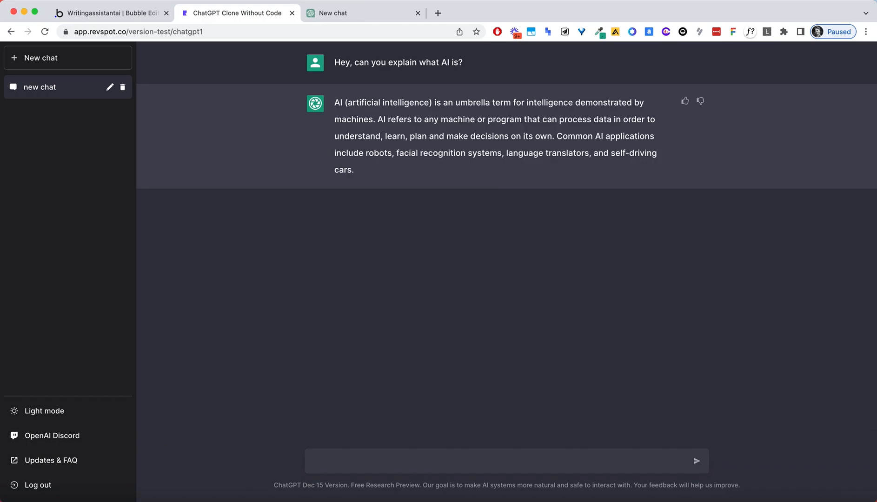
Send a follow-up asking for a bullet list of AI history ending with GPT and transformers.
{"action": "type", "text": "ok thanks, now give me a bullist of the hi"}
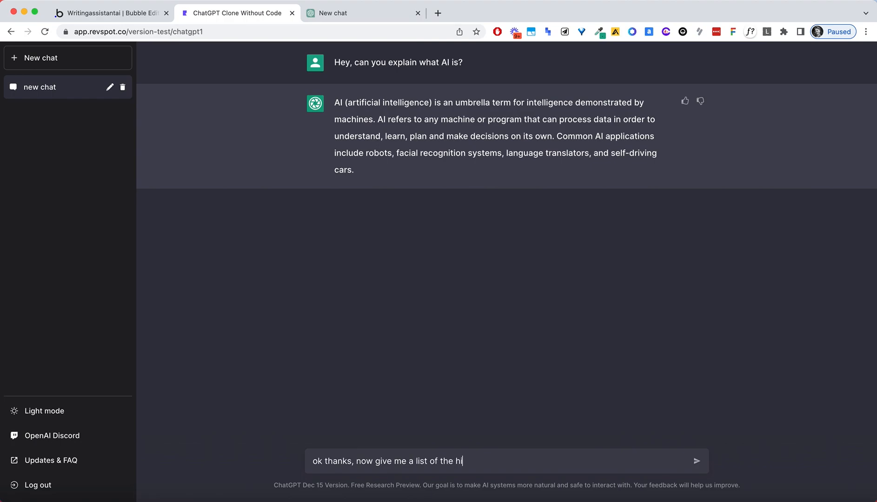
{"action": "type", "text": "story of AI, ending with GPT and transf"}
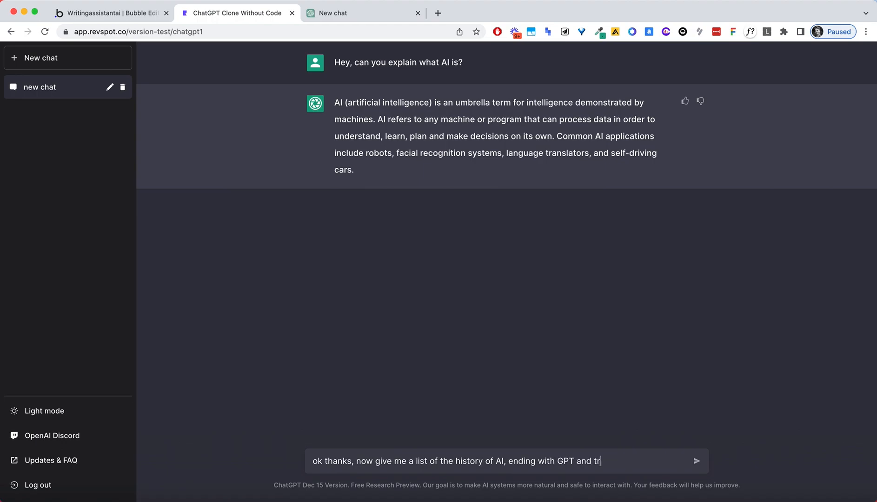
{"action": "type", "text": "ormers."}
{"action": "key", "text": "Return"}
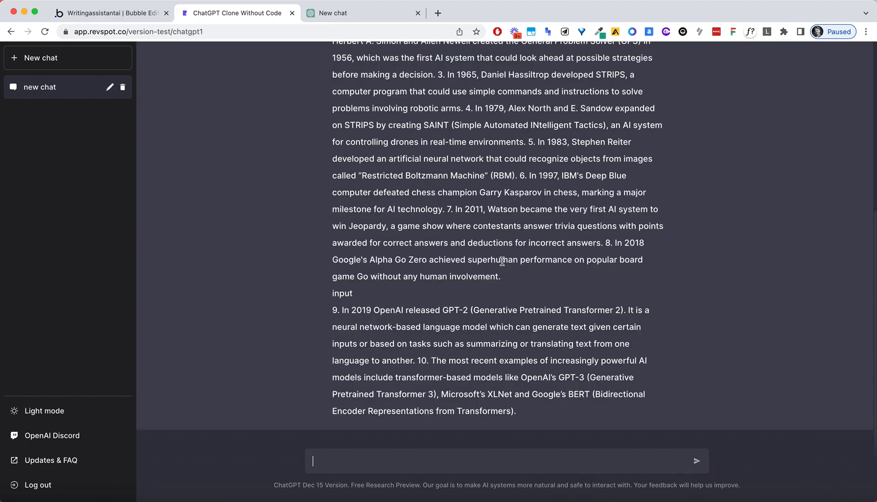
Read through the AI milestones reply, briefly selecting part of it and clearing the selection.
{"action": "scroll", "coordinate": [474, 232], "scroll_direction": "up", "scroll_amount": 5}
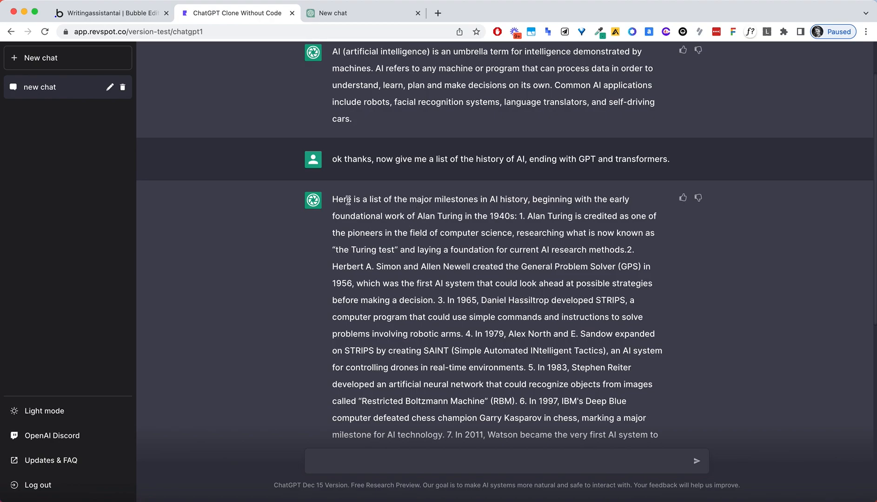
{"action": "scroll", "coordinate": [349, 201], "scroll_direction": "down", "scroll_amount": 1}
{"action": "left_click_drag", "start_coordinate": [361, 210], "coordinate": [482, 329]}
{"action": "scroll", "coordinate": [418, 256], "scroll_direction": "up", "scroll_amount": 1}
{"action": "left_click", "coordinate": [393, 226]}
{"action": "scroll", "coordinate": [677, 298], "scroll_direction": "down", "scroll_amount": 5}
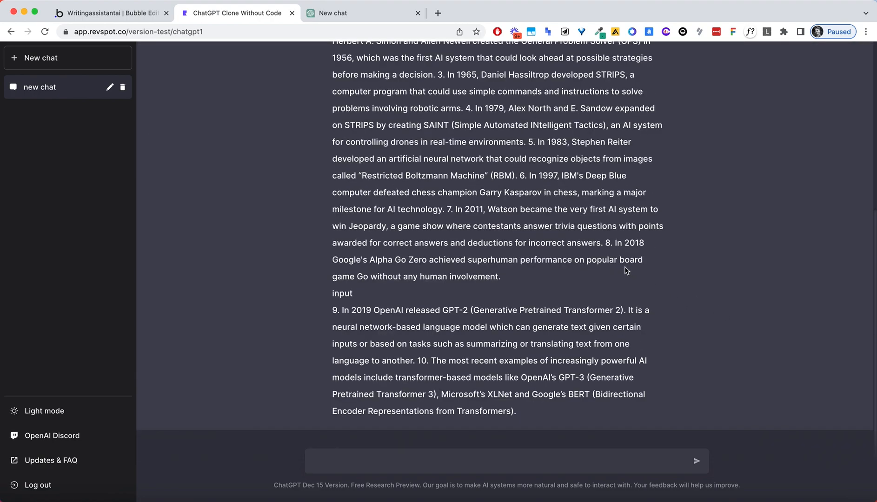
{"action": "scroll", "coordinate": [500, 291], "scroll_direction": "up", "scroll_amount": 8}
{"action": "scroll", "coordinate": [453, 321], "scroll_direction": "down", "scroll_amount": 8}
Ask the real ChatGPT 'hey what is ai' in a new chat, then go back to the clone tab.
{"action": "left_click", "coordinate": [350, 13]}
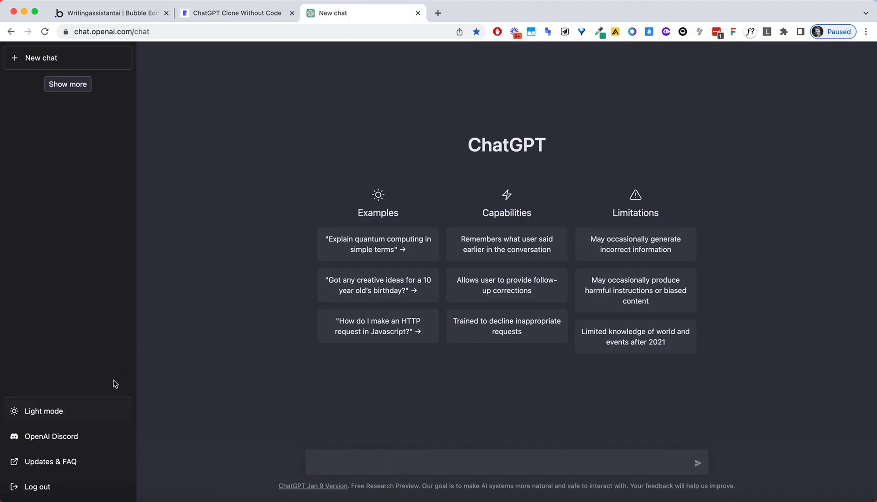
{"action": "type", "text": "hey what is ai?"}
{"action": "key", "text": "Return"}
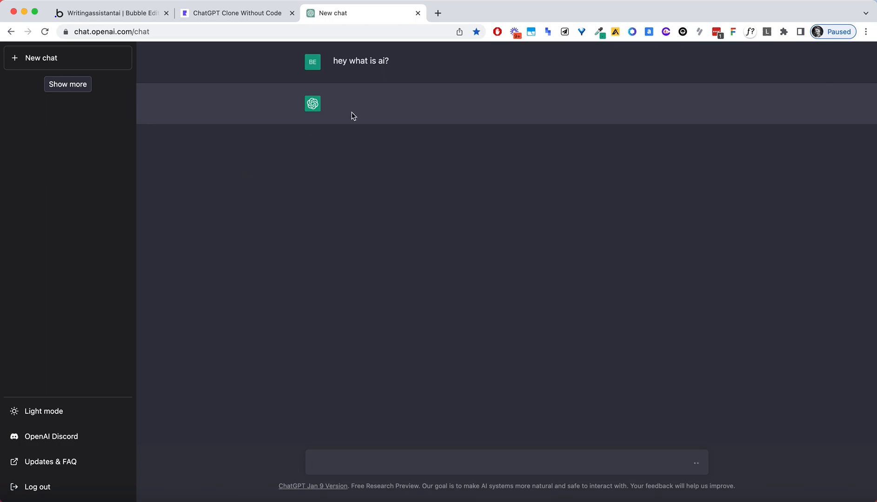
{"action": "left_click", "coordinate": [251, 13]}
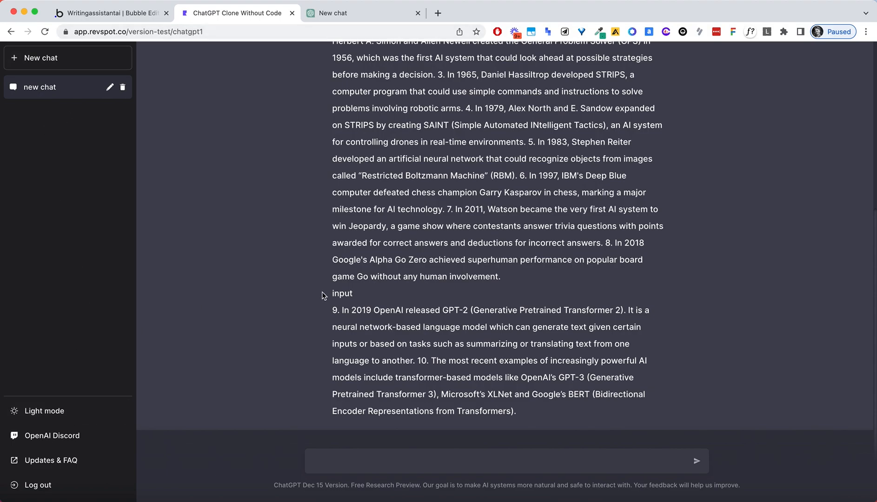
{"action": "scroll", "coordinate": [373, 268], "scroll_direction": "up", "scroll_amount": 3}
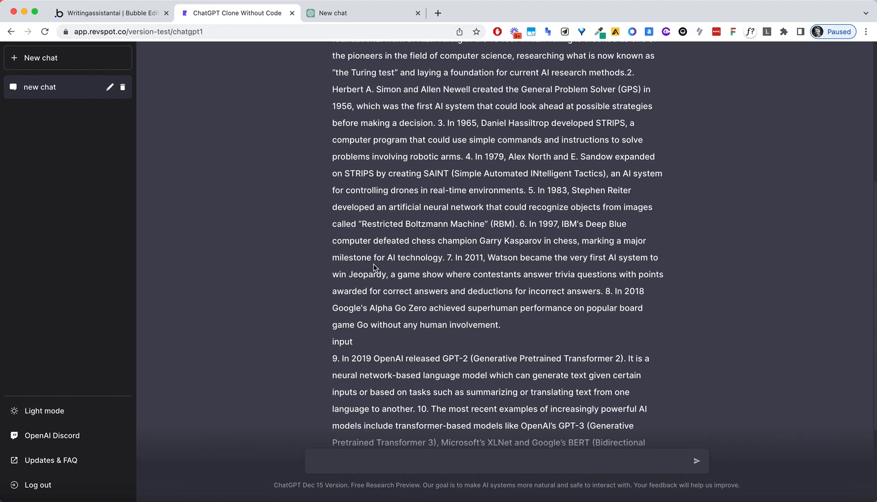
{"action": "left_click_drag", "start_coordinate": [397, 122], "coordinate": [620, 313]}
{"action": "left_click", "coordinate": [470, 158]}
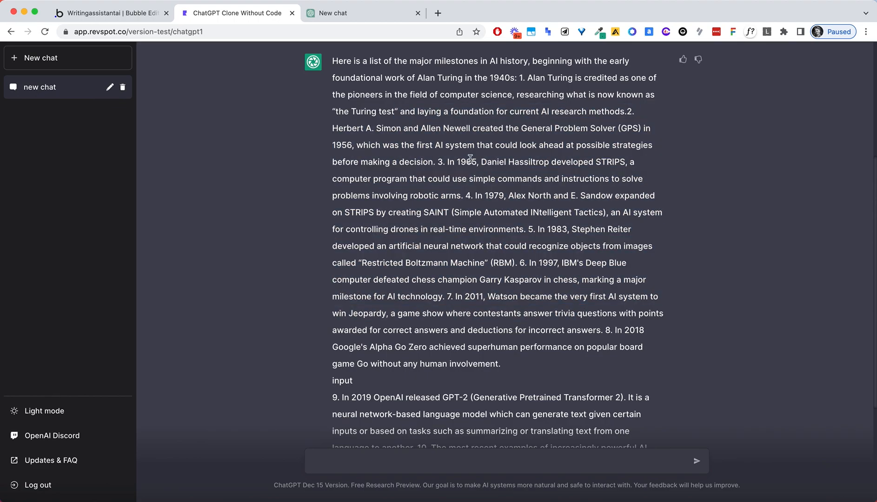
{"action": "left_click_drag", "start_coordinate": [404, 115], "coordinate": [532, 313]}
{"action": "left_click", "coordinate": [472, 157]}
{"action": "left_click_drag", "start_coordinate": [424, 113], "coordinate": [524, 290]}
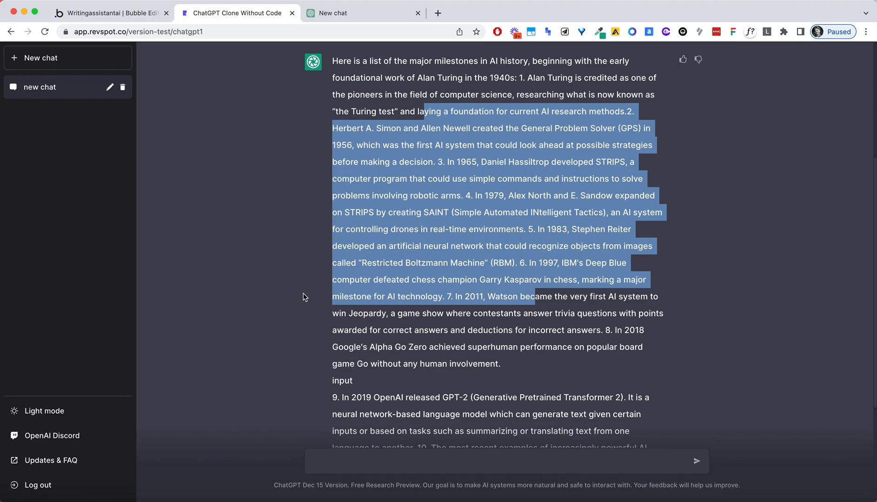
{"action": "left_click", "coordinate": [315, 305]}
{"action": "scroll", "coordinate": [314, 305], "scroll_direction": "down", "scroll_amount": 3}
{"action": "scroll", "coordinate": [289, 270], "scroll_direction": "up", "scroll_amount": 10}
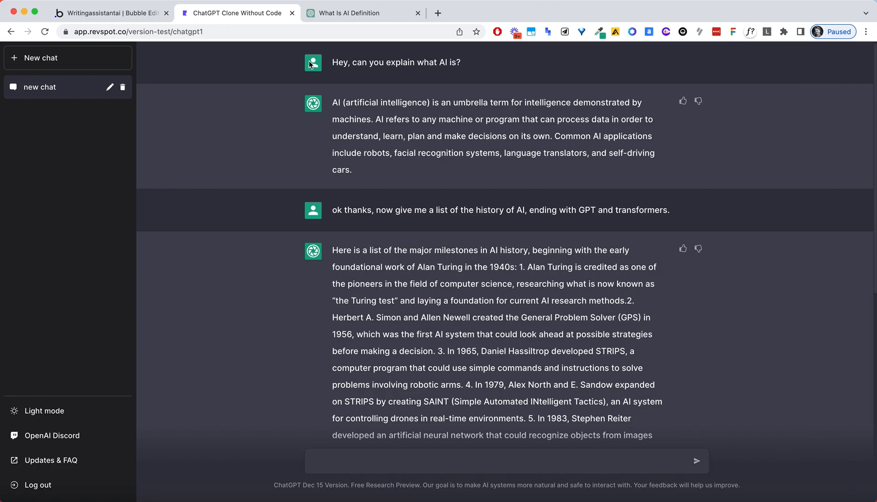
In the Bubble editor, inspect the green avatar group, the person icon and the chat message text element.
{"action": "left_click", "coordinate": [95, 13]}
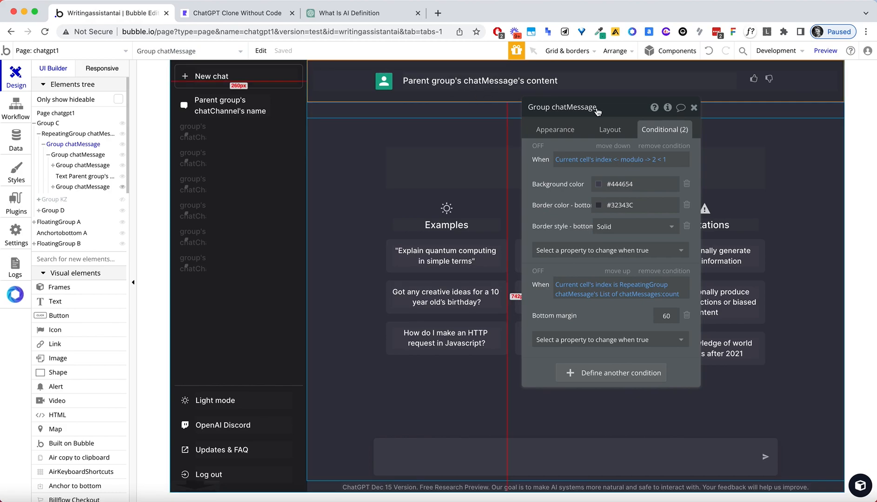
{"action": "left_click", "coordinate": [392, 76]}
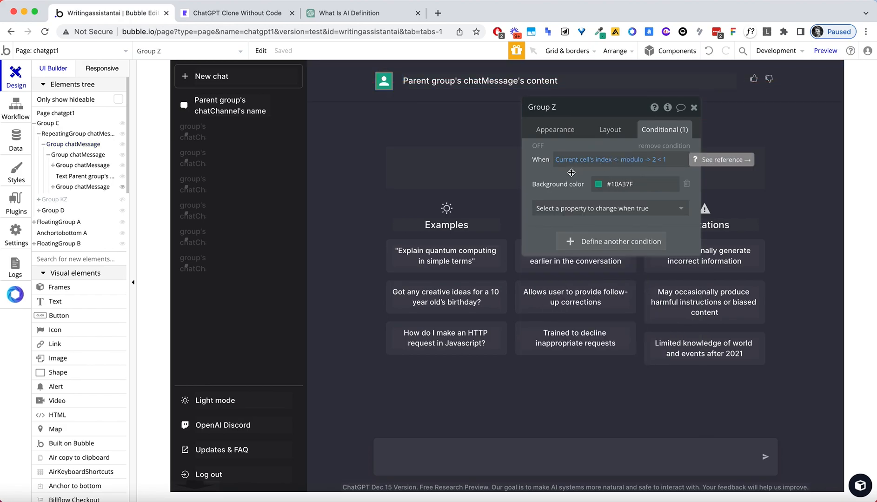
{"action": "left_click", "coordinate": [386, 84]}
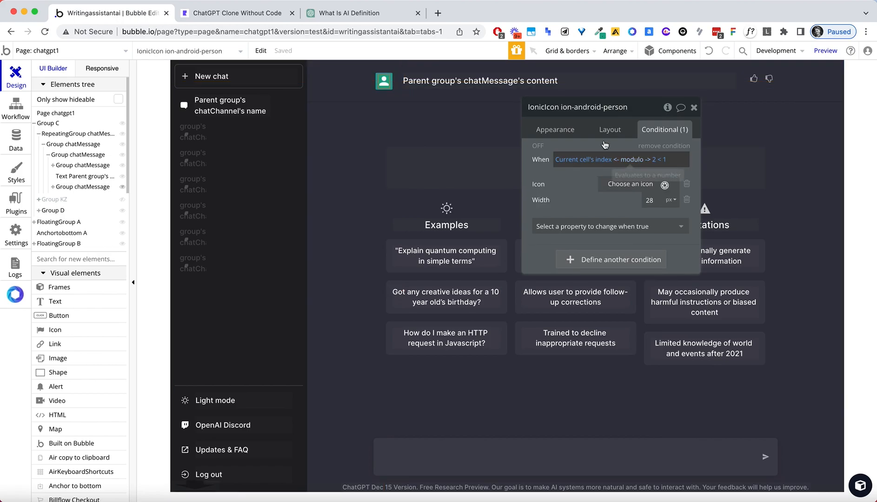
{"action": "left_click", "coordinate": [249, 15]}
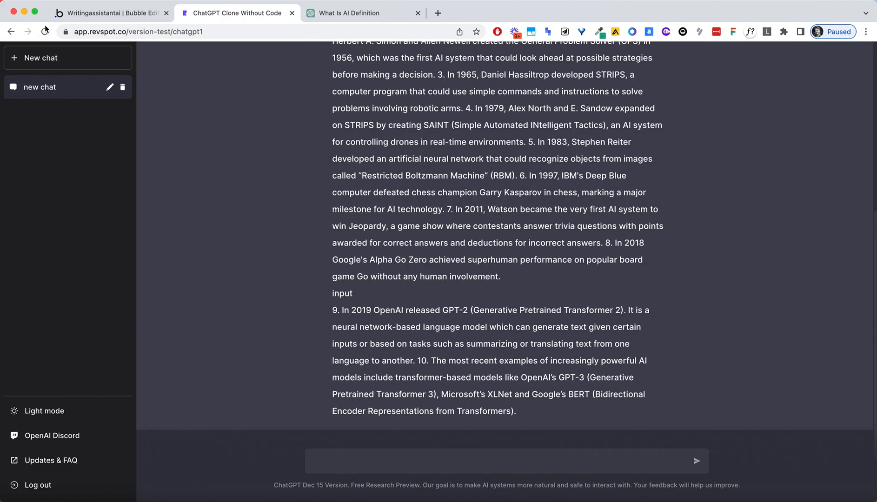
{"action": "left_click", "coordinate": [107, 13]}
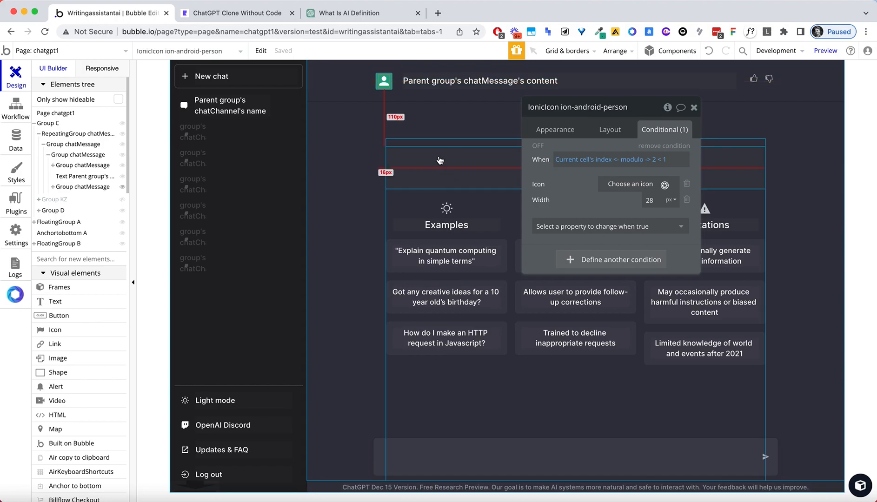
{"action": "left_click", "coordinate": [446, 81]}
Set the message text's line spacing to 1.5 and reload the preview's saved new chat.
{"action": "left_click", "coordinate": [548, 135]}
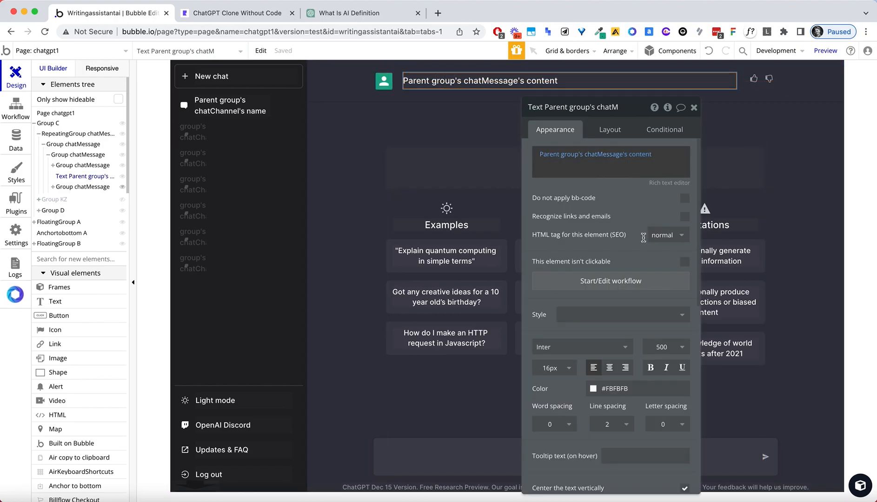
{"action": "scroll", "coordinate": [601, 390], "scroll_direction": "down", "scroll_amount": 3}
{"action": "left_click", "coordinate": [610, 366]}
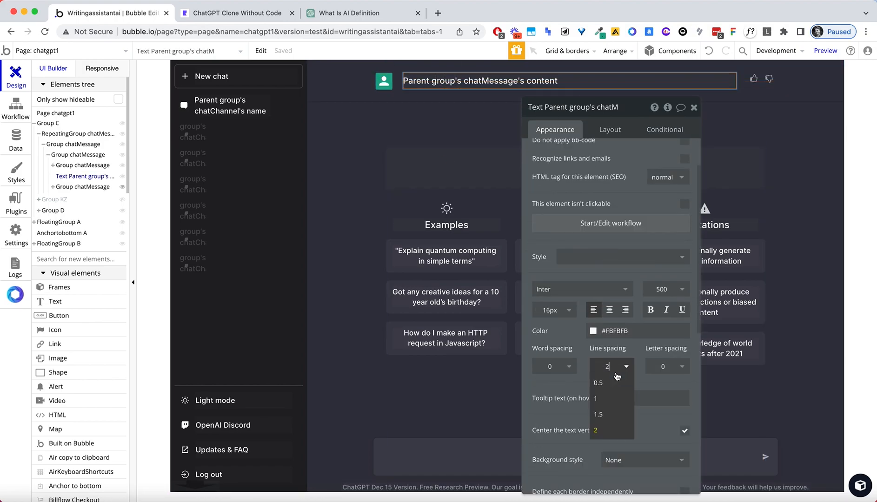
{"action": "left_click", "coordinate": [611, 414]}
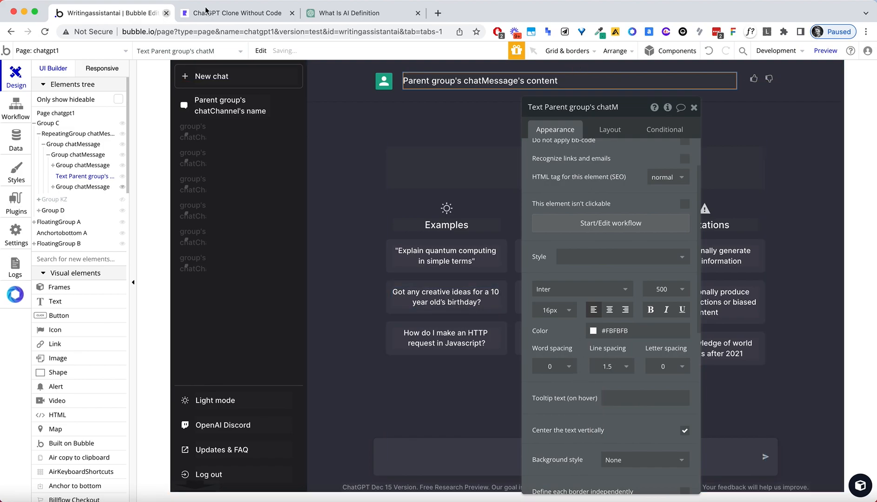
{"action": "left_click", "coordinate": [223, 13]}
{"action": "left_click", "coordinate": [226, 30]}
{"action": "key", "text": "Return"}
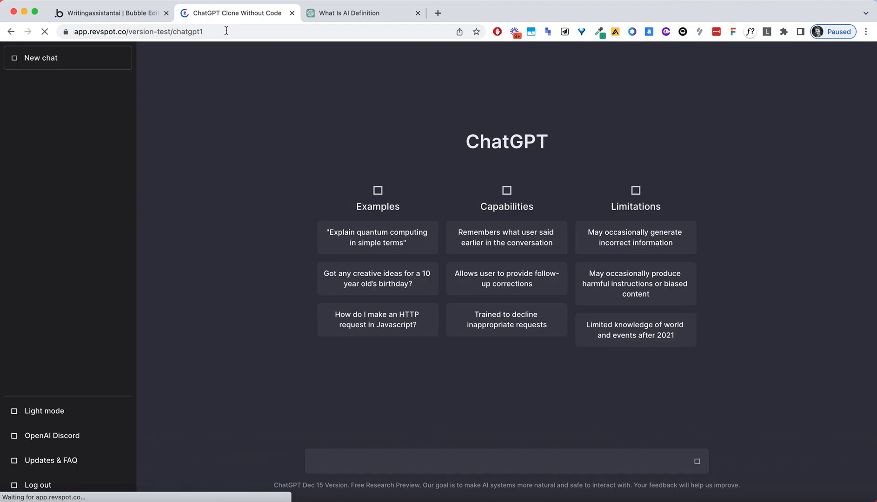
{"action": "left_click", "coordinate": [78, 91]}
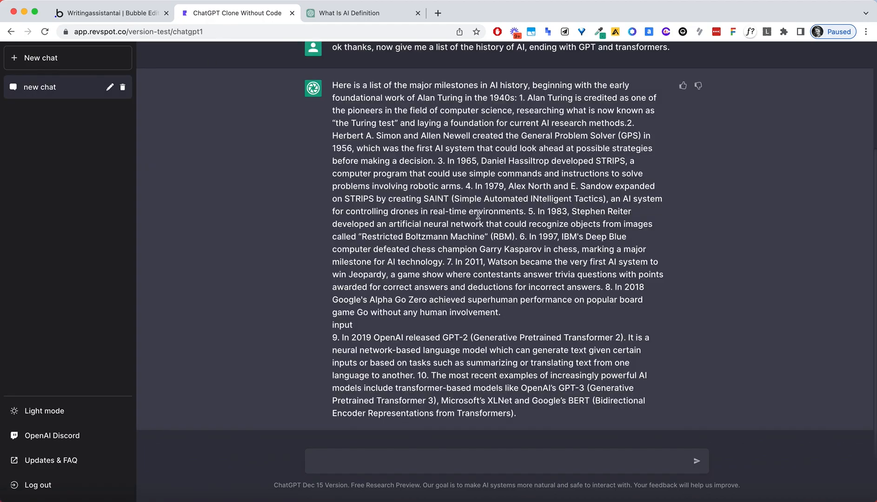
Change the line spacing to 1.7 and reload the preview's saved new chat to compare.
{"action": "left_click", "coordinate": [124, 14]}
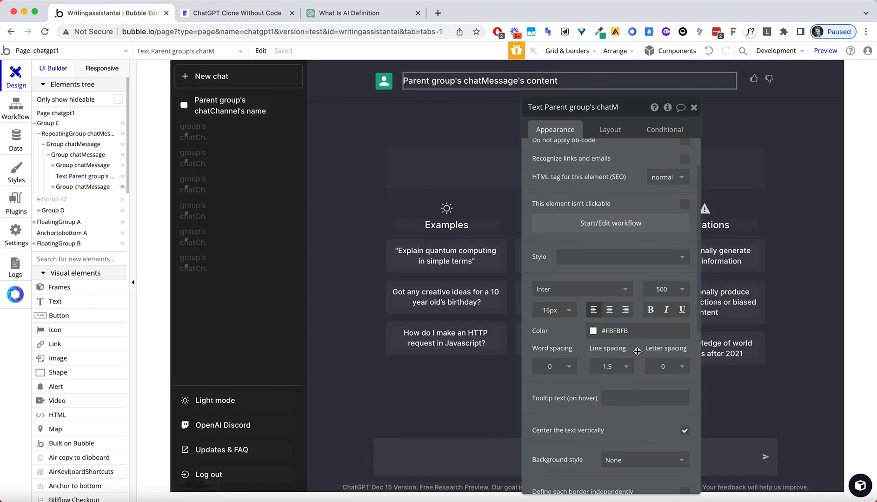
{"action": "left_click", "coordinate": [612, 366]}
{"action": "key", "text": "BackSpace"}
{"action": "type", "text": ".7"}
{"action": "key", "text": "BackSpace"}
{"action": "key", "text": "BackSpace"}
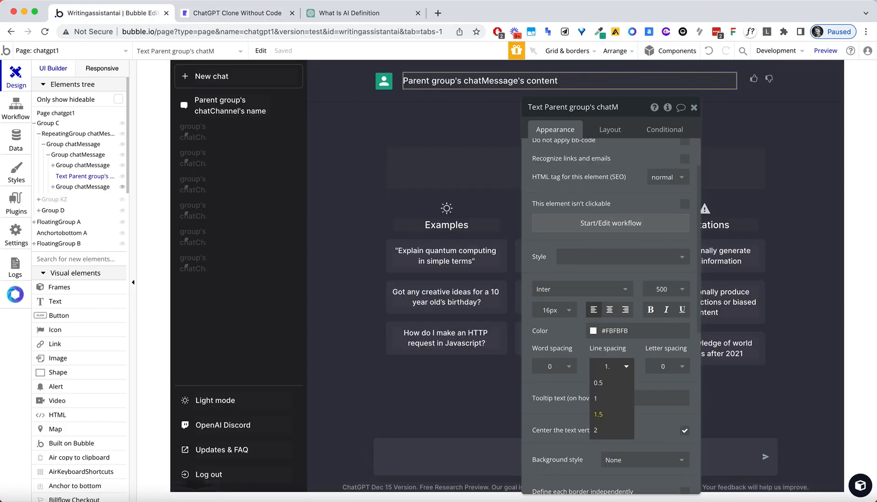
{"action": "left_click", "coordinate": [258, 14]}
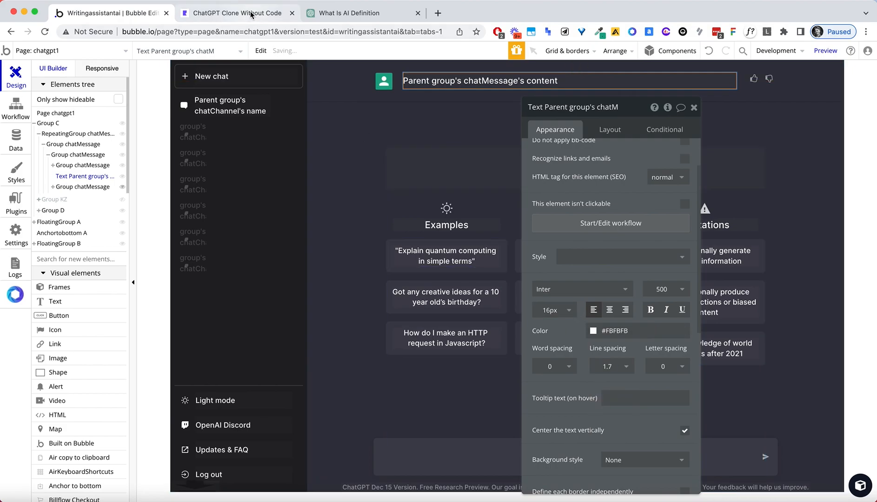
{"action": "key", "text": "super+r"}
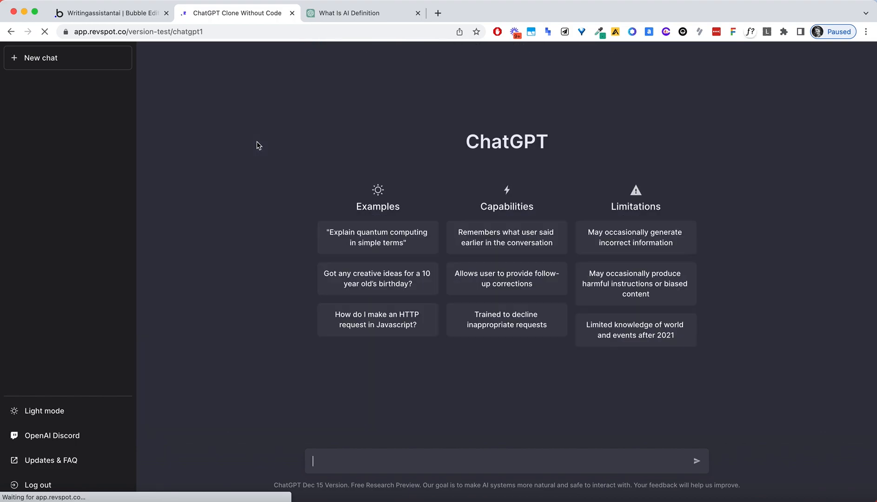
{"action": "left_click", "coordinate": [54, 91]}
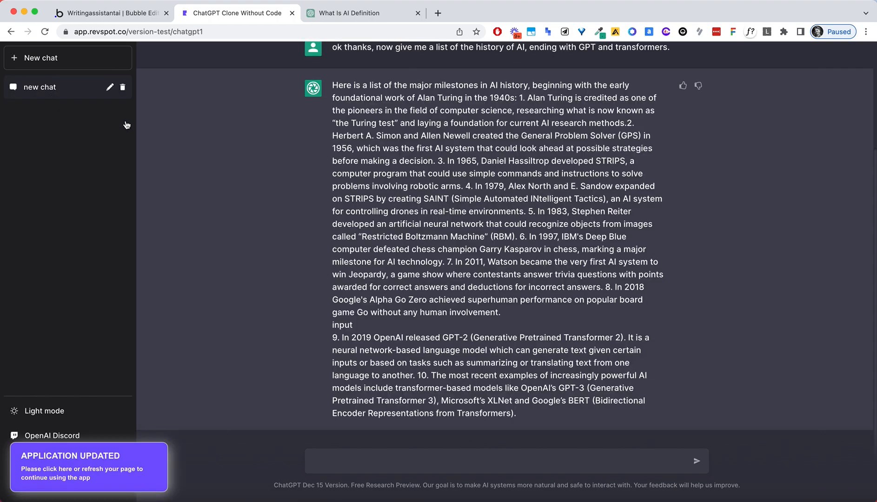
Check the real ChatGPT answer's font with WhatFont: system-ui, 400, 16px, 28px line height.
{"action": "left_click", "coordinate": [351, 14]}
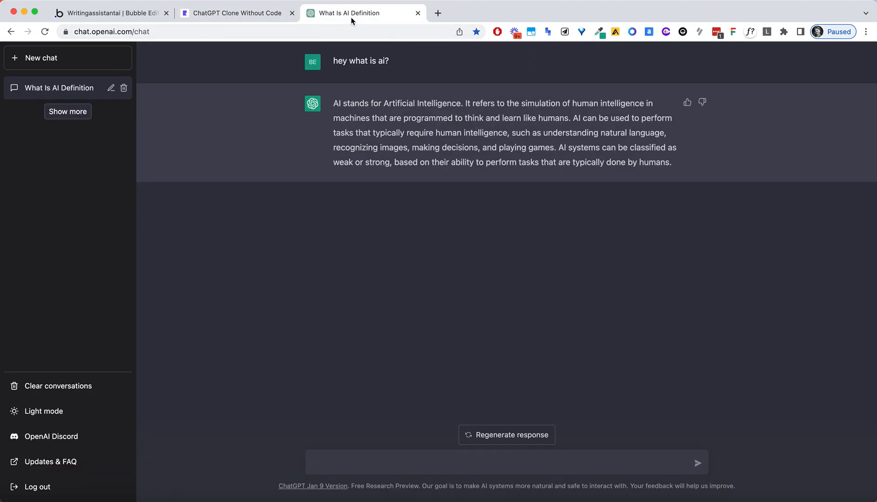
{"action": "left_click_drag", "start_coordinate": [394, 118], "coordinate": [554, 165]}
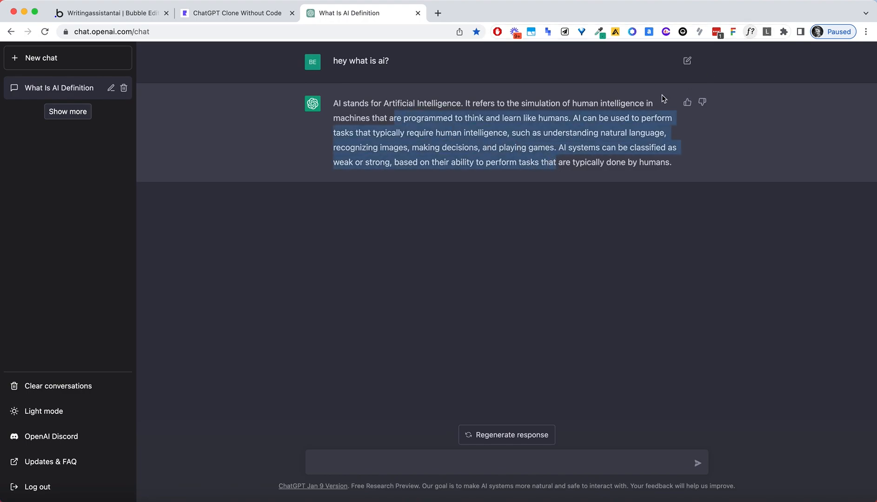
{"action": "left_click", "coordinate": [567, 130]}
{"action": "left_click", "coordinate": [750, 32]}
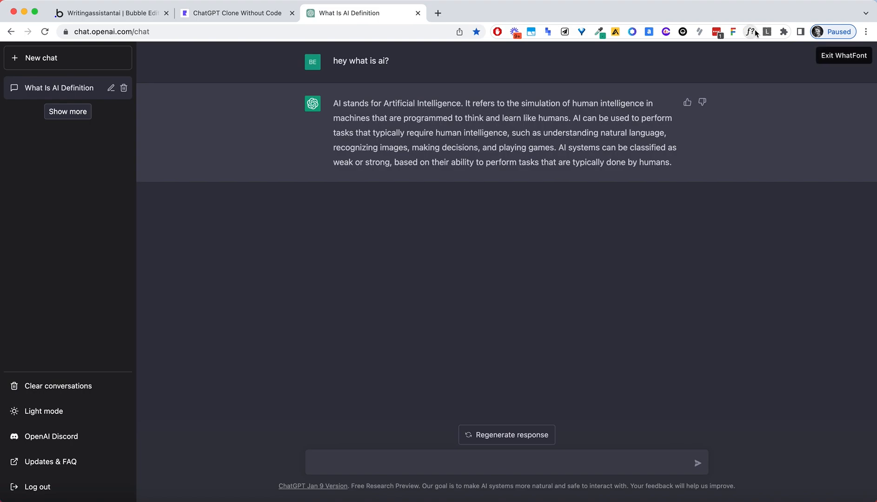
{"action": "left_click", "coordinate": [554, 128]}
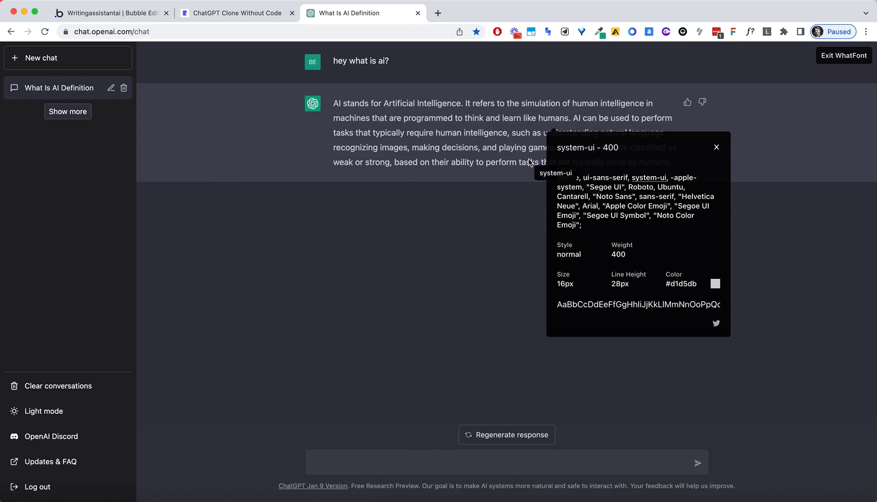
Search Google for 'line height px to number' and look over the results.
{"action": "left_click", "coordinate": [437, 14]}
{"action": "type", "text": "line height px to"}
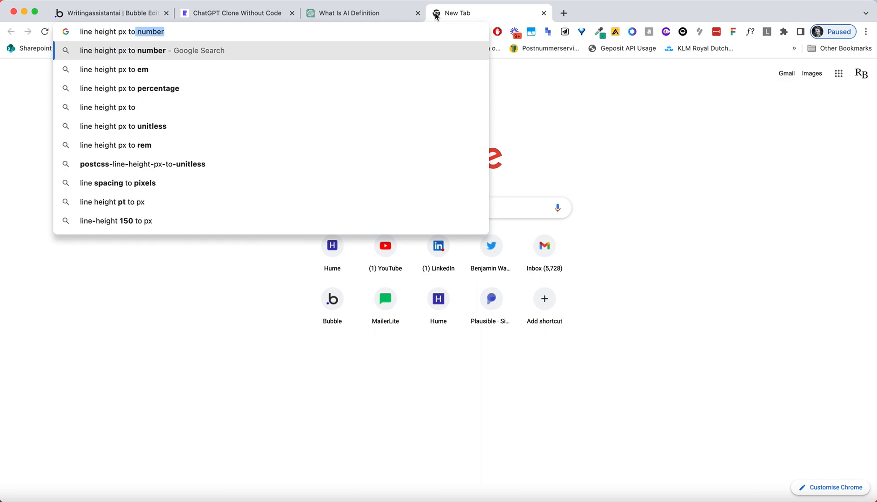
{"action": "key", "text": "Return"}
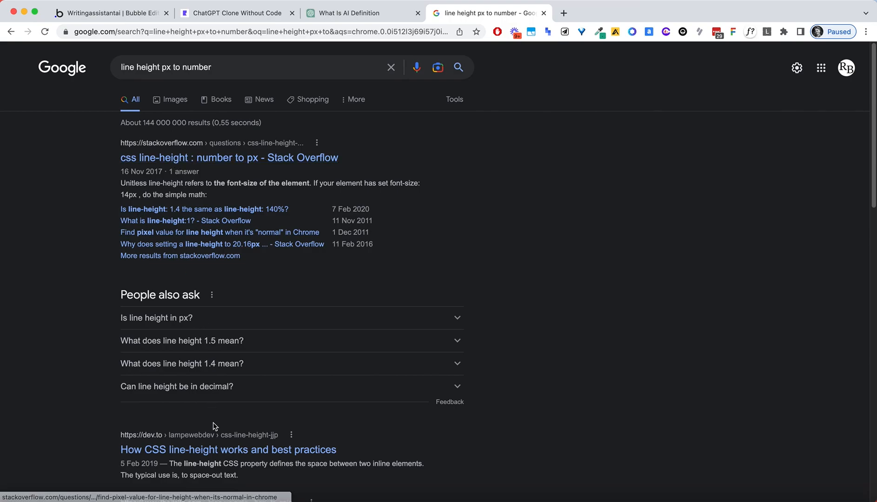
{"action": "scroll", "coordinate": [210, 429], "scroll_direction": "down", "scroll_amount": 2}
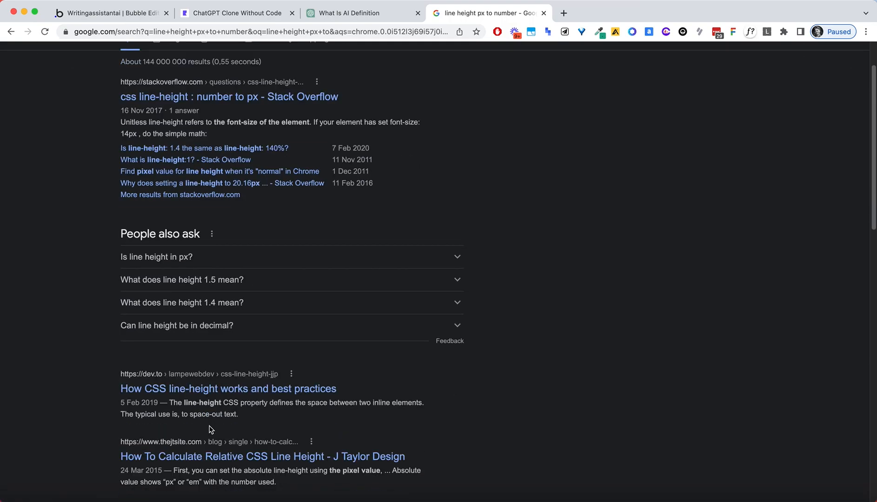
Close the search tab and change the chat message text's line spacing to 1.8.
{"action": "left_click", "coordinate": [543, 13]}
{"action": "left_click", "coordinate": [134, 13]}
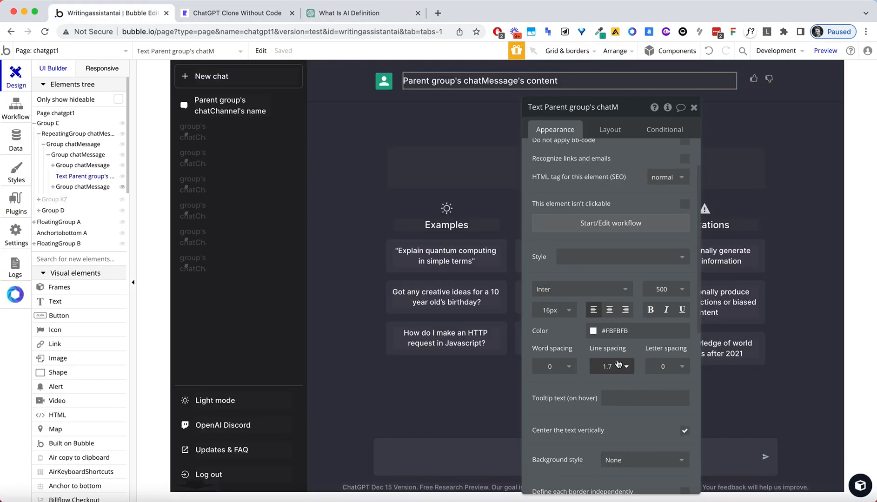
{"action": "left_click", "coordinate": [612, 366]}
{"action": "key", "text": "BackSpace"}
{"action": "type", "text": "8"}
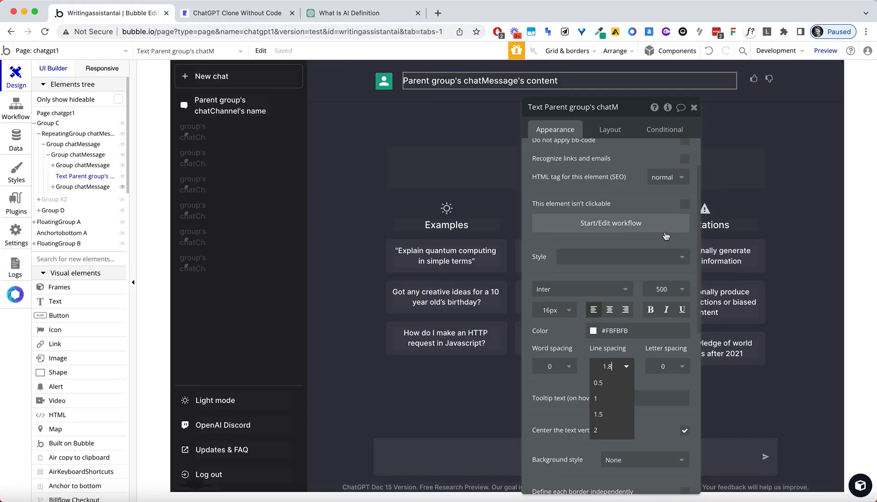
{"action": "left_click", "coordinate": [693, 156]}
{"action": "left_click", "coordinate": [694, 108]}
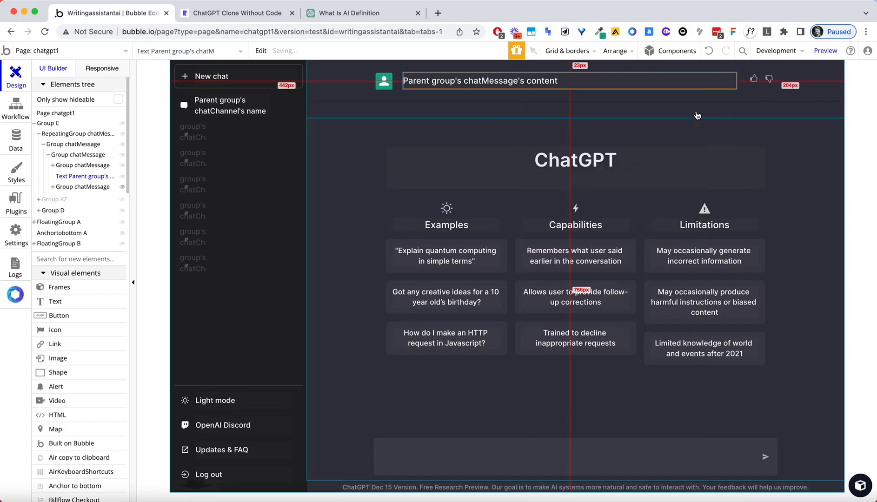
{"action": "left_click", "coordinate": [237, 13]}
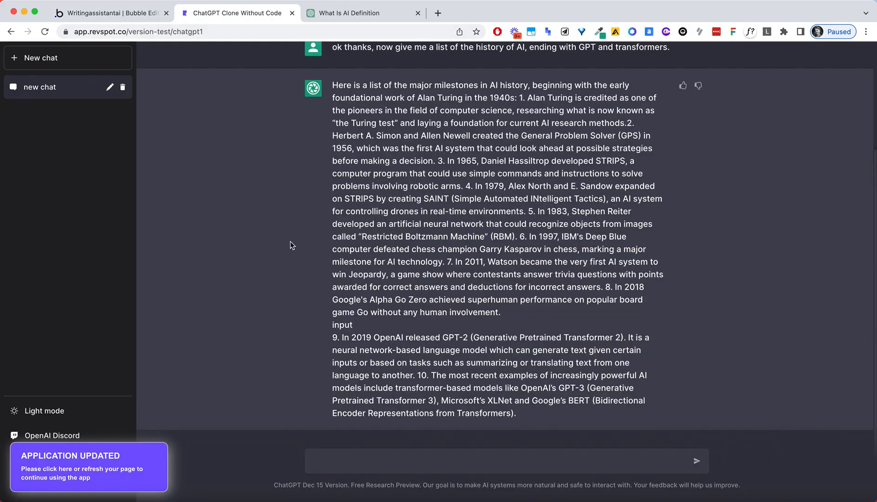
Reload the live app preview with the latest changes, then return to the chatgpt1 editor.
{"action": "scroll", "coordinate": [195, 66], "scroll_direction": "up", "scroll_amount": 2}
{"action": "left_click", "coordinate": [218, 31]}
{"action": "key", "text": "Return"}
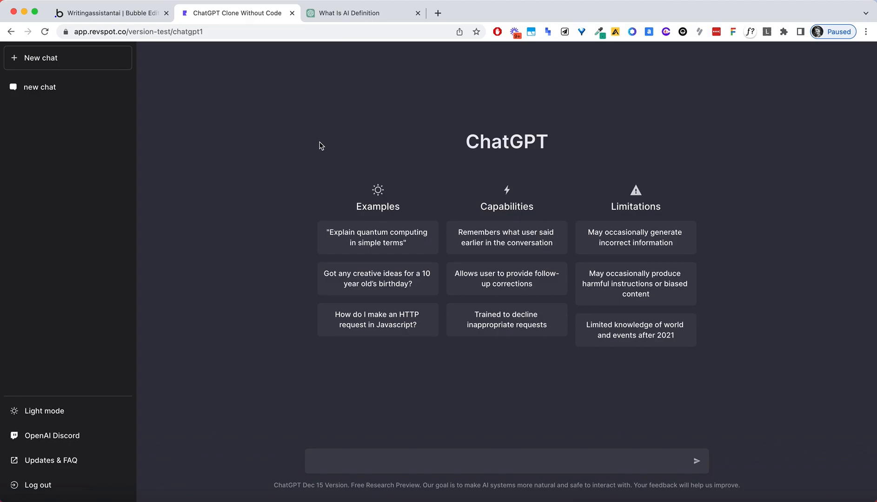
{"action": "left_click", "coordinate": [128, 12]}
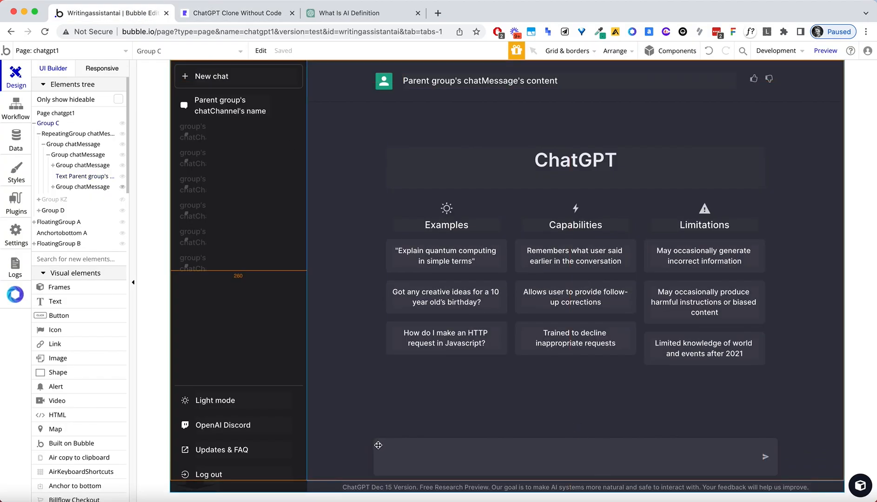
Copy the chat input group from the floating bottom input bar.
{"action": "left_click", "coordinate": [398, 458]}
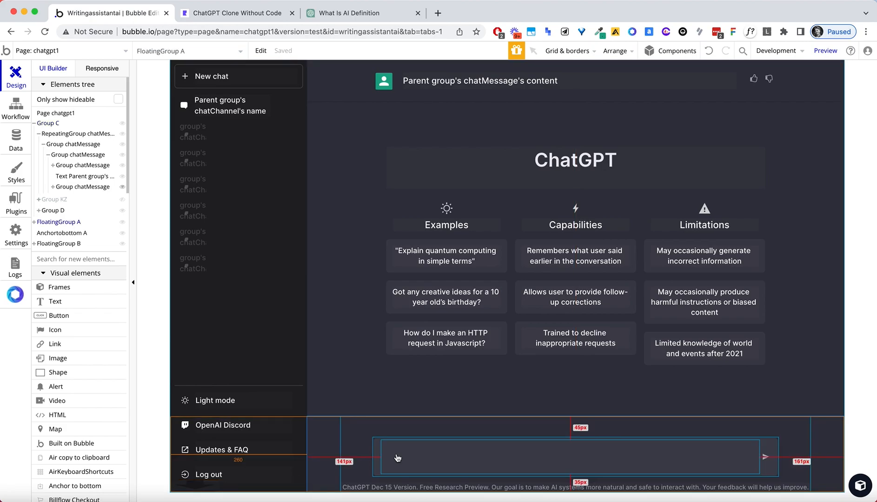
{"action": "left_click", "coordinate": [367, 439]}
{"action": "right_click", "coordinate": [367, 439]}
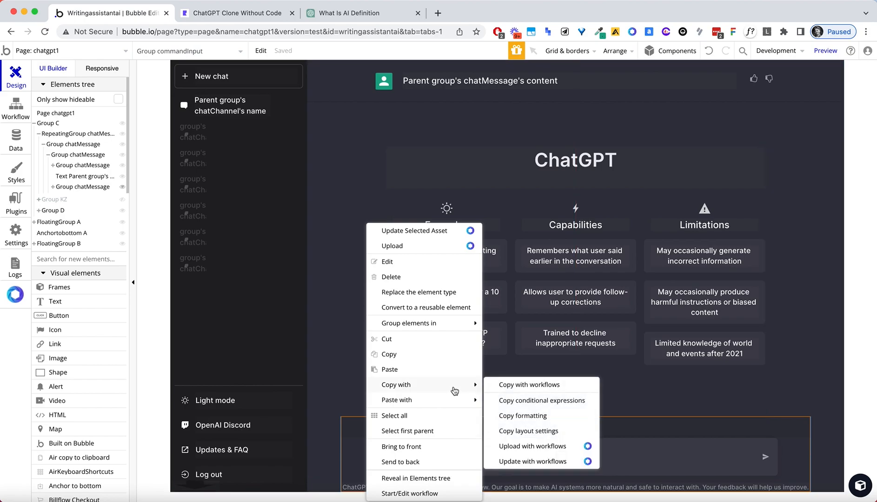
{"action": "left_click", "coordinate": [409, 367]}
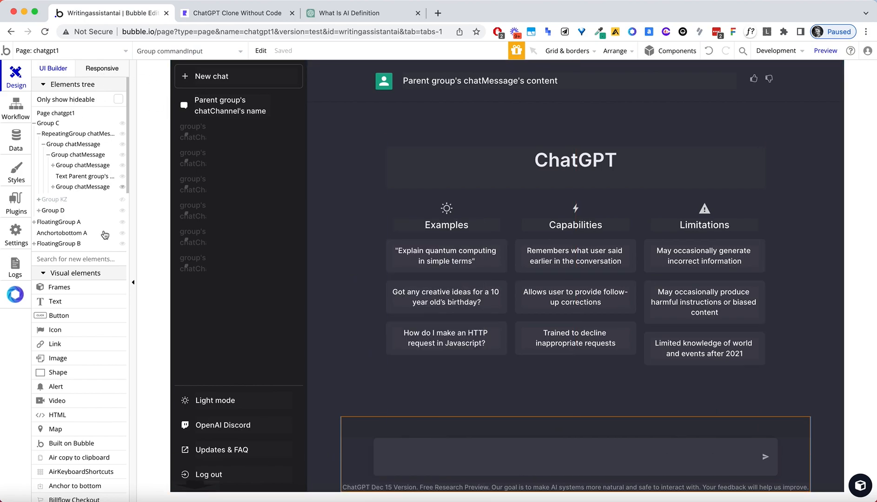
Add a 1026×668 popup named 'Popup login' and paste the chat input group into it.
{"action": "scroll", "coordinate": [103, 233], "scroll_direction": "down", "scroll_amount": 1}
{"action": "key", "text": "super+f"}
{"action": "type", "text": "popip"}
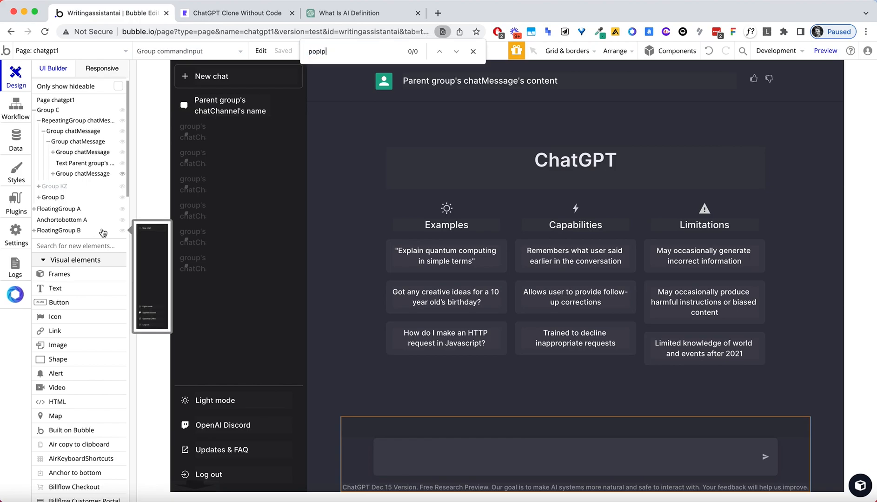
{"action": "key", "text": "BackSpace"}
{"action": "key", "text": "BackSpace"}
{"action": "type", "text": "up"}
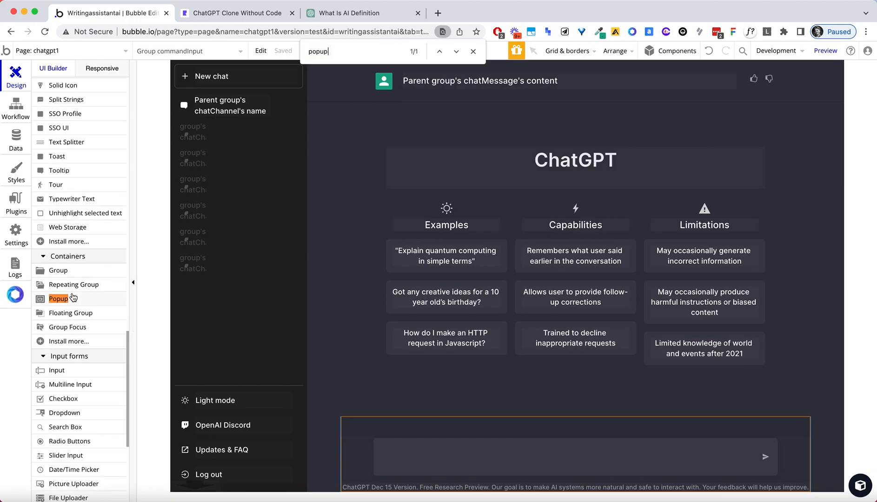
{"action": "left_click_drag", "start_coordinate": [58, 298], "coordinate": [302, 151]}
{"action": "left_click_drag", "start_coordinate": [259, 105], "coordinate": [791, 447]}
{"action": "left_click", "coordinate": [622, 341]}
{"action": "left_click", "coordinate": [572, 104]}
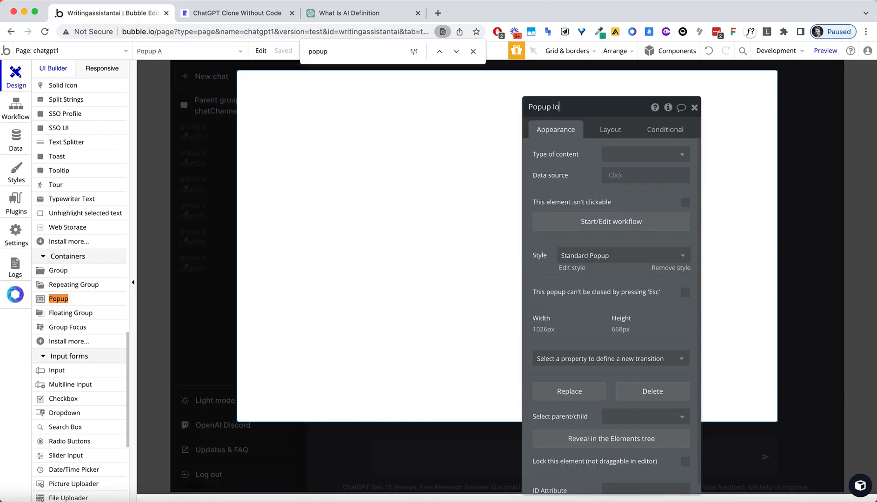
{"action": "left_click", "coordinate": [420, 143]}
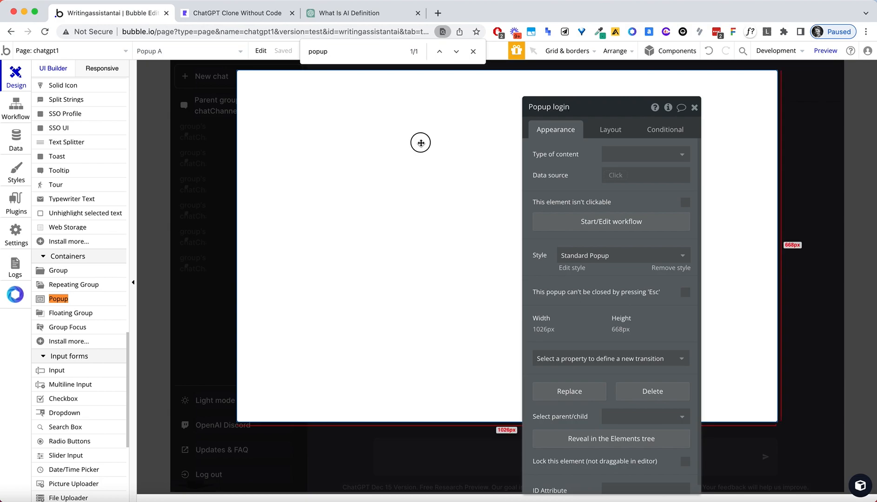
{"action": "key", "text": "super+v"}
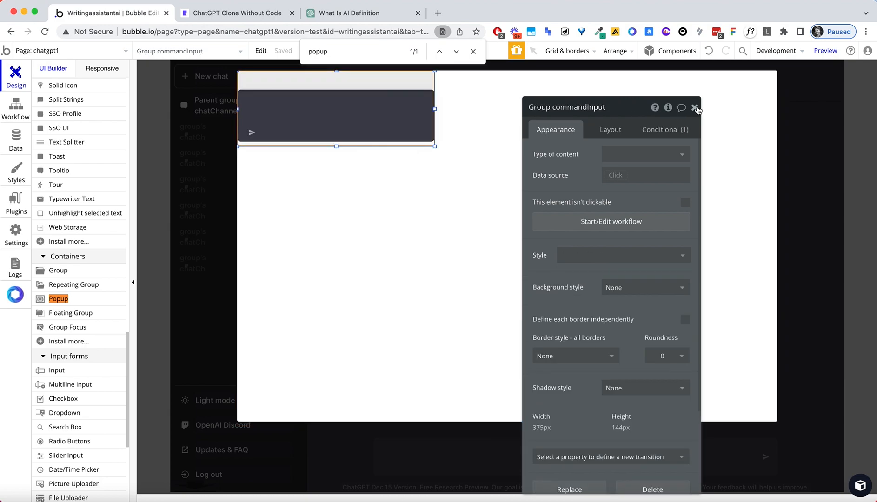
Give Popup login a column layout and set the command input group's width to 600 px.
{"action": "left_click", "coordinate": [611, 138]}
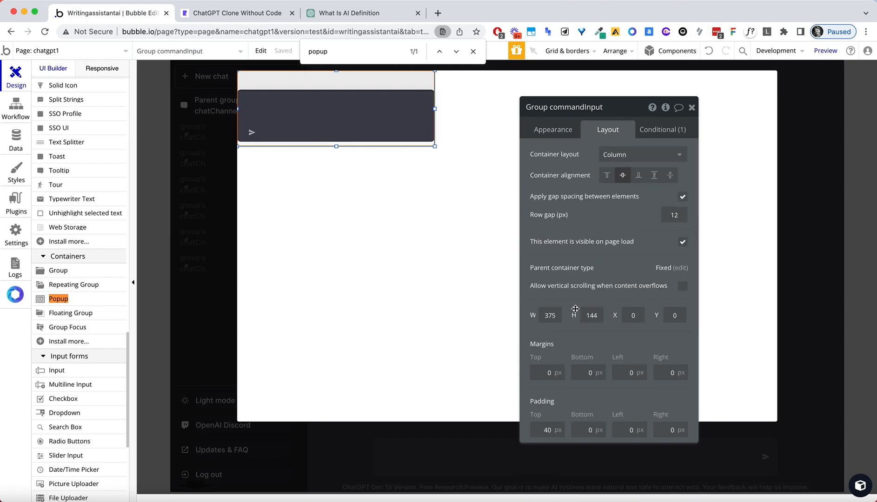
{"action": "left_click", "coordinate": [447, 257]}
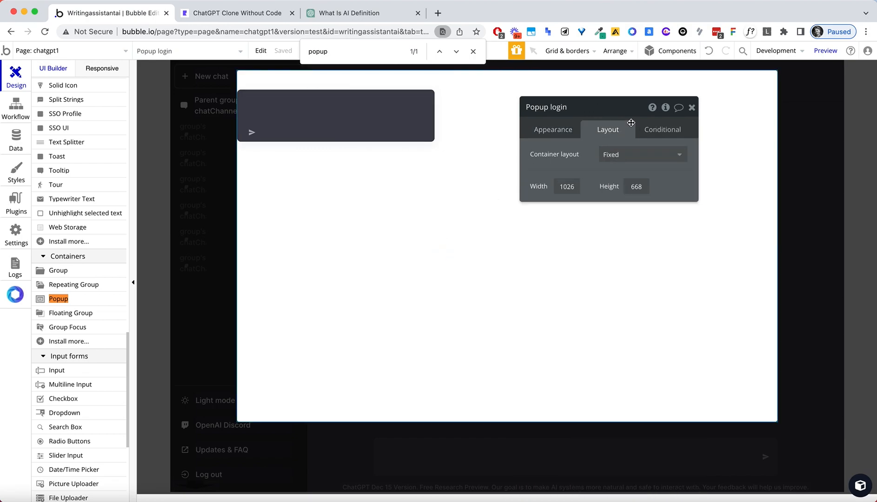
{"action": "left_click", "coordinate": [624, 157]}
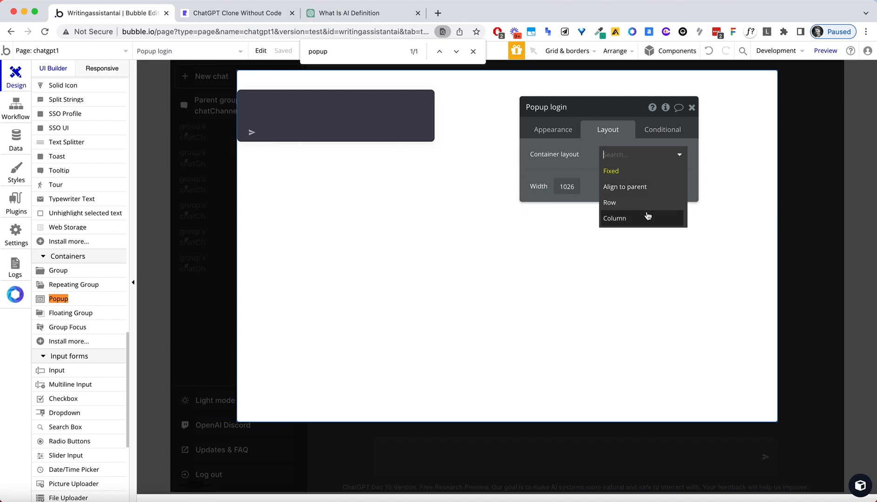
{"action": "left_click", "coordinate": [647, 215]}
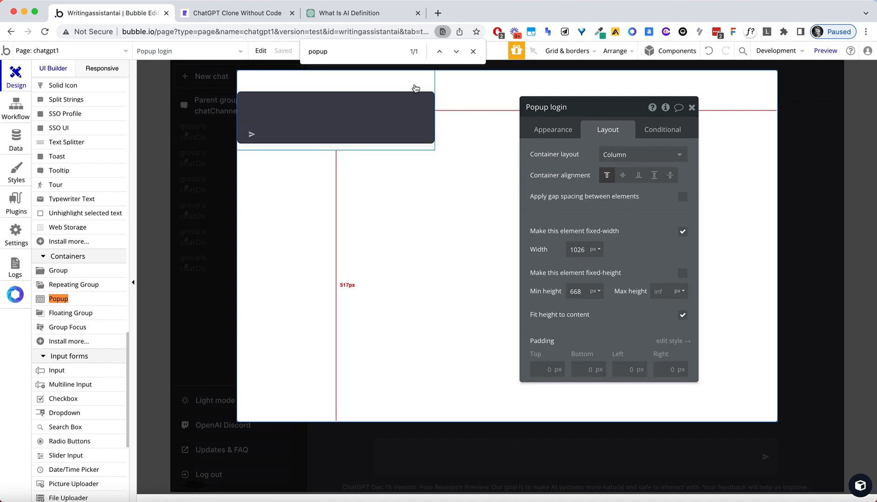
{"action": "scroll", "coordinate": [625, 312], "scroll_direction": "down", "scroll_amount": 1}
{"action": "double_click", "coordinate": [581, 349]}
{"action": "type", "text": "600"}
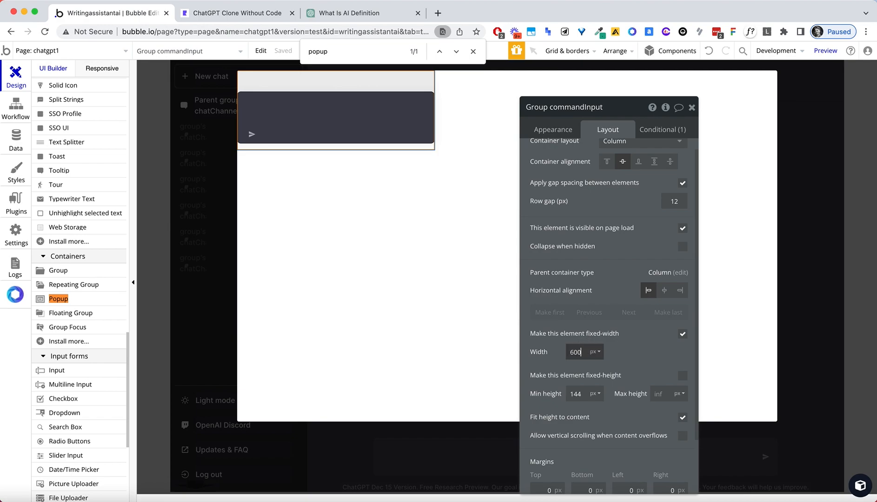
{"action": "key", "text": "Tab"}
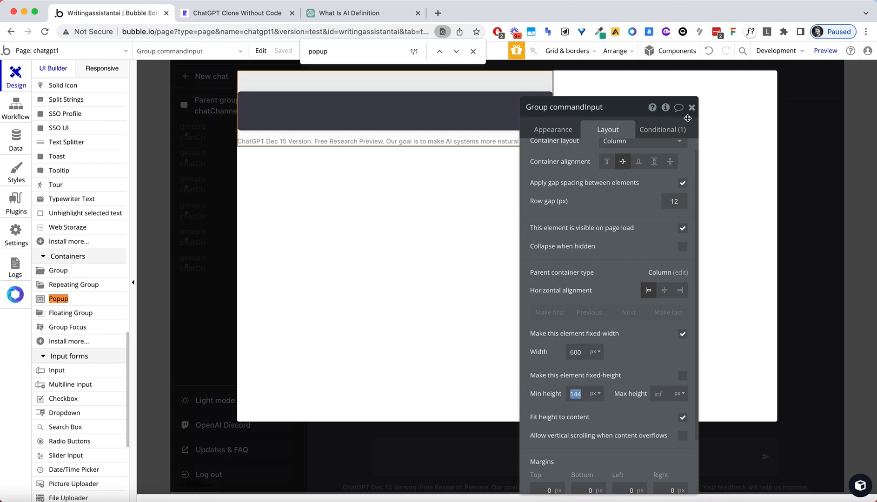
Switch Popup login to a Row layout, centred vertically and horizontally.
{"action": "left_click", "coordinate": [403, 245]}
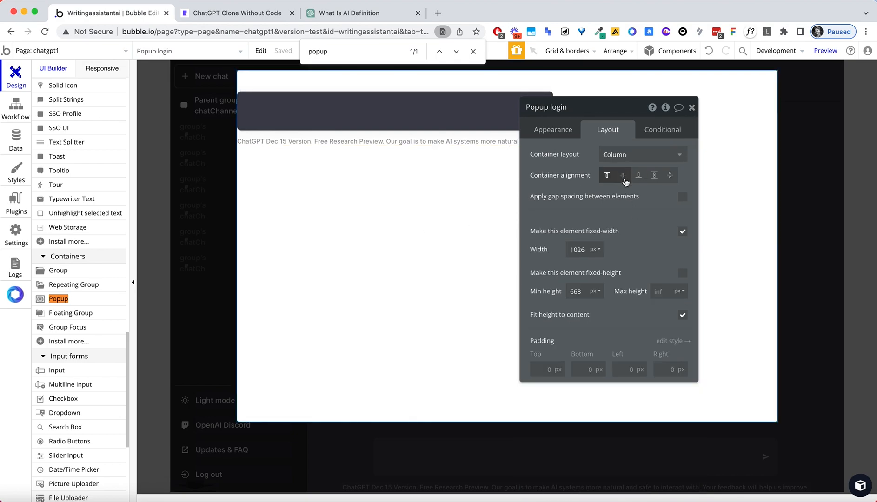
{"action": "left_click", "coordinate": [624, 177]}
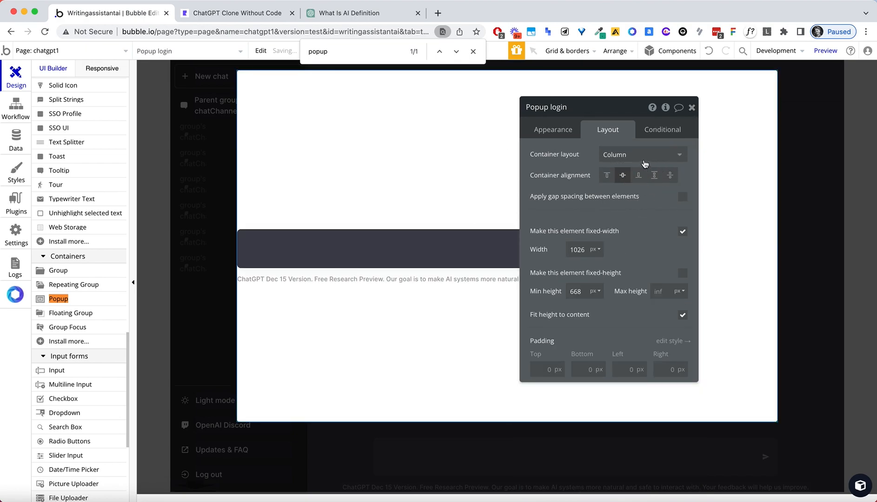
{"action": "left_click", "coordinate": [644, 164]}
{"action": "left_click", "coordinate": [628, 201]}
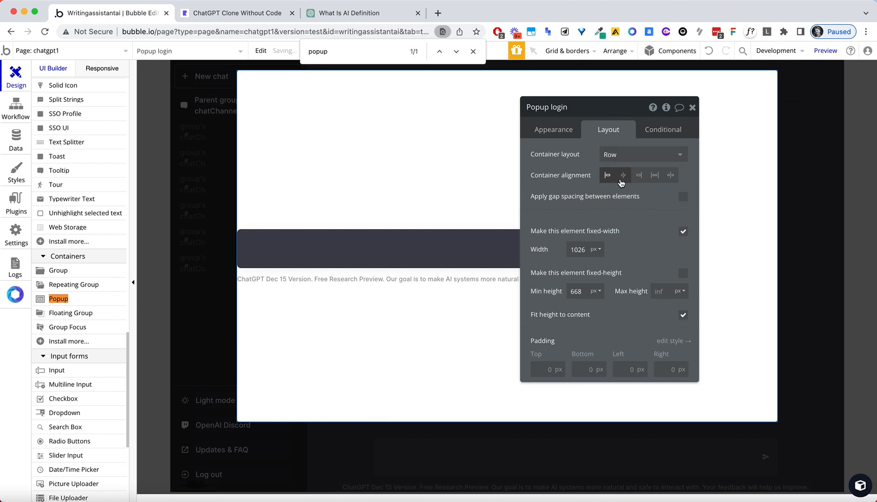
{"action": "left_click", "coordinate": [623, 175]}
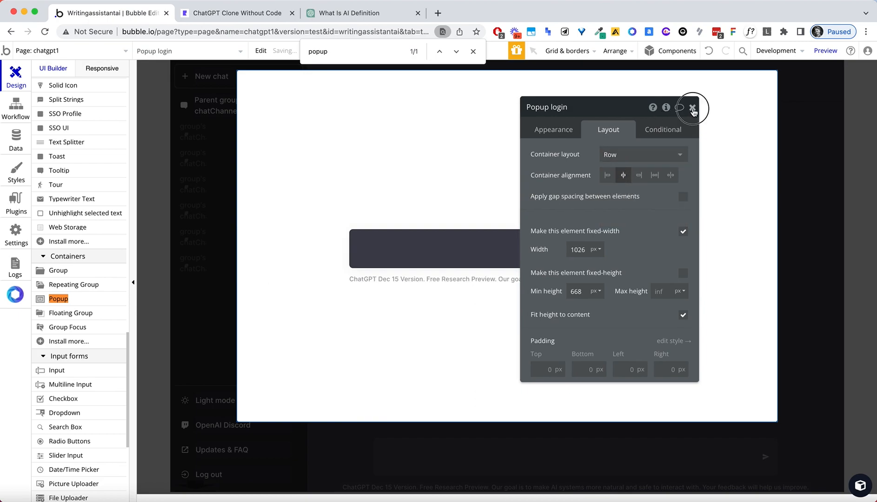
{"action": "left_click", "coordinate": [693, 108]}
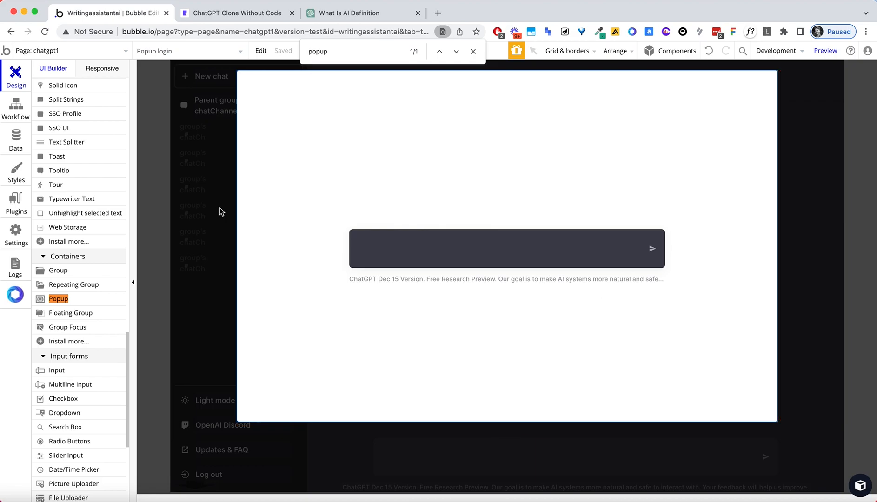
Close the popup and inspect the page's Group C and Group D settings.
{"action": "left_click", "coordinate": [168, 212]}
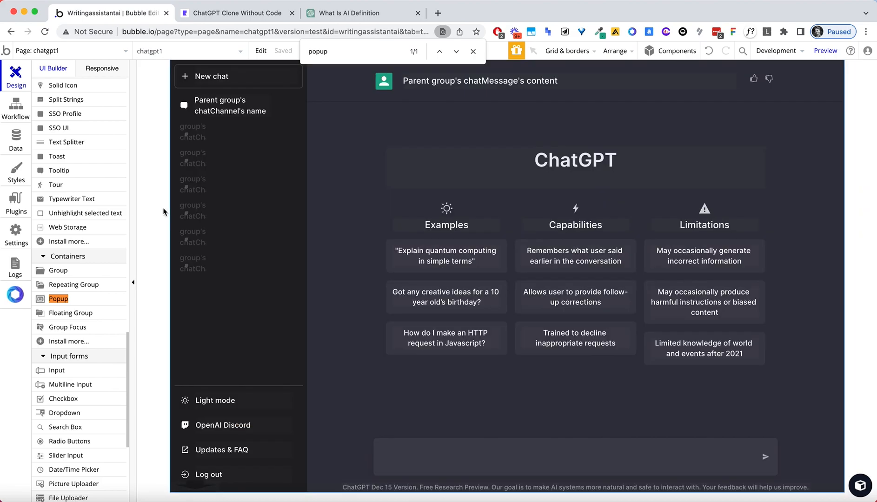
{"action": "left_click", "coordinate": [337, 190]}
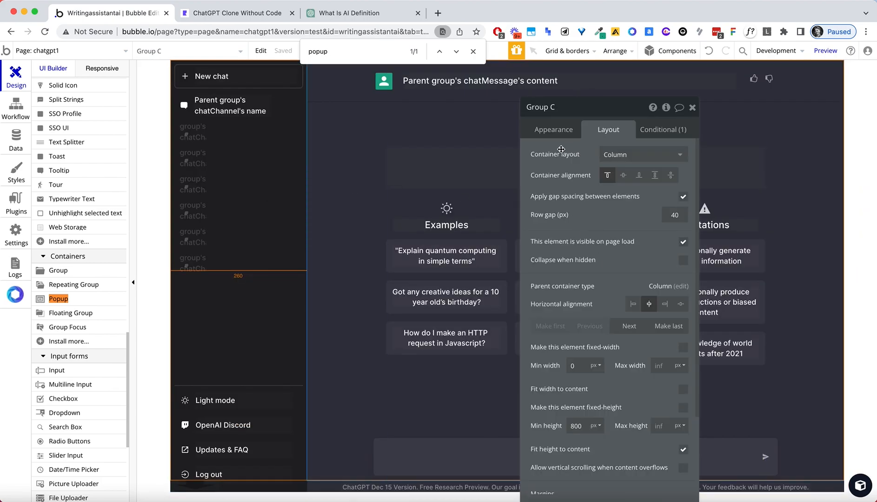
{"action": "left_click", "coordinate": [553, 130]}
{"action": "scroll", "coordinate": [576, 205], "scroll_direction": "down", "scroll_amount": 3}
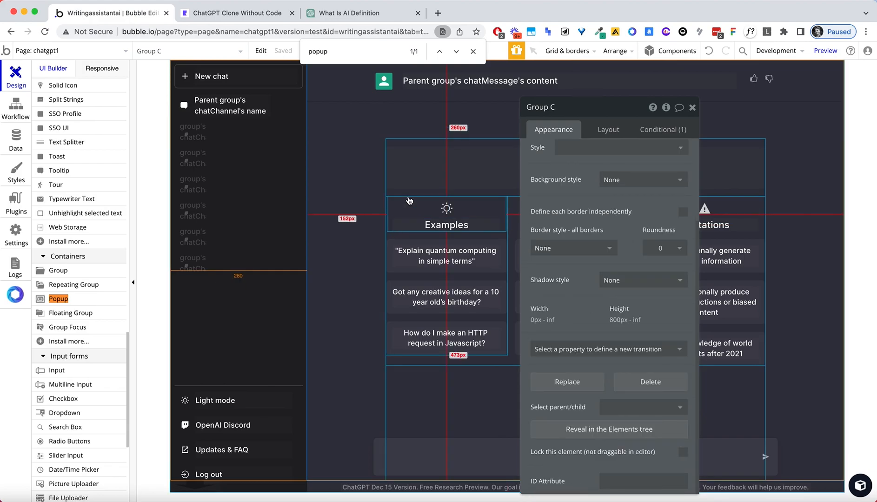
{"action": "left_click", "coordinate": [444, 393]}
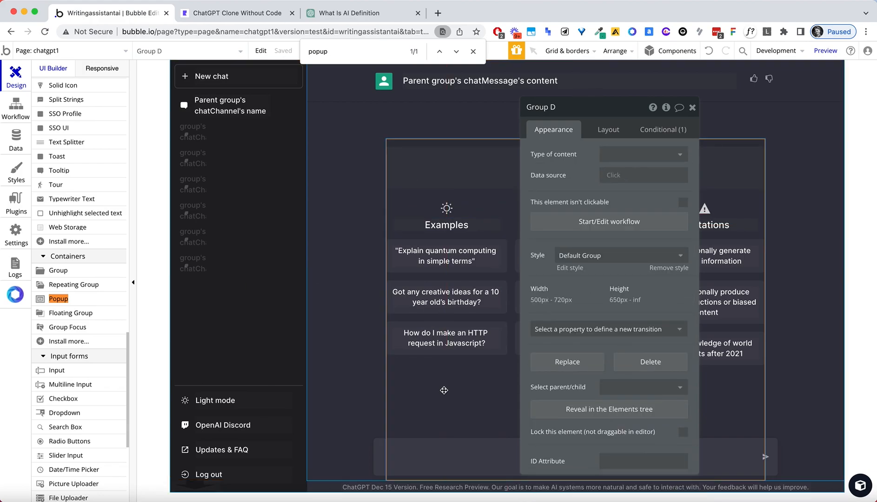
{"action": "left_click", "coordinate": [692, 107]}
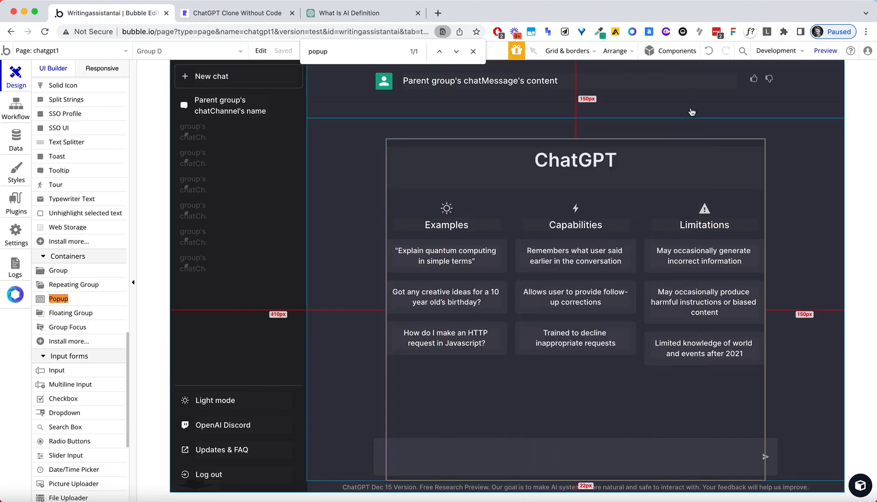
Select the ChatGPT title and 'Explain quantum computing in simple terms' box, then reveal Popup login.
{"action": "left_click", "coordinate": [575, 158]}
{"action": "left_click", "coordinate": [499, 248]}
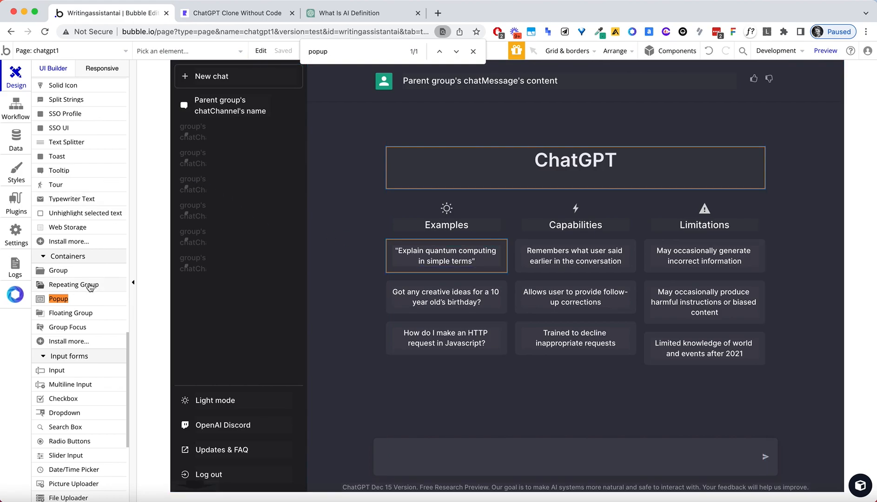
{"action": "scroll", "coordinate": [90, 287], "scroll_direction": "up", "scroll_amount": 15}
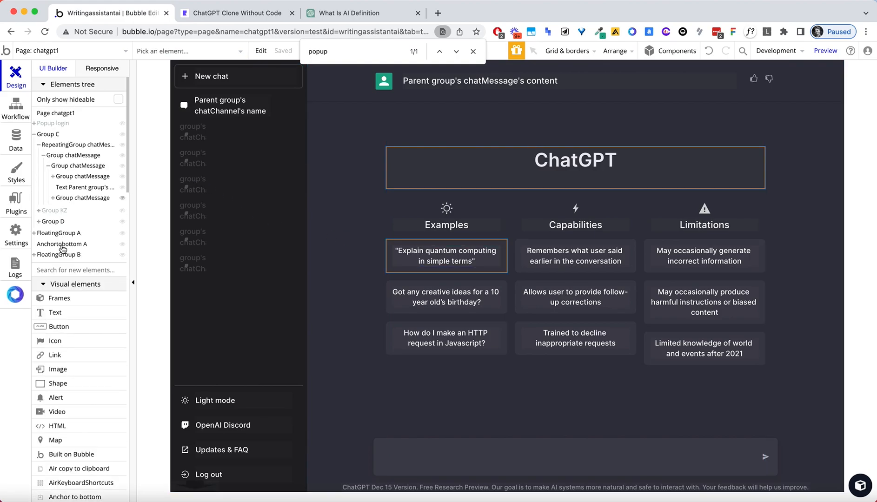
{"action": "left_click", "coordinate": [70, 124]}
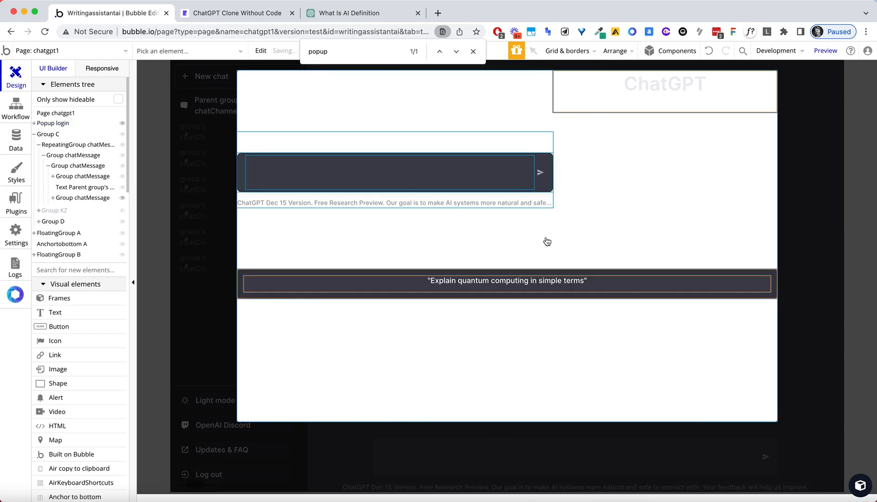
Wrap the popup's elements in a new column container, Group NZ, keeping the quantum text bar.
{"action": "double_click", "coordinate": [603, 100]}
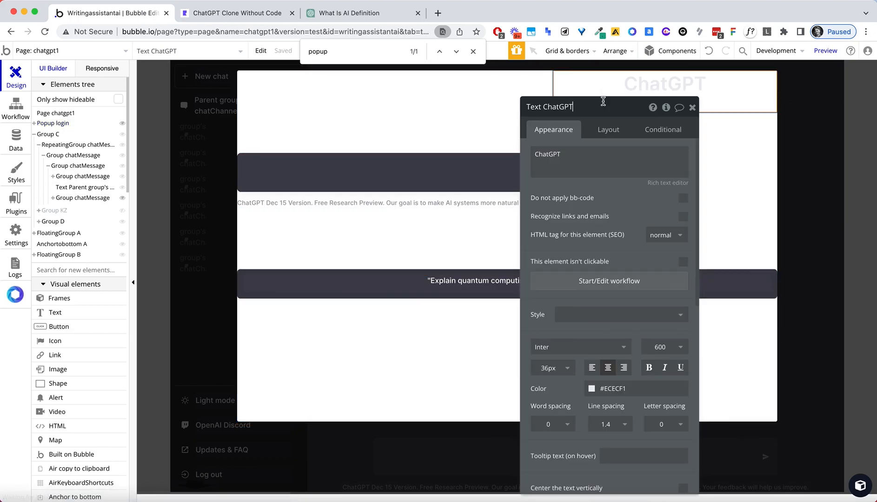
{"action": "left_click", "coordinate": [614, 132]}
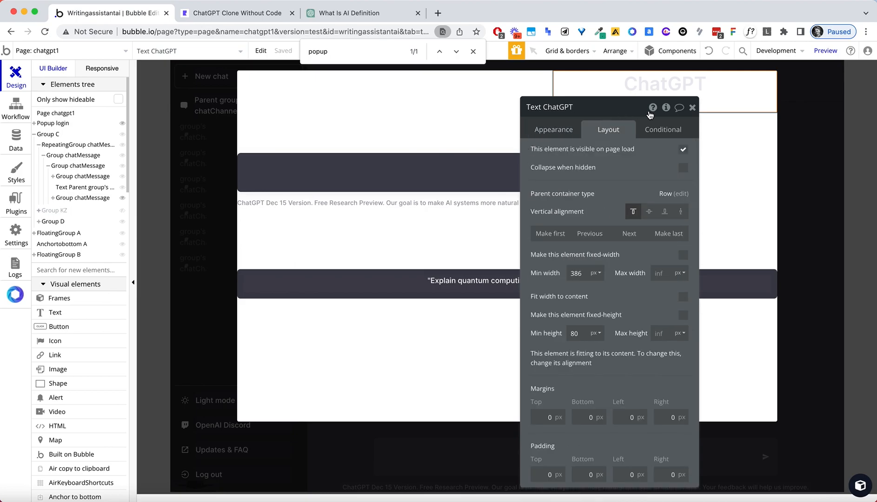
{"action": "left_click", "coordinate": [692, 107]}
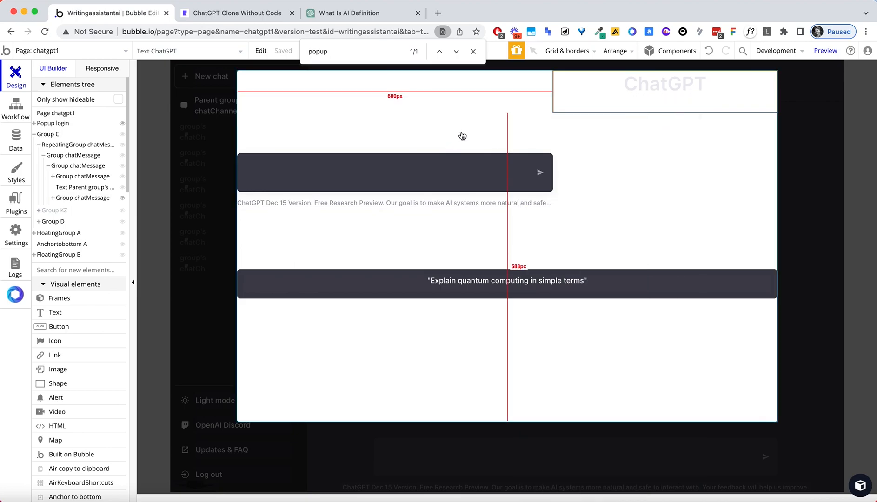
{"action": "right_click", "coordinate": [462, 136]}
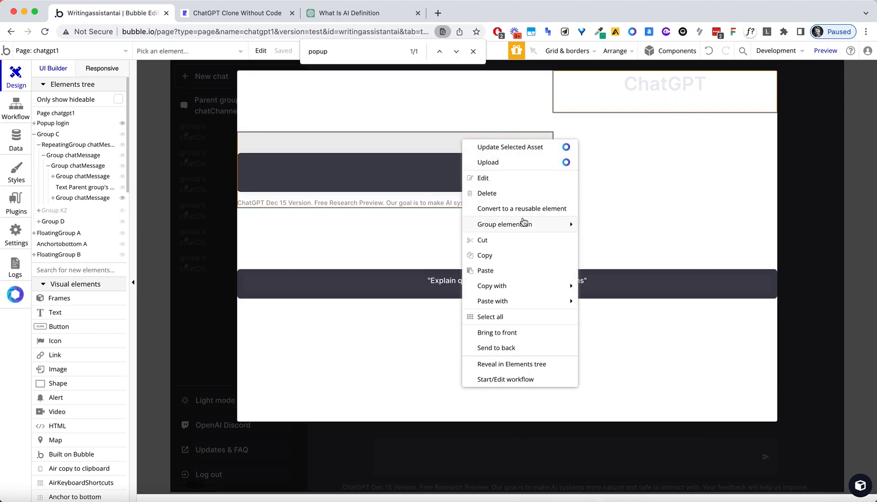
{"action": "mouse_move", "coordinate": [524, 222]}
{"action": "left_click", "coordinate": [623, 257]}
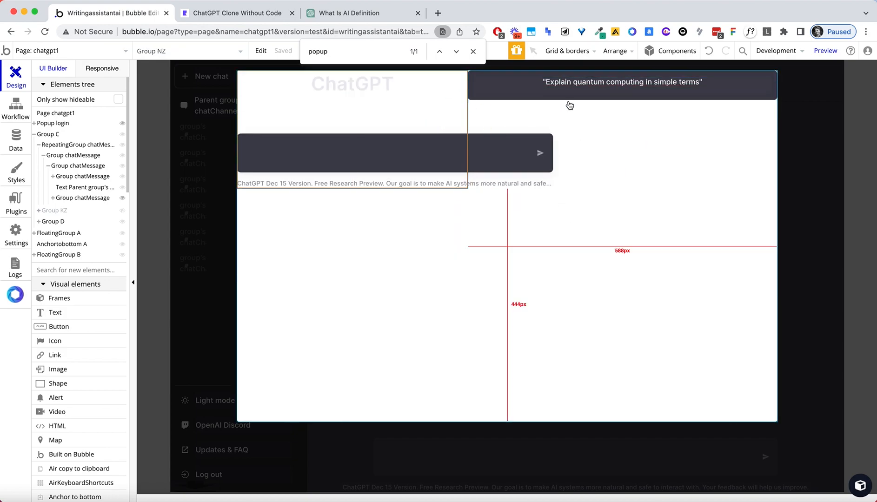
{"action": "left_click", "coordinate": [492, 74]}
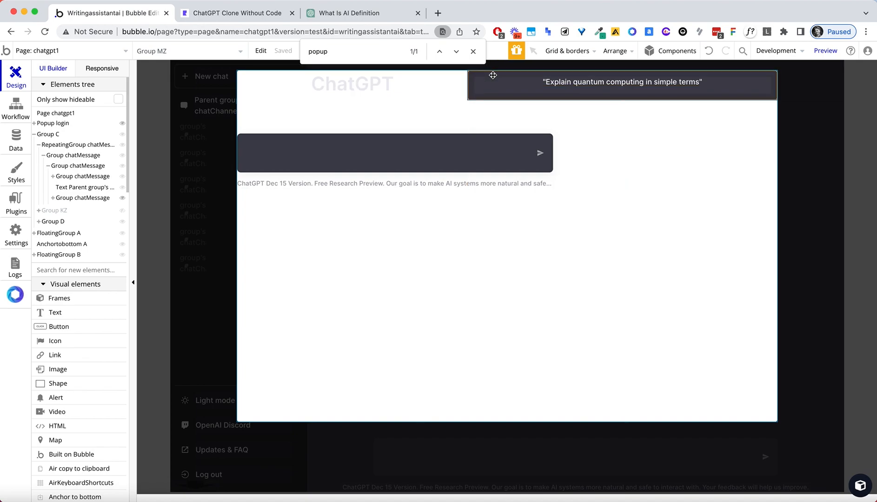
{"action": "key", "text": "Delete"}
{"action": "left_click", "coordinate": [601, 119]}
{"action": "key", "text": "ctrl+z"}
Open Group NZ's property editor and move to its Layout settings.
{"action": "double_click", "coordinate": [599, 120]}
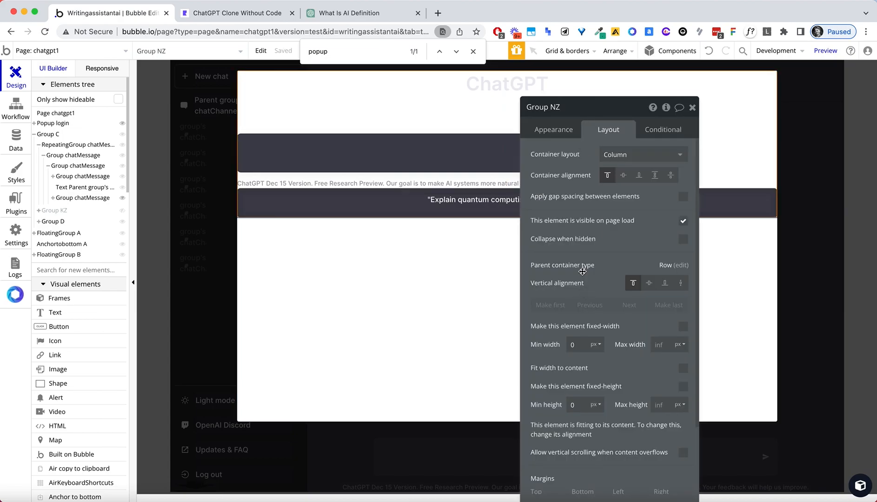
{"action": "left_click", "coordinate": [553, 129]}
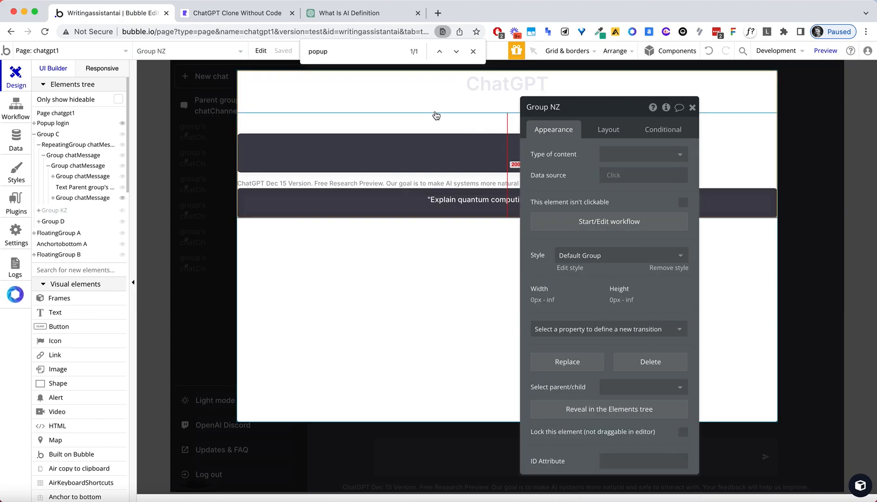
{"action": "left_click", "coordinate": [440, 129]}
{"action": "left_click", "coordinate": [732, 126]}
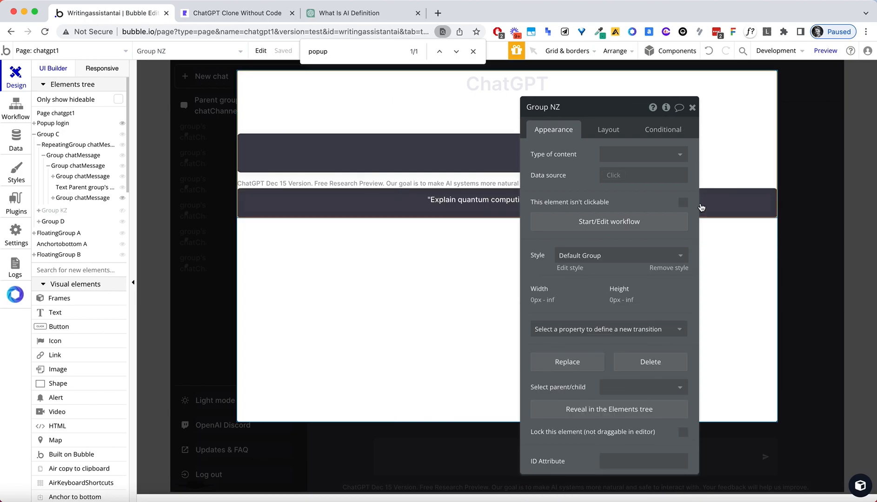
{"action": "left_click", "coordinate": [608, 129]}
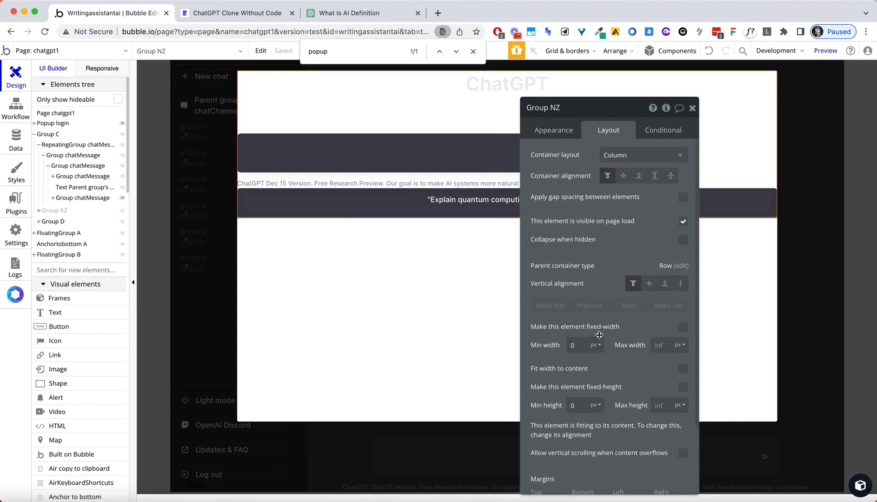
{"action": "scroll", "coordinate": [599, 334], "scroll_direction": "down", "scroll_amount": 1}
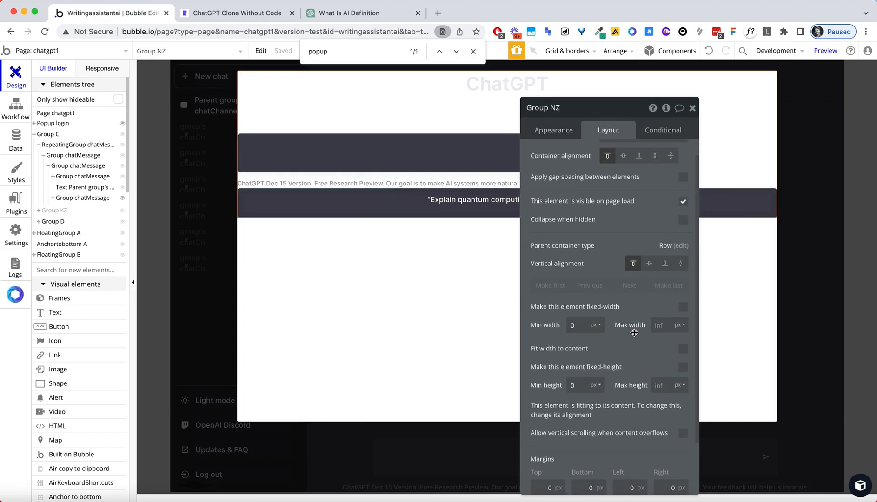
{"action": "scroll", "coordinate": [634, 333], "scroll_direction": "down", "scroll_amount": 1}
Make Group NZ fixed-width at 600 px, vertically centred, with centre-aligned contents.
{"action": "left_click", "coordinate": [683, 300]}
{"action": "left_click", "coordinate": [583, 319]}
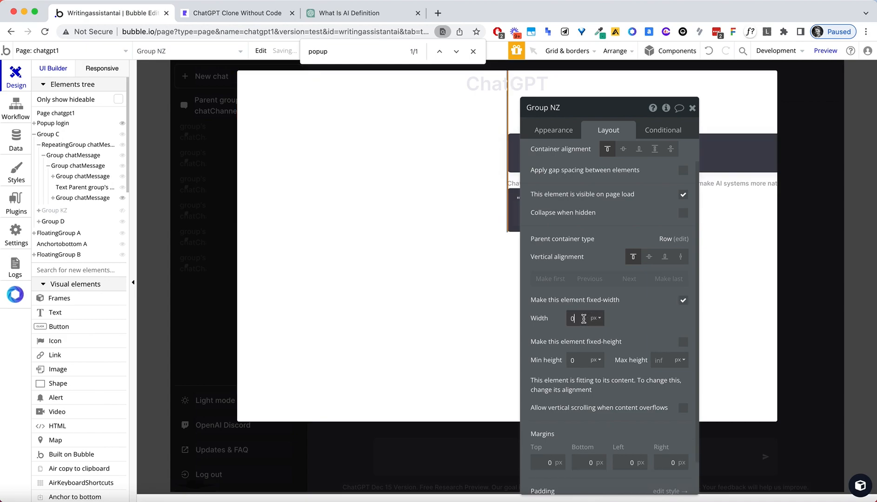
{"action": "type", "text": "600"}
{"action": "key", "text": "Tab"}
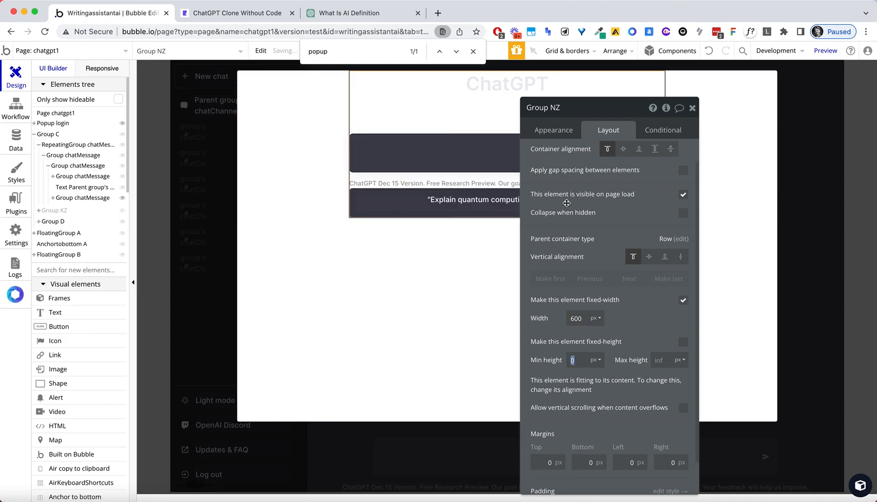
{"action": "left_click", "coordinate": [649, 257]}
{"action": "left_click", "coordinate": [620, 151]}
{"action": "left_click_drag", "start_coordinate": [603, 108], "coordinate": [717, 104]}
{"action": "left_click", "coordinate": [806, 106]}
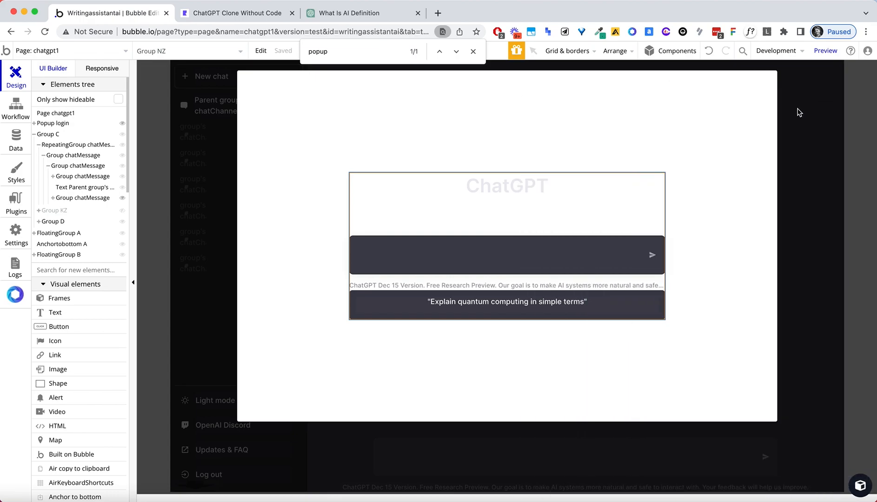
Change the heading to 'Login or create an account for the NoCode ChatGPT Clone'.
{"action": "double_click", "coordinate": [532, 186]}
{"action": "type", "text": "Login or create an account for the NoCode"}
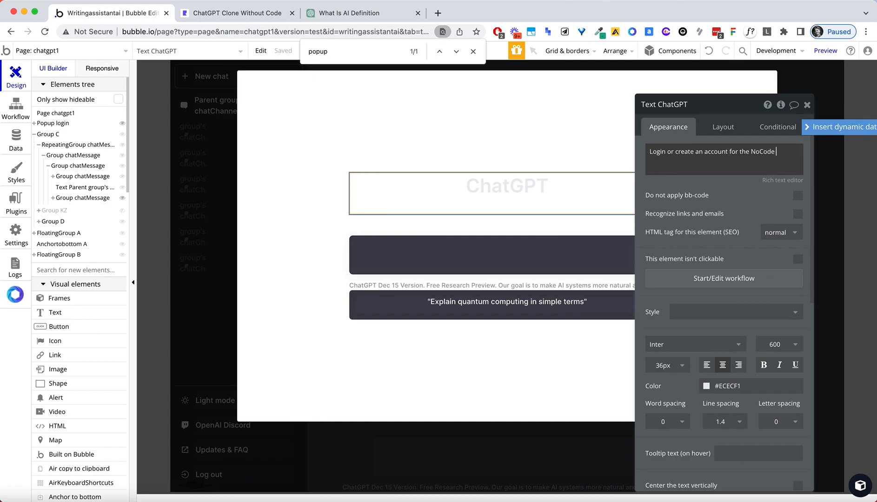
{"action": "type", "text": "ChatGPT Clone"}
{"action": "left_click", "coordinate": [733, 202]}
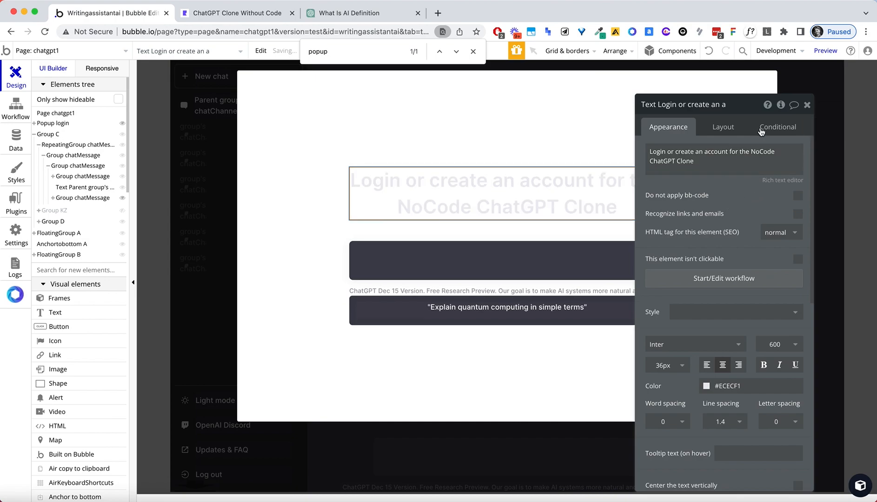
{"action": "left_click", "coordinate": [812, 100]}
Delete the 'Explain quantum computing in simple terms' example prompt box.
{"action": "left_click", "coordinate": [621, 303]}
{"action": "left_click", "coordinate": [621, 300]}
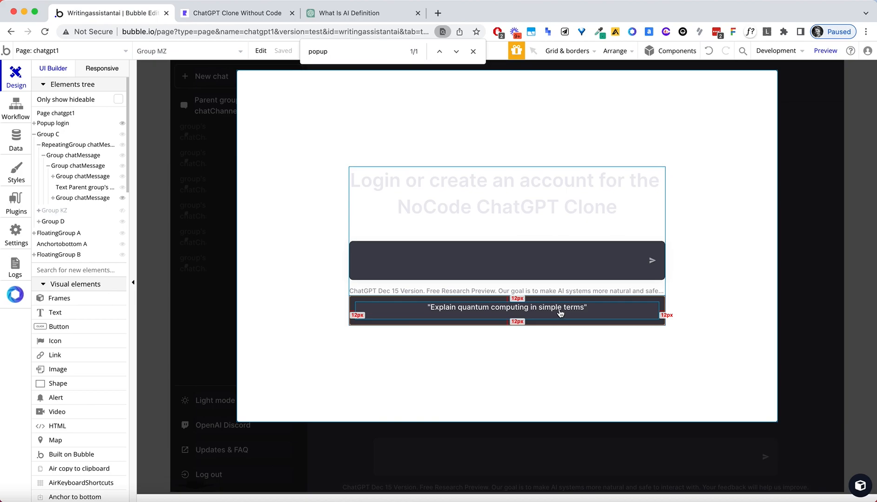
{"action": "key", "text": "Delete"}
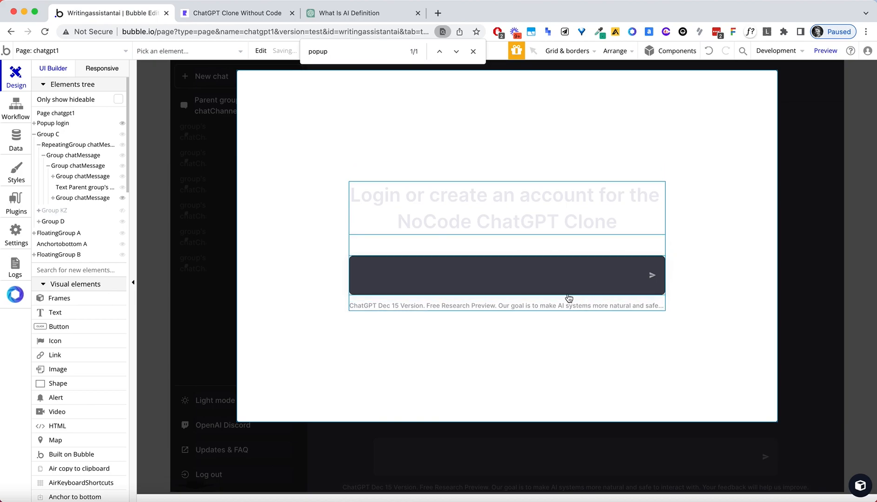
Edit the footer from 'ChatGPT Dec 15 Version' to 'CloneChatGPT Jan 19 Version'.
{"action": "left_click", "coordinate": [370, 307]}
{"action": "double_click", "coordinate": [370, 307]}
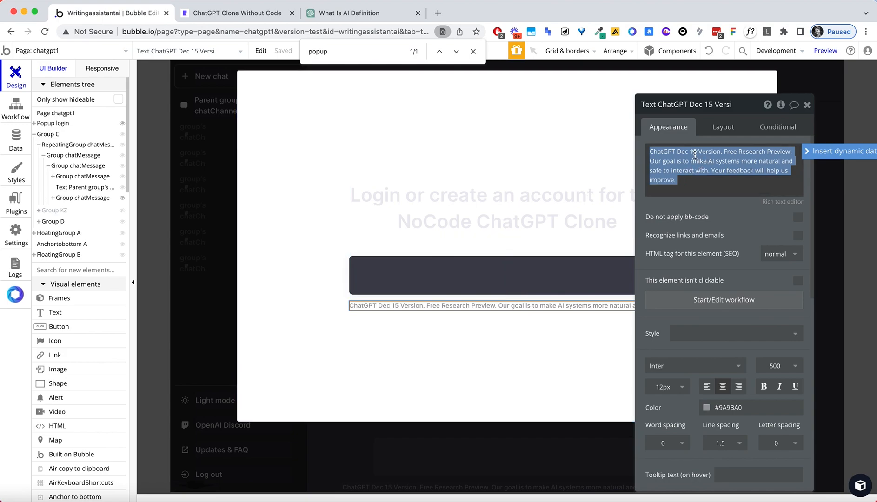
{"action": "left_click", "coordinate": [675, 151]}
{"action": "type", "text": "Clone"}
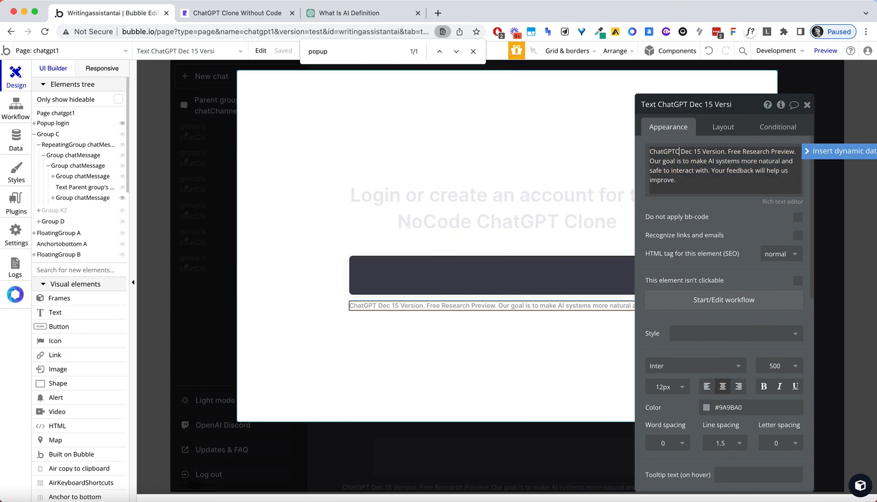
{"action": "key", "text": "BackSpace"}
{"action": "key", "text": "BackSpace"}
{"action": "key", "text": "BackSpace"}
{"action": "key", "text": "BackSpace"}
{"action": "key", "text": "BackSpace"}
{"action": "type", "text": "Clone"}
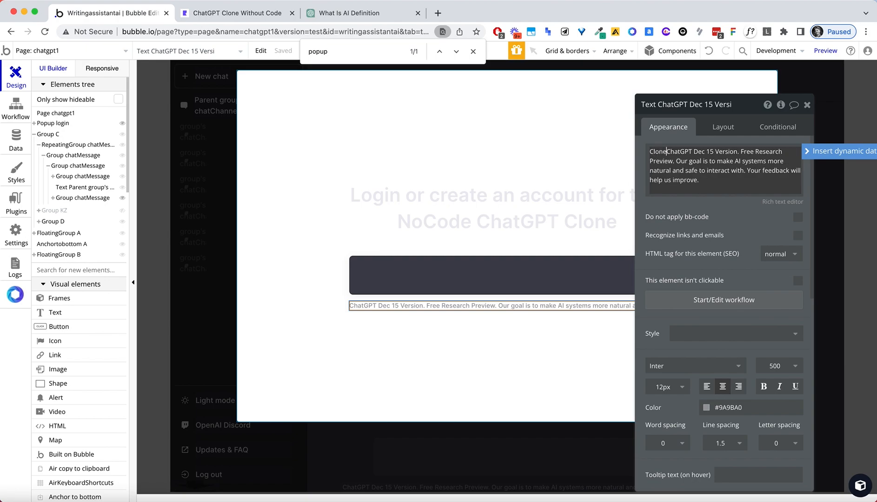
{"action": "double_click", "coordinate": [696, 152]}
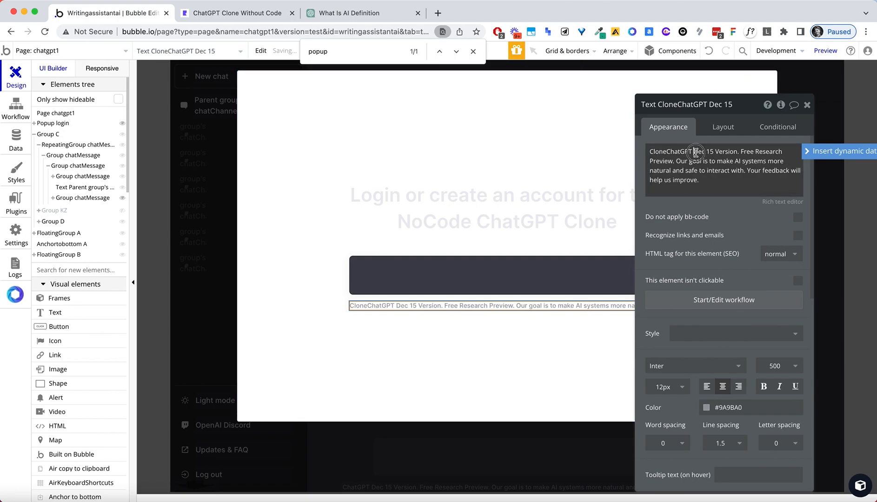
{"action": "type", "text": "Jan"}
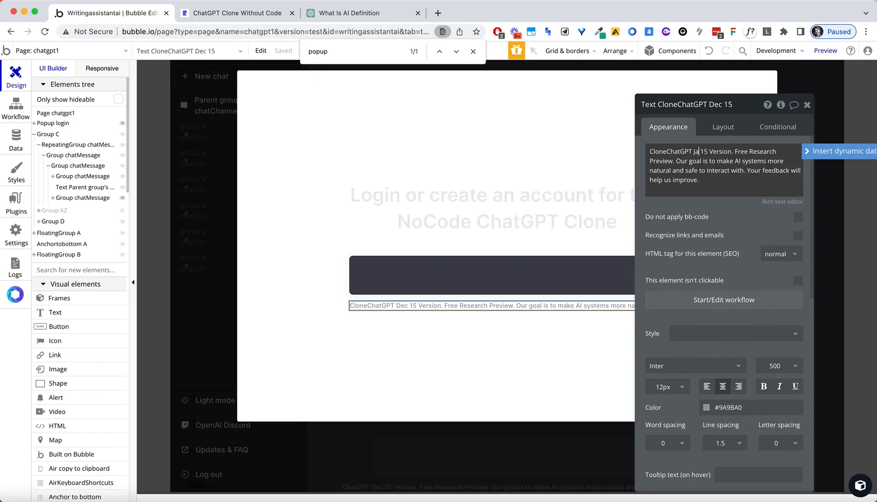
{"action": "key", "text": "super+z"}
{"action": "key", "text": "super+z"}
{"action": "type", "text": "Jan"}
{"action": "key", "text": "Right"}
{"action": "key", "text": "Right"}
{"action": "key", "text": "BackSpace"}
{"action": "type", "text": "9"}
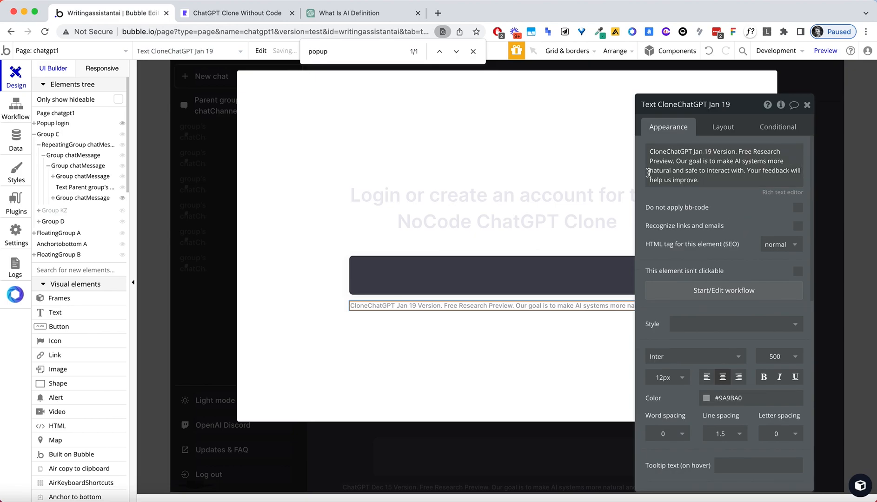
{"action": "left_click", "coordinate": [283, 224]}
Duplicate the dark chat input box group with copy and paste.
{"action": "left_click", "coordinate": [439, 279]}
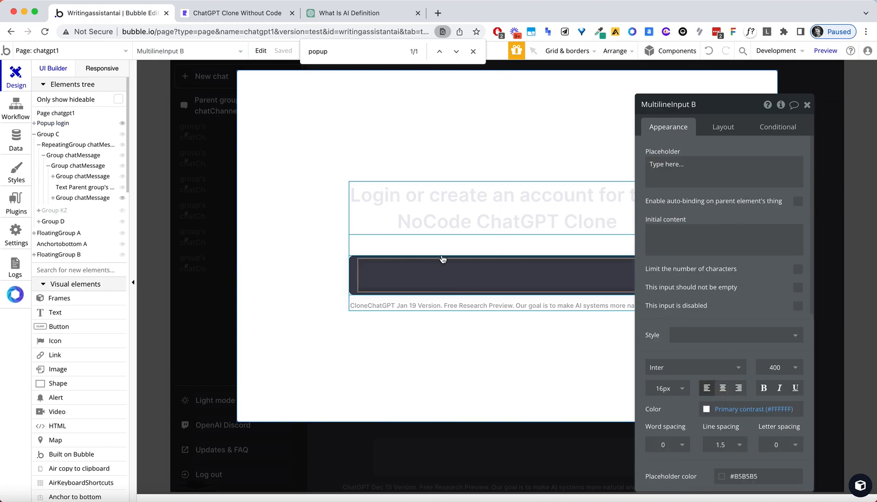
{"action": "left_click", "coordinate": [437, 254]}
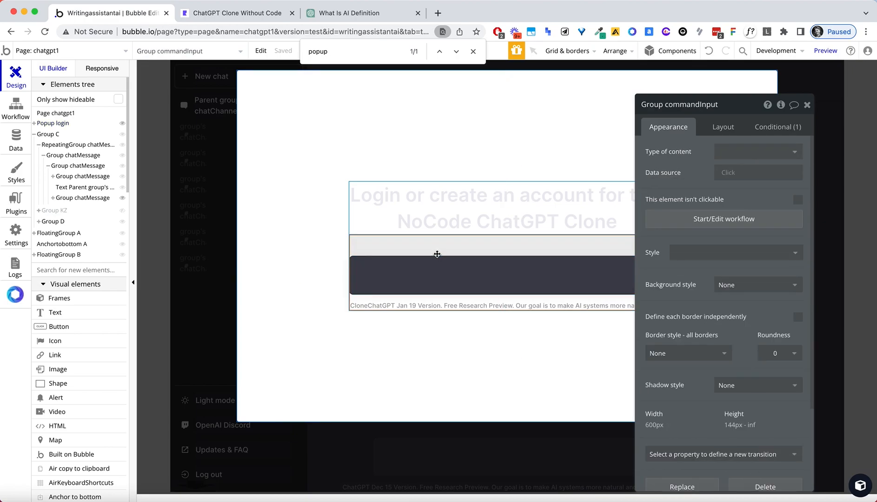
{"action": "left_click", "coordinate": [354, 260]}
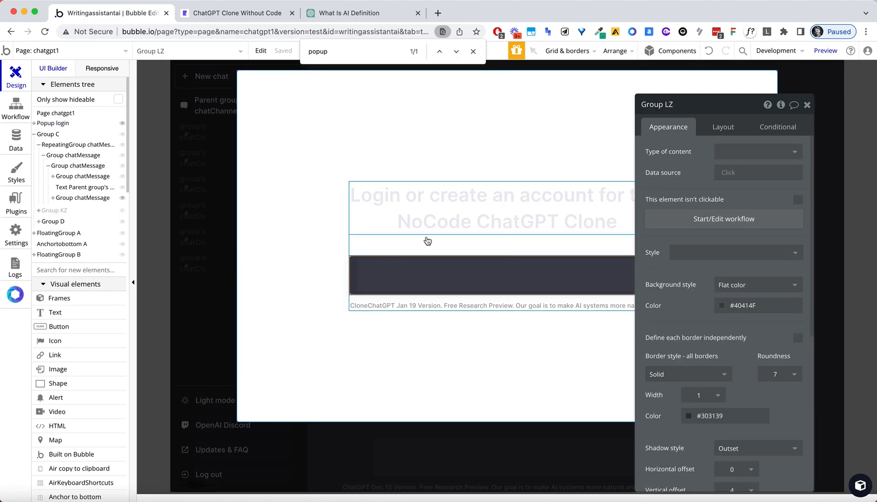
{"action": "key", "text": "ctrl+c"}
{"action": "key", "text": "ctrl+v"}
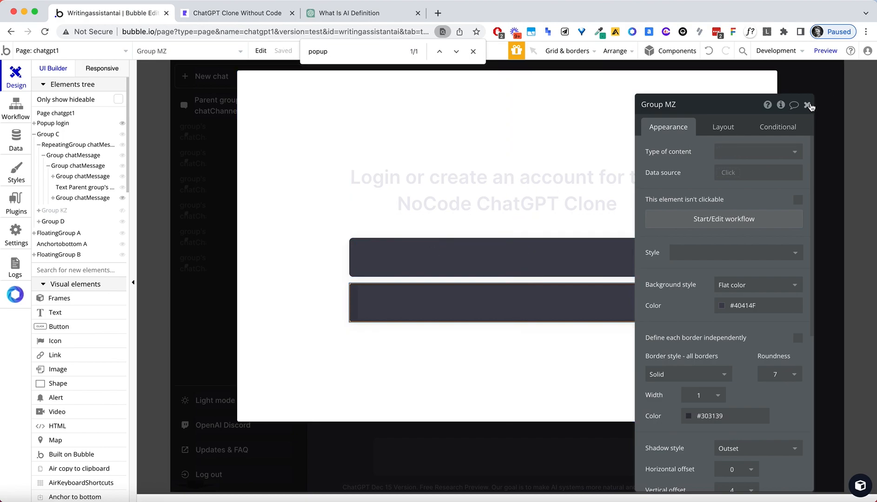
{"action": "left_click", "coordinate": [807, 104]}
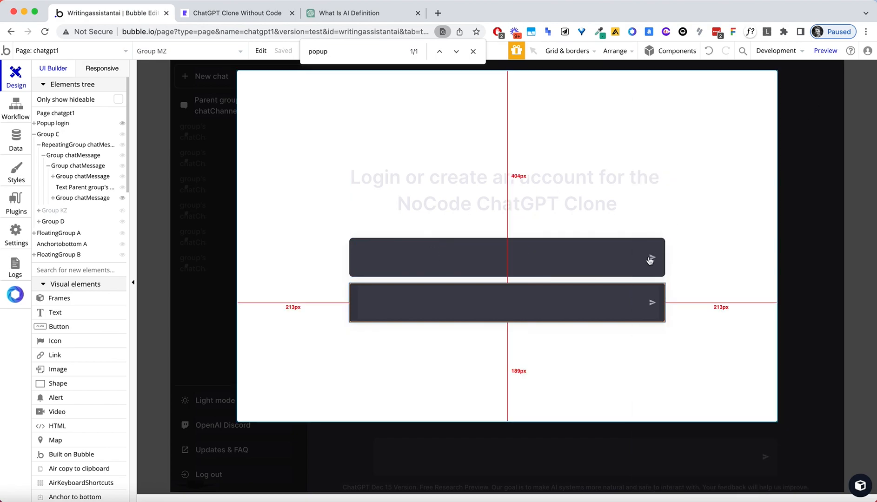
Select Group NZ inside Popup login from the Elements tree and show its Layout settings.
{"action": "left_click", "coordinate": [648, 232]}
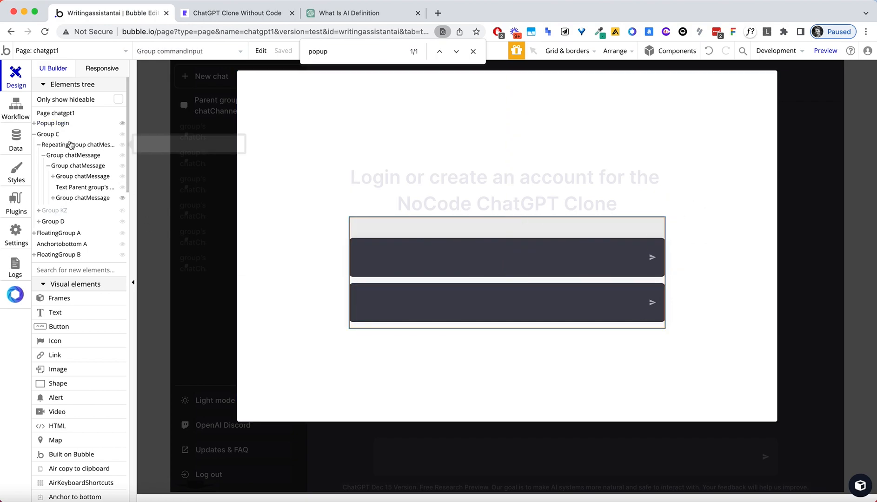
{"action": "left_click", "coordinate": [39, 124]}
{"action": "left_click", "coordinate": [34, 124]}
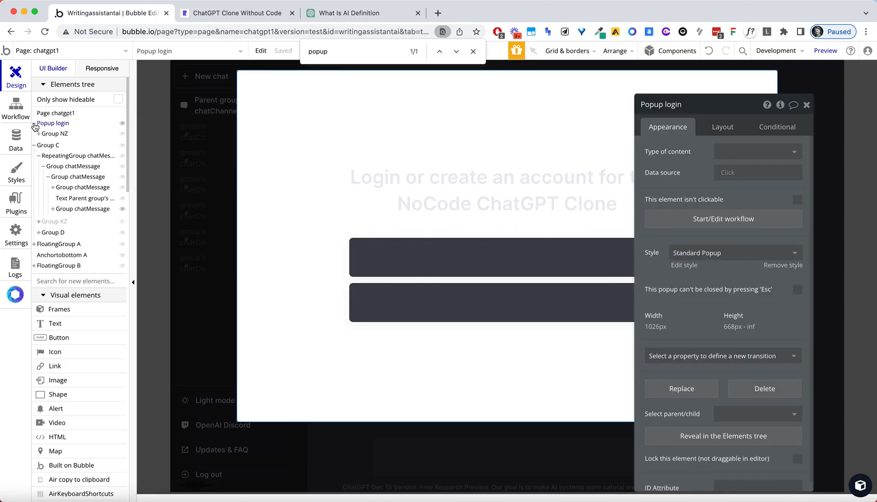
{"action": "left_click", "coordinate": [55, 134]}
{"action": "left_click", "coordinate": [722, 127]}
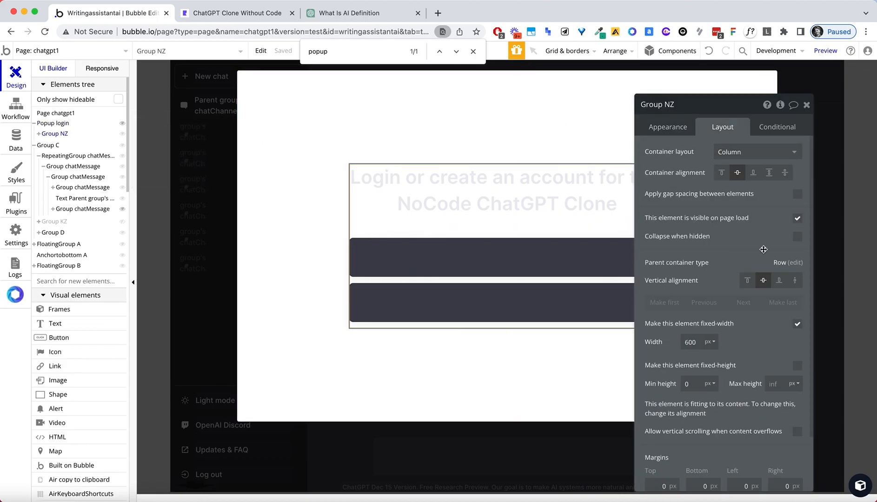
{"action": "scroll", "coordinate": [763, 249], "scroll_direction": "down", "scroll_amount": 3}
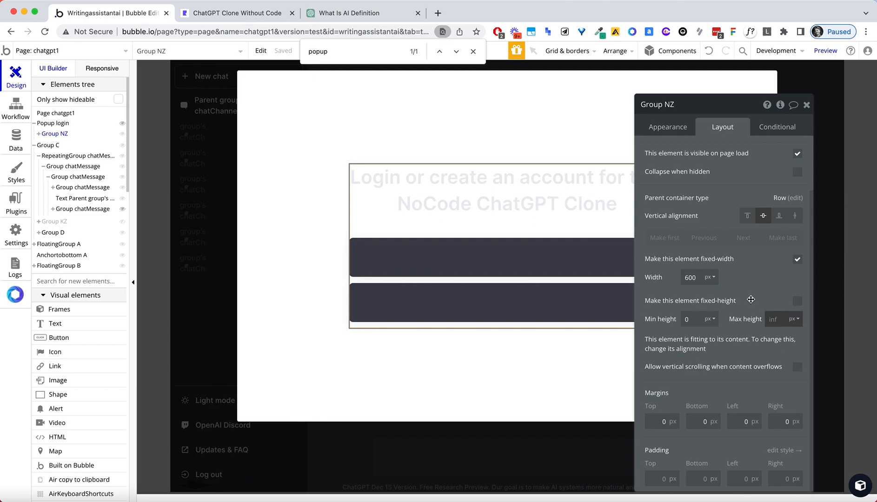
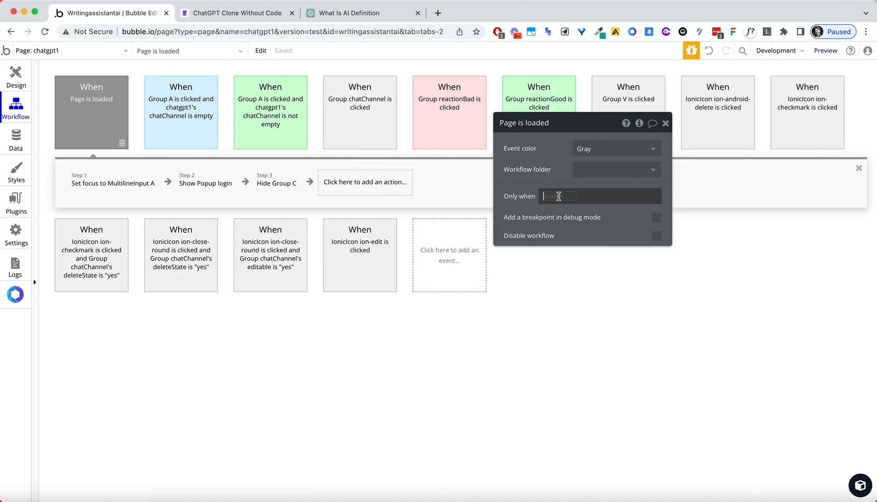
Set the Page is loaded workflow's Only when condition to 'Current User is logged out'.
{"action": "type", "text": "curr"}
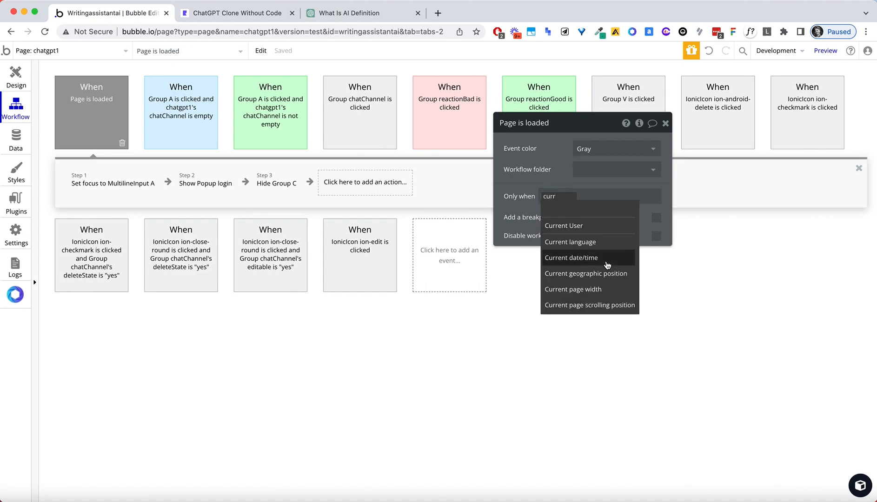
{"action": "left_click", "coordinate": [586, 231]}
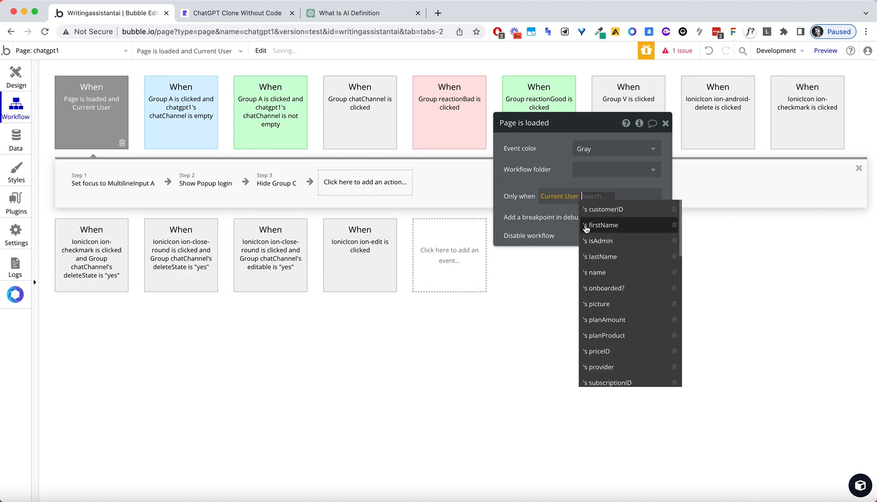
{"action": "type", "text": "lo"}
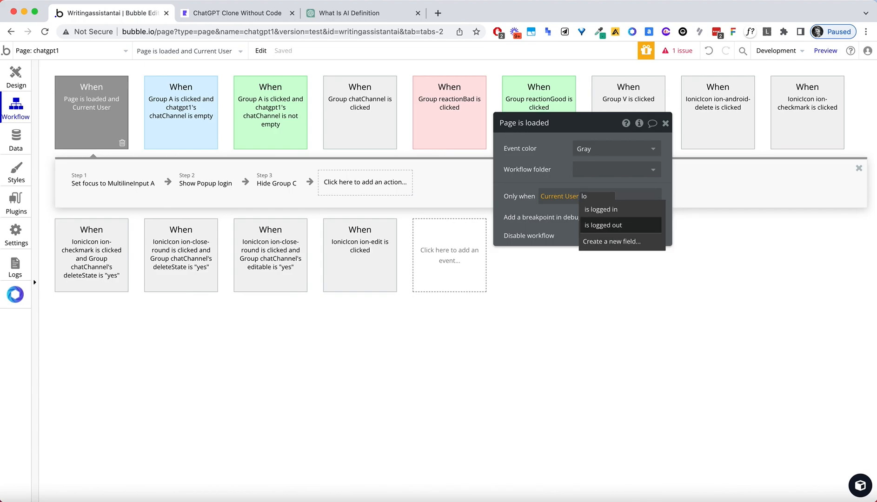
{"action": "left_click", "coordinate": [595, 226]}
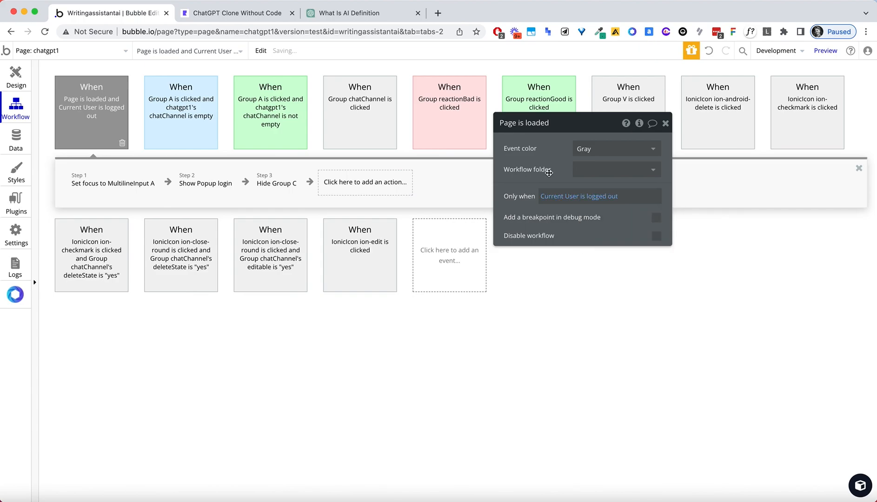
{"action": "left_click", "coordinate": [216, 13]}
{"action": "left_click", "coordinate": [213, 31]}
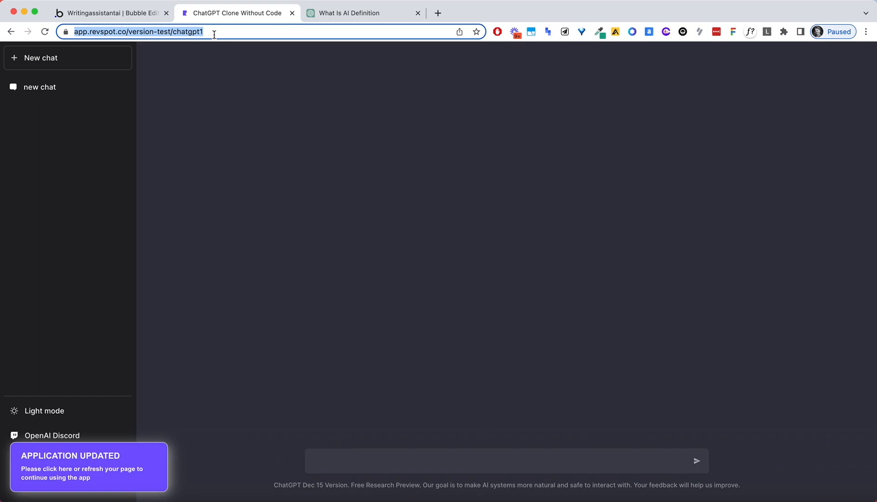
Reload the preview to confirm no login popup appears, then return to the Bubble editor.
{"action": "key", "text": "Return"}
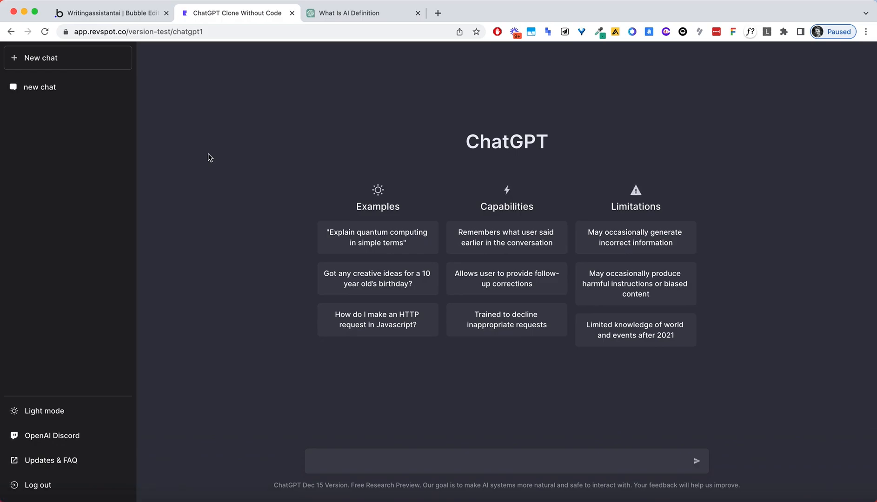
{"action": "left_click", "coordinate": [134, 14]}
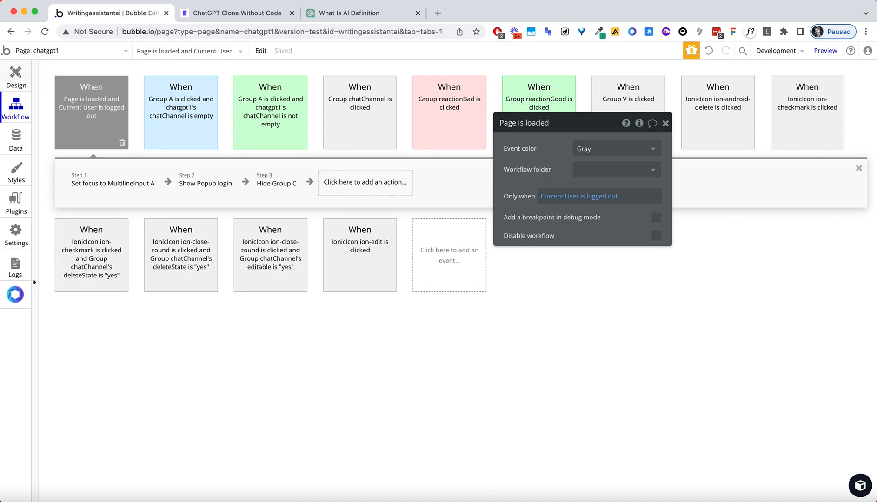
Add a 'Log the user out' action to the sidebar Log out item's click workflow.
{"action": "left_click", "coordinate": [24, 77]}
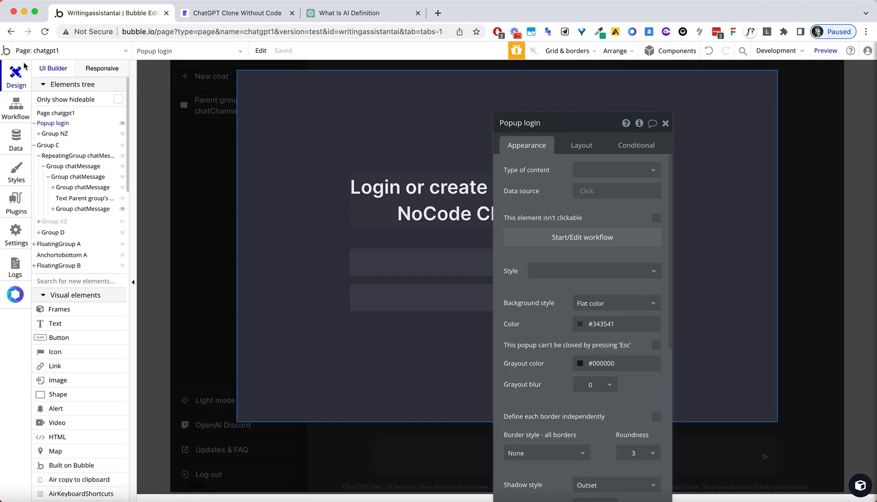
{"action": "left_click", "coordinate": [179, 348]}
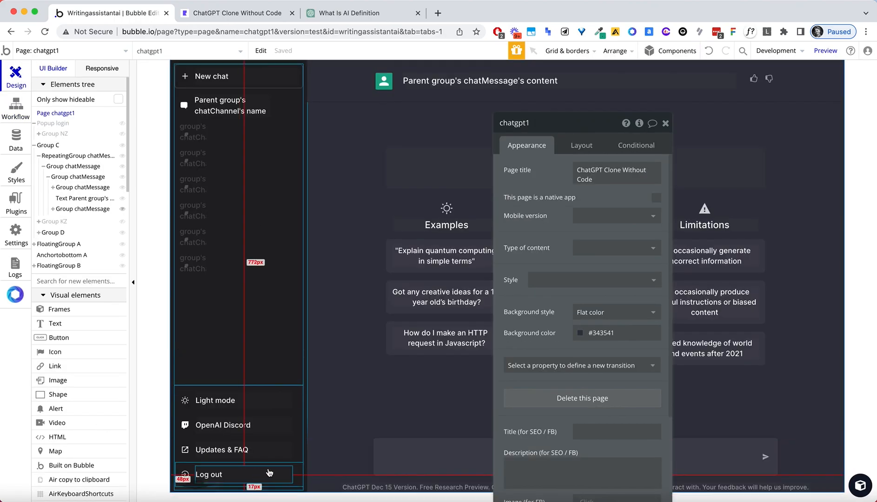
{"action": "left_click", "coordinate": [296, 473]}
{"action": "left_click", "coordinate": [554, 236]}
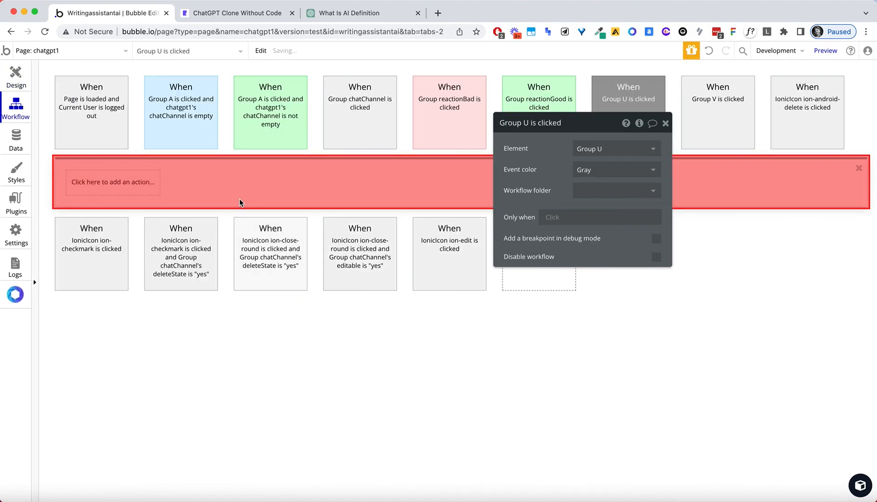
{"action": "left_click", "coordinate": [122, 187]}
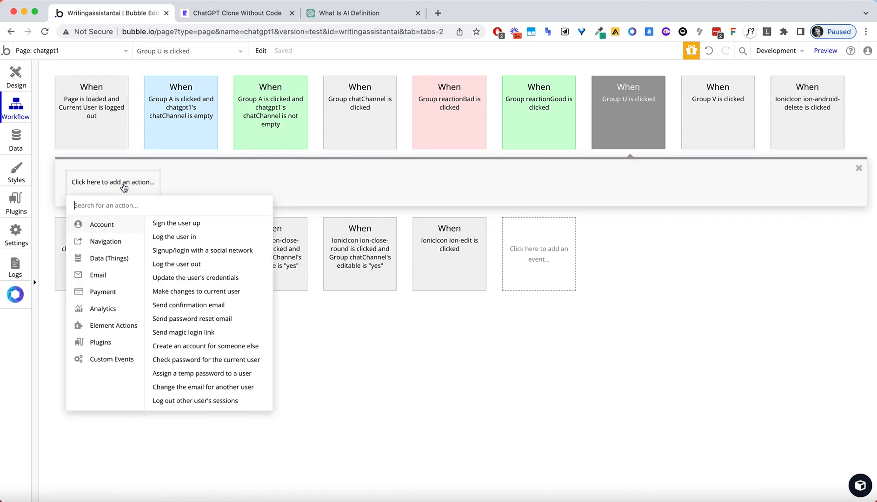
{"action": "type", "text": "log"}
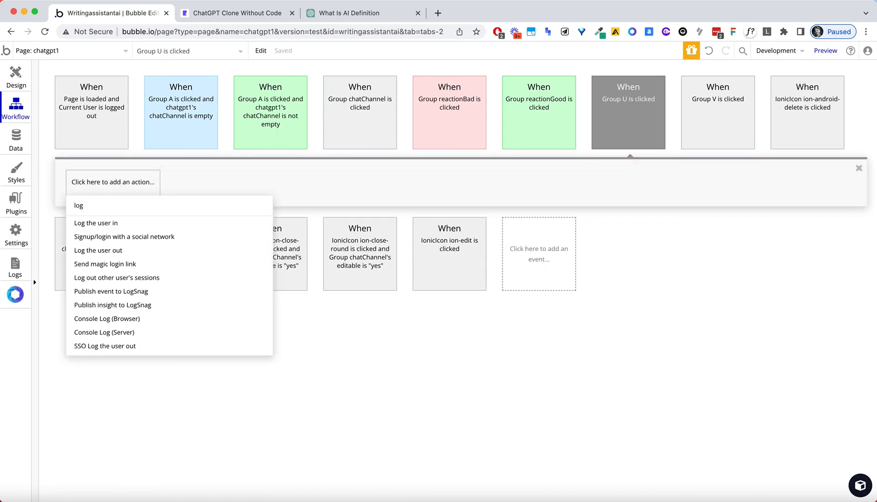
{"action": "left_click", "coordinate": [111, 251]}
{"action": "left_click", "coordinate": [227, 16]}
Add 'Refresh the page' as step 2 of the Log out workflow and reload the preview.
{"action": "left_click", "coordinate": [233, 31]}
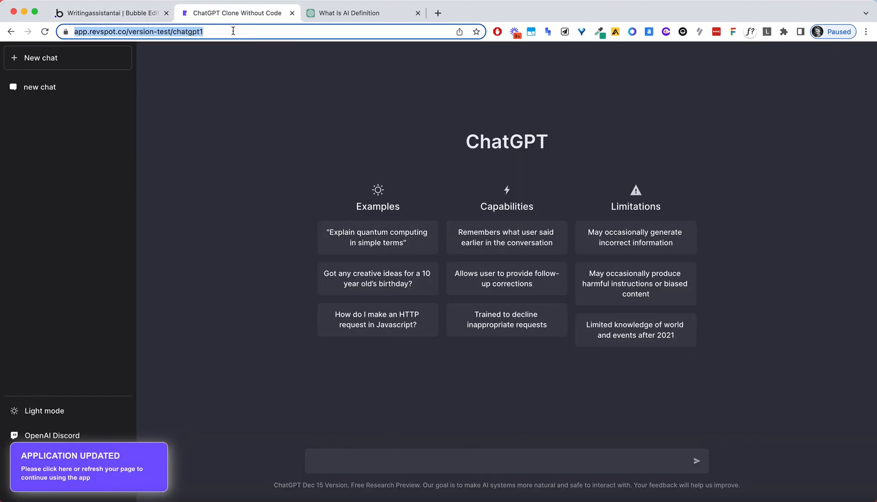
{"action": "key", "text": "Return"}
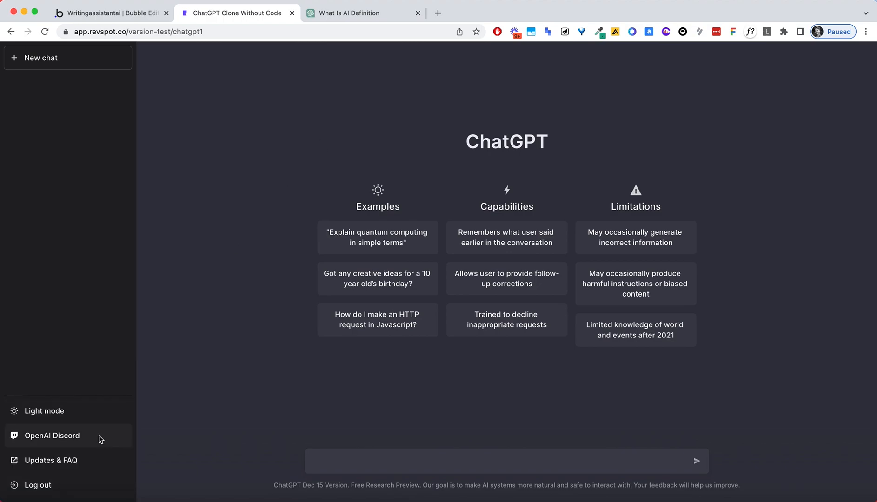
{"action": "left_click", "coordinate": [211, 31]}
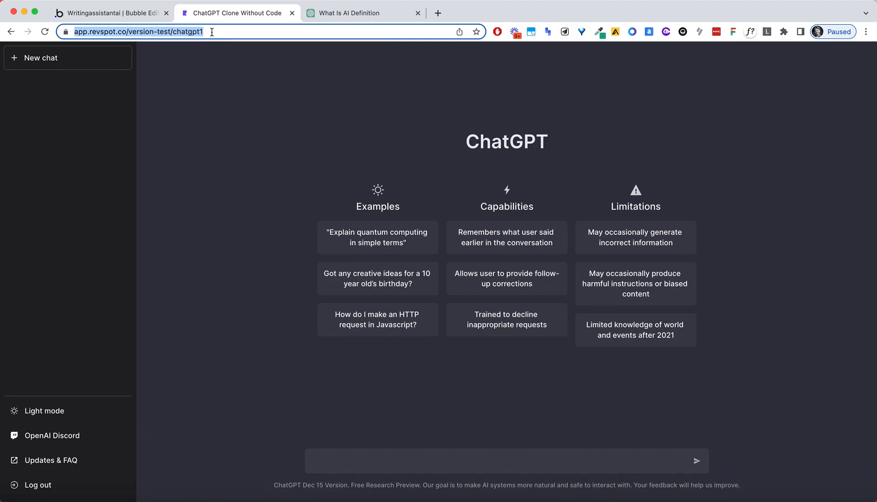
{"action": "left_click", "coordinate": [144, 17]}
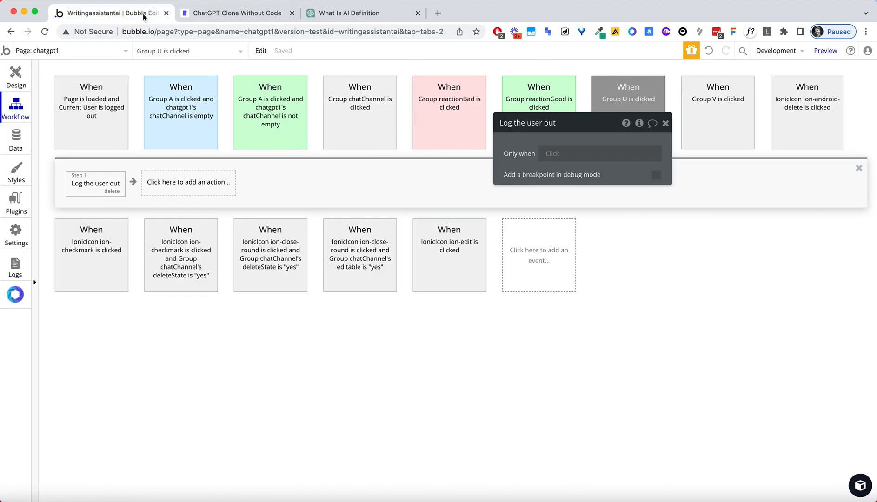
{"action": "left_click", "coordinate": [201, 182]}
{"action": "type", "text": "ref"}
{"action": "left_click", "coordinate": [210, 225]}
{"action": "left_click", "coordinate": [249, 16]}
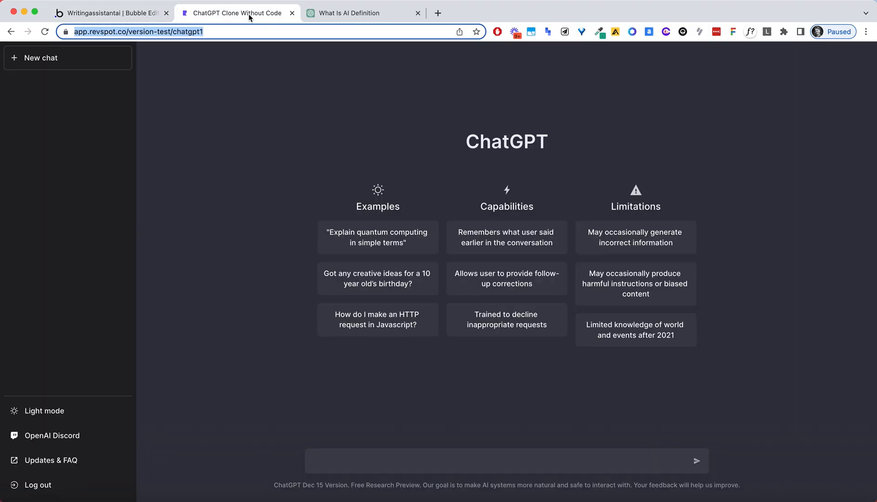
{"action": "key", "text": "Return"}
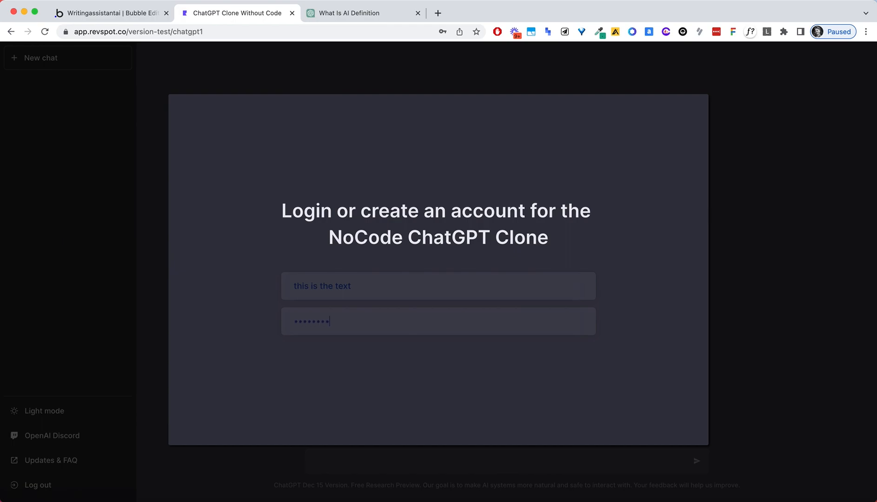
Fill the login form with test email 'dsdsdsd' and a test password.
{"action": "triple_click", "coordinate": [493, 276]}
{"action": "key", "text": "BackSpace"}
{"action": "type", "text": "dsdsdsd"}
{"action": "left_click", "coordinate": [323, 324]}
{"action": "type", "text": "123456"}
{"action": "left_click", "coordinate": [457, 396]}
In the design view, inspect the login popup's email input, then hide the popup.
{"action": "left_click", "coordinate": [131, 14]}
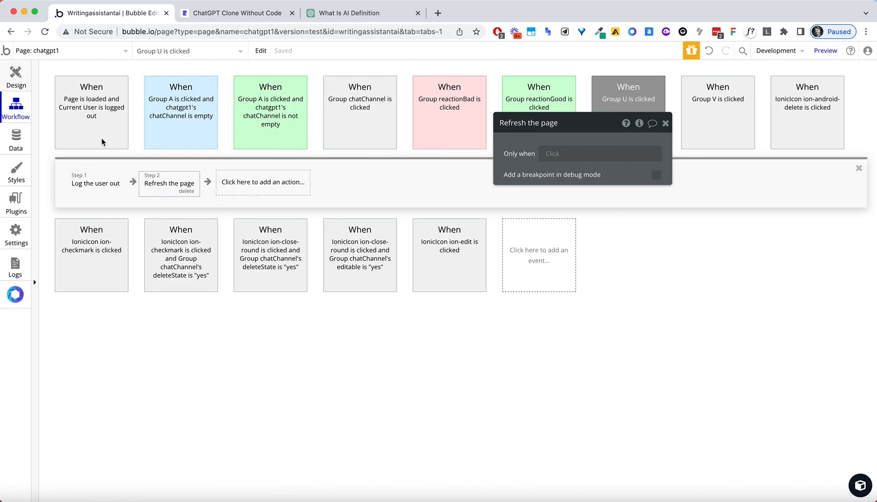
{"action": "left_click", "coordinate": [16, 77]}
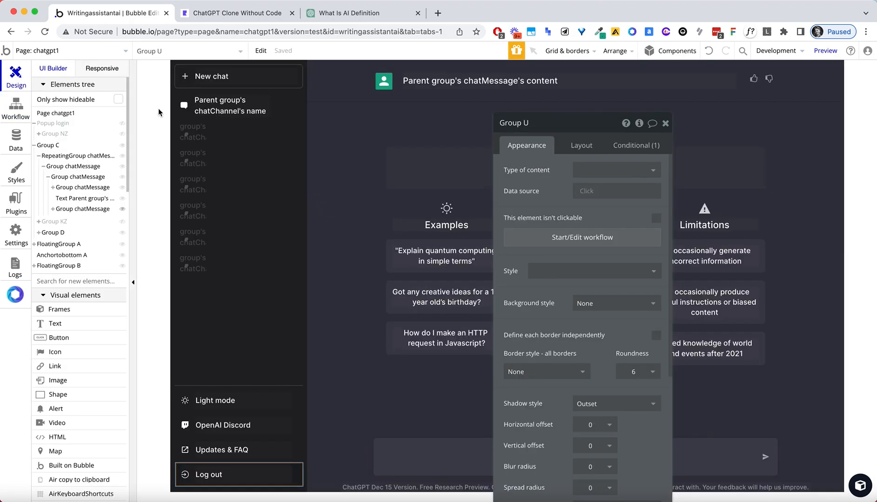
{"action": "left_click", "coordinate": [54, 124]}
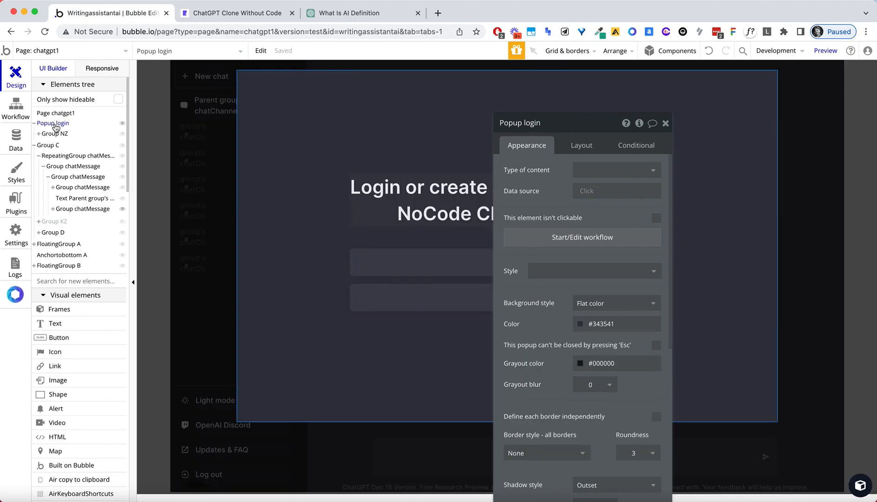
{"action": "left_click", "coordinate": [415, 262]}
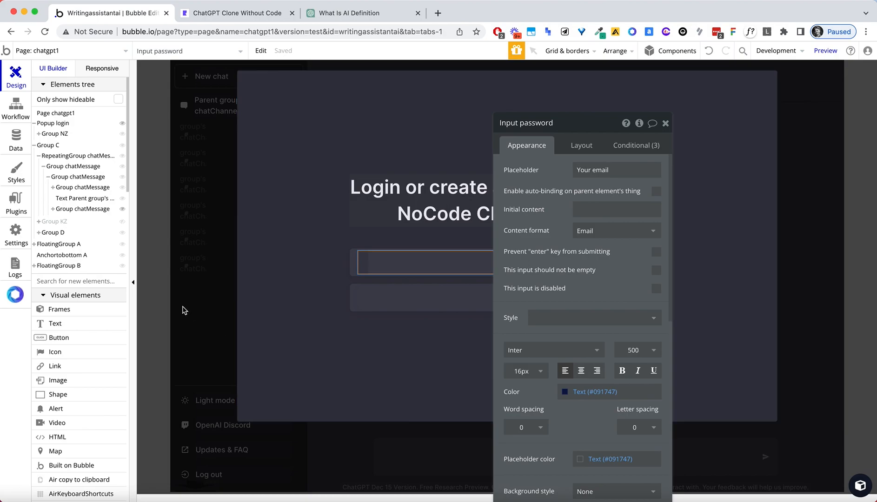
{"action": "left_click", "coordinate": [216, 319]}
Inspect the chat input box MultilineInput A's font settings, then show the login popup again.
{"action": "left_click", "coordinate": [381, 457]}
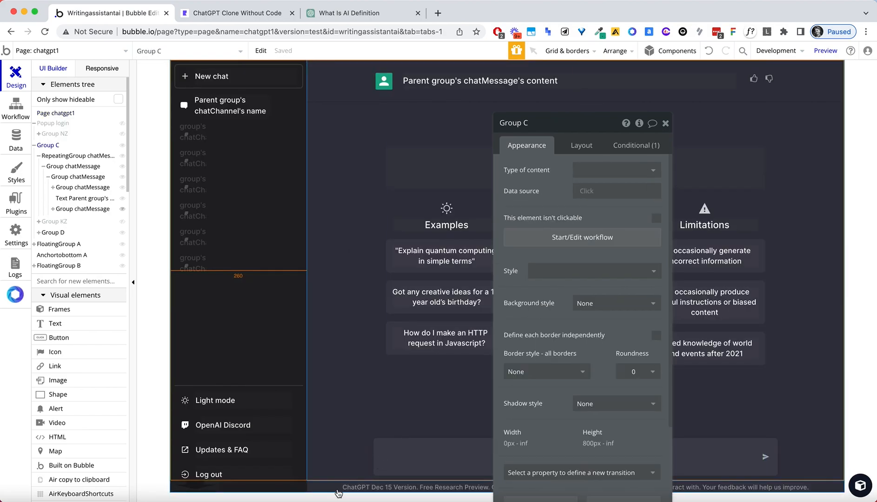
{"action": "left_click", "coordinate": [416, 461]}
{"action": "left_click", "coordinate": [417, 456]}
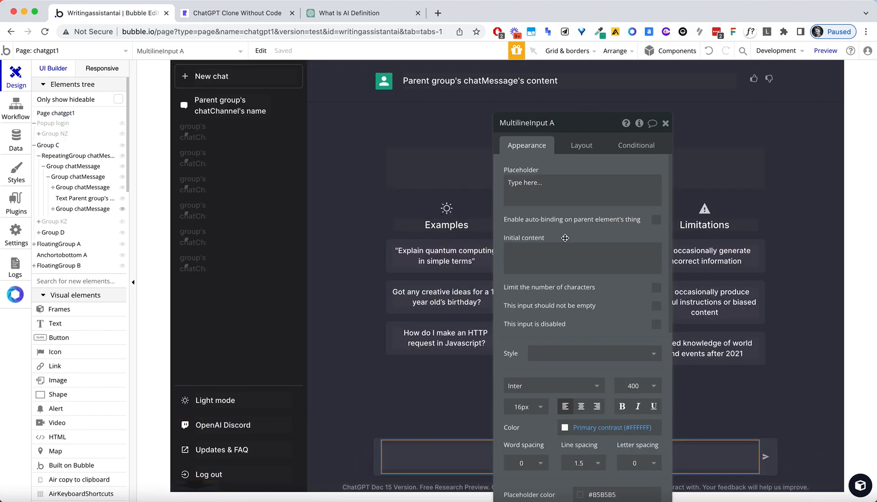
{"action": "scroll", "coordinate": [585, 295], "scroll_direction": "down", "scroll_amount": 5}
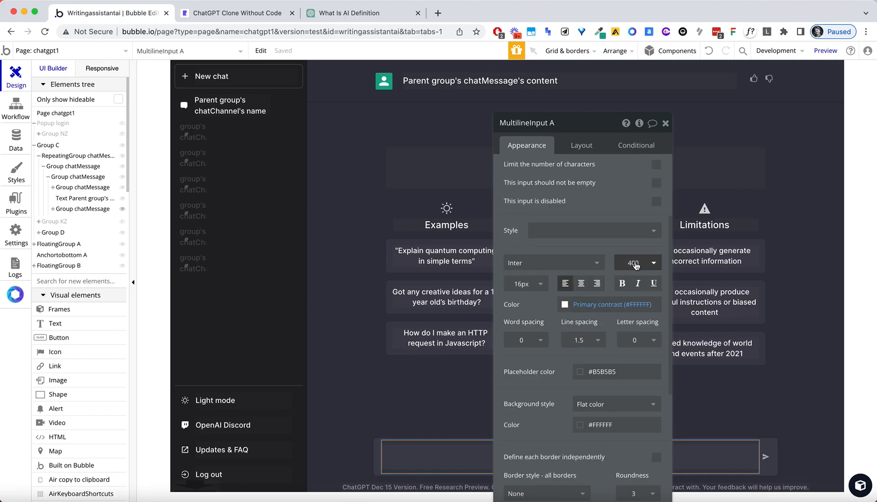
{"action": "scroll", "coordinate": [634, 259], "scroll_direction": "down", "scroll_amount": 1}
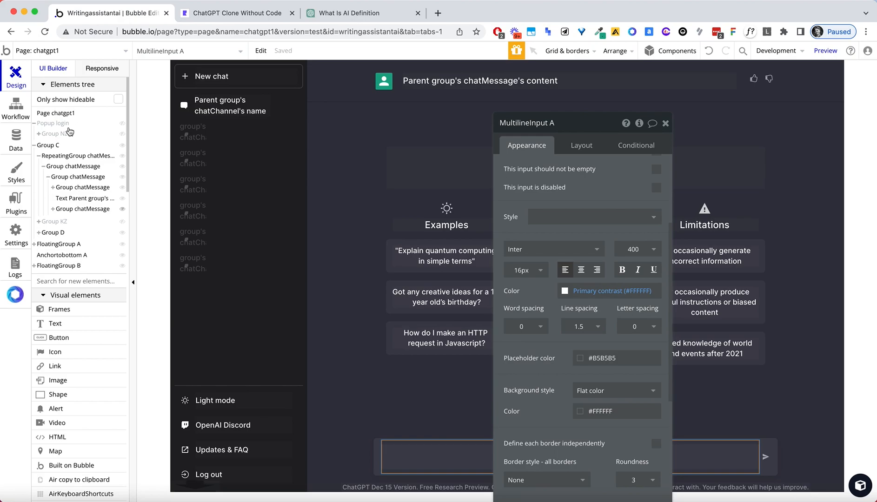
{"action": "left_click", "coordinate": [52, 124]}
Set the Input password text Color to the white Surface color.
{"action": "left_click", "coordinate": [430, 262]}
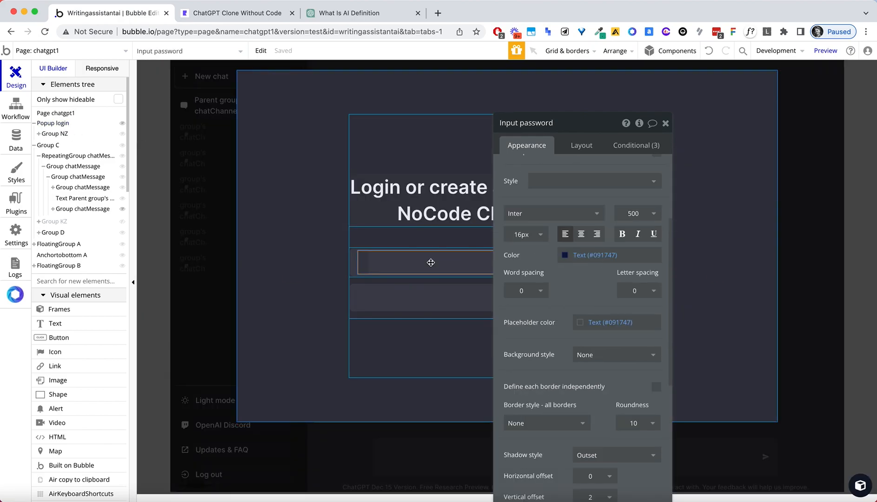
{"action": "left_click", "coordinate": [566, 256]}
{"action": "left_click", "coordinate": [580, 395]}
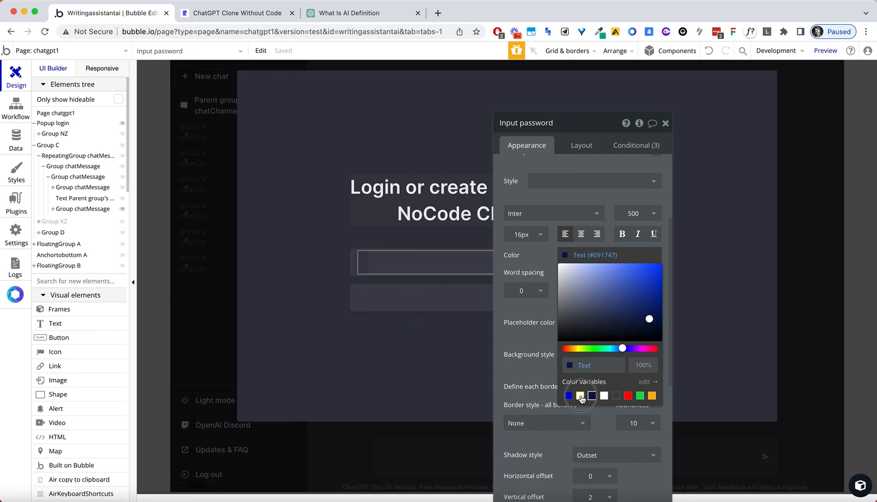
{"action": "left_click", "coordinate": [435, 300]}
{"action": "left_click", "coordinate": [566, 254]}
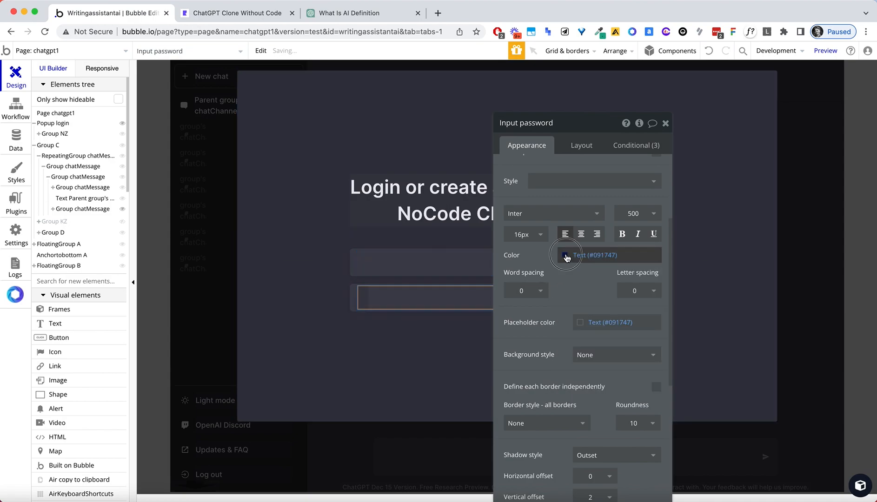
{"action": "left_click", "coordinate": [603, 395]}
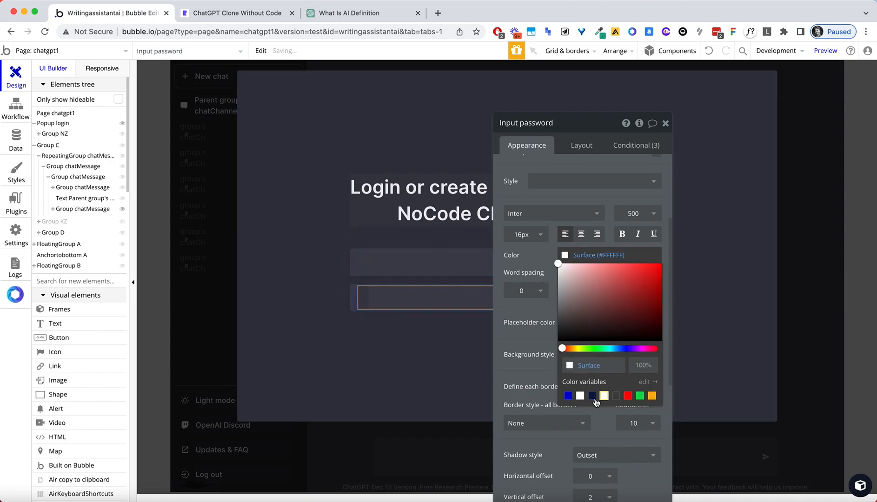
Delete the hovered and focused conditions from both the password and email inputs.
{"action": "left_click", "coordinate": [636, 145]}
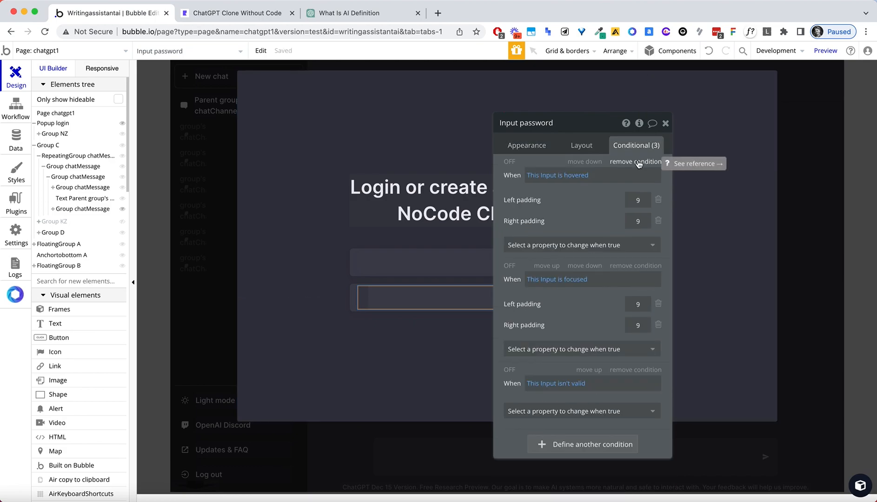
{"action": "left_click", "coordinate": [638, 162]}
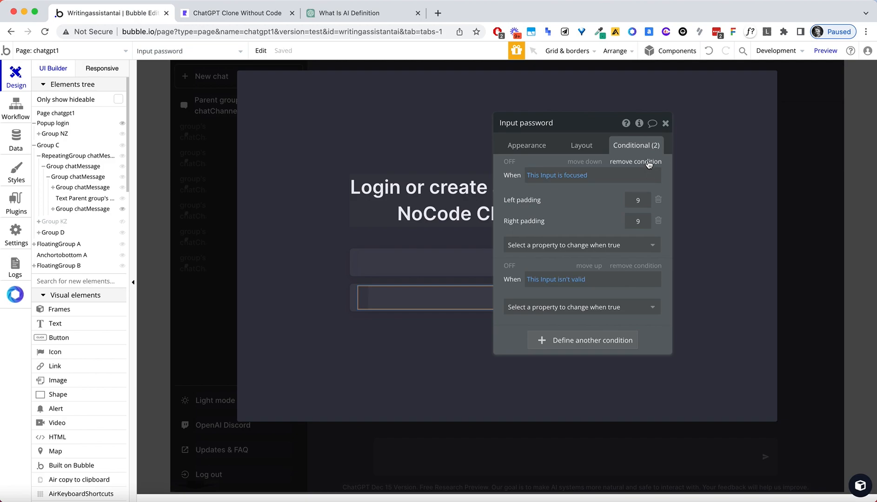
{"action": "left_click", "coordinate": [649, 163]}
{"action": "left_click", "coordinate": [439, 263]}
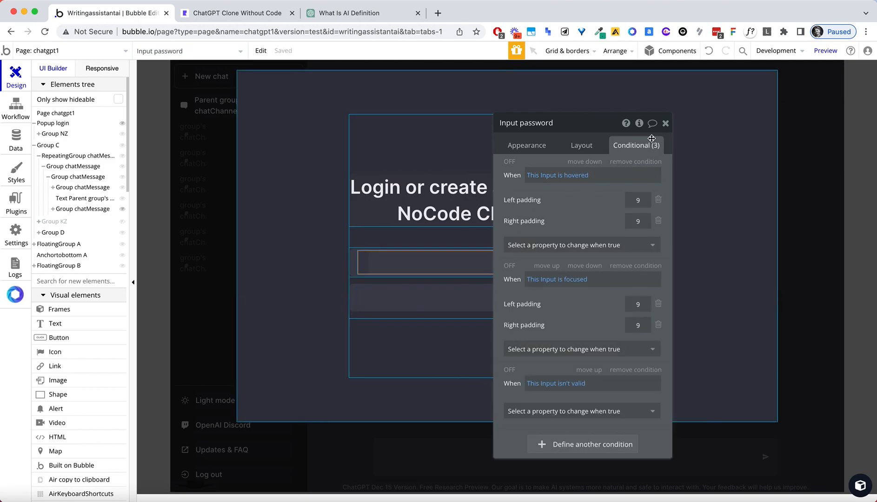
{"action": "left_click", "coordinate": [634, 162]}
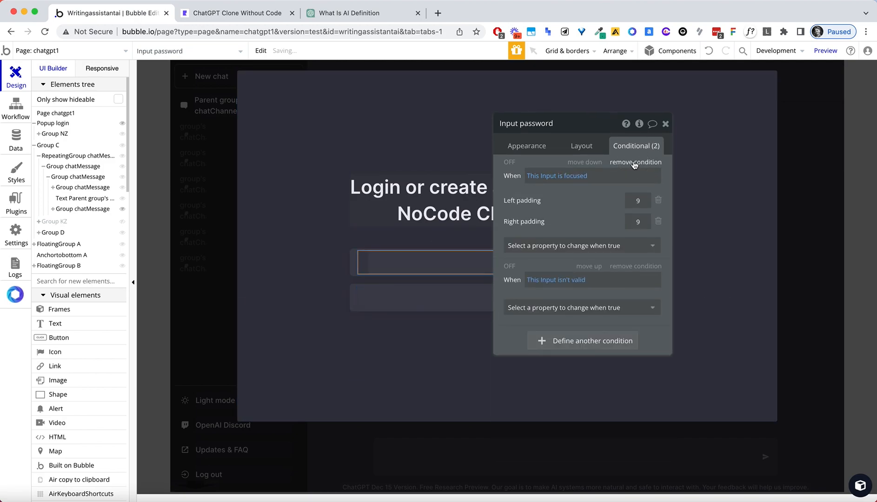
{"action": "left_click", "coordinate": [635, 163]}
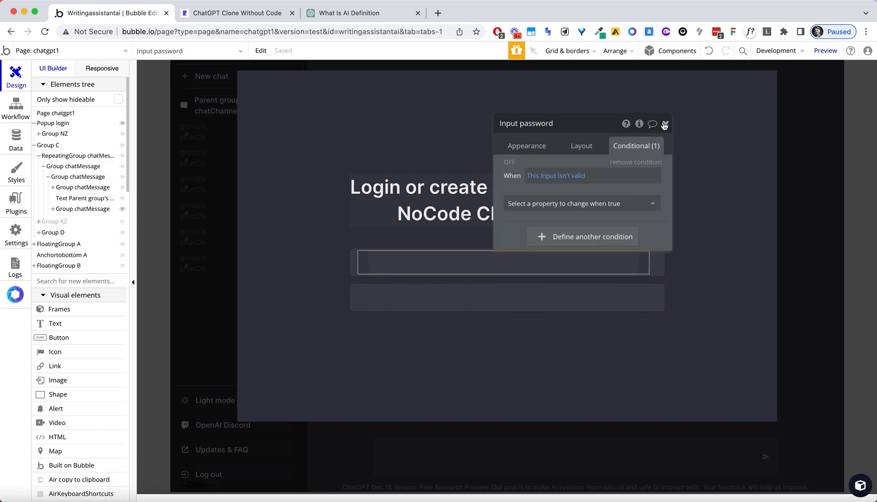
Set the email input's placeholder color opacity to 100 so 'Your email' shows.
{"action": "left_click", "coordinate": [537, 145]}
{"action": "left_click", "coordinate": [608, 211]}
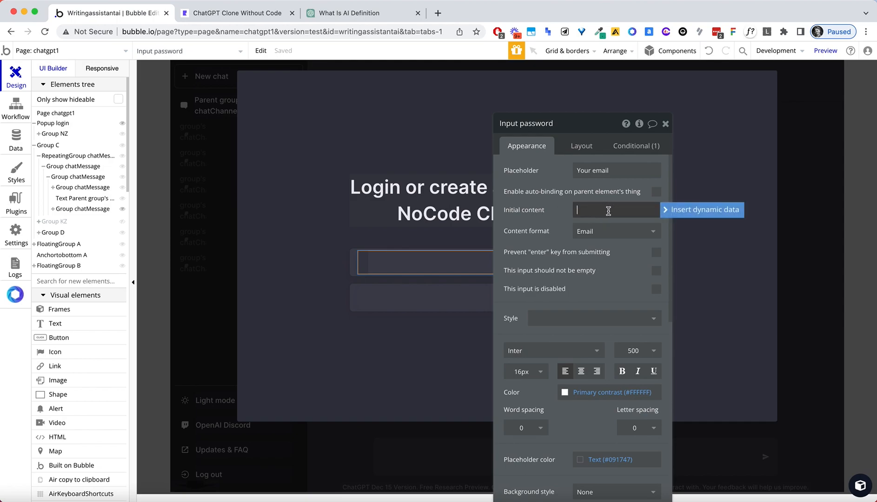
{"action": "left_click", "coordinate": [554, 186]}
{"action": "left_click", "coordinate": [605, 171]}
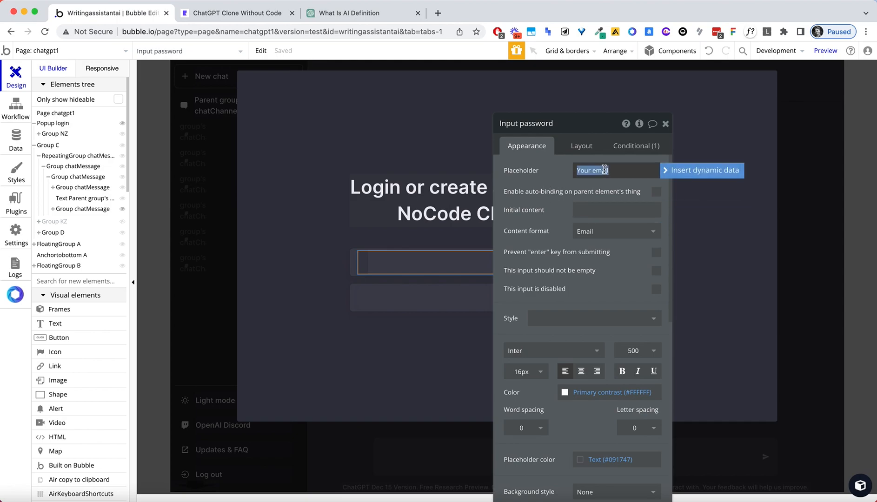
{"action": "left_click", "coordinate": [545, 181]}
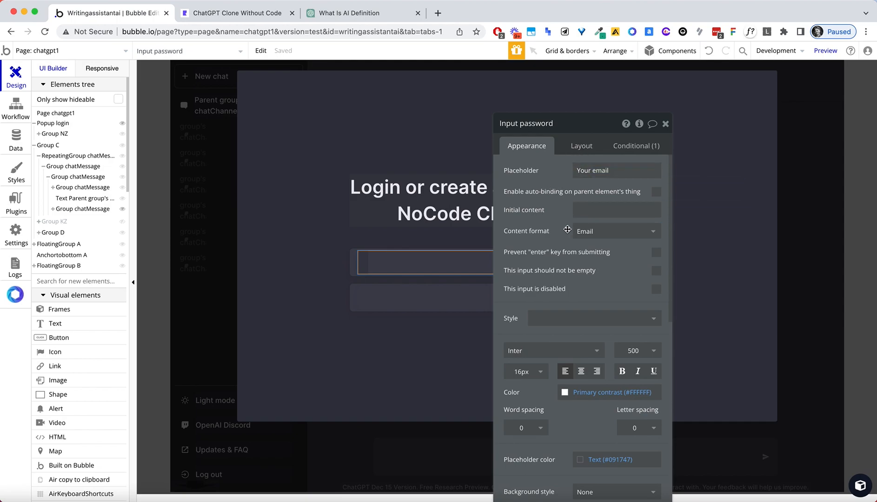
{"action": "scroll", "coordinate": [563, 238], "scroll_direction": "down", "scroll_amount": 2}
{"action": "scroll", "coordinate": [561, 237], "scroll_direction": "up", "scroll_amount": 2}
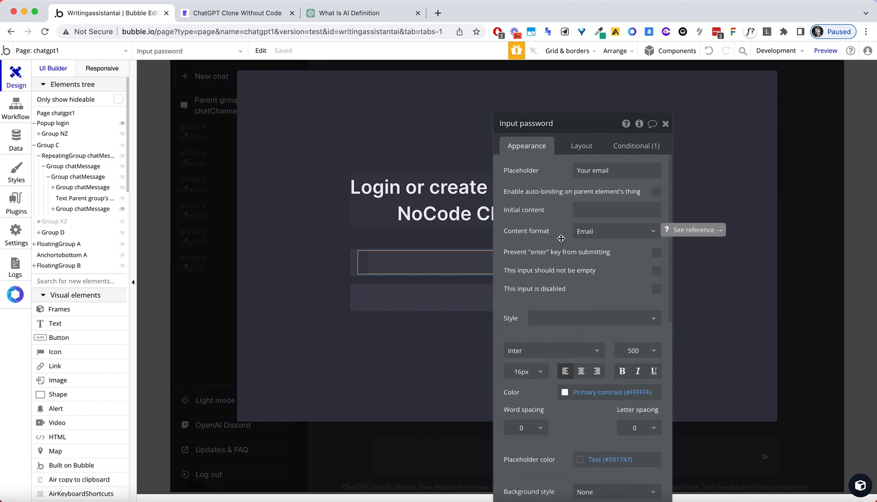
{"action": "left_click", "coordinate": [584, 447]}
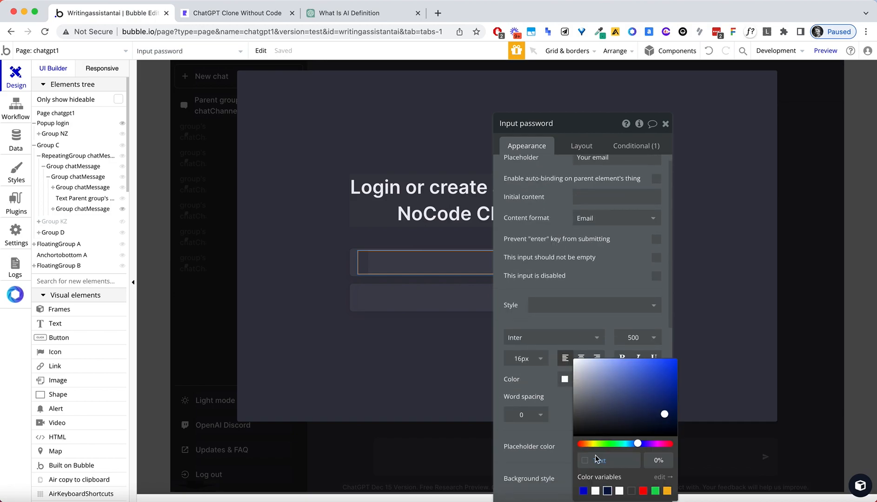
{"action": "left_click", "coordinate": [658, 460]}
{"action": "type", "text": "100"}
{"action": "key", "text": "Tab"}
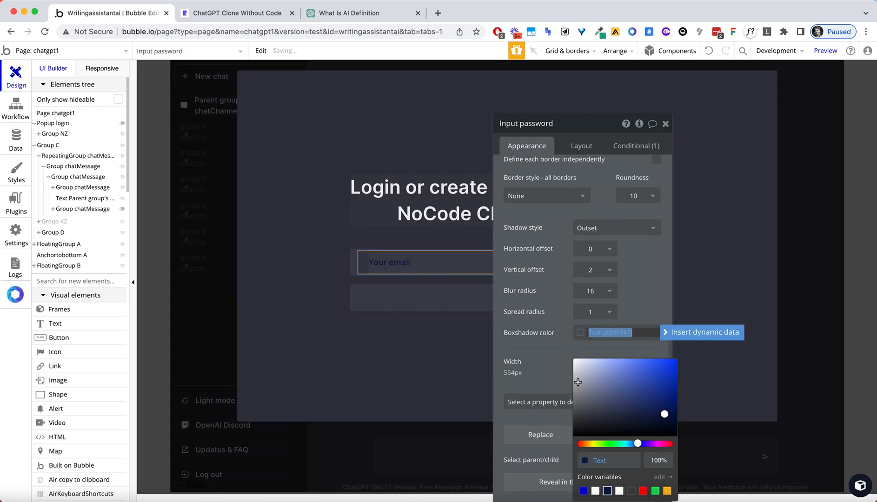
{"action": "left_click", "coordinate": [427, 306]}
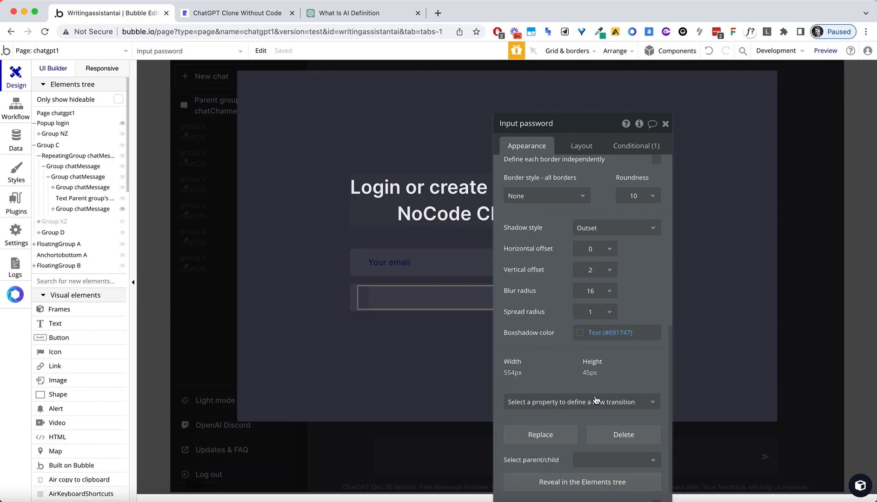
{"action": "left_click", "coordinate": [582, 336]}
Make the Password placeholder color white at 60% opacity.
{"action": "left_click", "coordinate": [550, 344]}
{"action": "scroll", "coordinate": [551, 338], "scroll_direction": "up", "scroll_amount": 10}
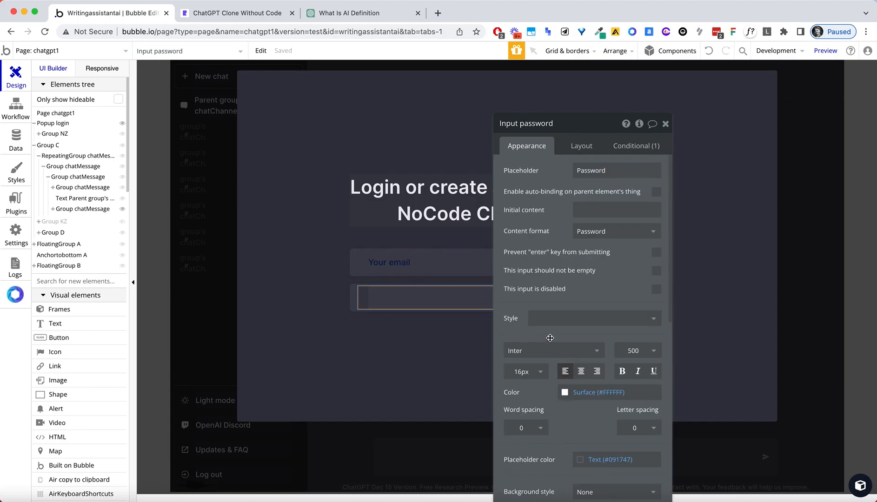
{"action": "left_click", "coordinate": [594, 464]}
{"action": "left_click", "coordinate": [655, 459]}
{"action": "type", "text": "100"}
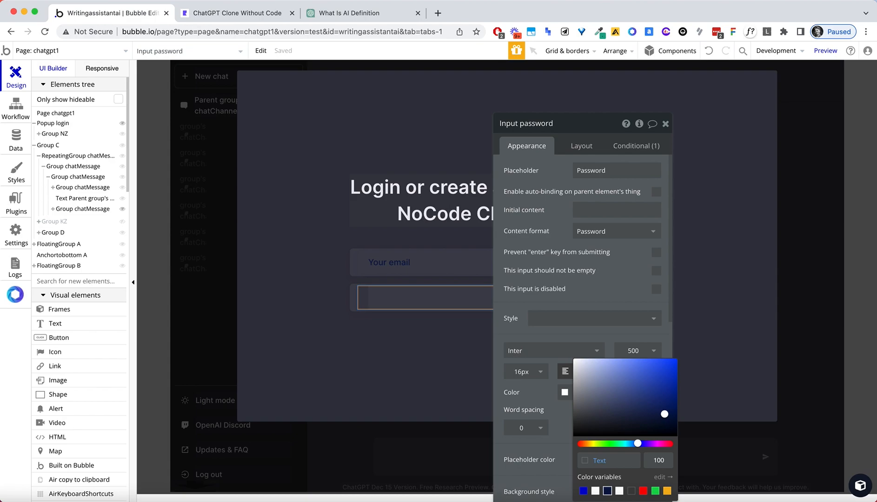
{"action": "left_click", "coordinate": [563, 414]}
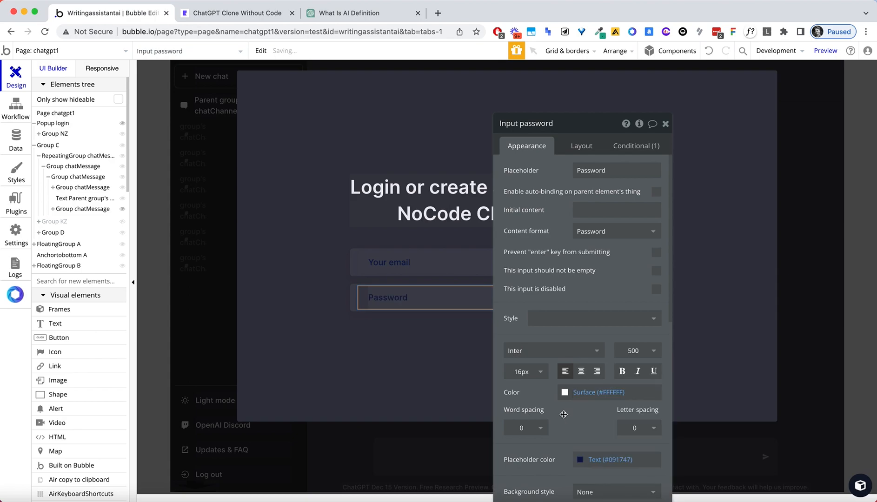
{"action": "left_click", "coordinate": [604, 460]}
{"action": "left_click", "coordinate": [595, 491]}
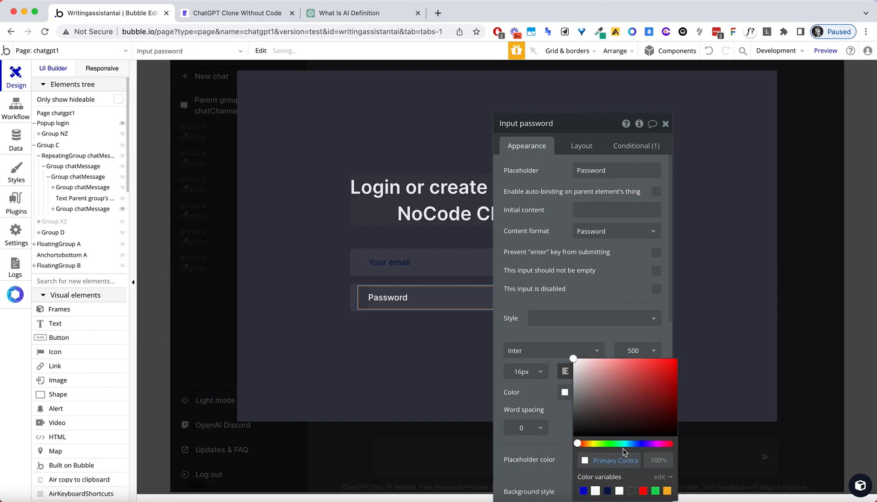
{"action": "left_click", "coordinate": [654, 460]}
{"action": "type", "text": "60"}
{"action": "key", "text": "Tab"}
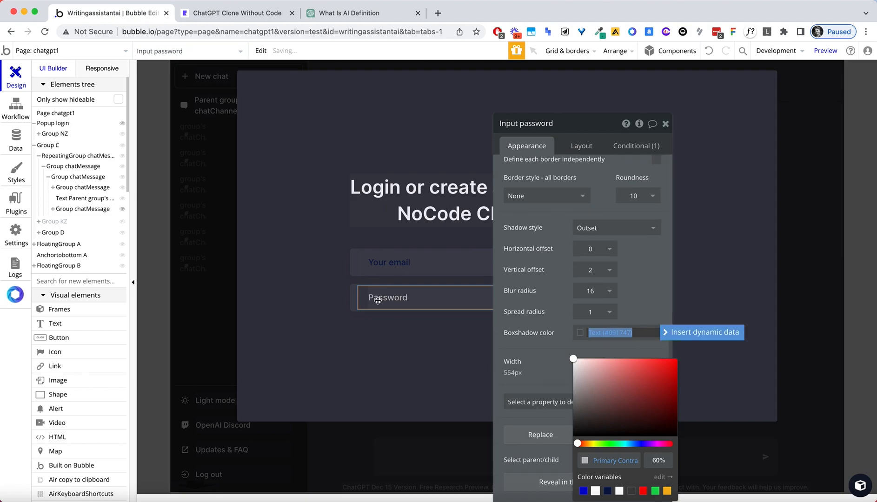
Make the Your email placeholder white Surface at 60% opacity and close the settings.
{"action": "left_click", "coordinate": [381, 266]}
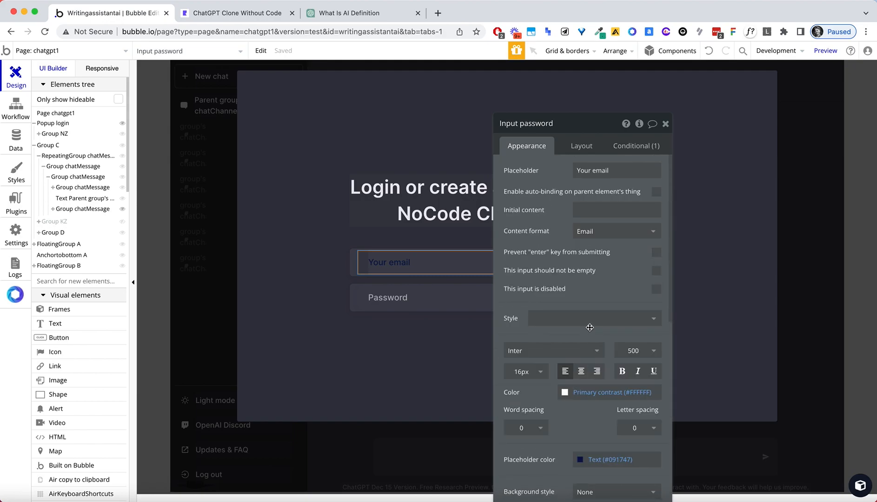
{"action": "left_click", "coordinate": [582, 462]}
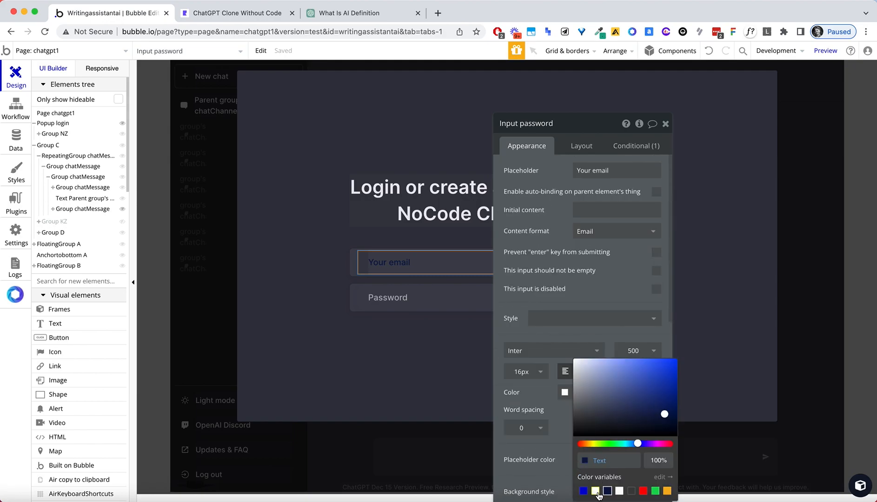
{"action": "left_click", "coordinate": [619, 491]}
{"action": "left_click", "coordinate": [659, 460]}
{"action": "type", "text": "60"}
{"action": "key", "text": "Tab"}
{"action": "left_click", "coordinate": [321, 240]}
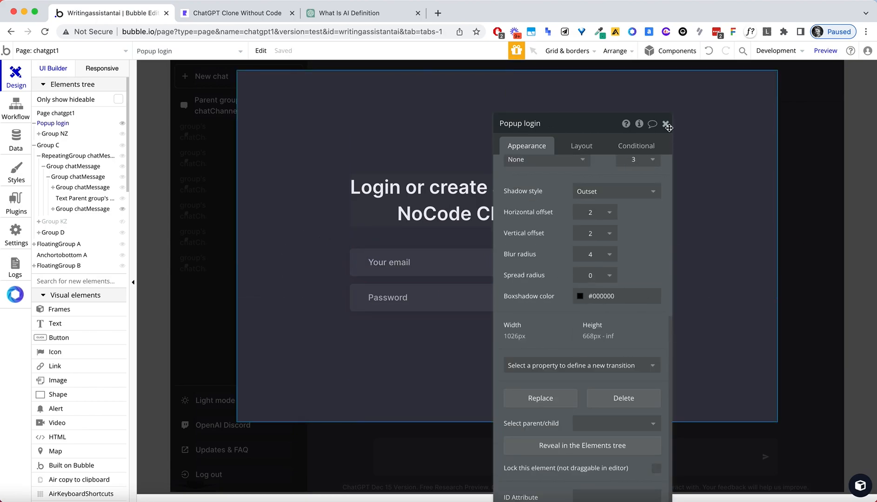
{"action": "left_click", "coordinate": [665, 123]}
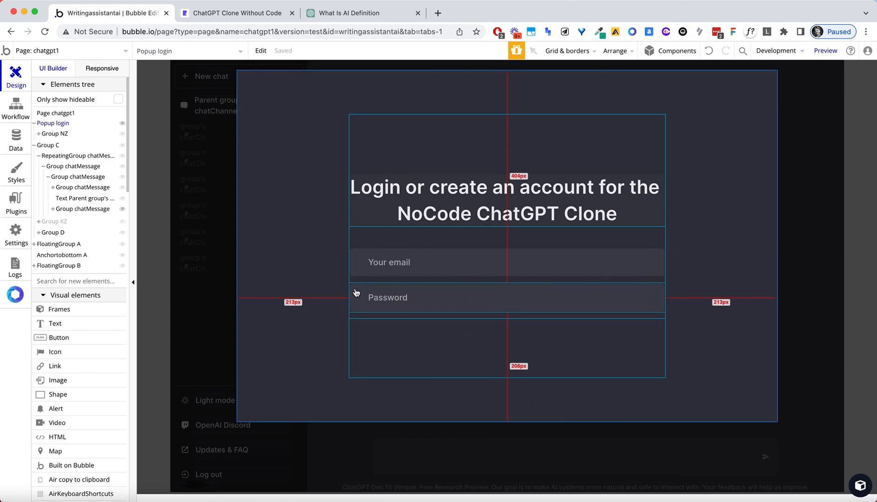
Draw a new button in the login form and move it below the password field.
{"action": "left_click", "coordinate": [55, 337]}
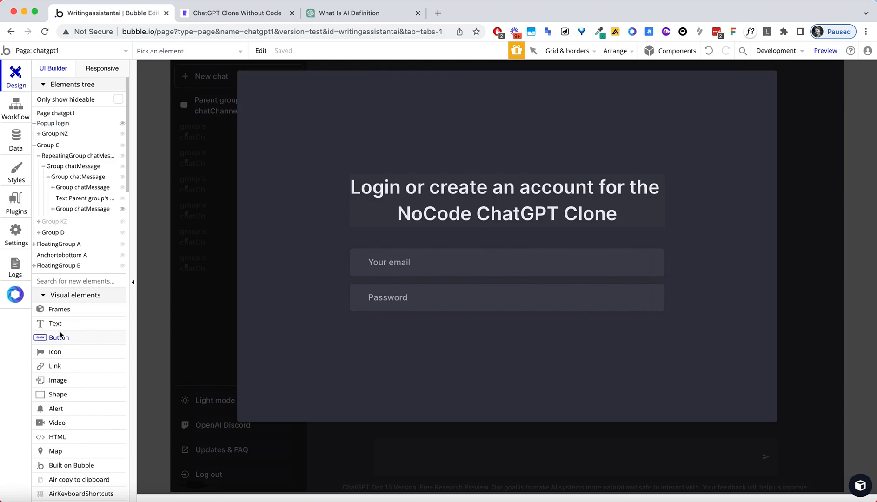
{"action": "left_click_drag", "start_coordinate": [360, 233], "coordinate": [655, 239]}
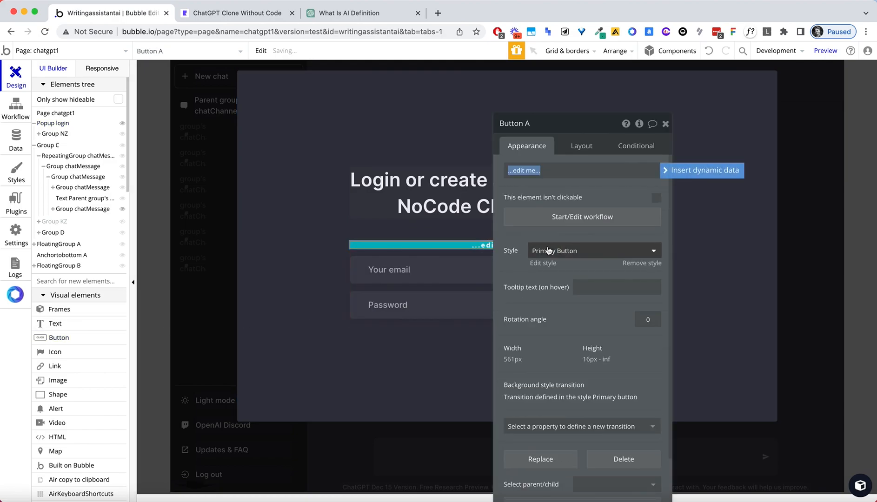
{"action": "left_click", "coordinate": [585, 147]}
{"action": "left_click", "coordinate": [642, 253]}
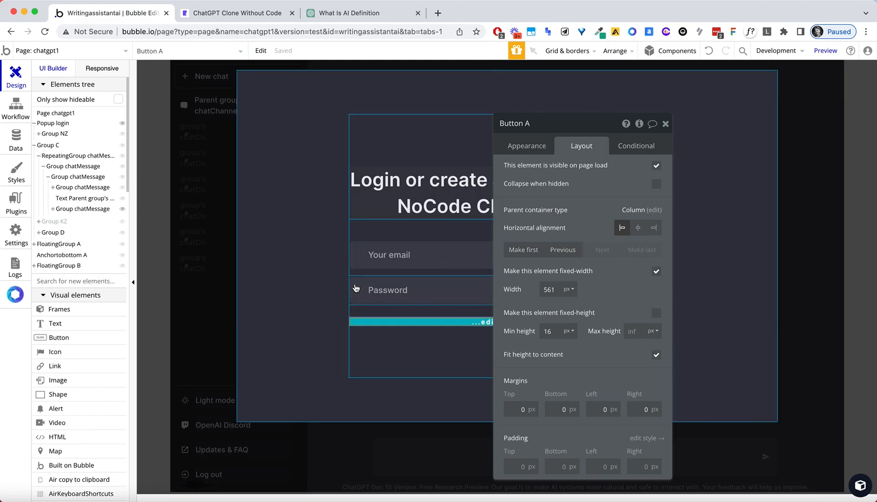
Paste the password row group's formatting onto the new button and set min height 45.
{"action": "right_click", "coordinate": [365, 287]}
{"action": "mouse_move", "coordinate": [419, 386]}
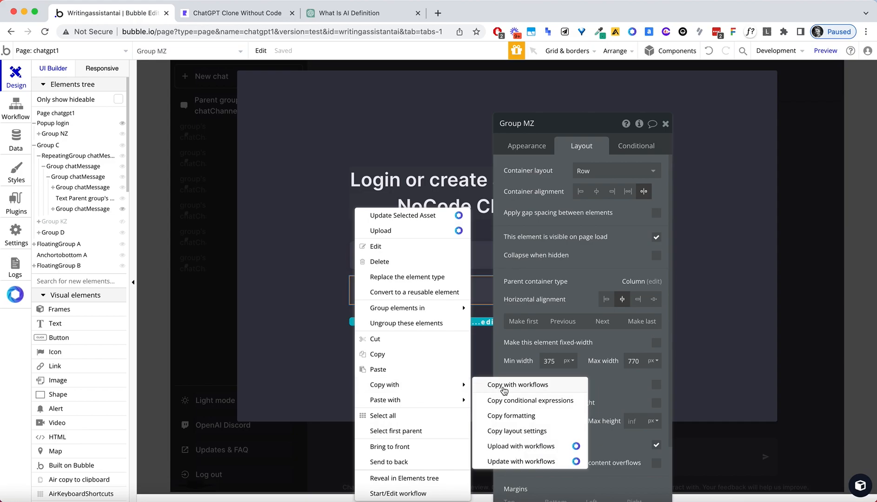
{"action": "left_click", "coordinate": [514, 415]}
{"action": "right_click", "coordinate": [377, 324]}
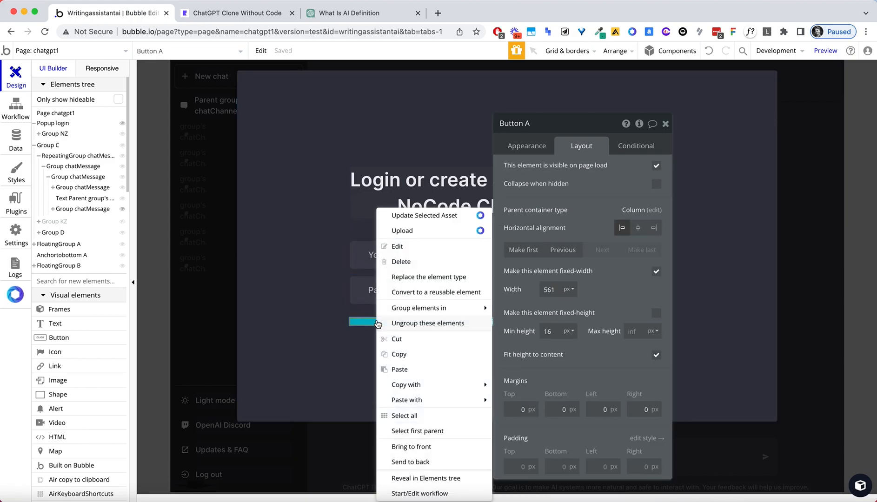
{"action": "mouse_move", "coordinate": [440, 399]}
{"action": "left_click", "coordinate": [530, 416]}
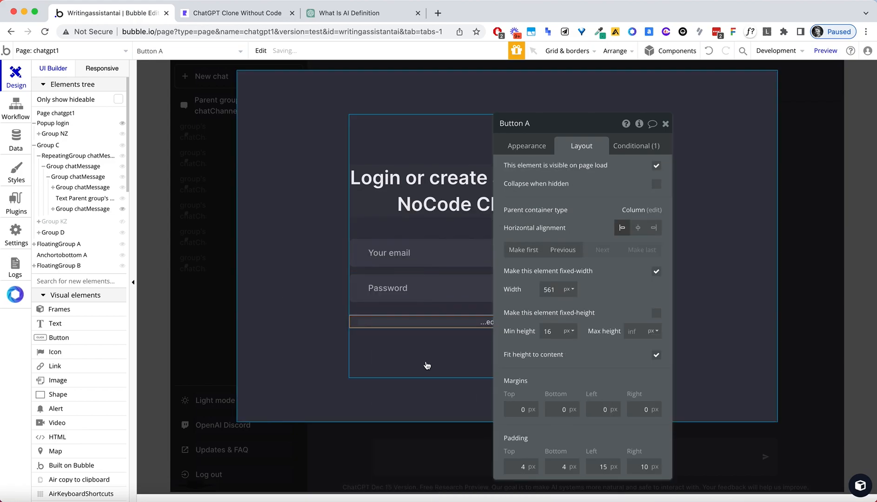
{"action": "left_click", "coordinate": [556, 333]}
{"action": "type", "text": "45"}
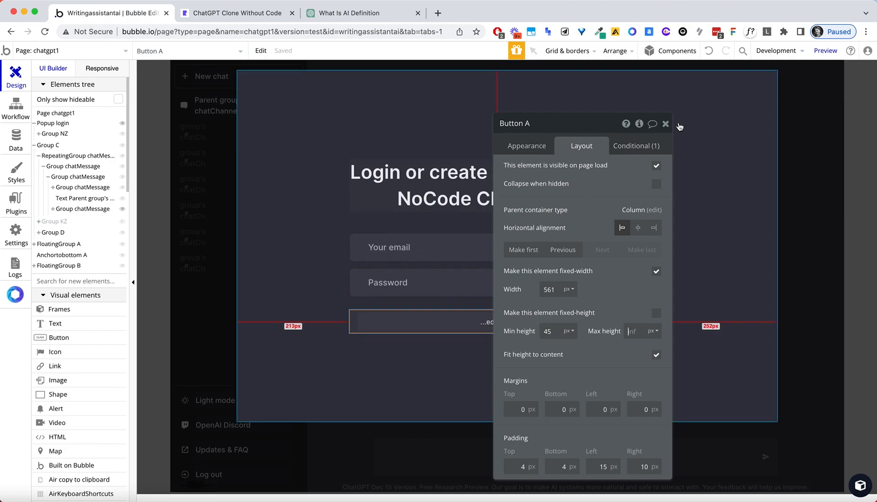
{"action": "left_click", "coordinate": [666, 124]}
Uncheck the button's fixed width and change its label from '...edit me...' to 'Log in'.
{"action": "left_click", "coordinate": [703, 333]}
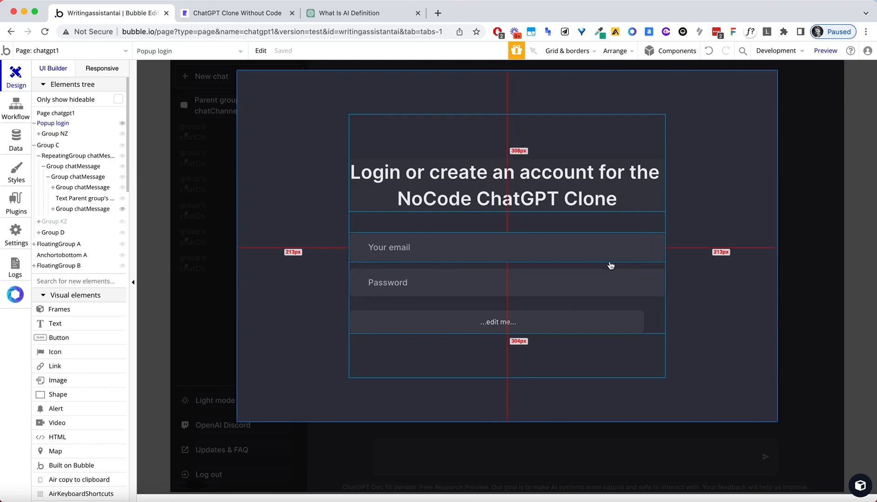
{"action": "double_click", "coordinate": [626, 318]}
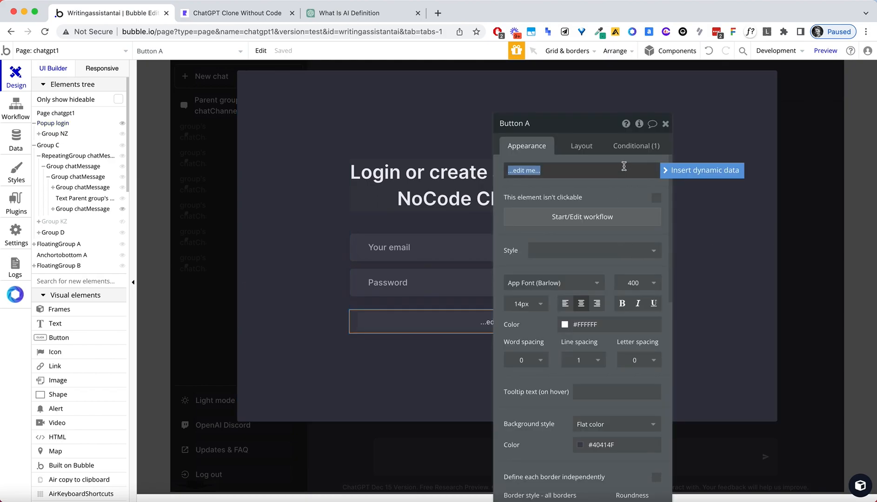
{"action": "left_click", "coordinate": [582, 147]}
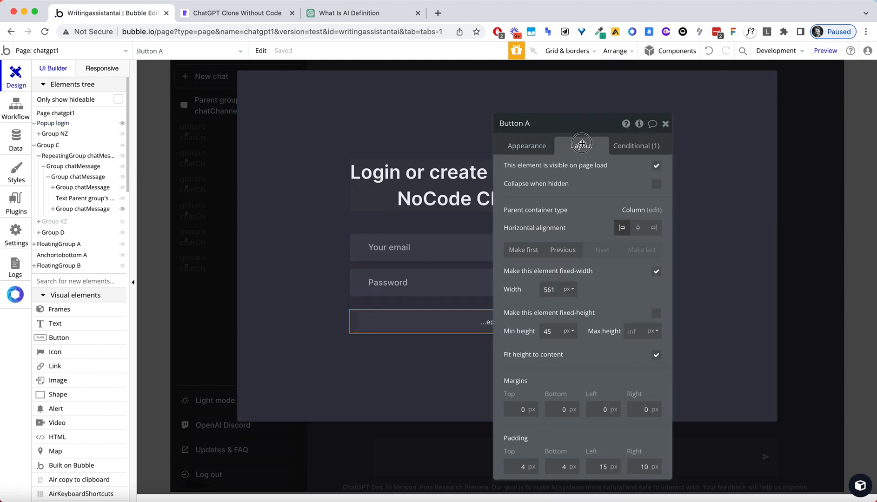
{"action": "left_click", "coordinate": [656, 272]}
{"action": "left_click", "coordinate": [533, 149]}
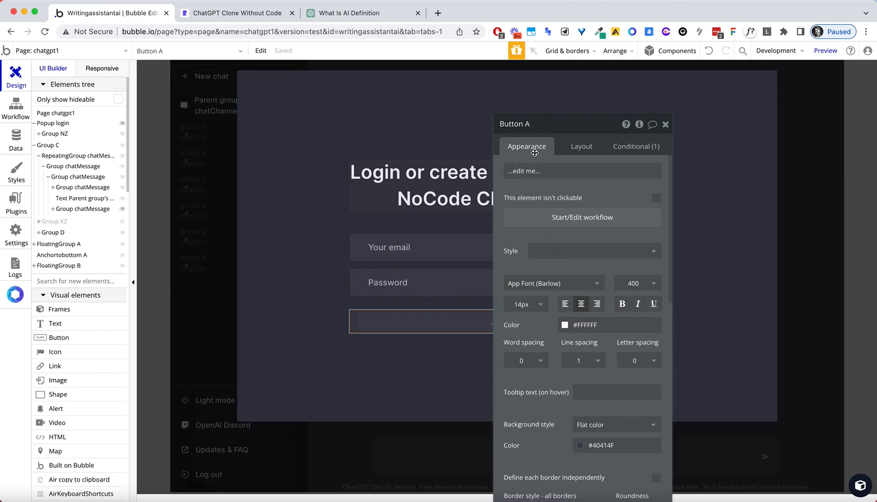
{"action": "left_click", "coordinate": [544, 171]}
{"action": "key", "text": "super+a"}
{"action": "type", "text": "L"}
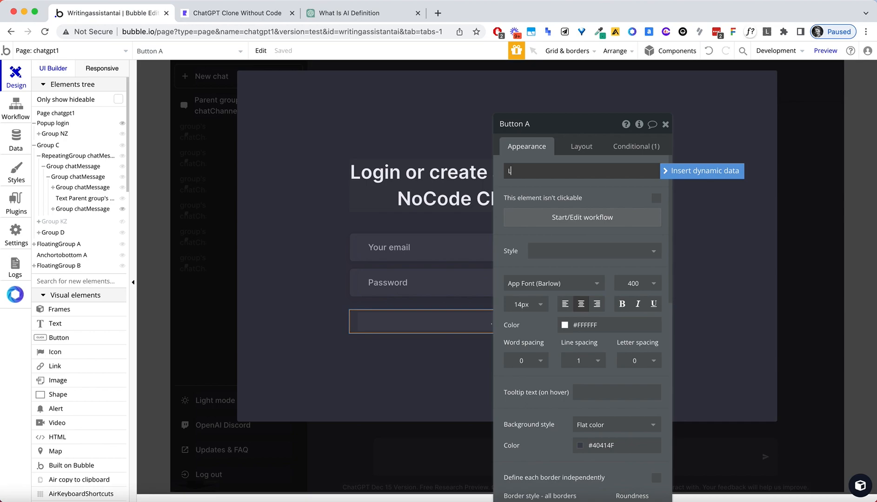
{"action": "type", "text": "og in"}
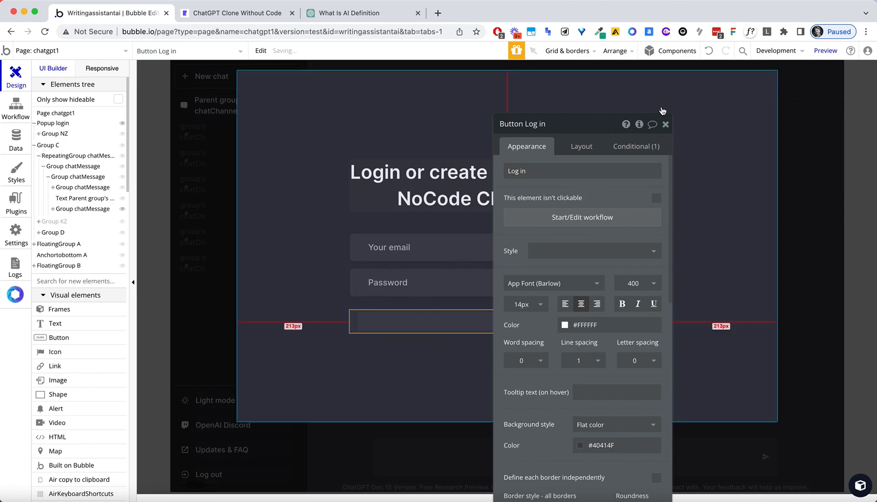
{"action": "left_click", "coordinate": [665, 124]}
{"action": "left_click", "coordinate": [696, 105]}
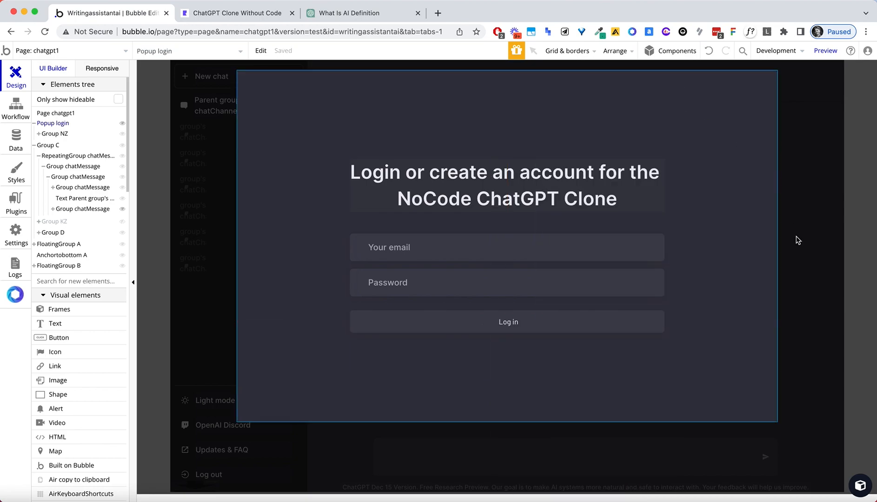
{"action": "double_click", "coordinate": [556, 319]}
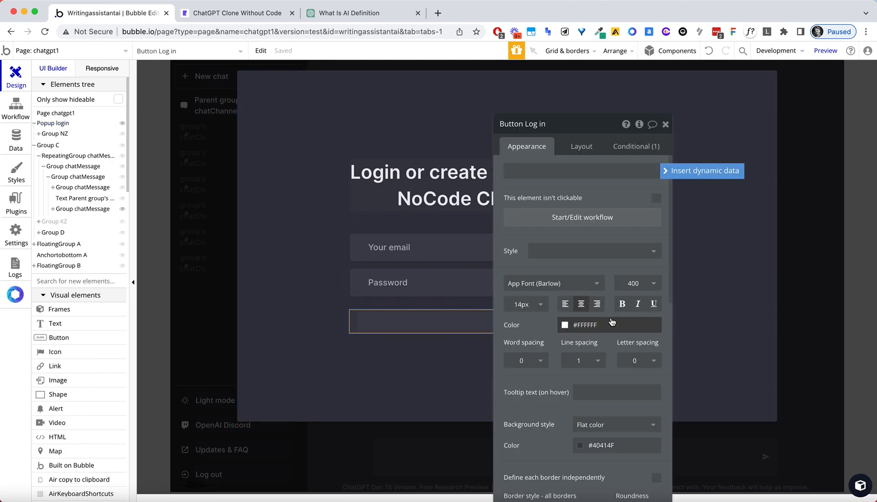
Set the Log in button's background color to #22222A.
{"action": "left_click", "coordinate": [578, 454]}
{"action": "left_click", "coordinate": [593, 422]}
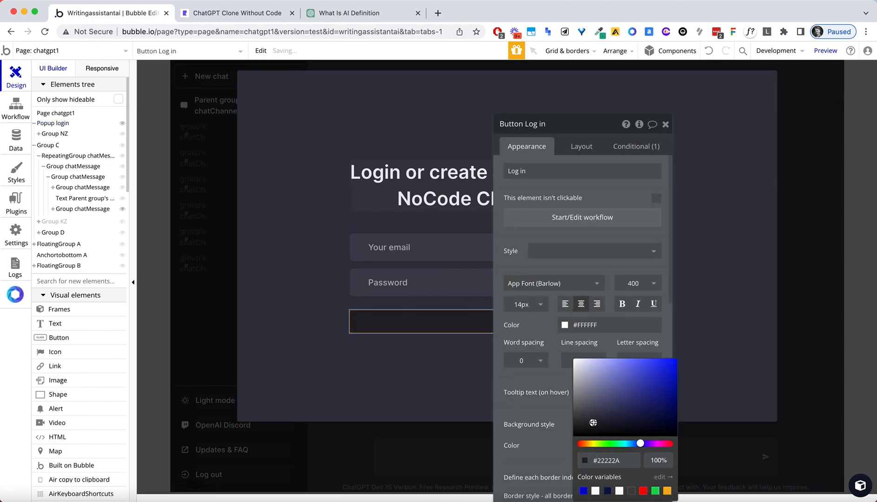
{"action": "left_click", "coordinate": [353, 347]}
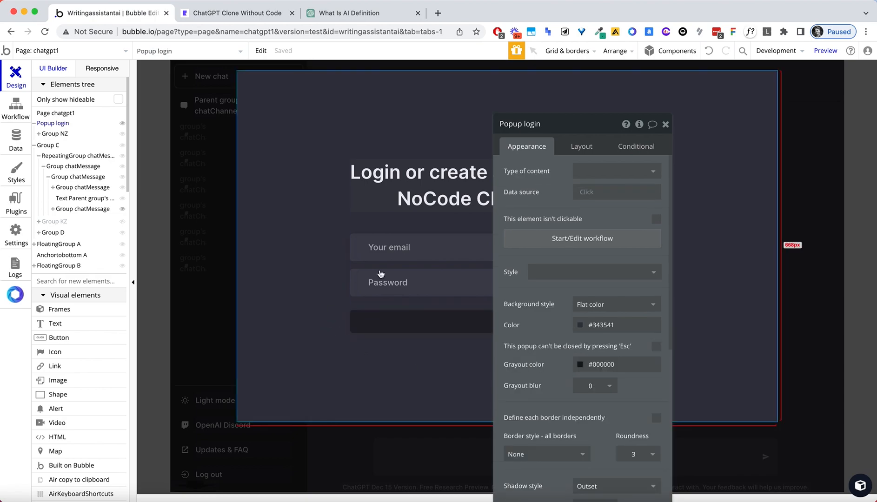
{"action": "left_click", "coordinate": [665, 125]}
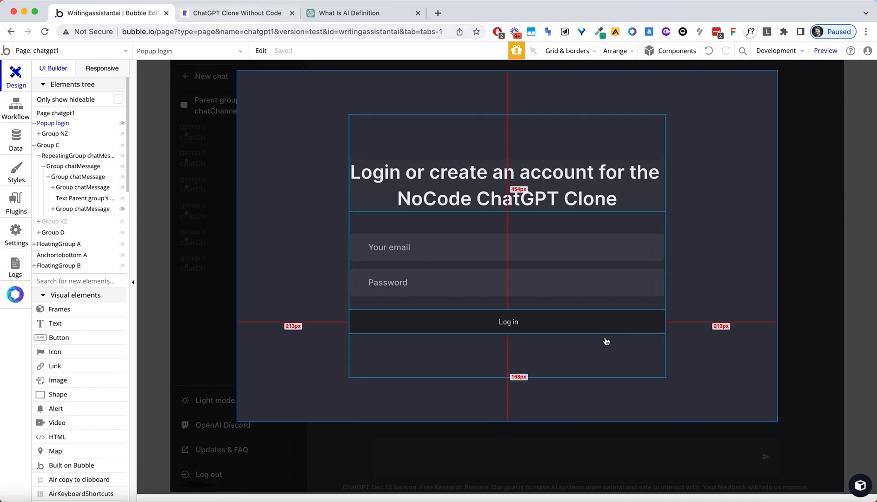
Compare the password row's layout and raise the Log in button's min height to 53.
{"action": "double_click", "coordinate": [352, 277]}
{"action": "left_click", "coordinate": [585, 150]}
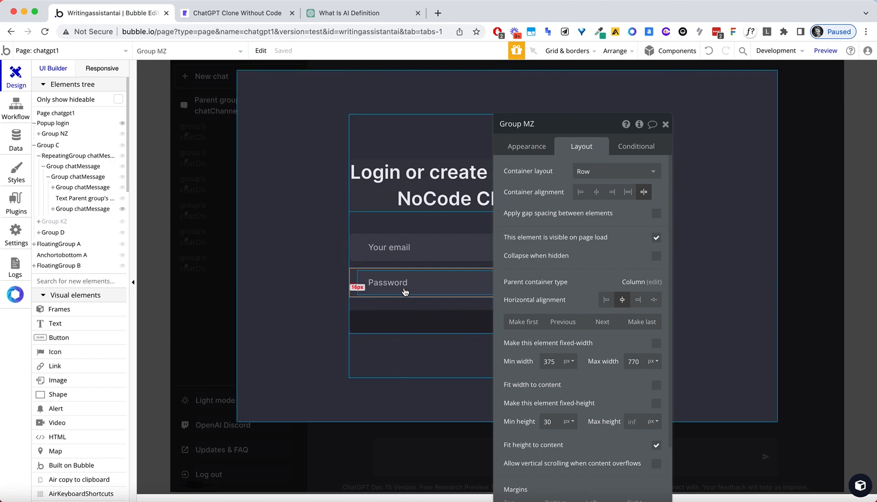
{"action": "left_click", "coordinate": [436, 285]}
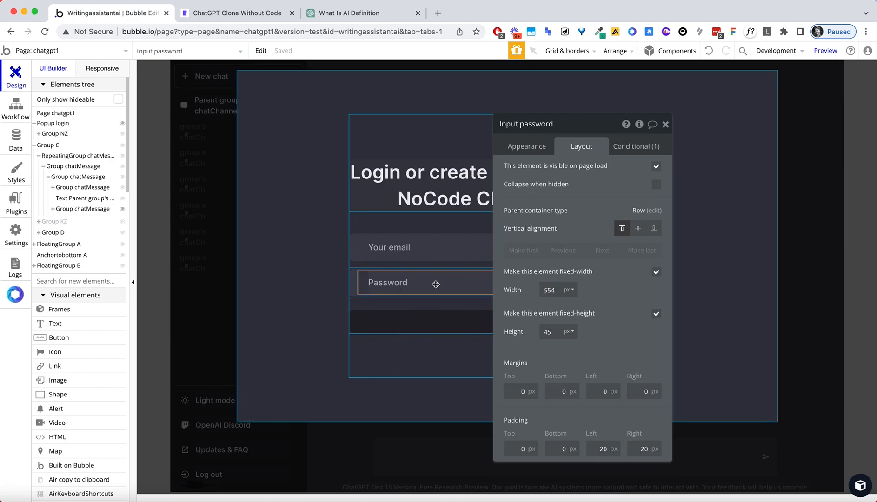
{"action": "left_click", "coordinate": [356, 285]}
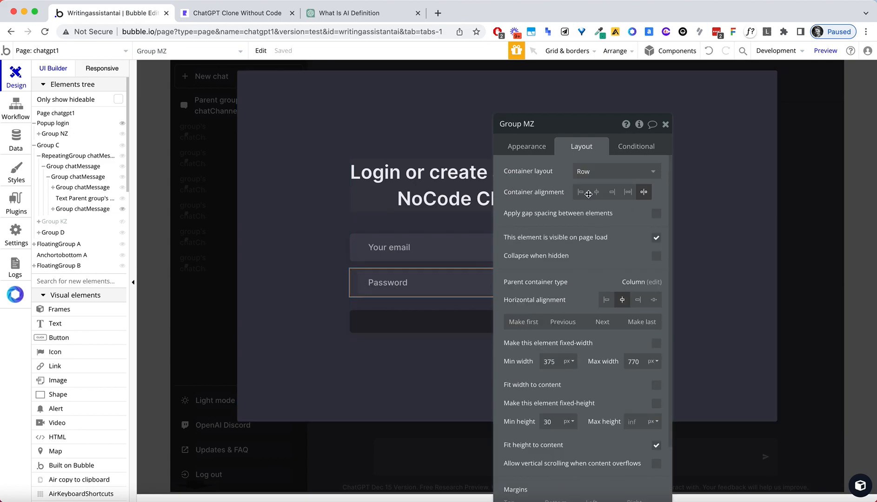
{"action": "left_click", "coordinate": [409, 320]}
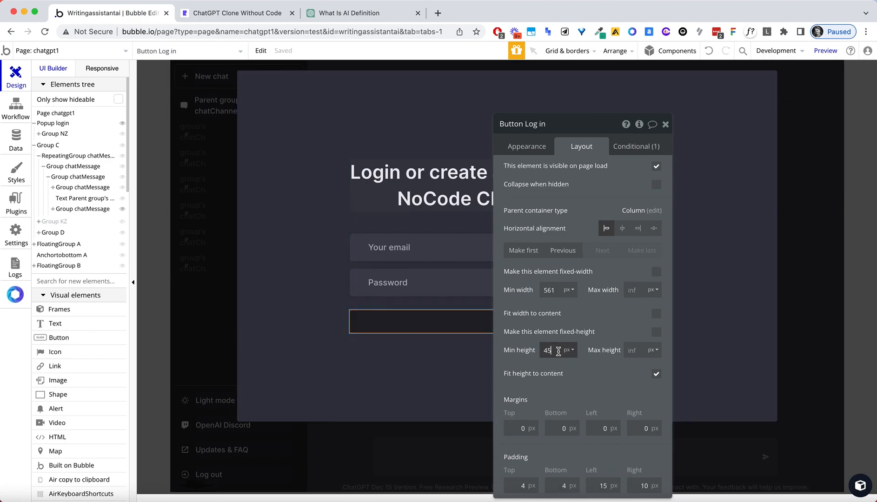
{"action": "left_click", "coordinate": [558, 351]}
{"action": "key", "text": "Return"}
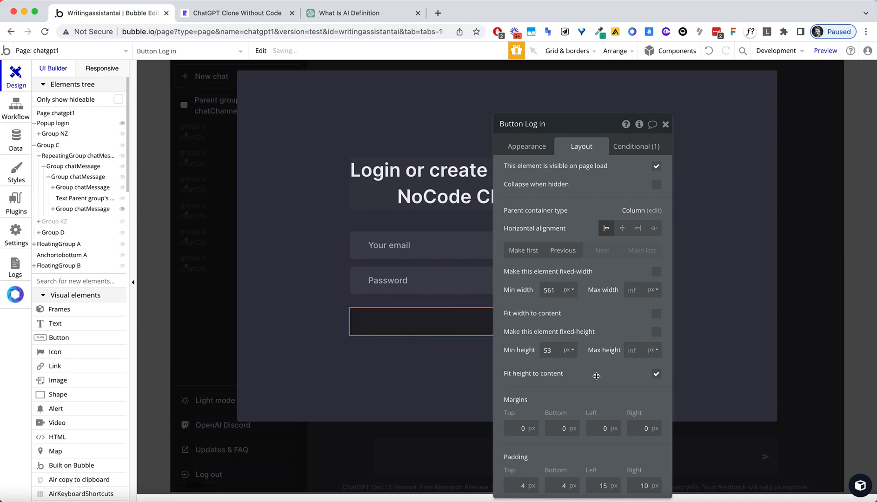
{"action": "left_click", "coordinate": [716, 191]}
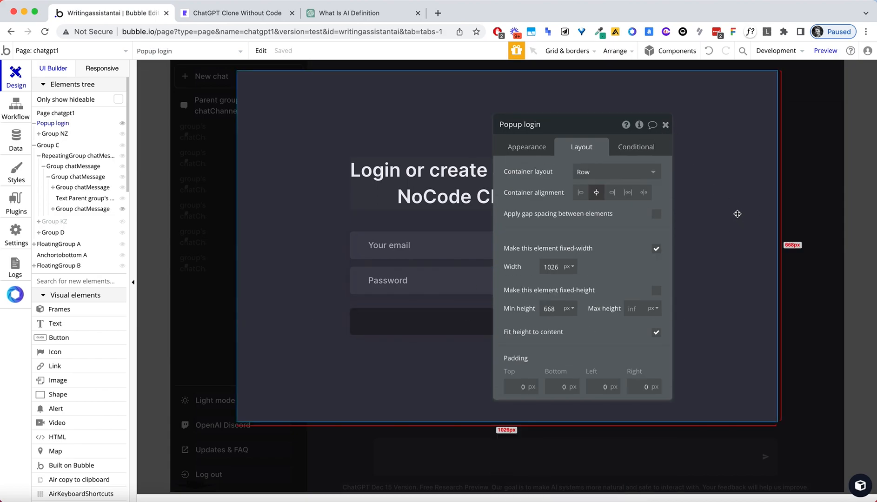
{"action": "left_click", "coordinate": [665, 125]}
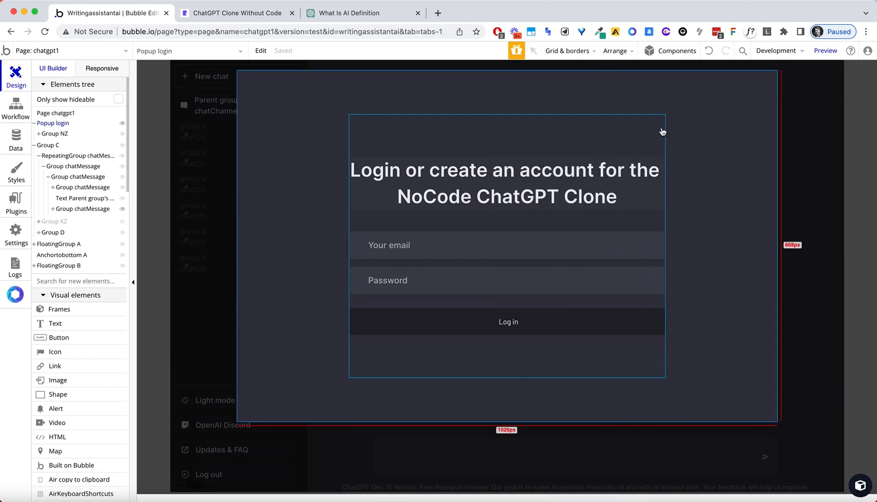
Set the Log in button font to Inter, 16 px, weight 600.
{"action": "double_click", "coordinate": [505, 326]}
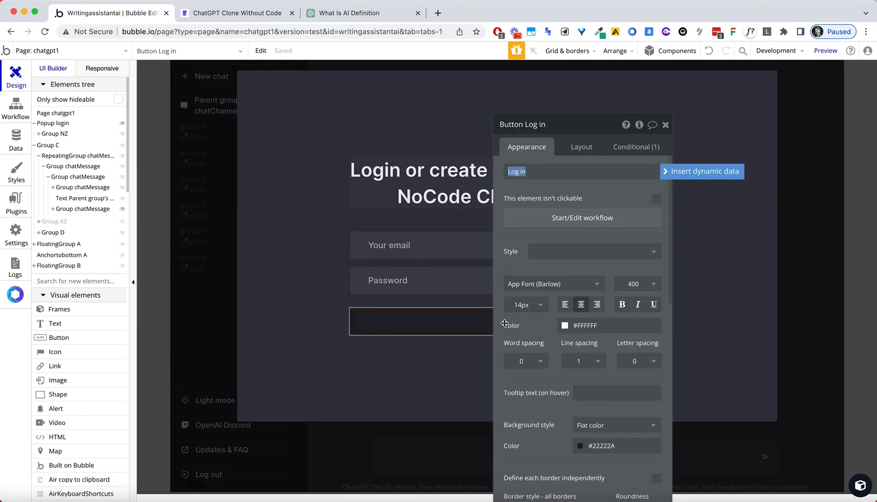
{"action": "left_click", "coordinate": [540, 284]}
{"action": "type", "text": "inter"}
{"action": "left_click", "coordinate": [516, 301]}
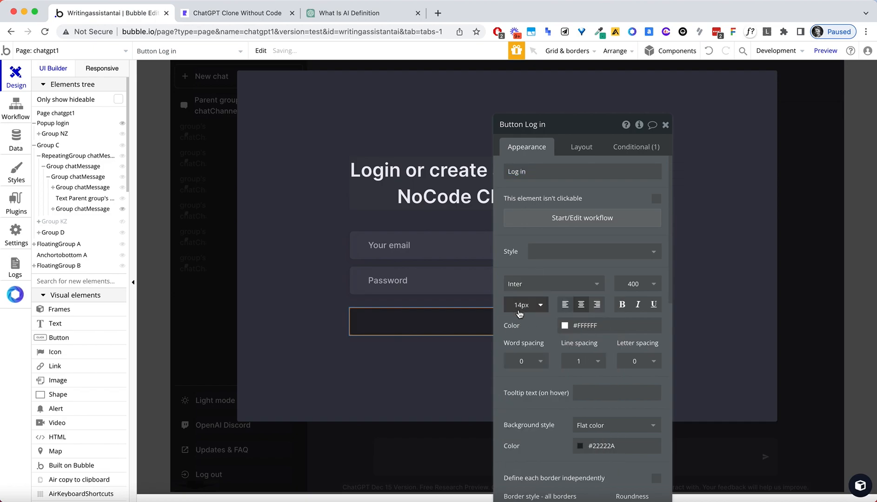
{"action": "left_click", "coordinate": [522, 304]}
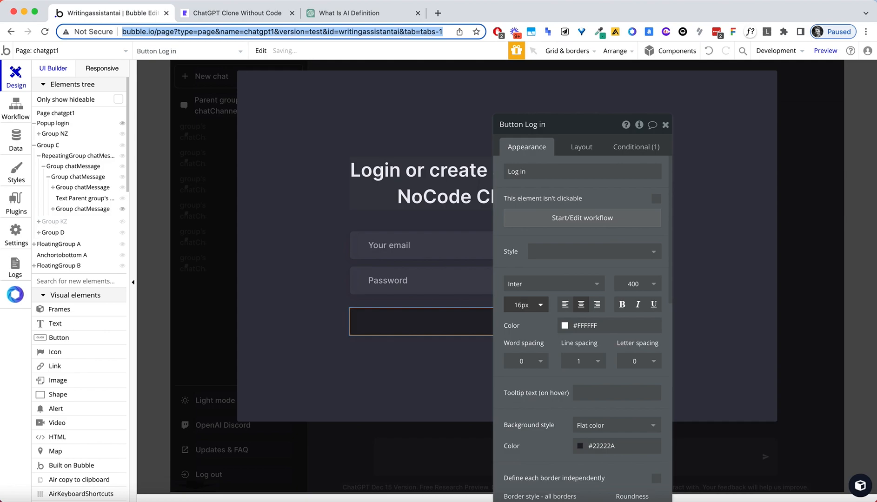
{"action": "left_click", "coordinate": [636, 284]}
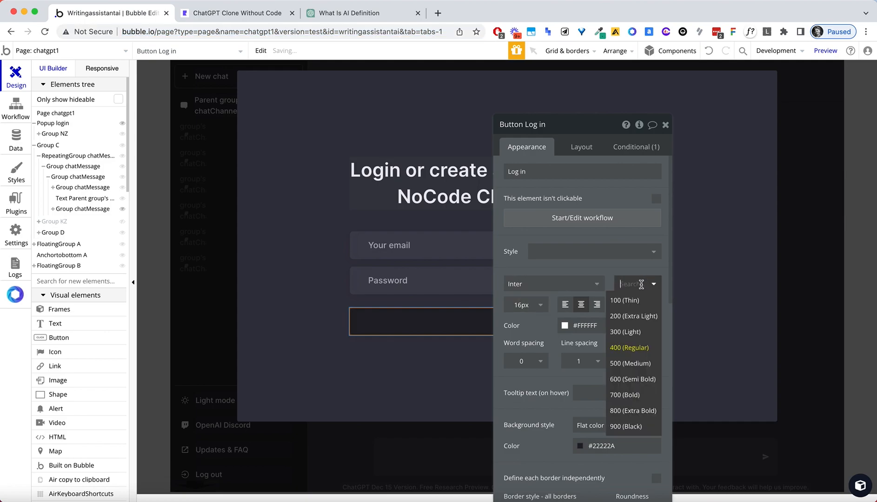
{"action": "left_click", "coordinate": [633, 379]}
{"action": "left_click", "coordinate": [445, 396]}
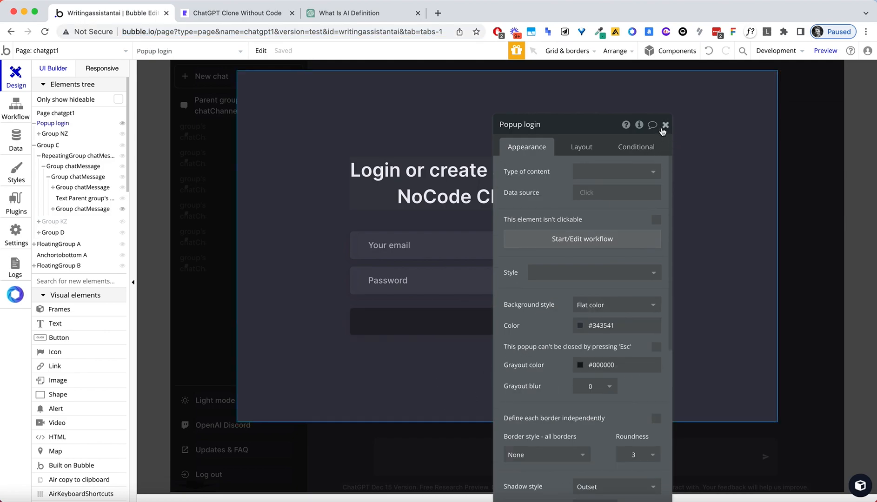
{"action": "left_click", "coordinate": [664, 126]}
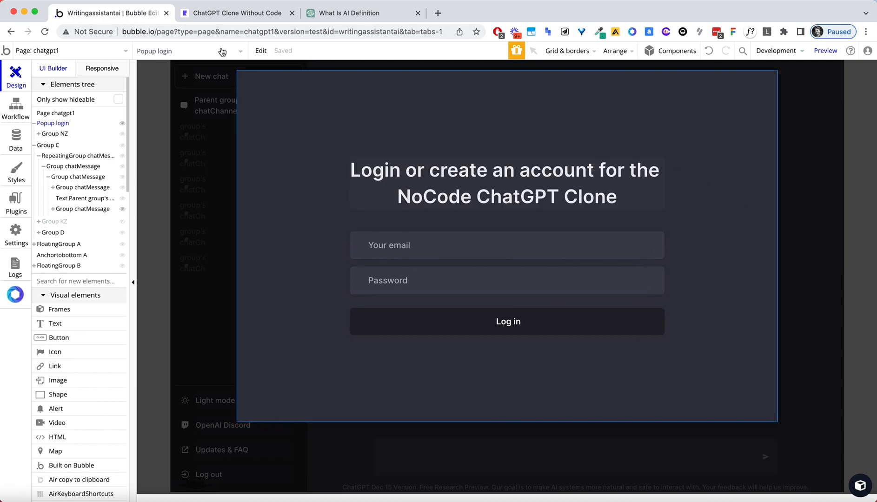
{"action": "left_click", "coordinate": [452, 322]}
{"action": "double_click", "coordinate": [452, 323]}
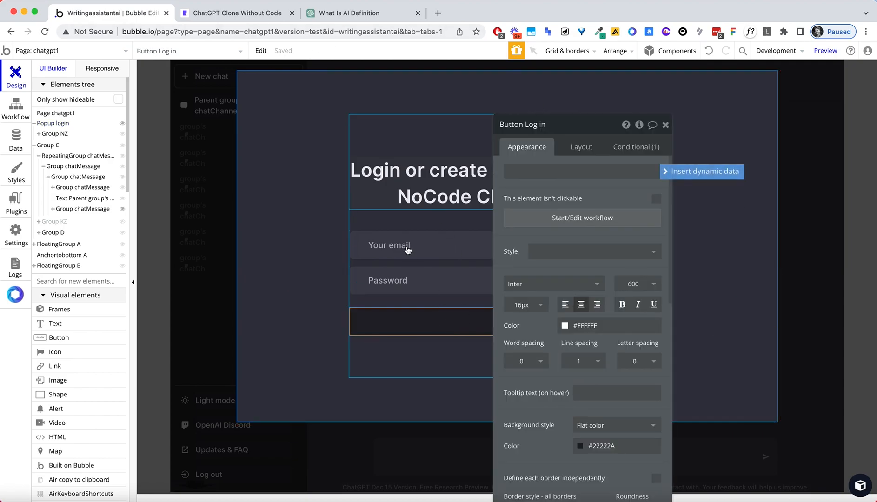
Rename the email input element to 'Input email'.
{"action": "left_click", "coordinate": [408, 247]}
{"action": "double_click", "coordinate": [541, 127]}
{"action": "type", "text": "email"}
{"action": "left_click", "coordinate": [413, 276]}
{"action": "left_click", "coordinate": [457, 324]}
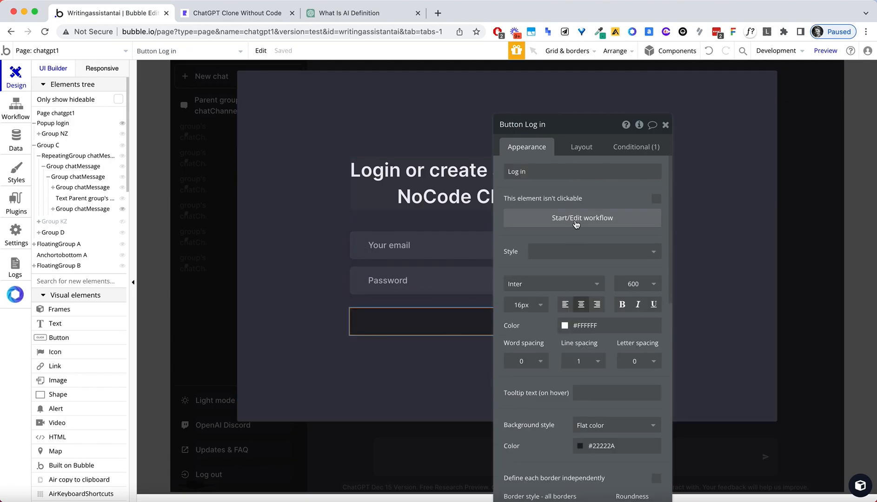
Add a 'Sign the user up' action as step 1 of the Log in button's workflow.
{"action": "left_click", "coordinate": [559, 222]}
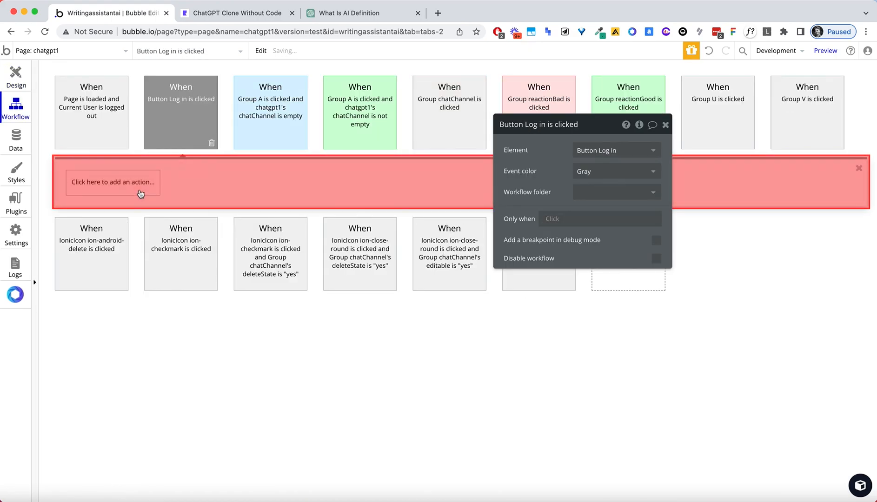
{"action": "left_click", "coordinate": [139, 191]}
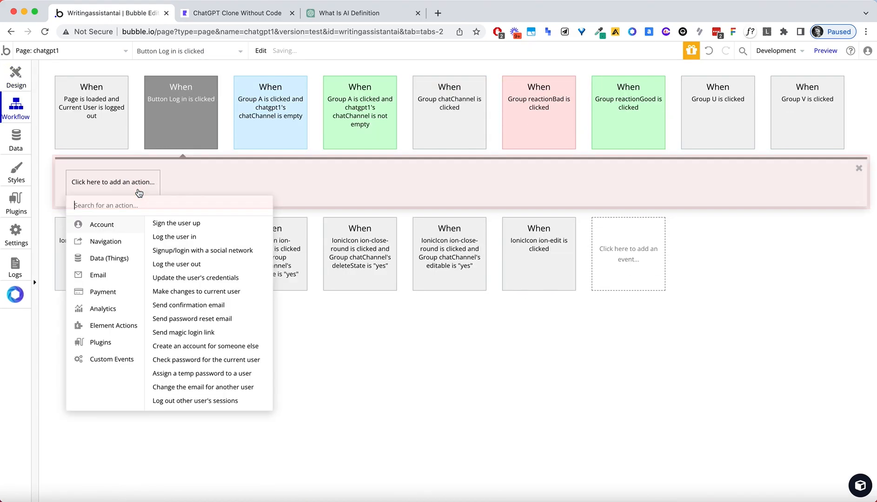
{"action": "type", "text": "cre"}
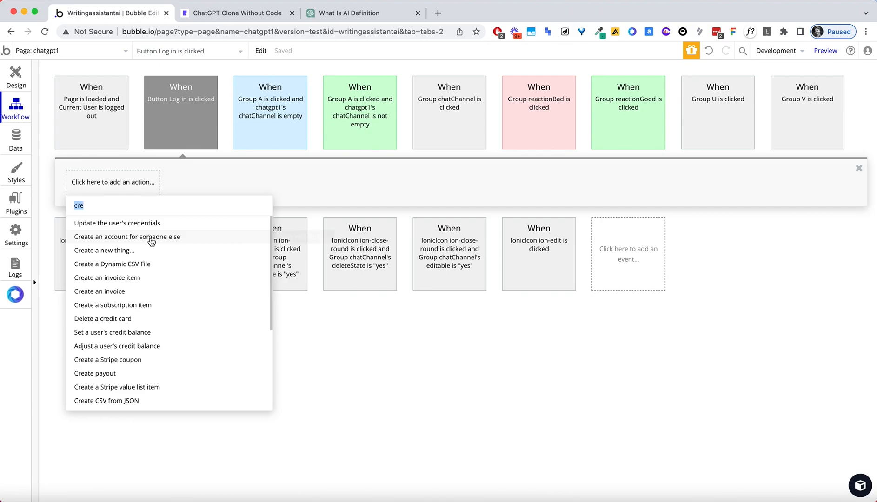
{"action": "type", "text": "sign"}
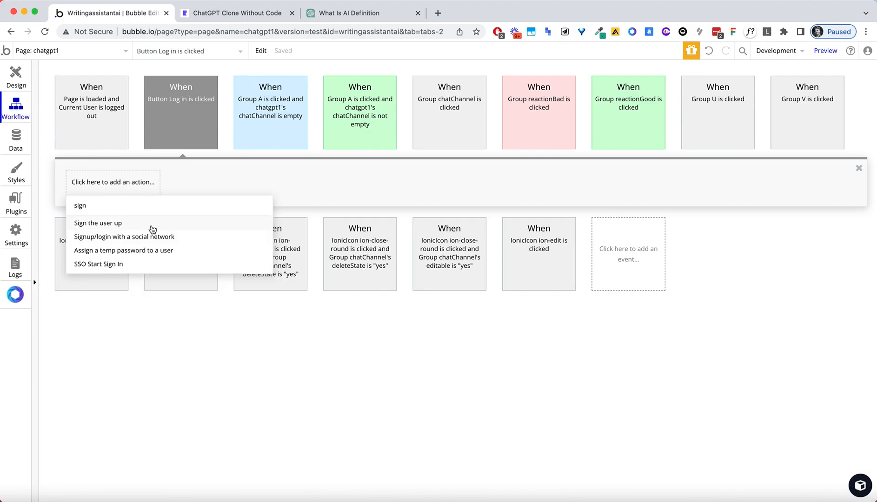
{"action": "left_click", "coordinate": [152, 230]}
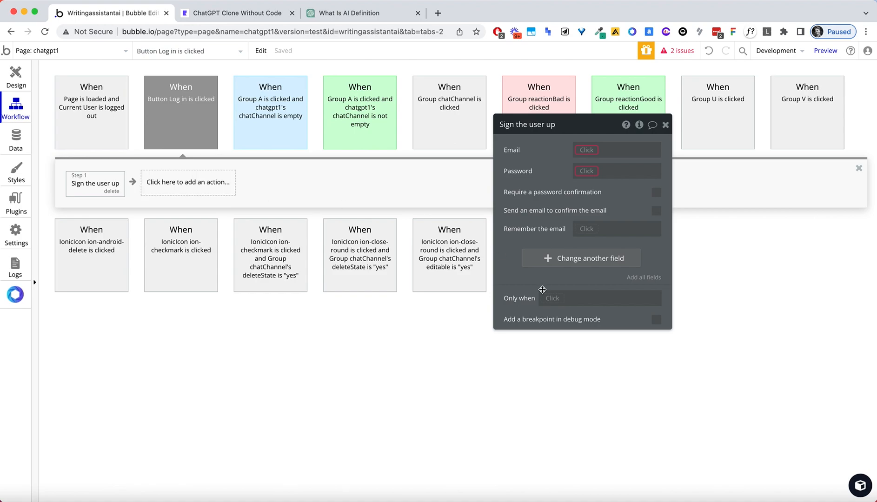
Start an 'Only when' condition using Do a search for Users.
{"action": "left_click", "coordinate": [549, 302]}
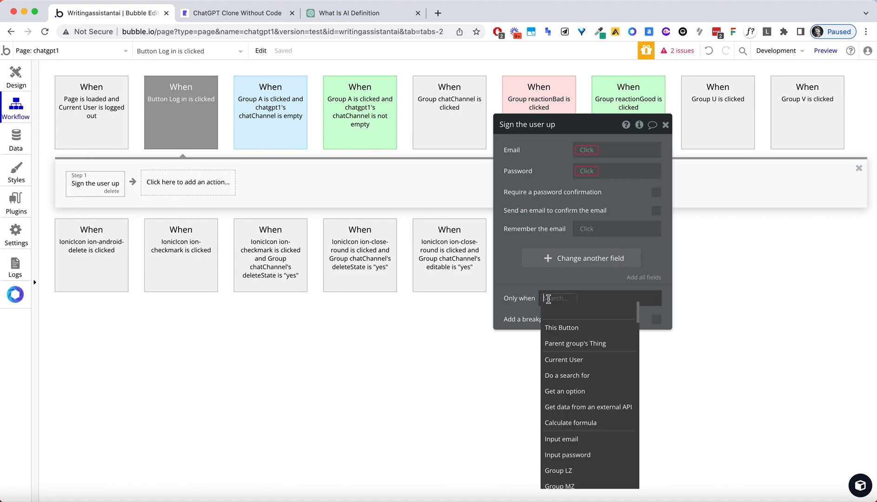
{"action": "type", "text": "do"}
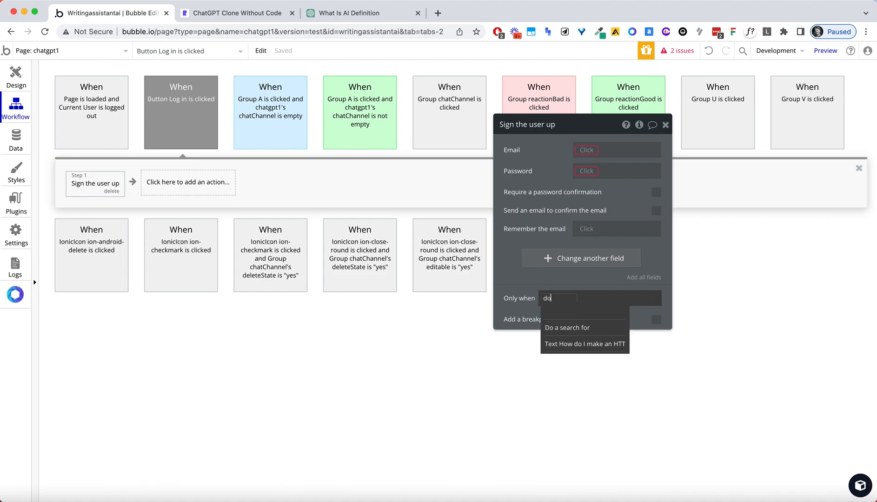
{"action": "left_click", "coordinate": [565, 334]}
{"action": "left_click", "coordinate": [444, 149]}
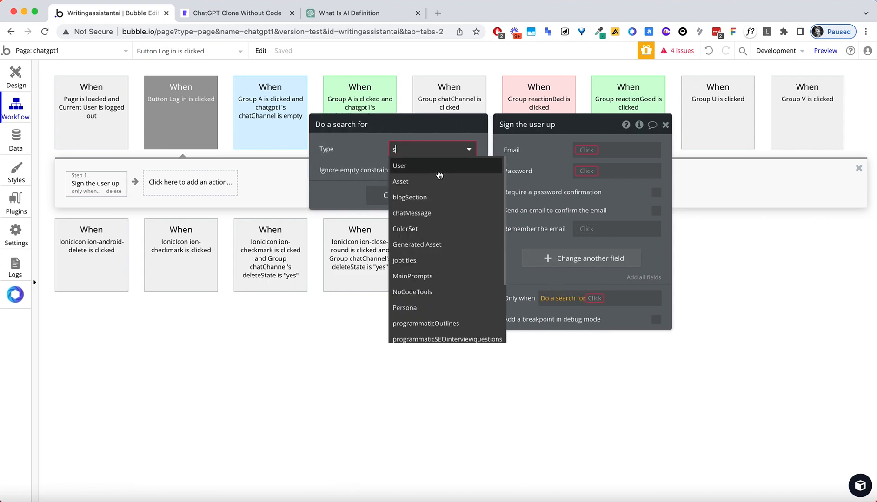
{"action": "left_click", "coordinate": [432, 167]}
Constrain the user search to email = Input email's value.
{"action": "left_click", "coordinate": [387, 188]}
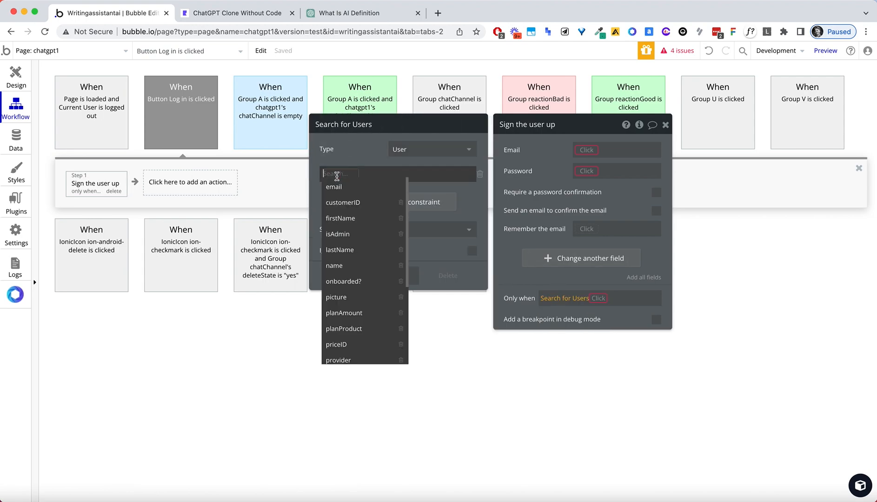
{"action": "type", "text": "emai"}
{"action": "key", "text": "Return"}
{"action": "left_click", "coordinate": [359, 172]}
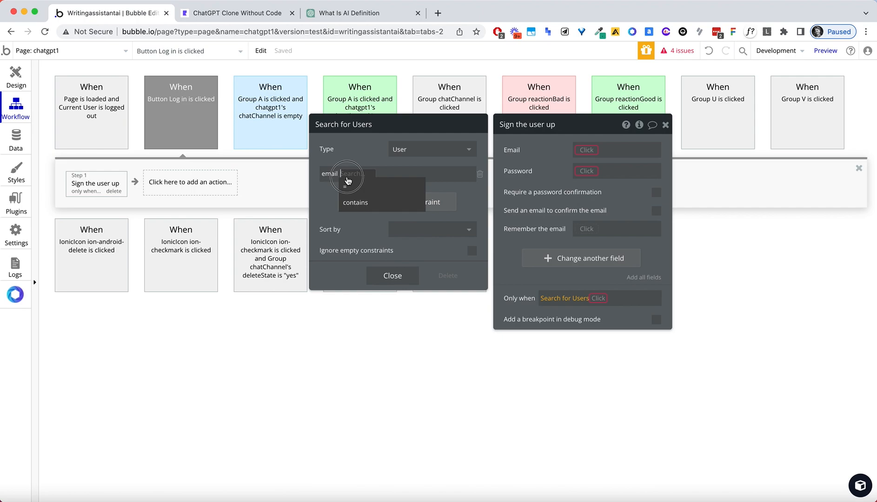
{"action": "left_click", "coordinate": [352, 185]}
{"action": "type", "text": "in"}
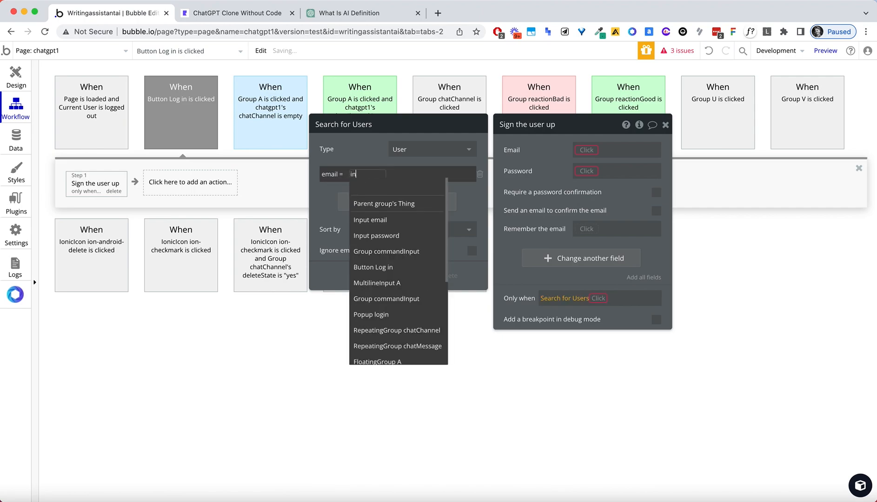
{"action": "left_click", "coordinate": [384, 220]}
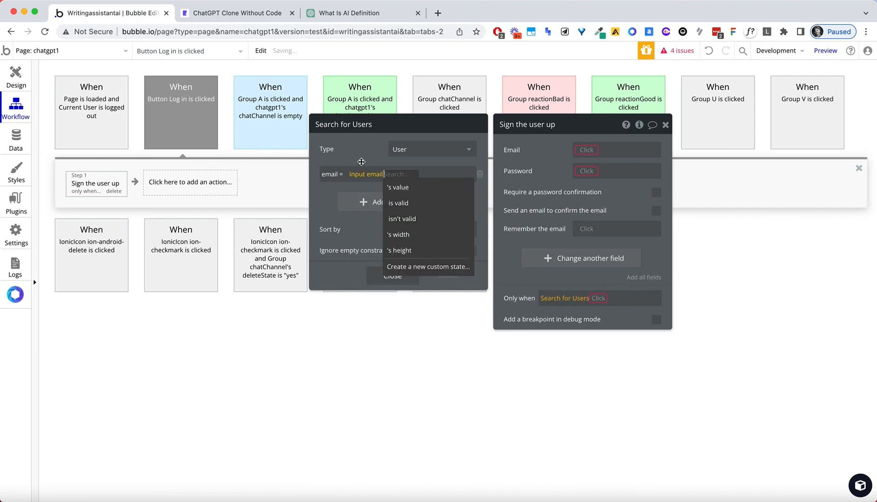
{"action": "left_click", "coordinate": [391, 177]}
{"action": "left_click", "coordinate": [373, 158]}
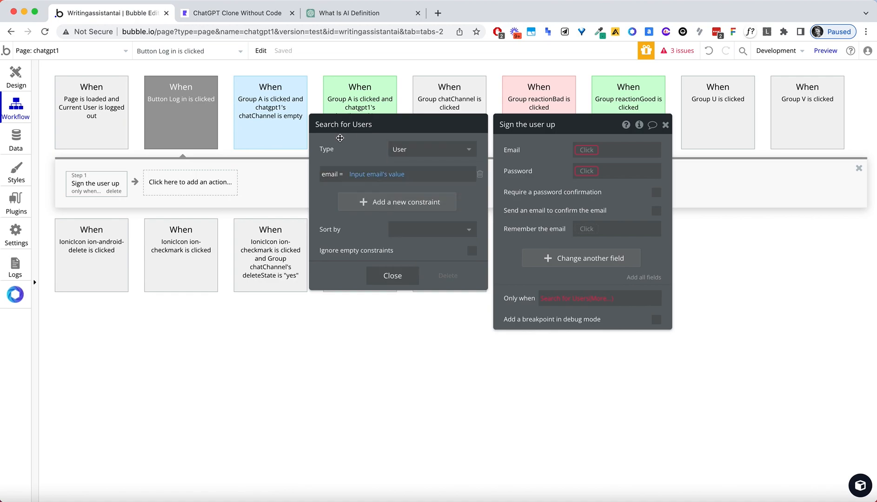
Finish the condition with :count ≤ 0.
{"action": "left_click", "coordinate": [609, 299]}
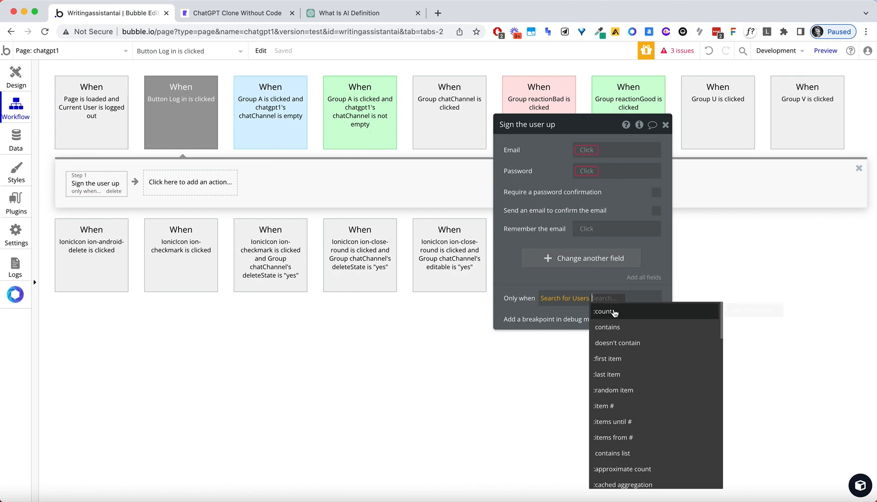
{"action": "left_click", "coordinate": [615, 312]}
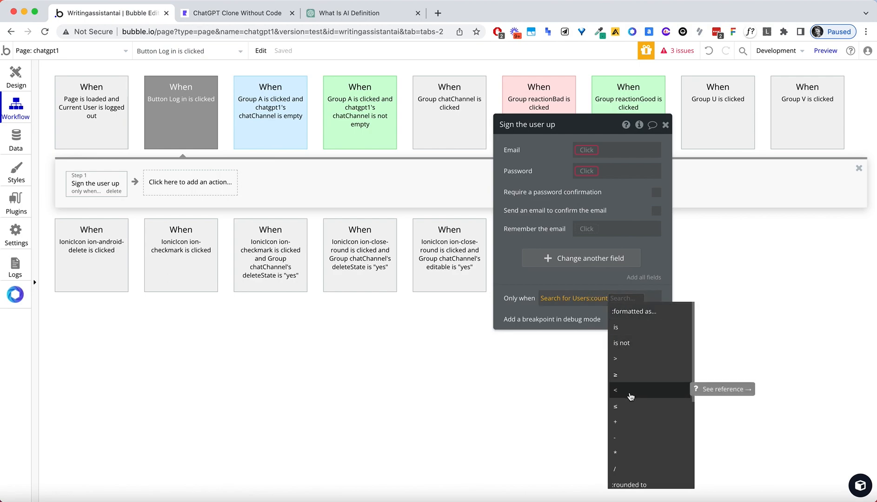
{"action": "left_click", "coordinate": [626, 407]}
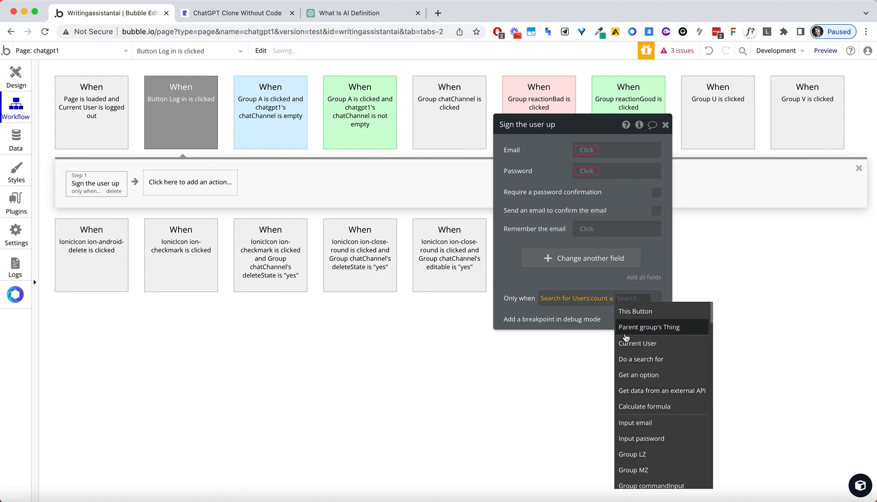
{"action": "type", "text": "0"}
{"action": "left_click", "coordinate": [525, 274]}
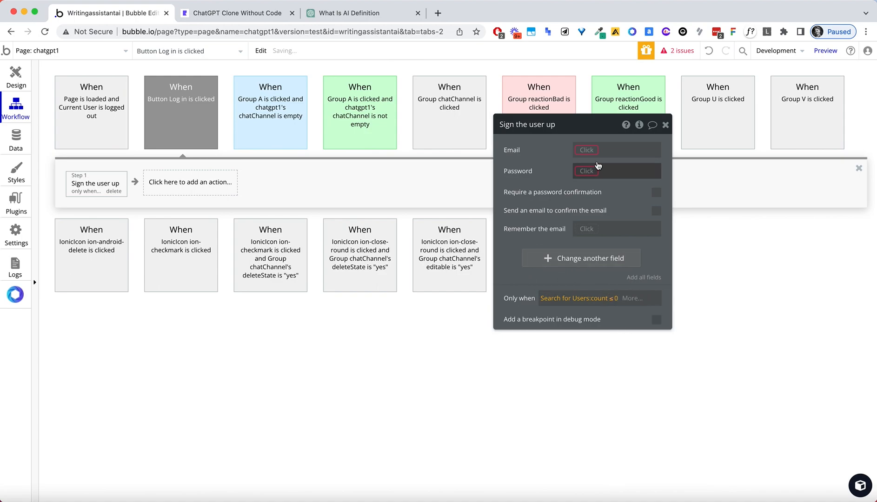
Set the sign-up Email to Input email's value.
{"action": "left_click", "coordinate": [588, 150]}
{"action": "type", "text": "email"}
{"action": "left_click", "coordinate": [596, 163]}
{"action": "left_click", "coordinate": [592, 170]}
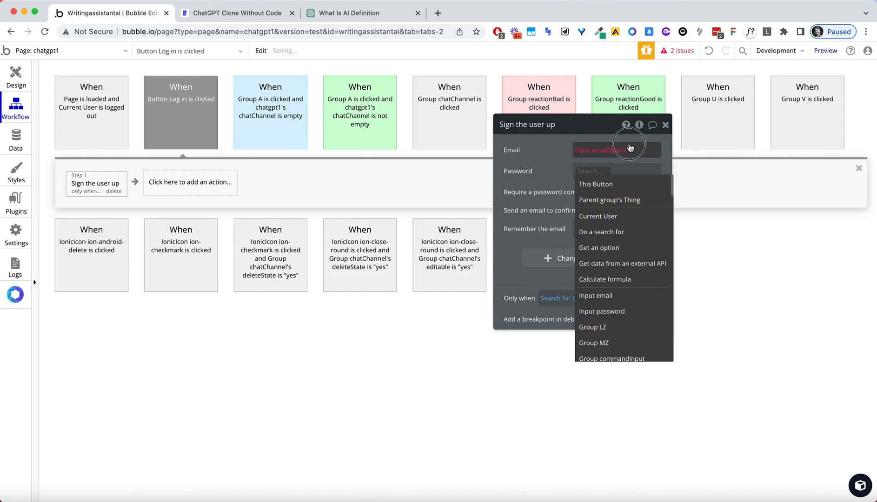
{"action": "left_click", "coordinate": [628, 148]}
{"action": "left_click", "coordinate": [629, 163]}
Set the sign-up Password to Input password's value.
{"action": "left_click", "coordinate": [587, 171]}
{"action": "type", "text": "email"}
{"action": "key", "text": "super+a"}
{"action": "type", "text": "pass"}
{"action": "left_click", "coordinate": [600, 183]}
{"action": "left_click", "coordinate": [631, 186]}
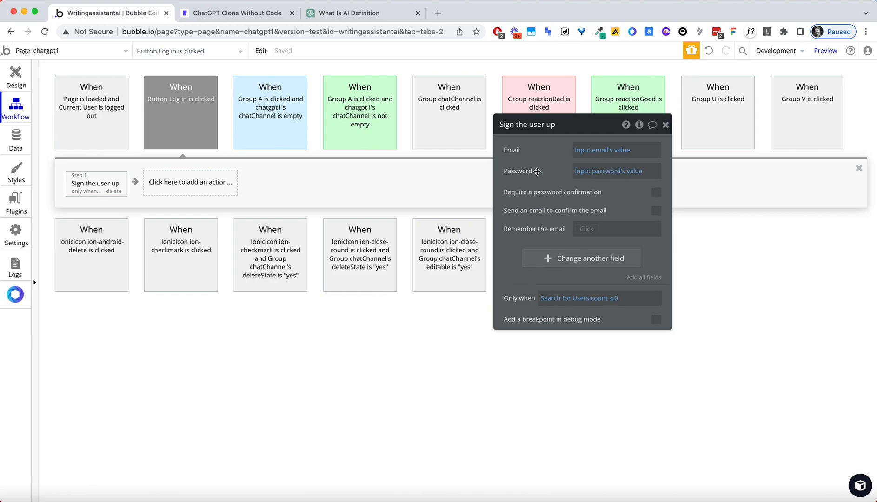
{"action": "left_click", "coordinate": [182, 183]}
Add 'Log the user in' as step 2 with Email set to Input email's value.
{"action": "type", "text": "log"}
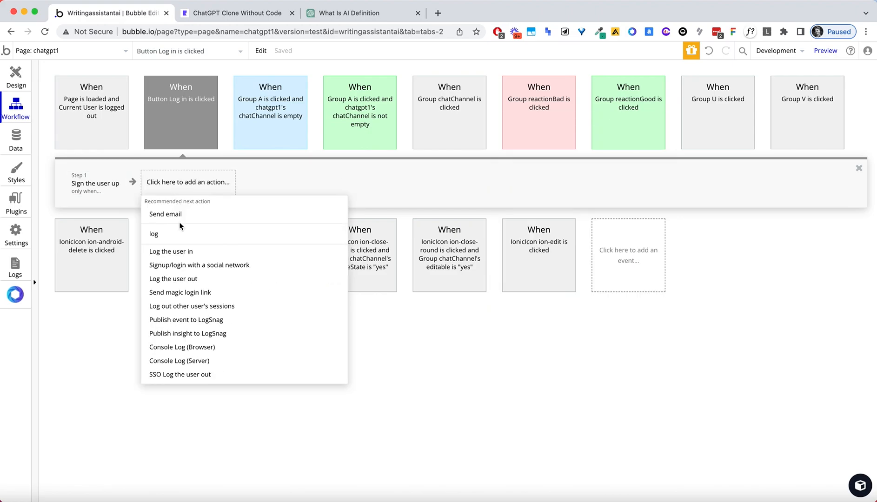
{"action": "left_click", "coordinate": [182, 251]}
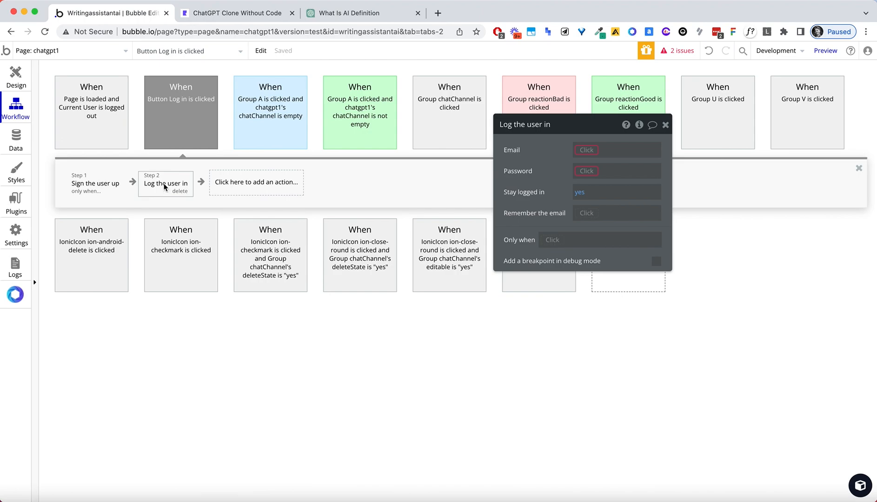
{"action": "left_click", "coordinate": [584, 150]}
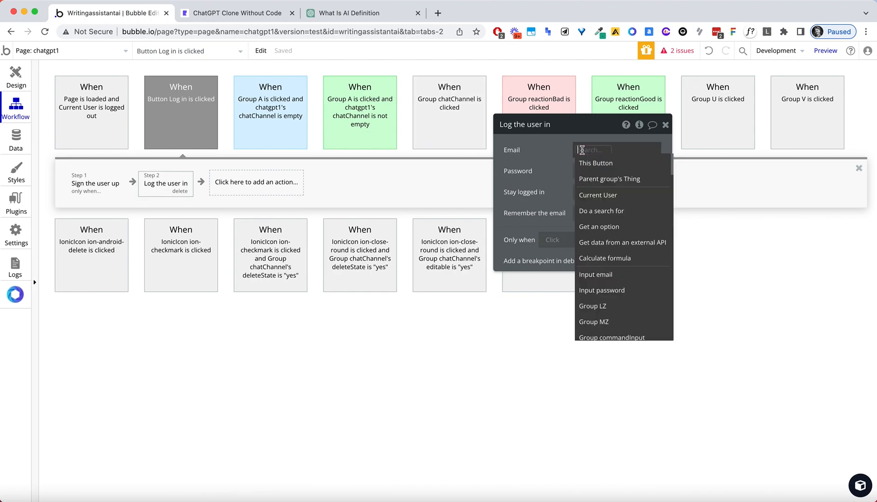
{"action": "type", "text": "lo"}
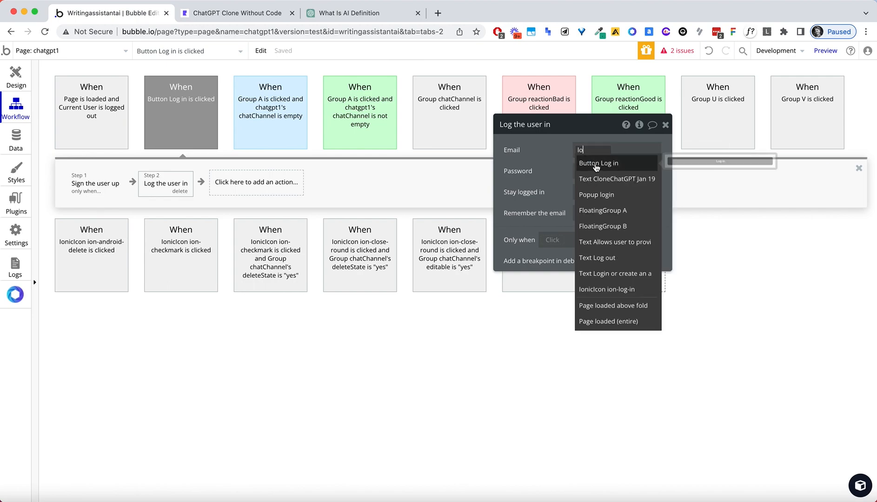
{"action": "type", "text": "gema"}
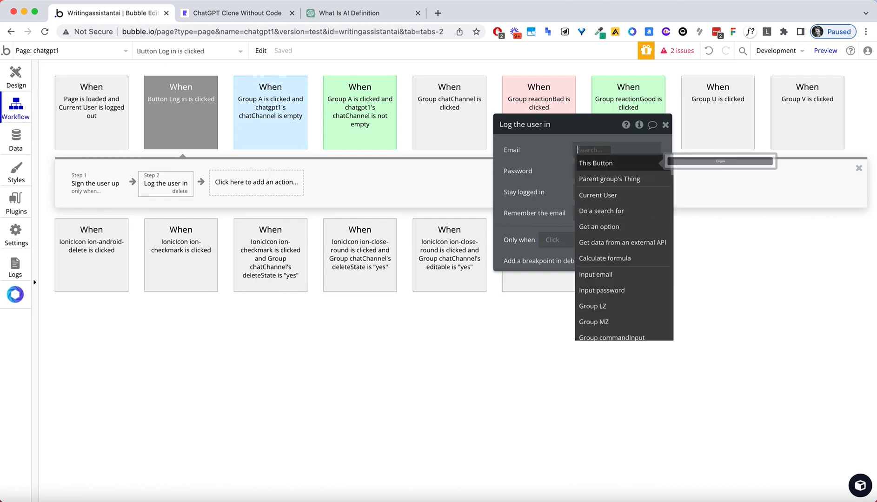
{"action": "left_click", "coordinate": [597, 165]}
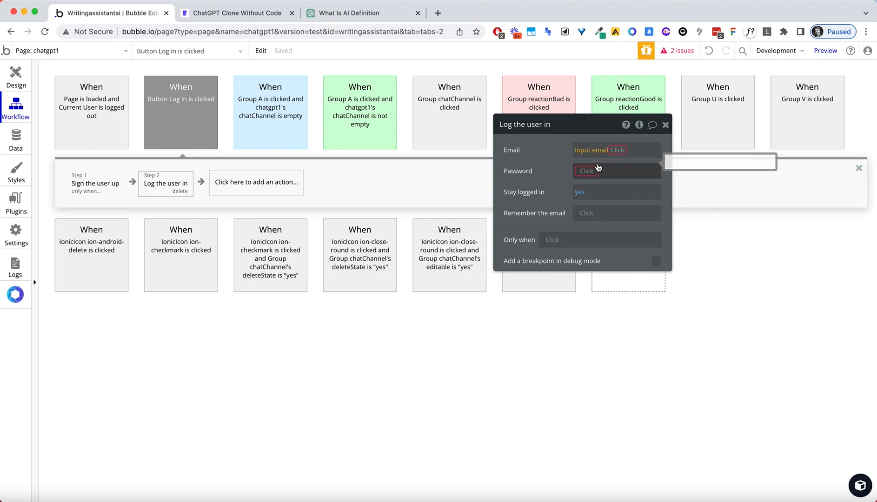
{"action": "left_click", "coordinate": [625, 165]}
Set the log-in Password to Input password's value and Remember the email to yes.
{"action": "left_click", "coordinate": [588, 171]}
{"action": "type", "text": "pass"}
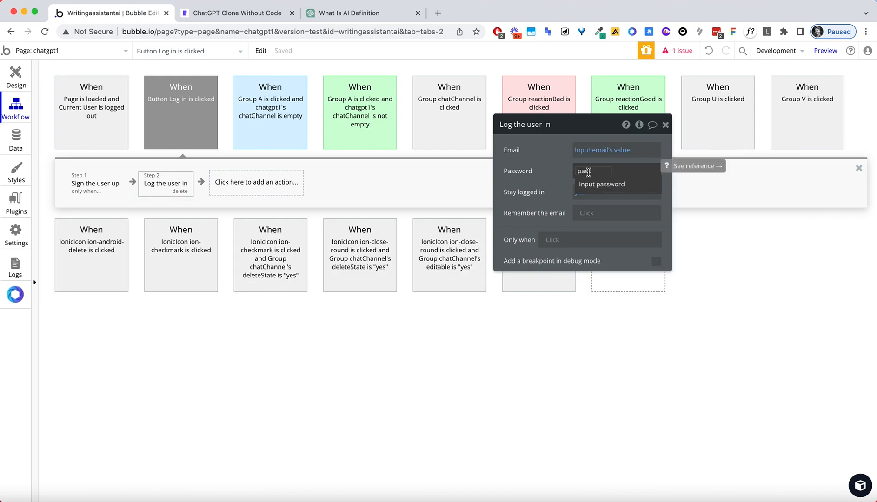
{"action": "left_click", "coordinate": [592, 184]}
{"action": "left_click", "coordinate": [633, 183]}
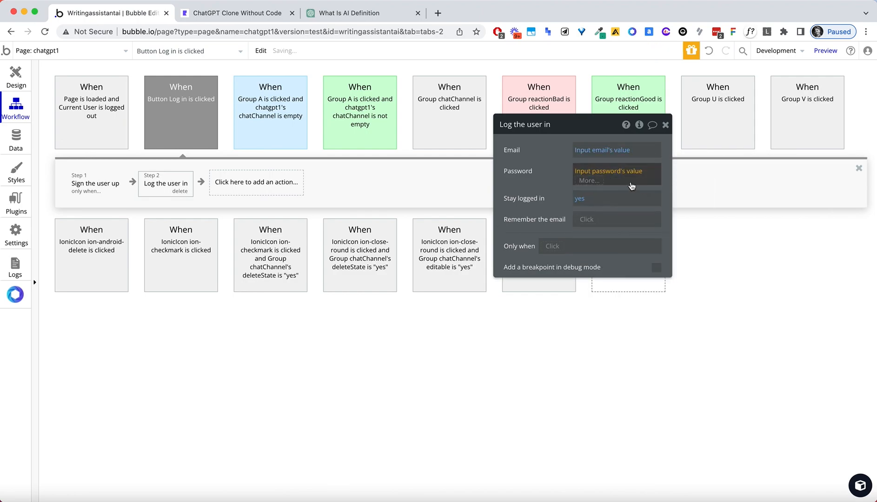
{"action": "left_click", "coordinate": [594, 217]}
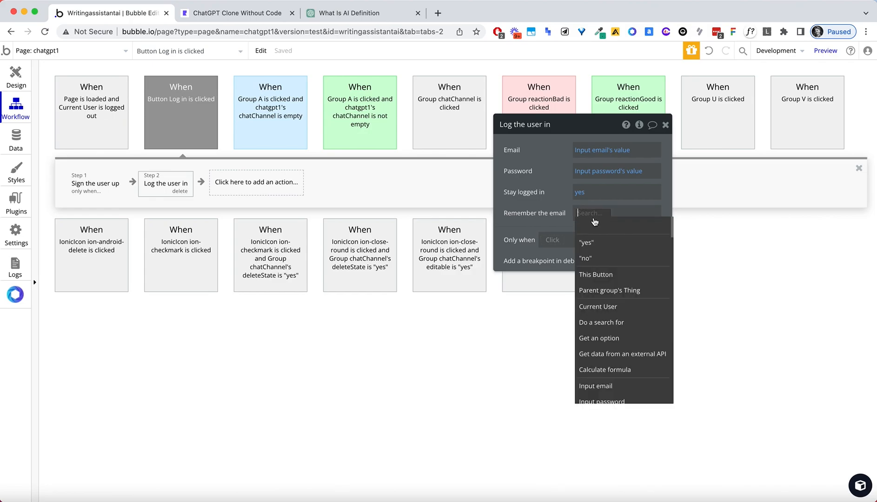
{"action": "left_click", "coordinate": [587, 242]}
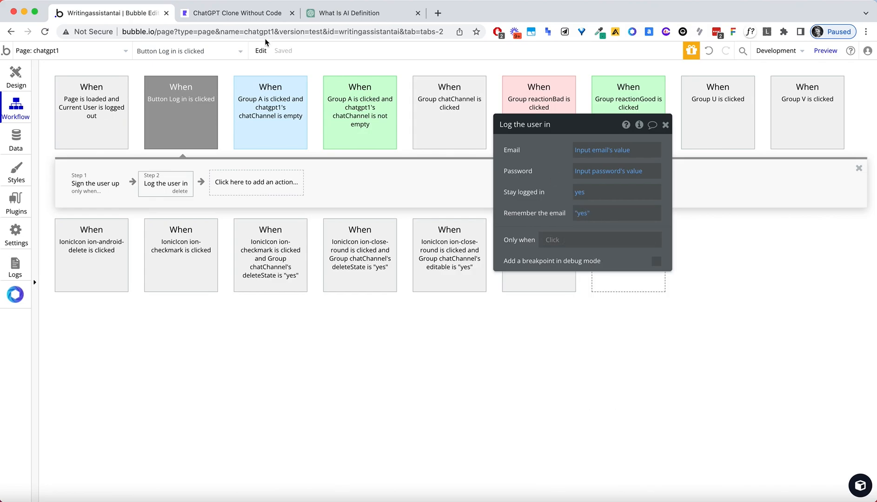
Reload the ChatGPT Clone preview tab.
{"action": "left_click", "coordinate": [226, 14]}
{"action": "left_click", "coordinate": [220, 30]}
{"action": "key", "text": "Return"}
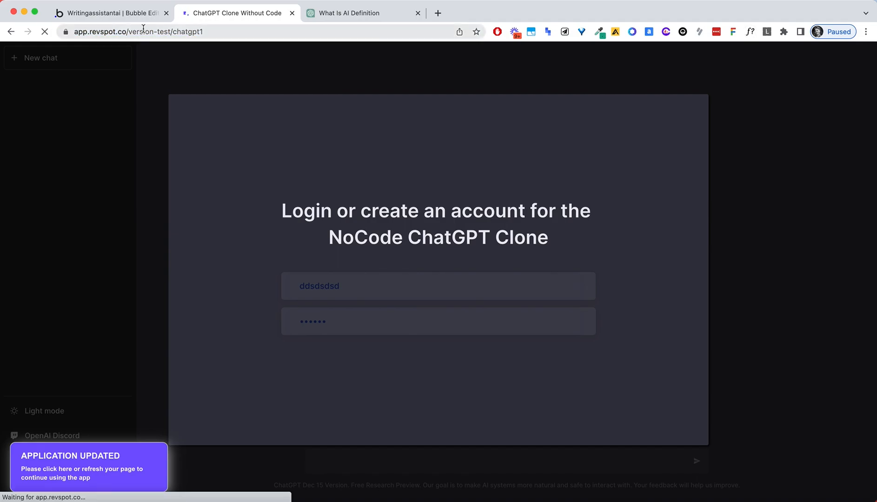
Add an 'Animate an element' action as step 3 targeting Popup login.
{"action": "left_click", "coordinate": [133, 14]}
{"action": "left_click", "coordinate": [278, 191]}
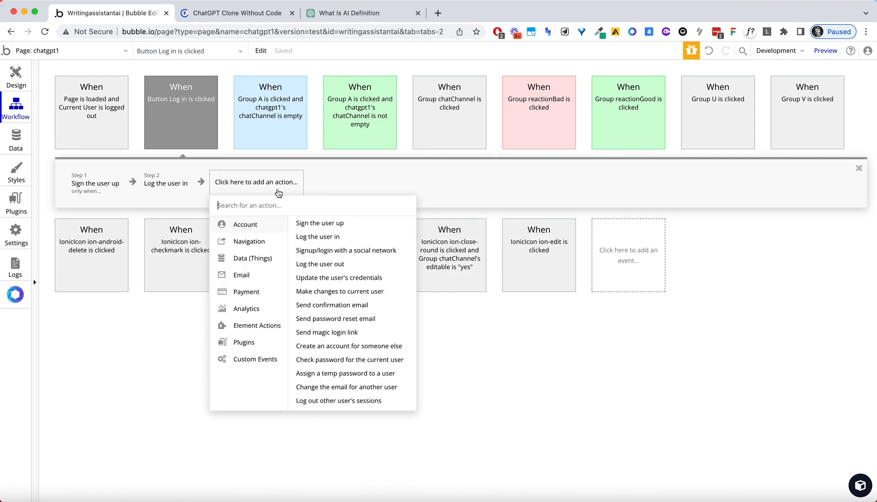
{"action": "type", "text": "ani"}
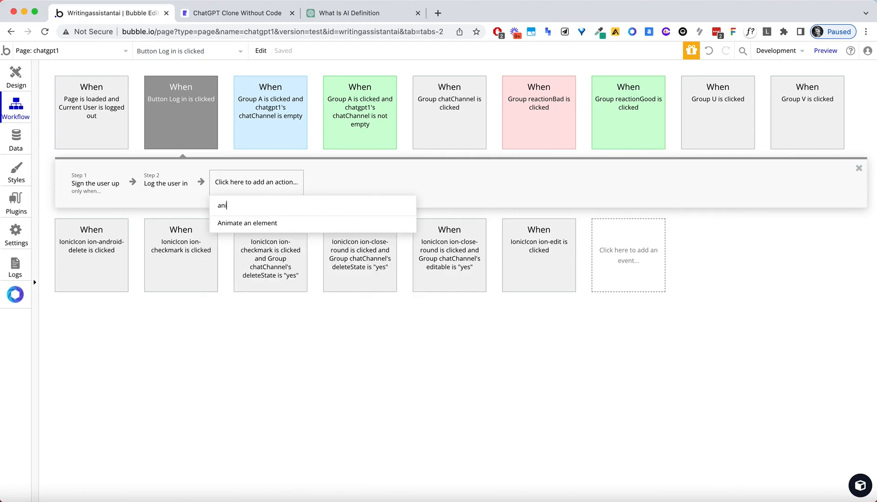
{"action": "left_click", "coordinate": [300, 221]}
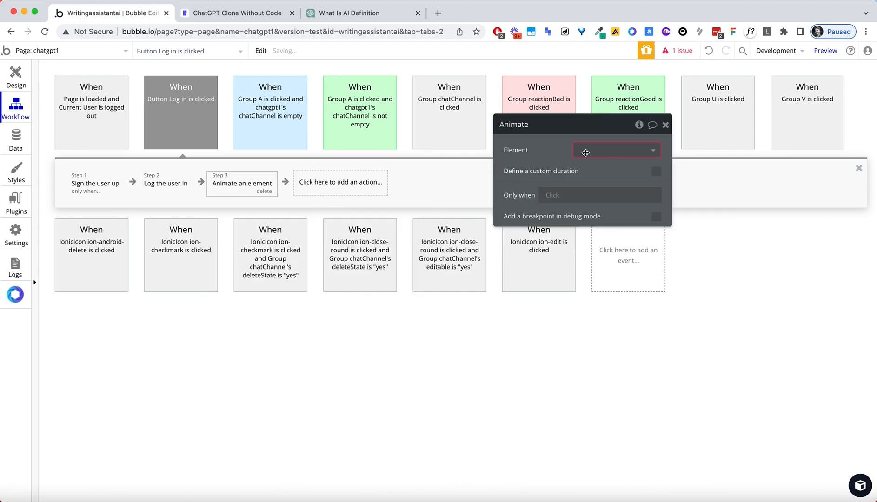
{"action": "left_click", "coordinate": [607, 150]}
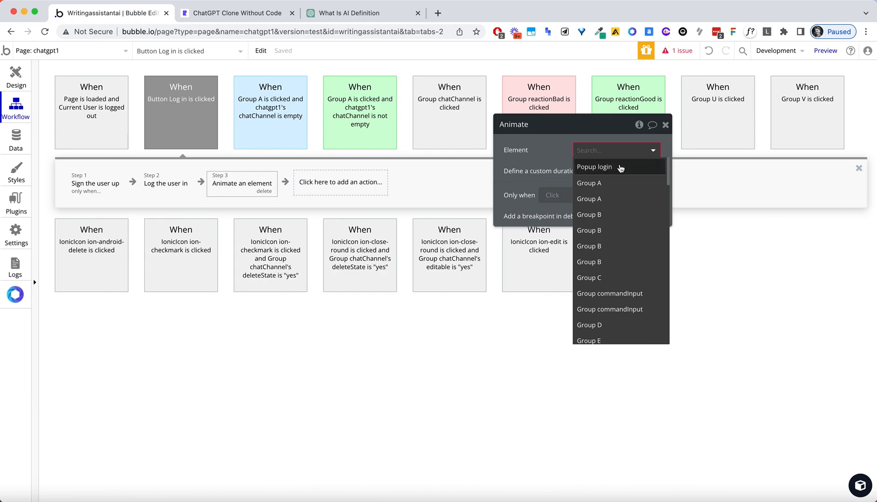
{"action": "left_click", "coordinate": [605, 166]}
Set the animation to Transition ExpandOut.
{"action": "left_click", "coordinate": [622, 179]}
{"action": "type", "text": "swoo"}
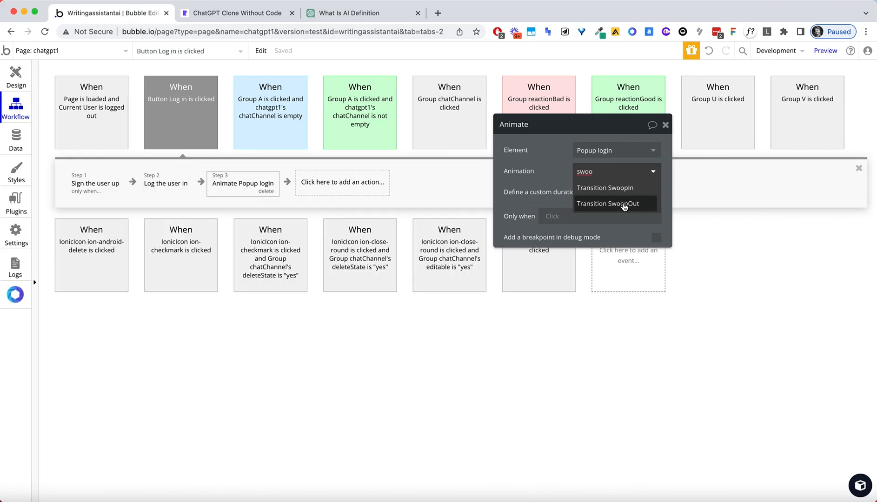
{"action": "left_click", "coordinate": [606, 173]}
{"action": "scroll", "coordinate": [627, 269], "scroll_direction": "down", "scroll_amount": 10}
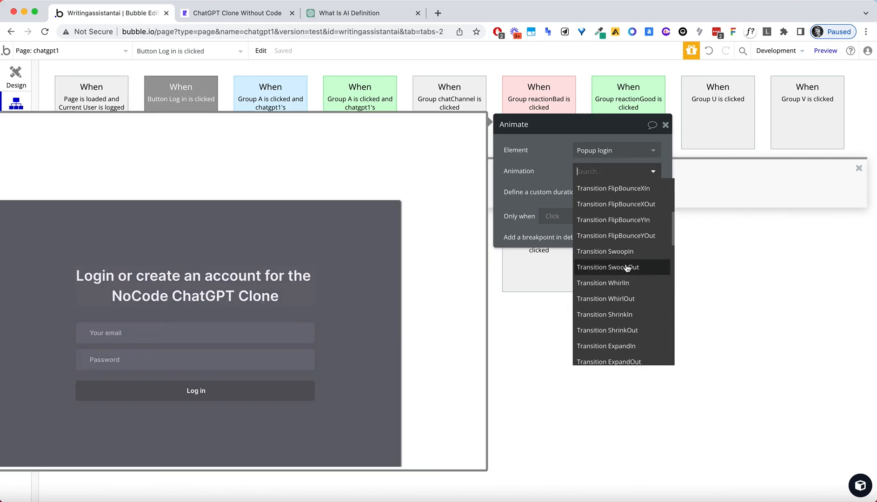
{"action": "scroll", "coordinate": [627, 266], "scroll_direction": "down", "scroll_amount": 8}
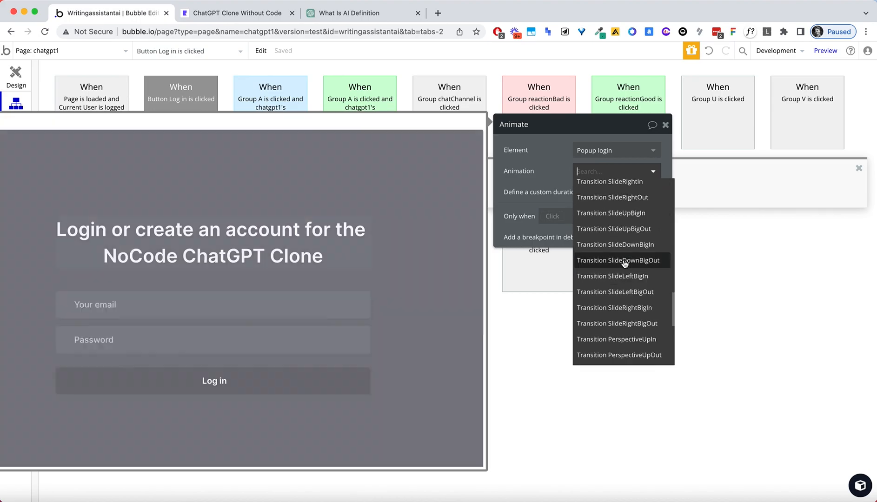
{"action": "scroll", "coordinate": [624, 263], "scroll_direction": "down", "scroll_amount": 6}
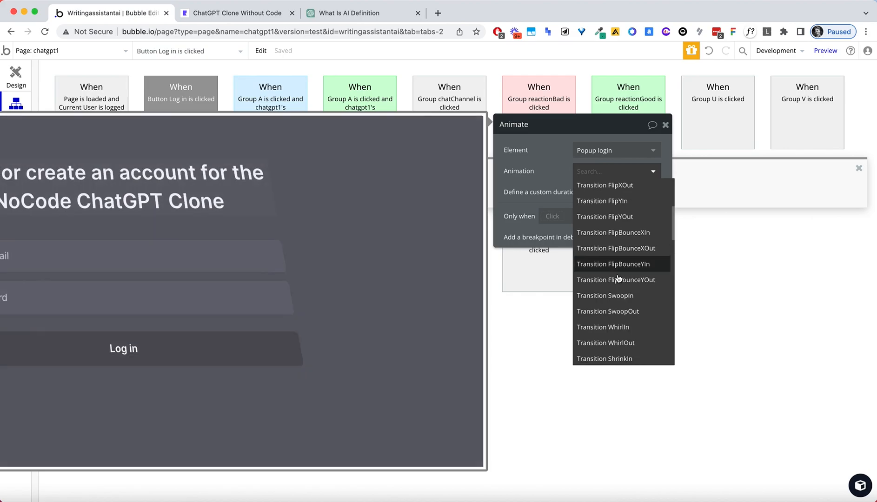
{"action": "scroll", "coordinate": [622, 258], "scroll_direction": "up", "scroll_amount": 20}
{"action": "scroll", "coordinate": [620, 278], "scroll_direction": "down", "scroll_amount": 8}
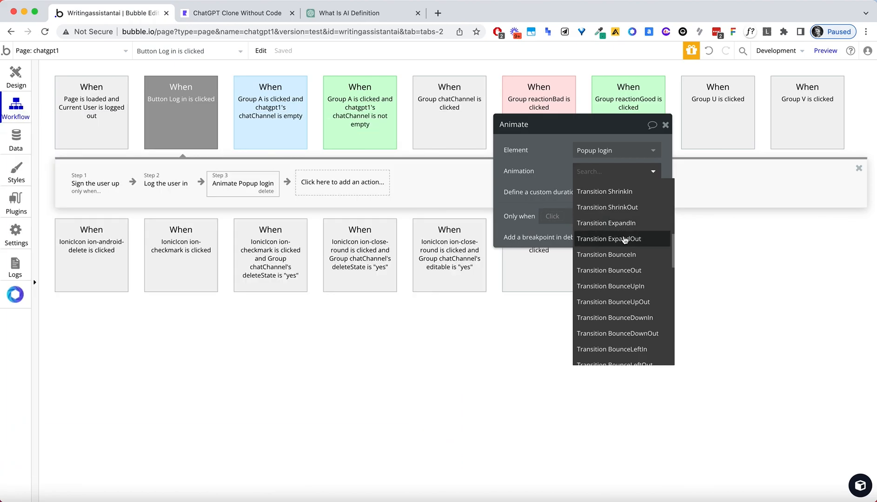
{"action": "left_click", "coordinate": [624, 240]}
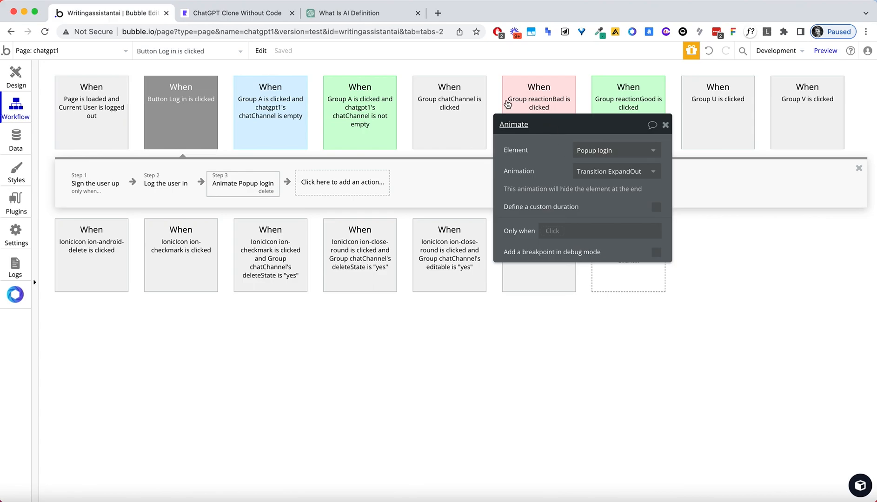
{"action": "left_click", "coordinate": [207, 13]}
Reload the preview and log in with the test account's email and password.
{"action": "left_click", "coordinate": [209, 28]}
{"action": "key", "text": "Return"}
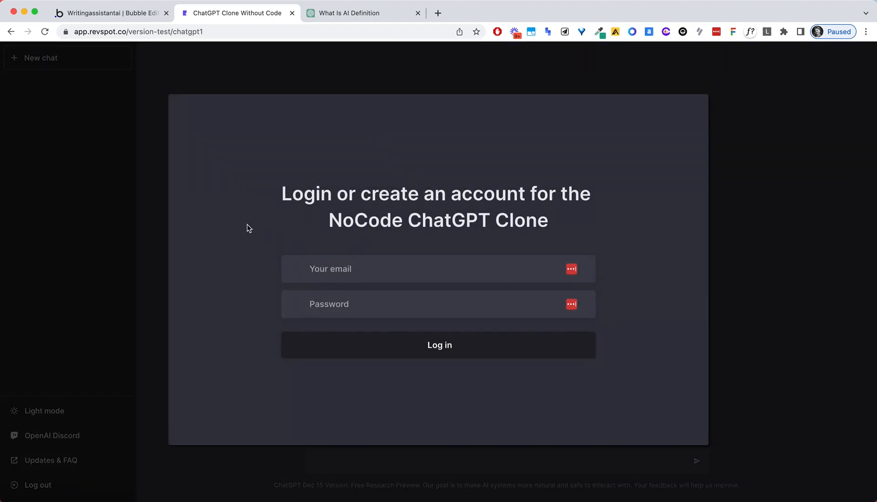
{"action": "type", "text": "test@test.com"}
{"action": "key", "text": "Tab"}
{"action": "type", "text": "test"}
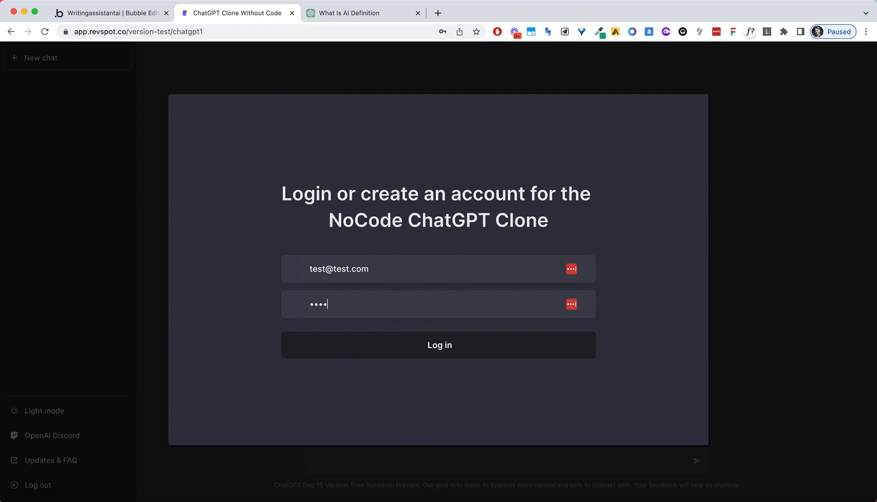
{"action": "left_click", "coordinate": [470, 345]}
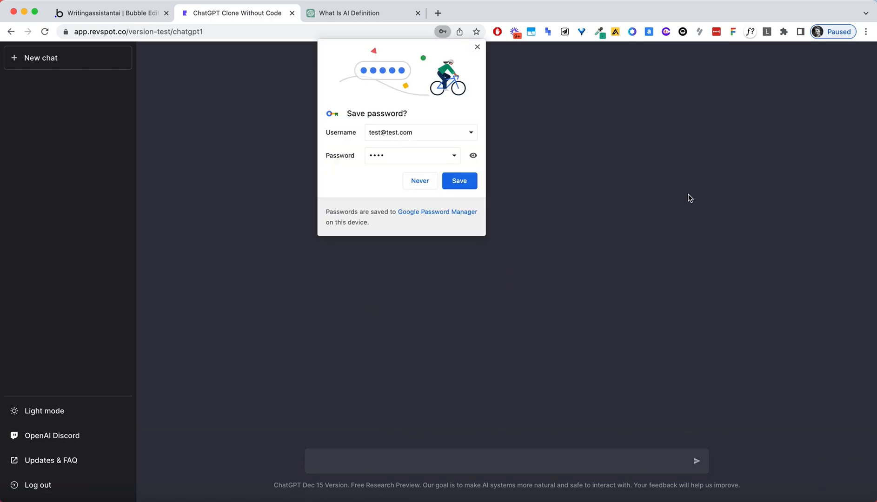
Dismiss the browser and password manager save-password prompts and return to the editor.
{"action": "left_click", "coordinate": [477, 47]}
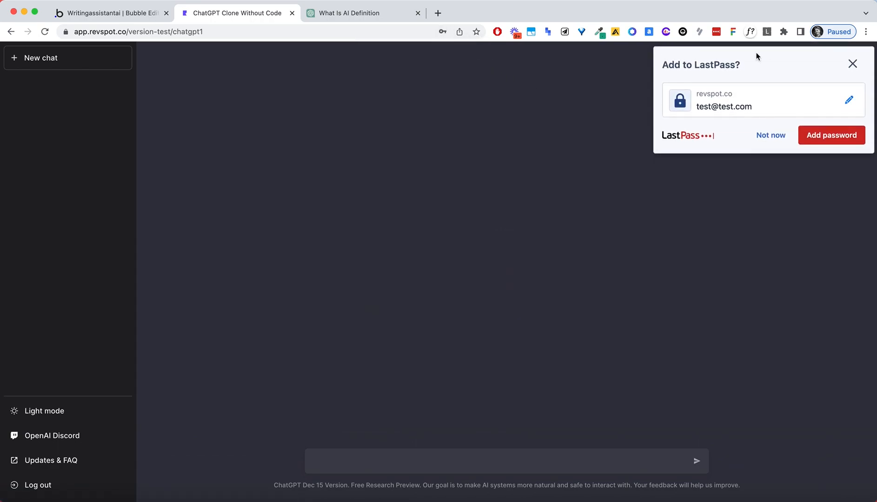
{"action": "left_click", "coordinate": [852, 63]}
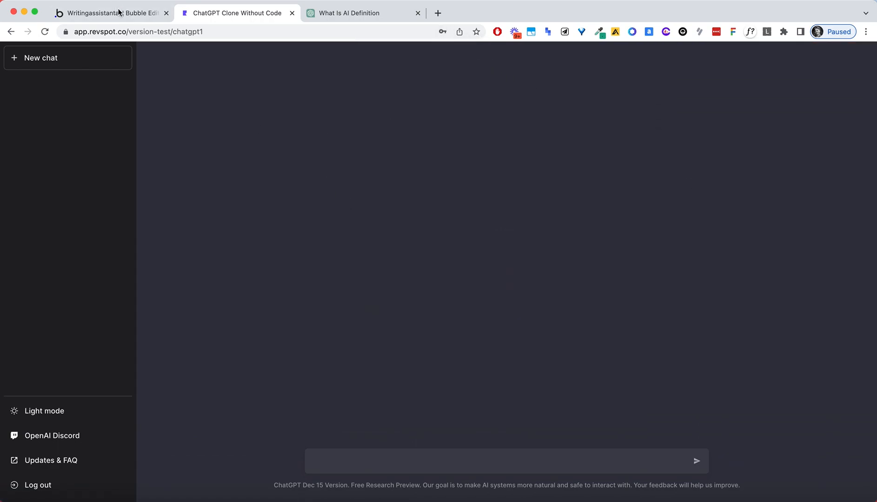
{"action": "left_click", "coordinate": [145, 18]}
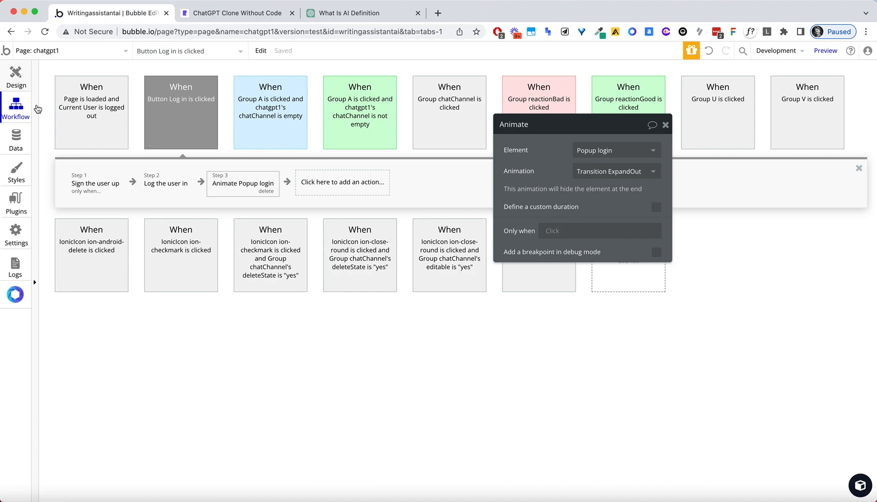
Add a Group C condition: when Current User is logged in, this element is visible.
{"action": "left_click", "coordinate": [28, 88]}
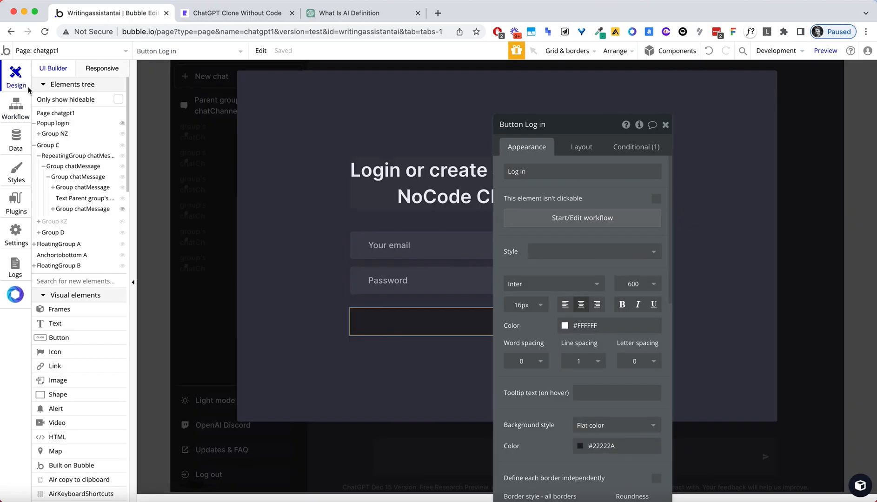
{"action": "key", "text": "Escape"}
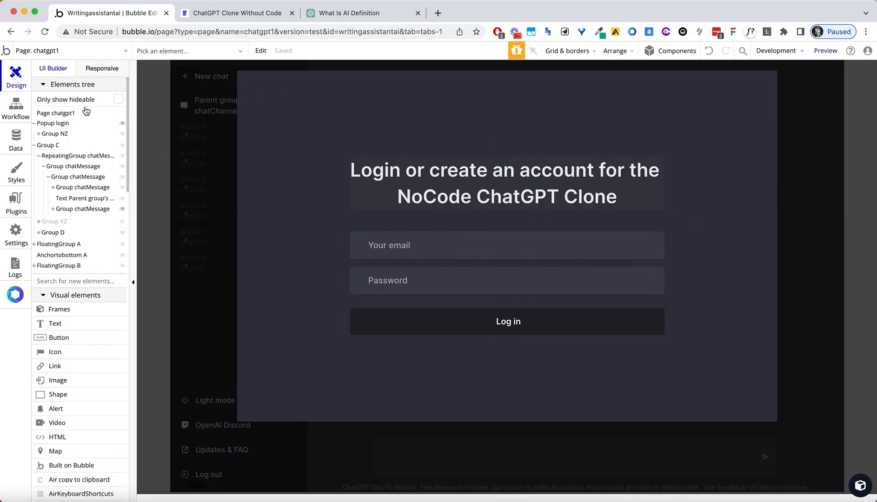
{"action": "left_click", "coordinate": [56, 149]}
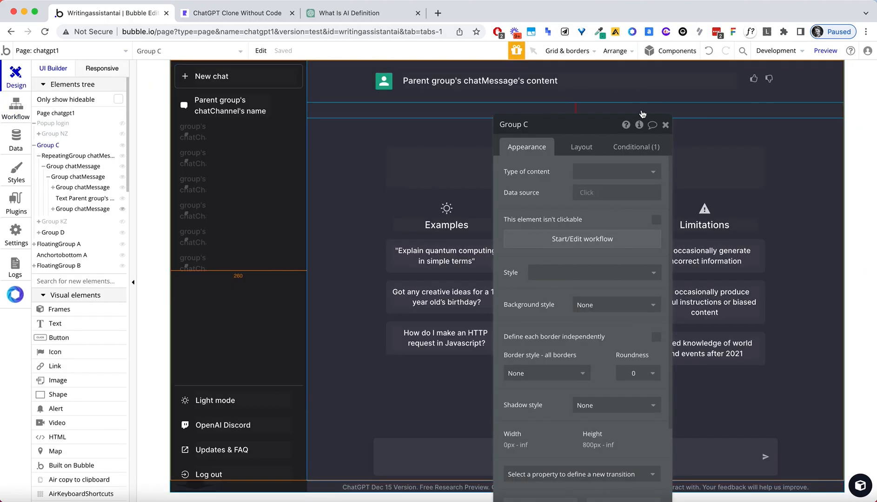
{"action": "left_click", "coordinate": [645, 146]}
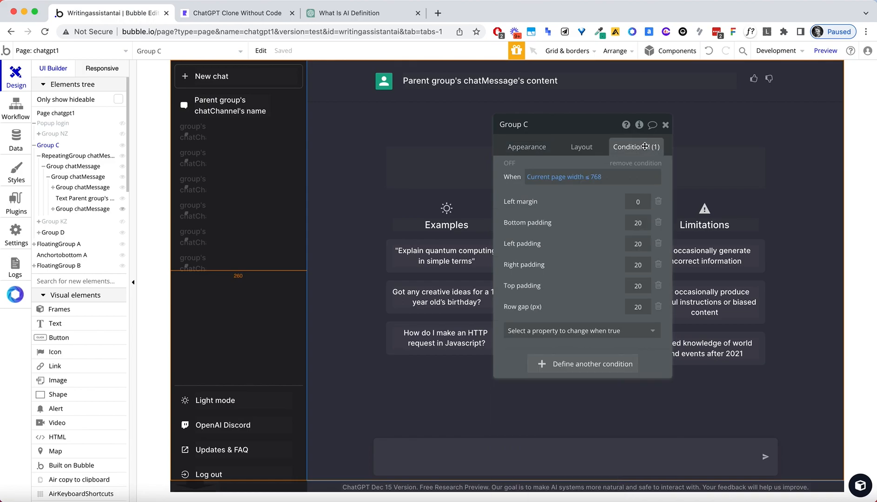
{"action": "left_click", "coordinate": [540, 365]}
{"action": "left_click", "coordinate": [539, 366]}
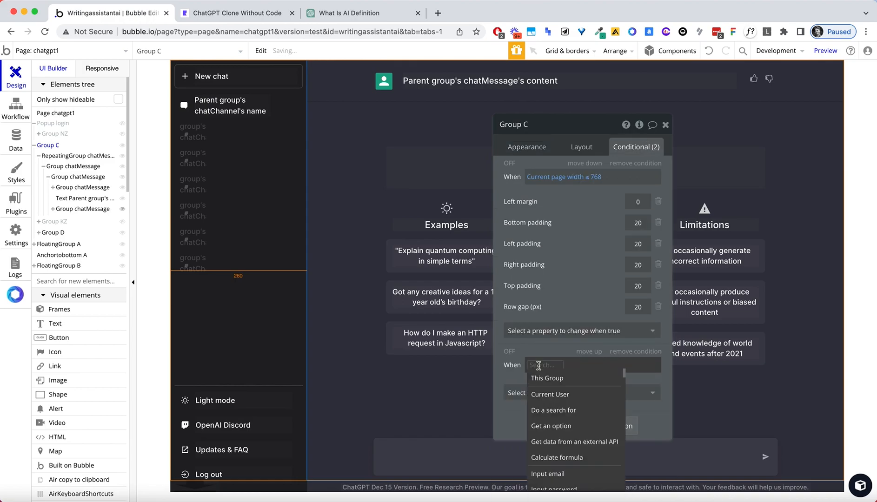
{"action": "left_click", "coordinate": [549, 395]}
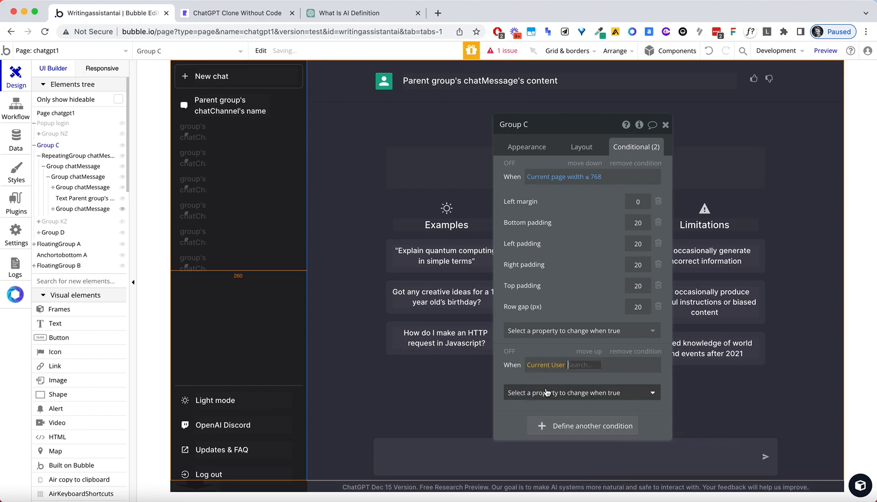
{"action": "scroll", "coordinate": [604, 418], "scroll_direction": "down", "scroll_amount": 5}
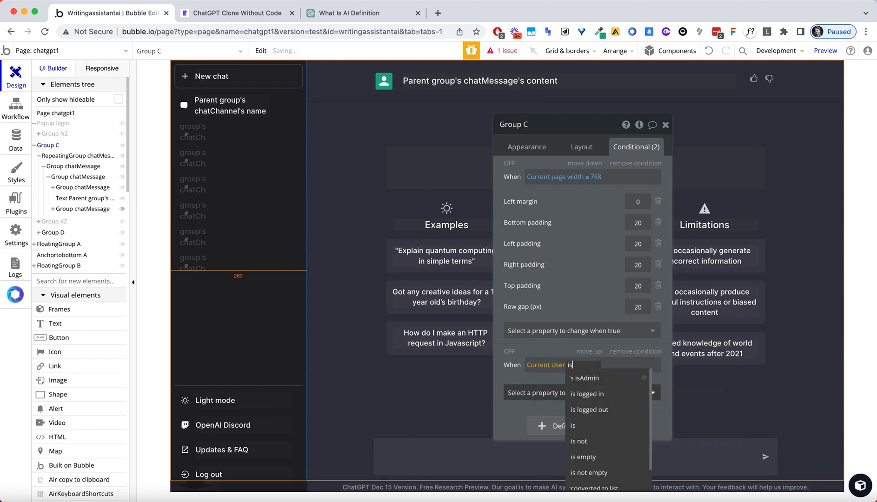
{"action": "left_click", "coordinate": [602, 398]}
{"action": "left_click", "coordinate": [604, 393]}
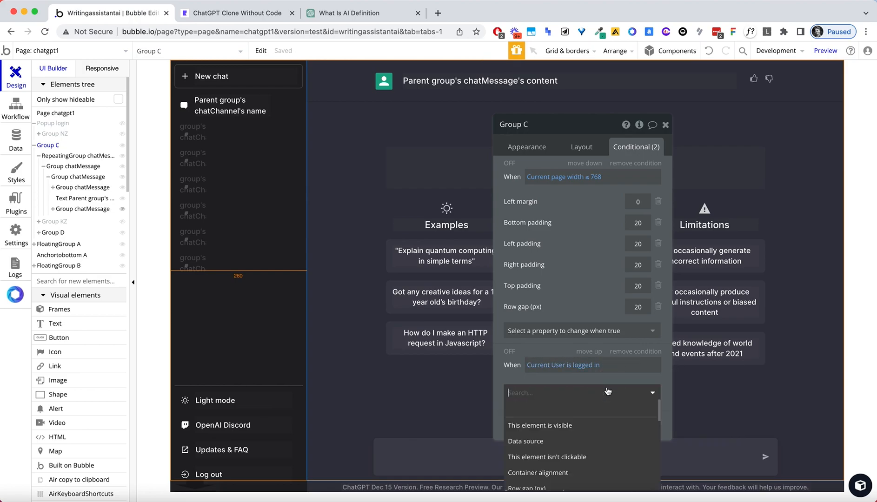
{"action": "left_click", "coordinate": [587, 420]}
{"action": "left_click", "coordinate": [646, 391]}
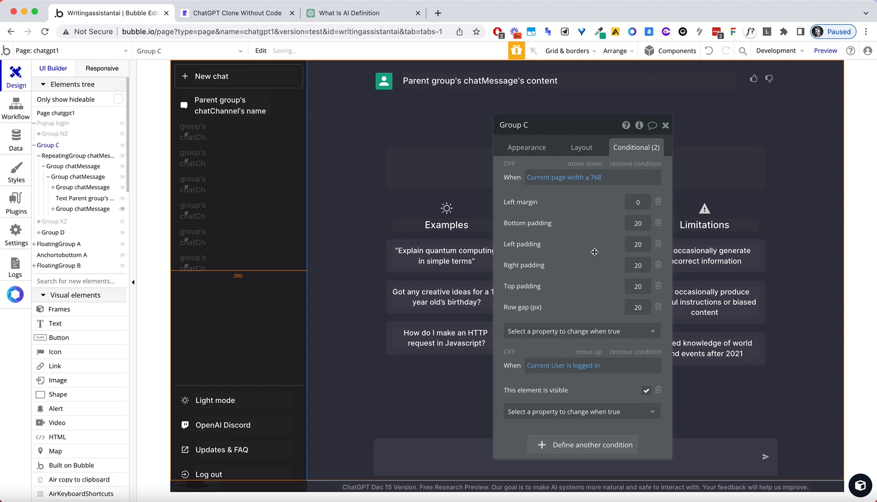
Uncheck Group C's visible on page load and enable Collapse when hidden.
{"action": "left_click", "coordinate": [581, 148]}
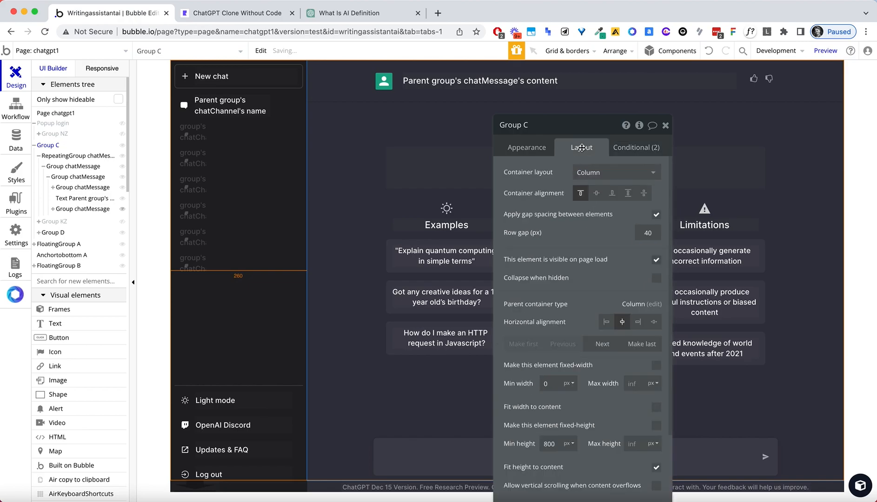
{"action": "left_click", "coordinate": [656, 260]}
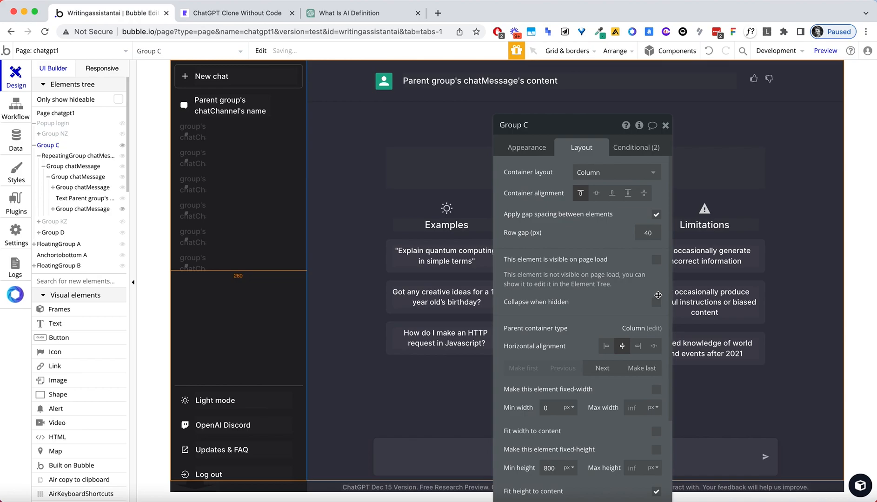
{"action": "left_click", "coordinate": [656, 303]}
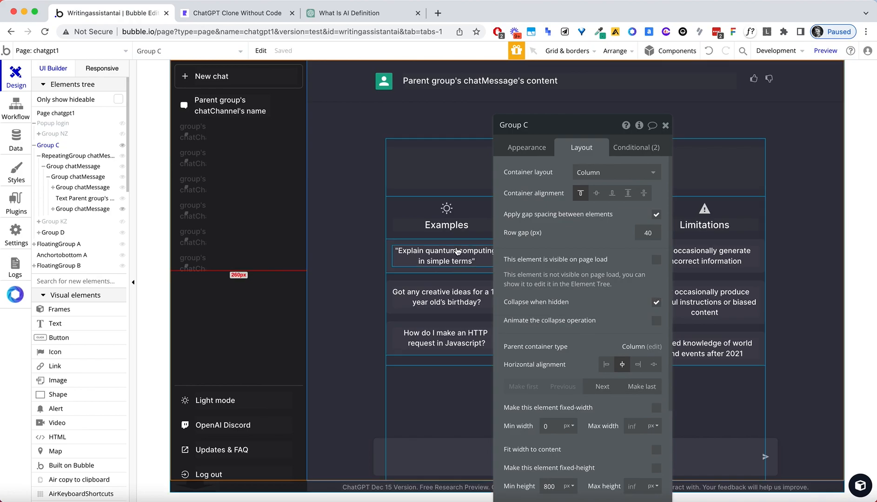
Delete the step hiding Group C from the logged-out page-load workflow.
{"action": "left_click", "coordinate": [17, 109]}
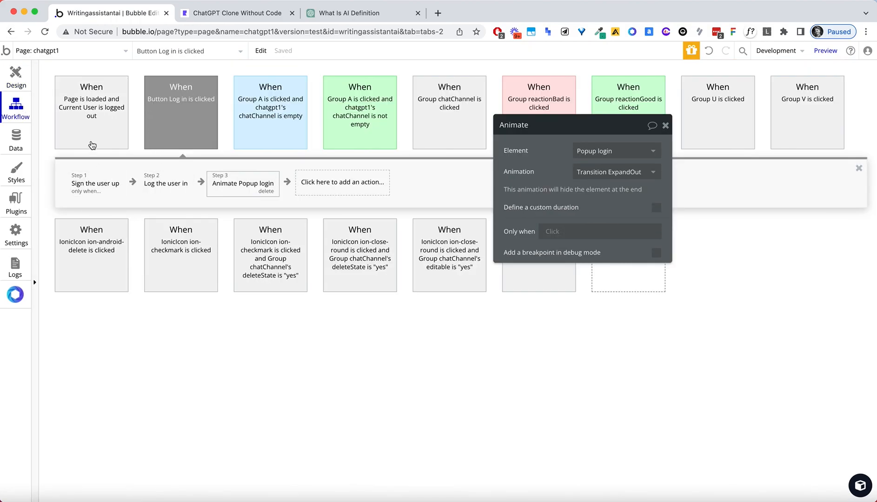
{"action": "left_click", "coordinate": [97, 137]}
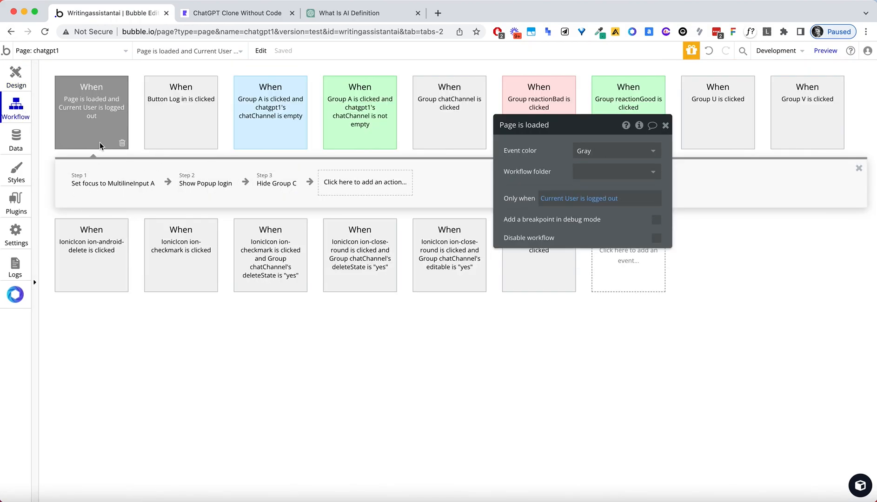
{"action": "left_click", "coordinate": [288, 192]}
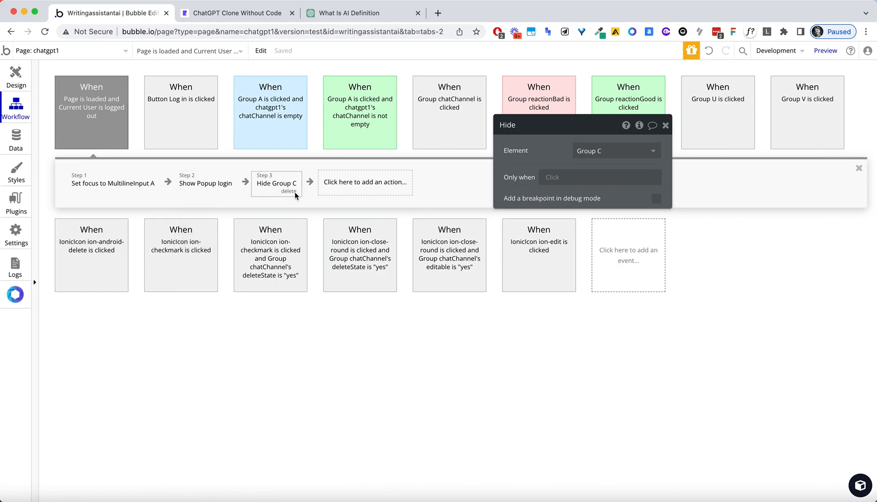
{"action": "left_click", "coordinate": [288, 191]}
{"action": "left_click", "coordinate": [245, 12]}
Reload the preview and log out so the login popup appears.
{"action": "left_click", "coordinate": [248, 37]}
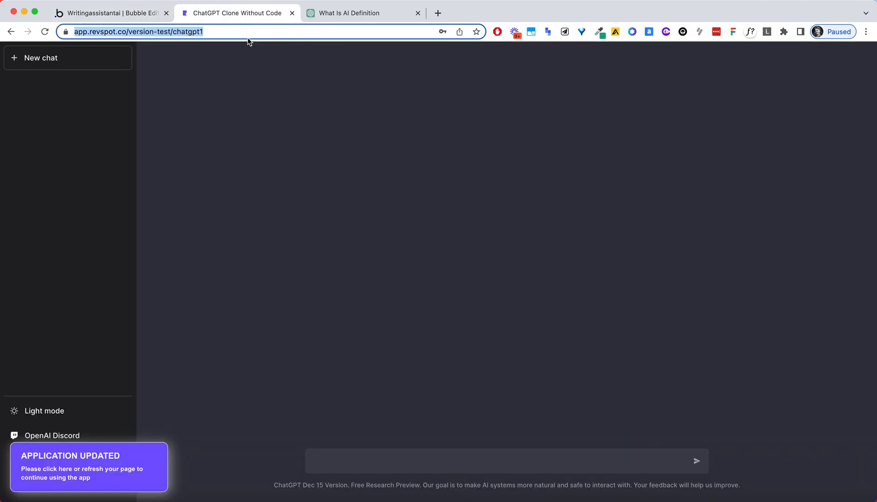
{"action": "key", "text": "Return"}
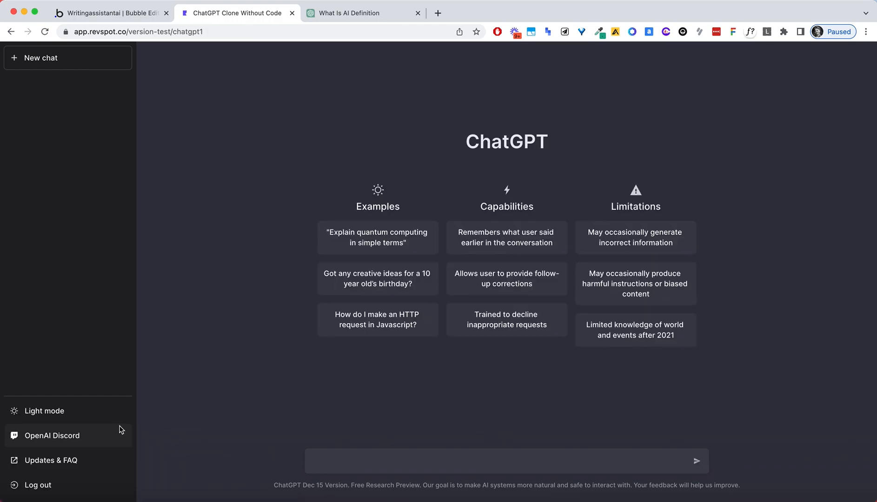
{"action": "left_click", "coordinate": [37, 486]}
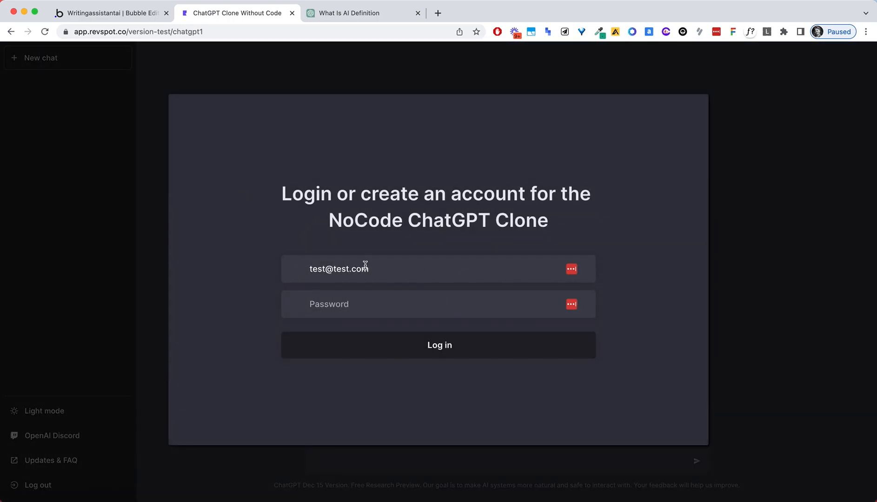
Test the Log in button with the remembered email prefilled, then return to the editor.
{"action": "double_click", "coordinate": [301, 266]}
{"action": "left_click", "coordinate": [273, 265]}
{"action": "left_click", "coordinate": [403, 352]}
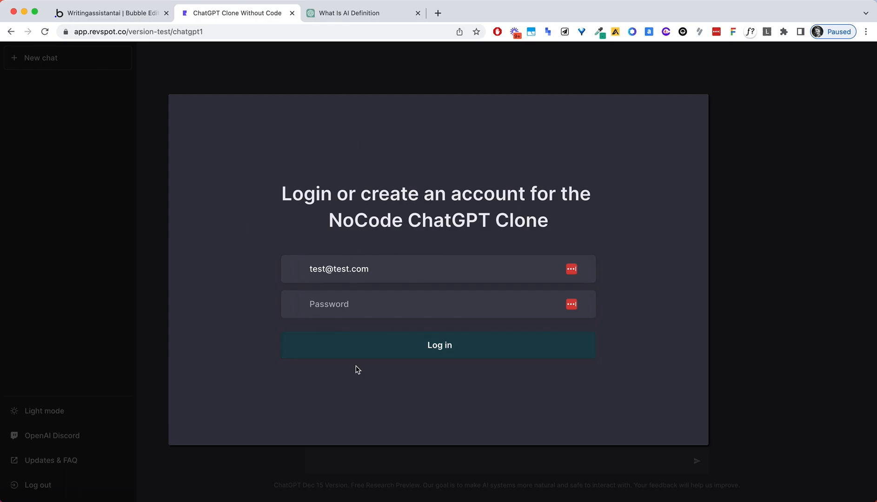
{"action": "left_click", "coordinate": [114, 17]}
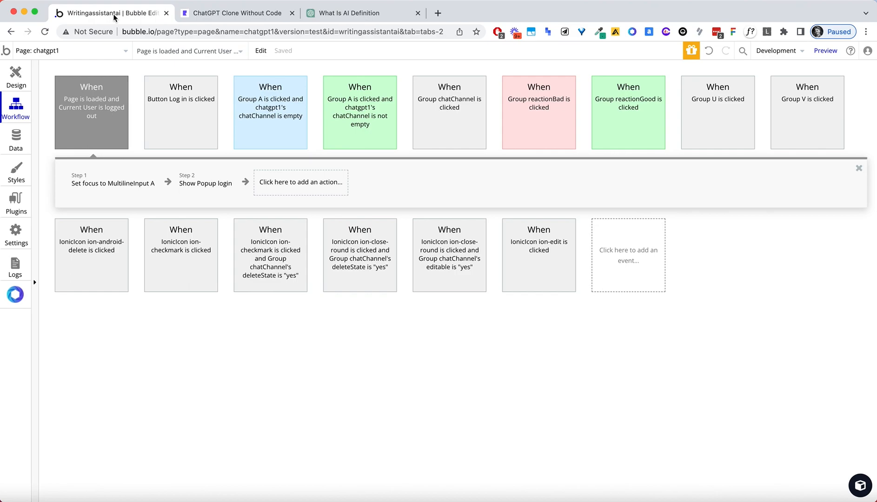
Show the login popup and copy its group's background hex 40414F.
{"action": "left_click", "coordinate": [17, 78]}
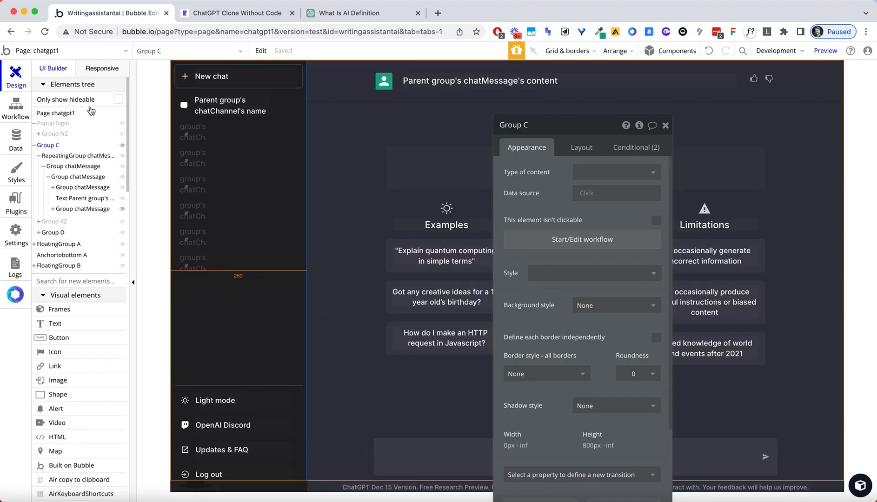
{"action": "left_click", "coordinate": [62, 124]}
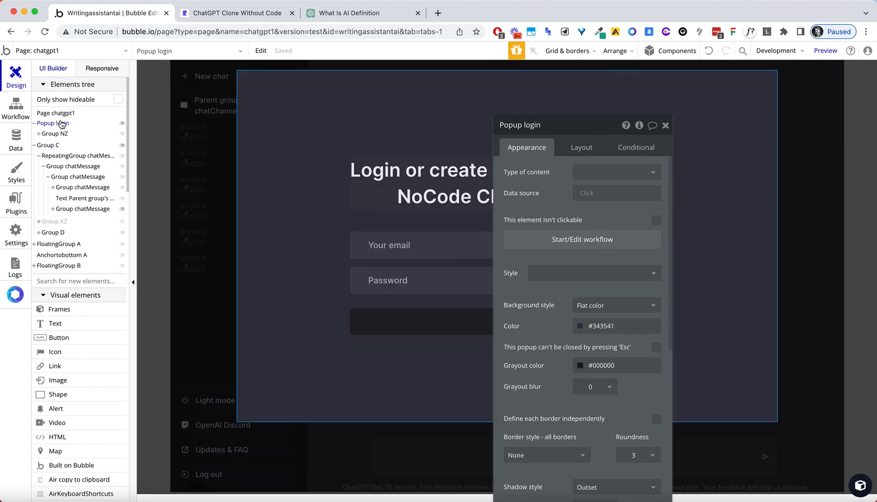
{"action": "left_click", "coordinate": [461, 330]}
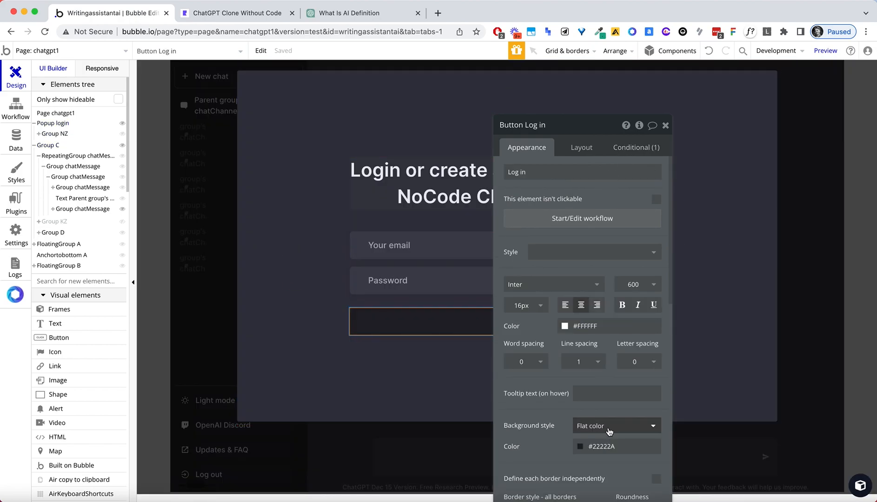
{"action": "left_click", "coordinate": [355, 270]}
{"action": "left_click", "coordinate": [609, 326]}
{"action": "double_click", "coordinate": [610, 326]}
Set the Log in button's hover background color to #40414F.
{"action": "left_click", "coordinate": [386, 321]}
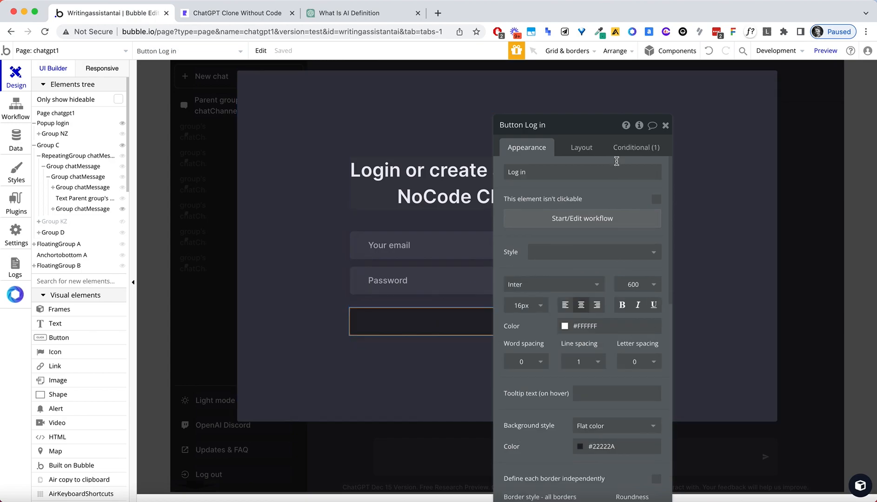
{"action": "left_click", "coordinate": [643, 149]}
{"action": "left_click", "coordinate": [604, 201]}
{"action": "double_click", "coordinate": [604, 202]}
{"action": "type", "text": "#40414F"}
{"action": "left_click", "coordinate": [553, 209]}
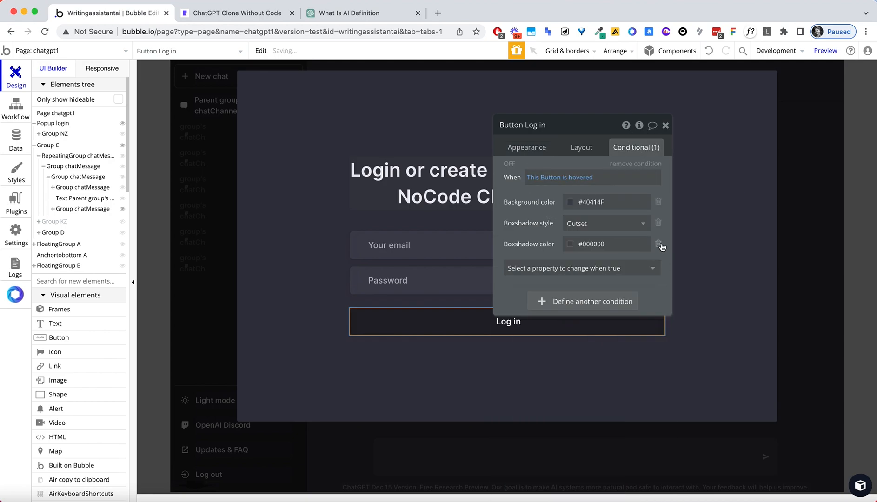
Replace the hover box shadow with a Solid border style and a #303139 border color.
{"action": "left_click", "coordinate": [658, 244]}
{"action": "left_click", "coordinate": [660, 225]}
{"action": "left_click", "coordinate": [574, 225]}
{"action": "type", "text": "bor"}
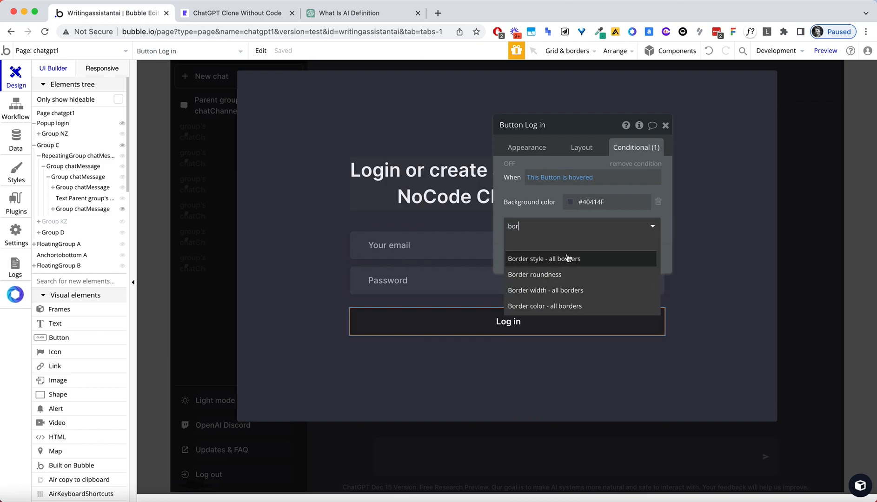
{"action": "left_click", "coordinate": [567, 258]}
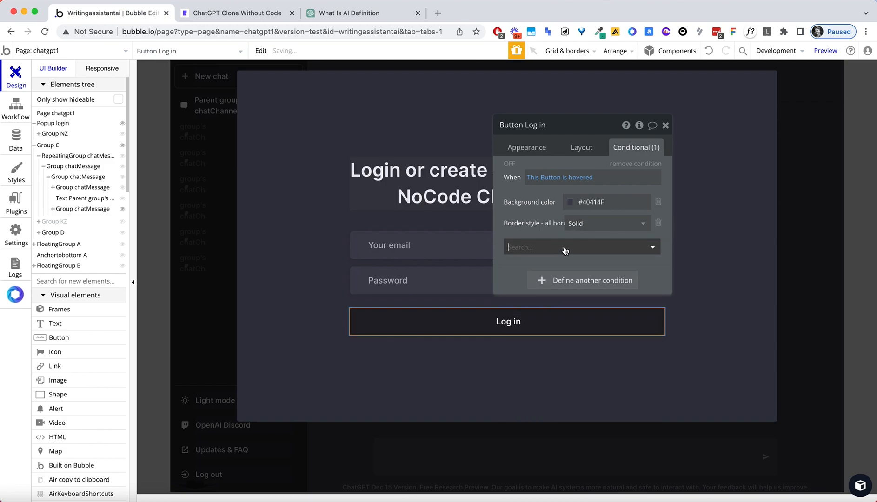
{"action": "left_click", "coordinate": [565, 247]}
{"action": "type", "text": "border"}
{"action": "key", "text": "super+a"}
{"action": "type", "text": "color"}
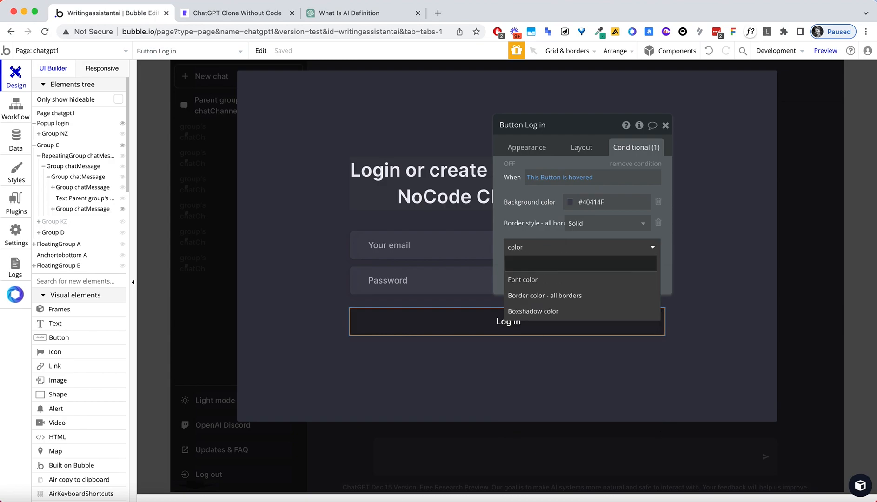
{"action": "left_click", "coordinate": [571, 296]}
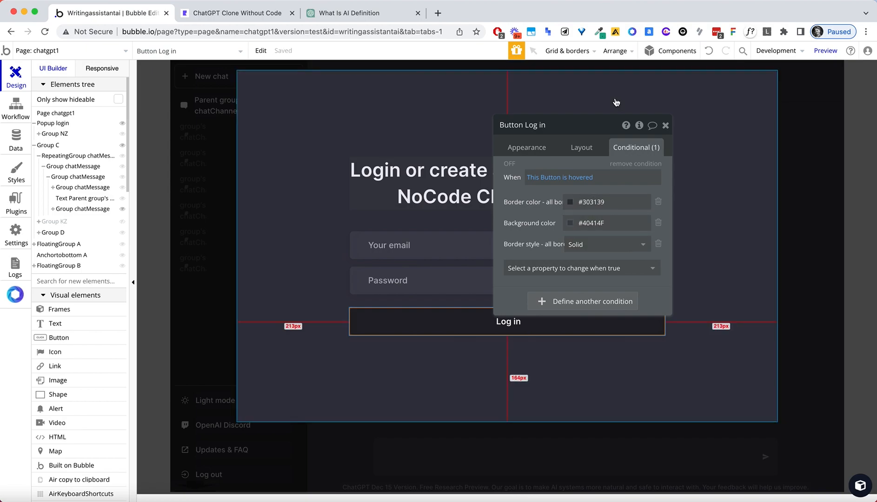
Set the email input's side padding to 0 in its Layout settings.
{"action": "left_click", "coordinate": [390, 243]}
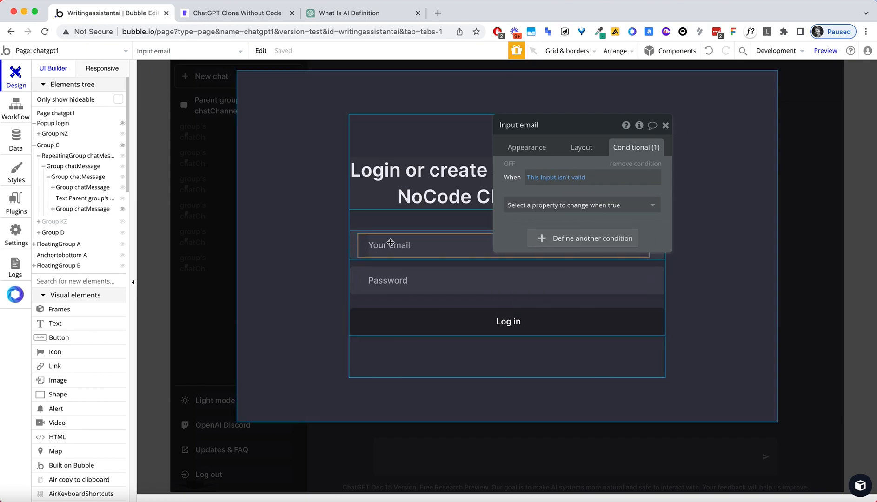
{"action": "left_click", "coordinate": [527, 149]}
{"action": "scroll", "coordinate": [583, 333], "scroll_direction": "down", "scroll_amount": 3}
{"action": "scroll", "coordinate": [580, 367], "scroll_direction": "down", "scroll_amount": 5}
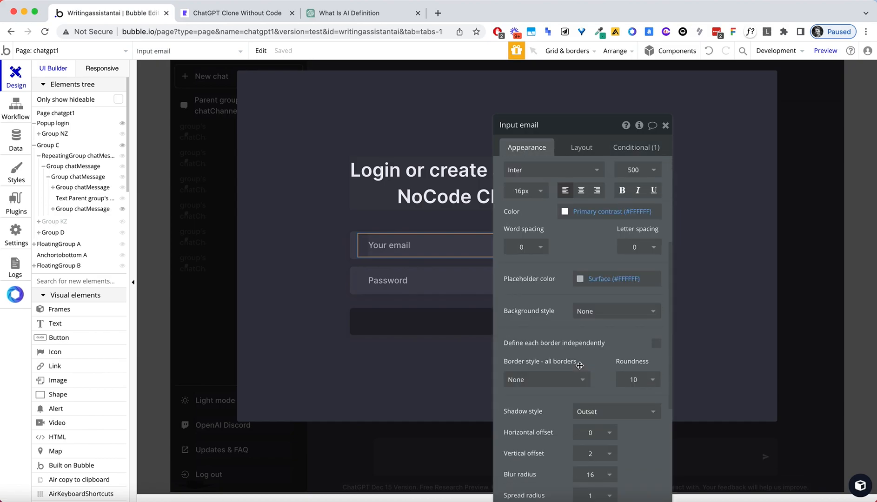
{"action": "scroll", "coordinate": [625, 379], "scroll_direction": "down", "scroll_amount": 1}
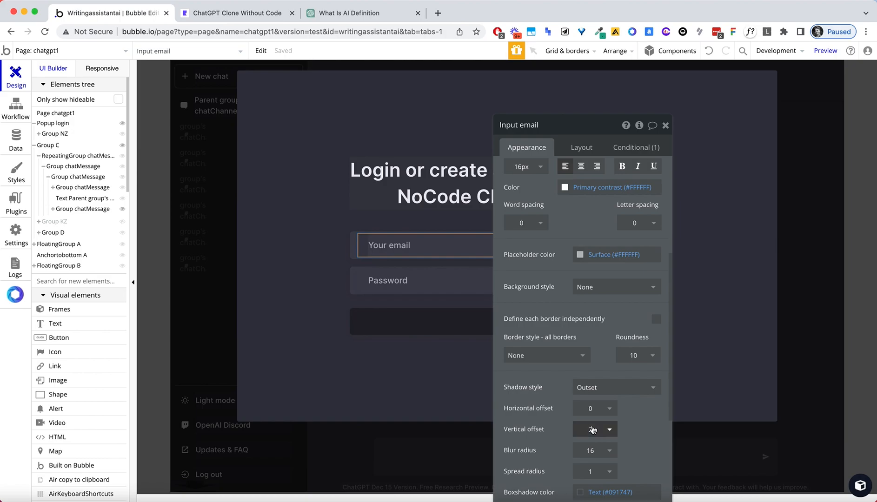
{"action": "scroll", "coordinate": [593, 428], "scroll_direction": "down", "scroll_amount": 8}
{"action": "scroll", "coordinate": [592, 417], "scroll_direction": "up", "scroll_amount": 18}
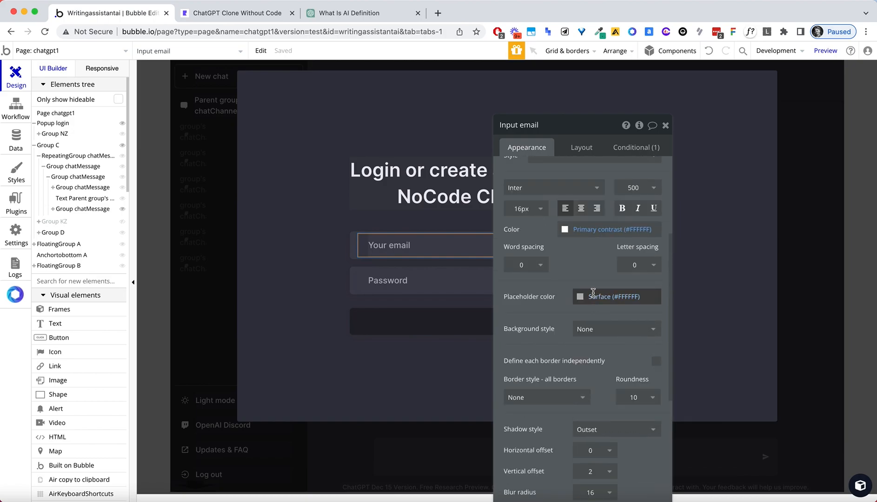
{"action": "scroll", "coordinate": [579, 286], "scroll_direction": "down", "scroll_amount": 8}
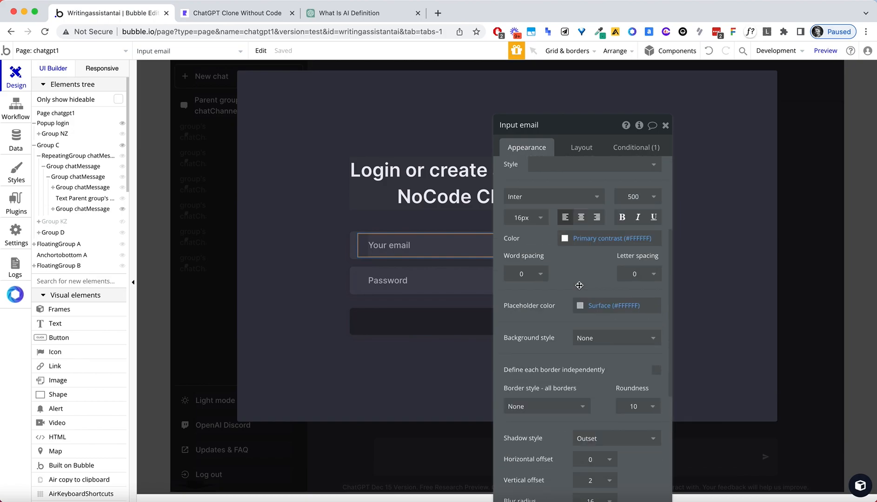
{"action": "scroll", "coordinate": [582, 318], "scroll_direction": "down", "scroll_amount": 6}
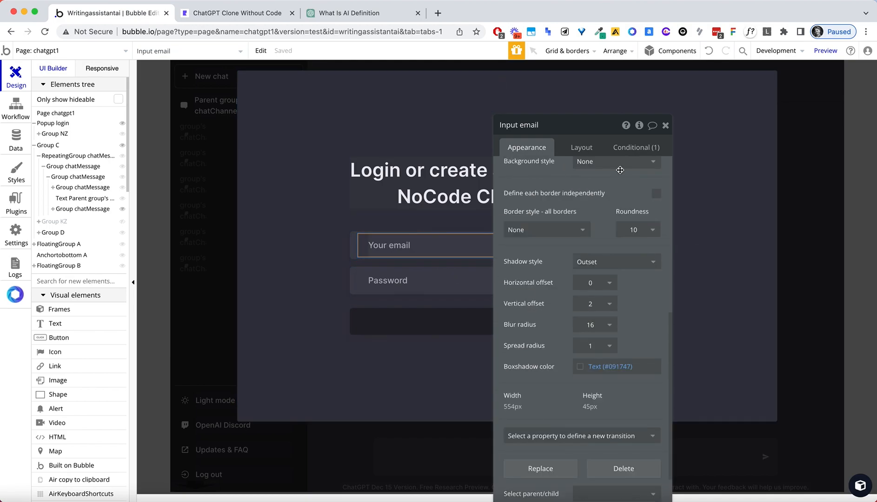
{"action": "left_click", "coordinate": [630, 147]}
{"action": "left_click", "coordinate": [580, 147]}
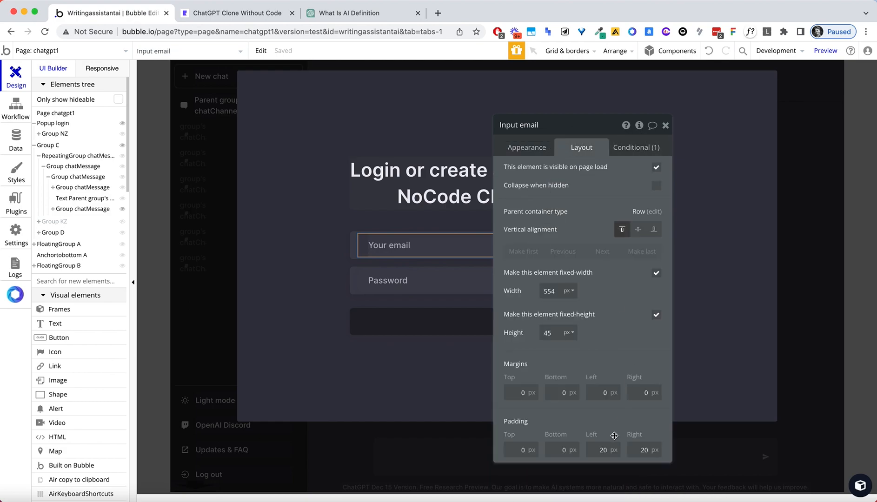
{"action": "key", "text": "Tab"}
{"action": "type", "text": "0"}
{"action": "key", "text": "Return"}
Set the password input's left and right padding to 0.
{"action": "left_click", "coordinate": [399, 285]}
{"action": "left_click", "coordinate": [599, 449]}
{"action": "type", "text": "0"}
{"action": "key", "text": "Tab"}
{"action": "type", "text": "0"}
{"action": "key", "text": "Return"}
Select the login popup that holds the form, then deselect it.
{"action": "left_click", "coordinate": [406, 363]}
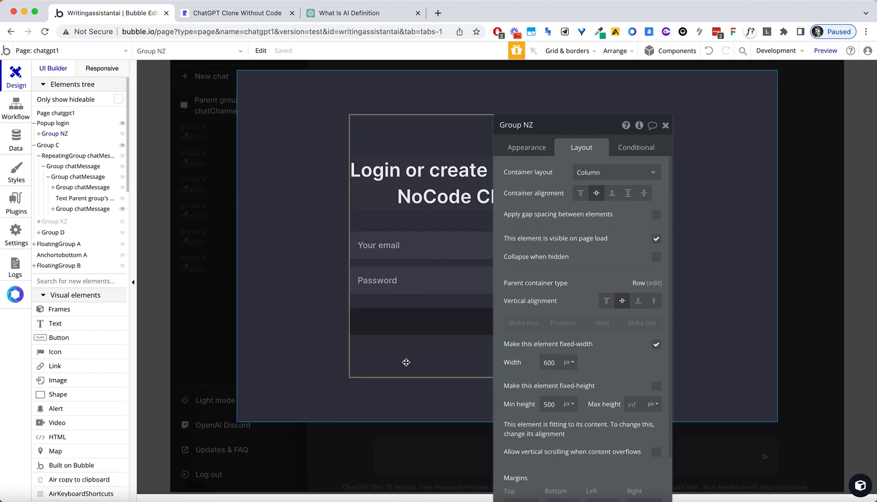
{"action": "left_click", "coordinate": [295, 297]}
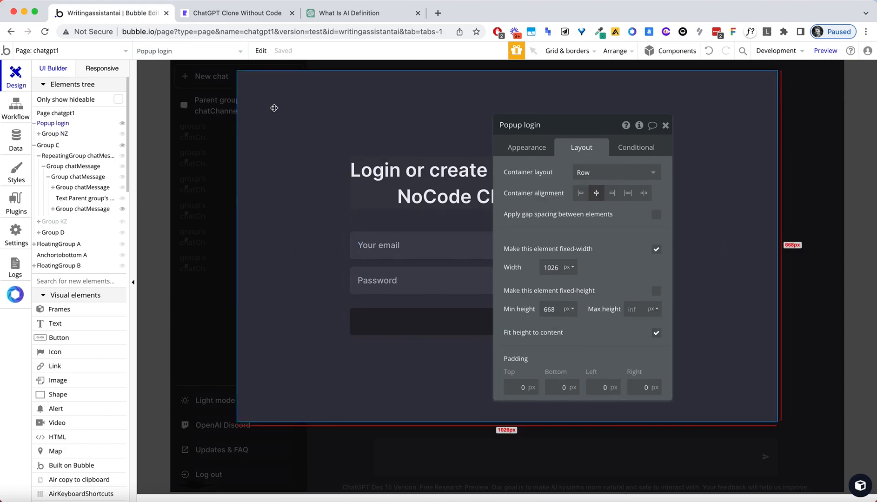
{"action": "left_click", "coordinate": [162, 201]}
Hide the login popup and inspect the chat list's data source search.
{"action": "left_click", "coordinate": [151, 144]}
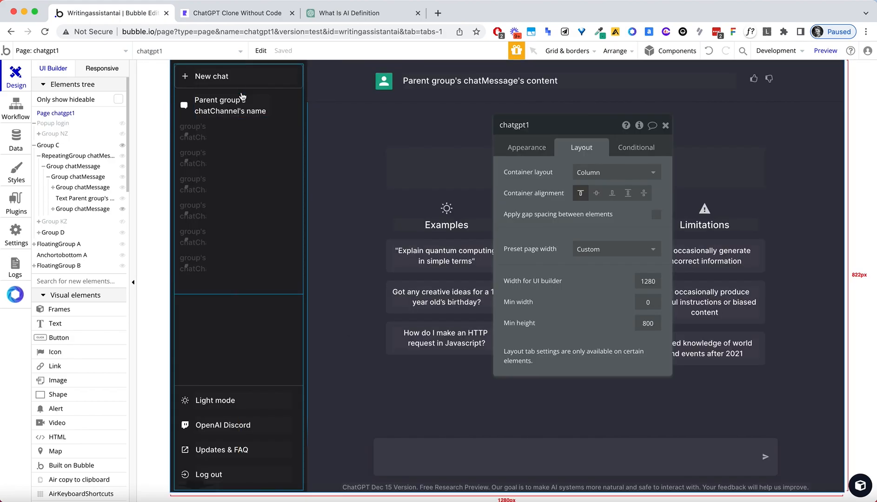
{"action": "left_click", "coordinate": [295, 150]}
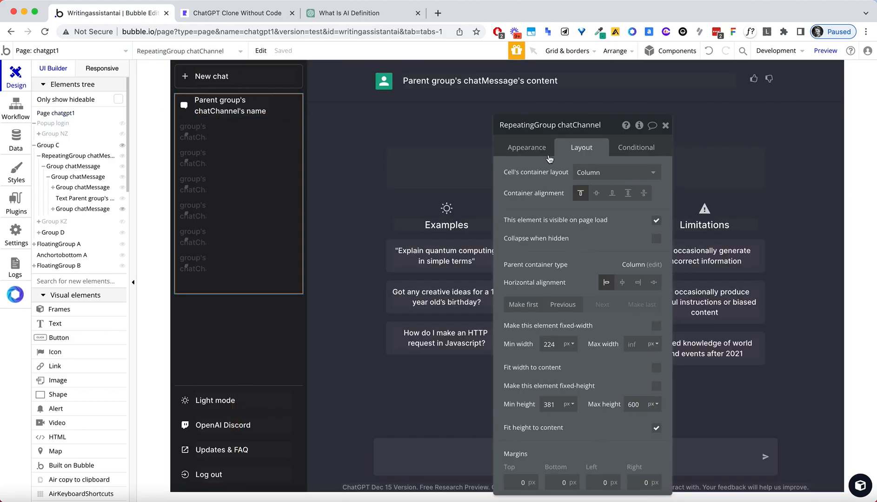
{"action": "left_click", "coordinate": [526, 147]}
{"action": "left_click", "coordinate": [590, 198]}
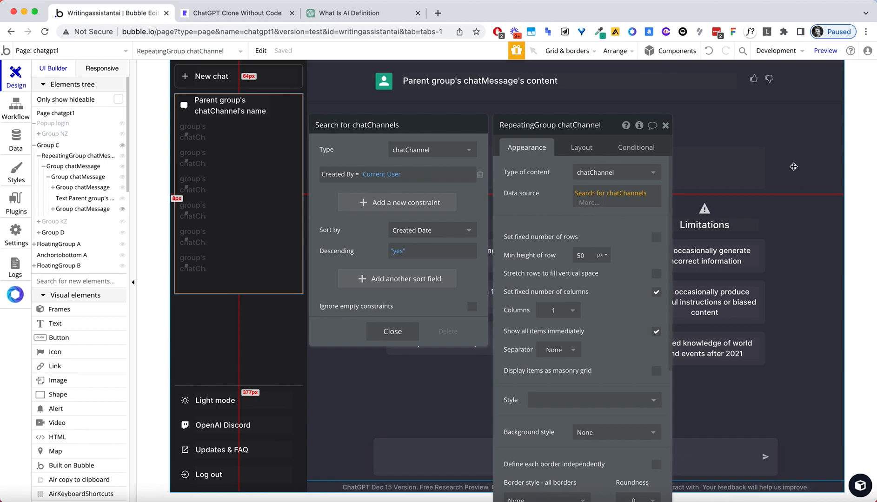
Add a Created By = Current User constraint to the chatMessages search, then go to the preview.
{"action": "left_click", "coordinate": [794, 167]}
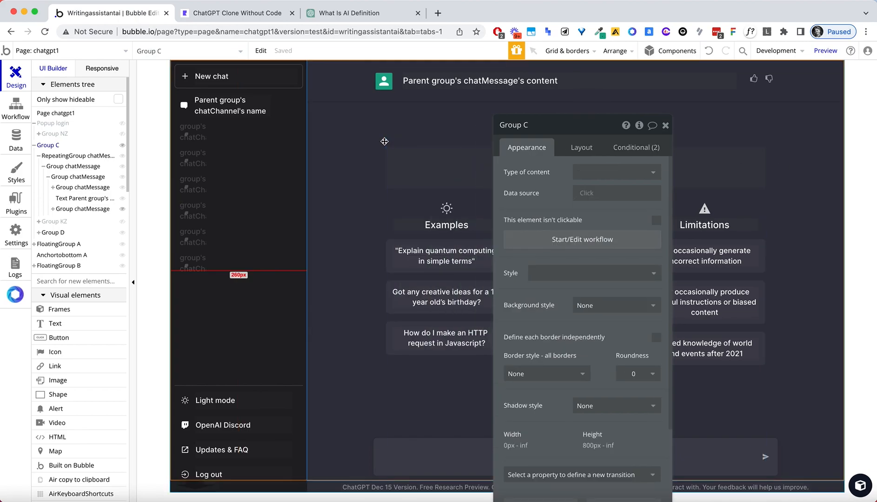
{"action": "left_click", "coordinate": [333, 107]}
{"action": "left_click", "coordinate": [616, 194]}
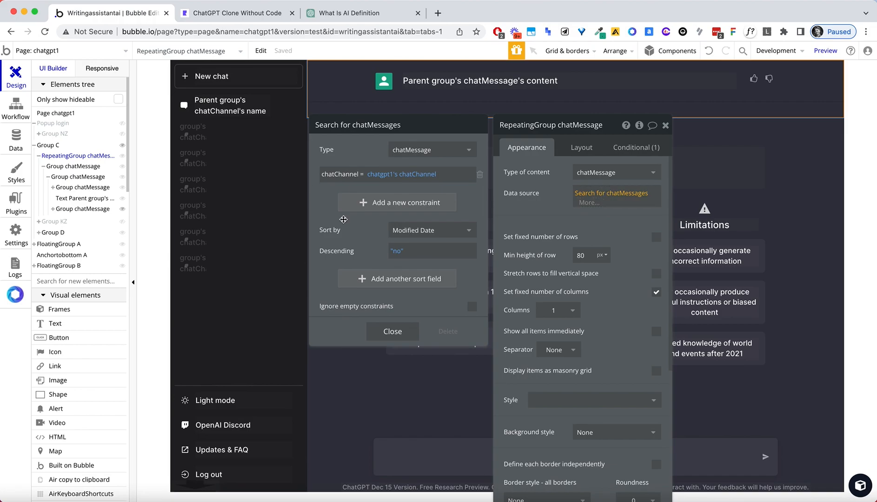
{"action": "left_click", "coordinate": [355, 211]}
{"action": "type", "text": "create"}
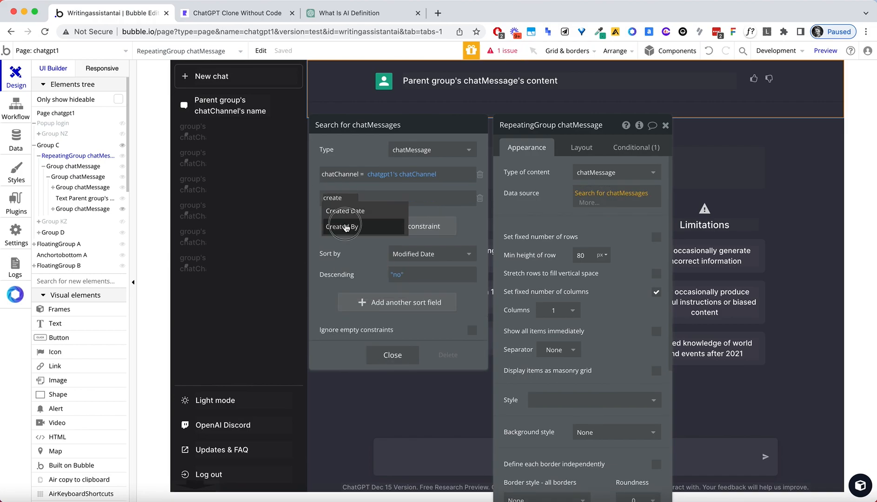
{"action": "left_click", "coordinate": [344, 226]}
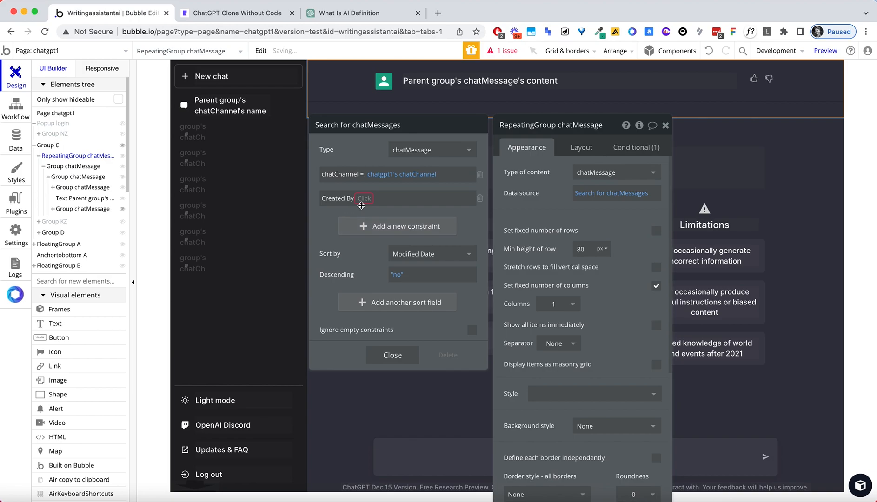
{"action": "left_click", "coordinate": [361, 210]}
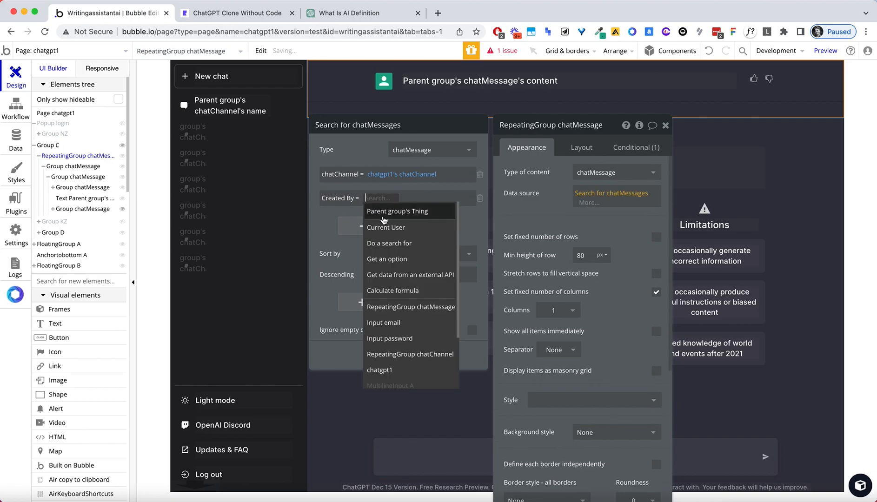
{"action": "left_click", "coordinate": [386, 228]}
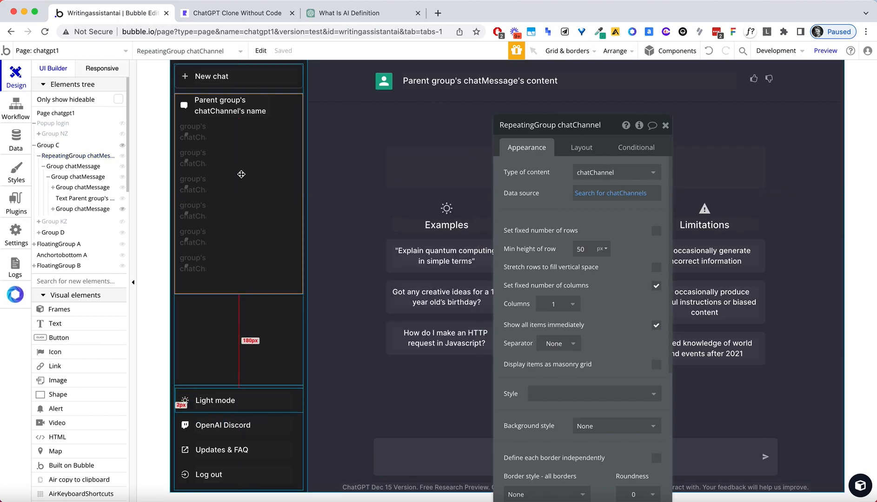
{"action": "left_click", "coordinate": [204, 13]}
Reload the ChatGPT Clone preview page, glancing at real ChatGPT for reference.
{"action": "left_click", "coordinate": [201, 31]}
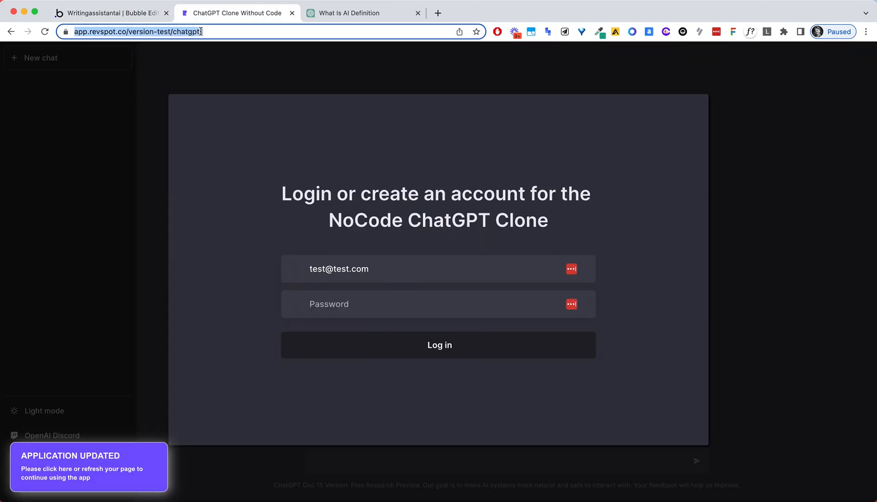
{"action": "key", "text": "Return"}
{"action": "left_click", "coordinate": [337, 14]}
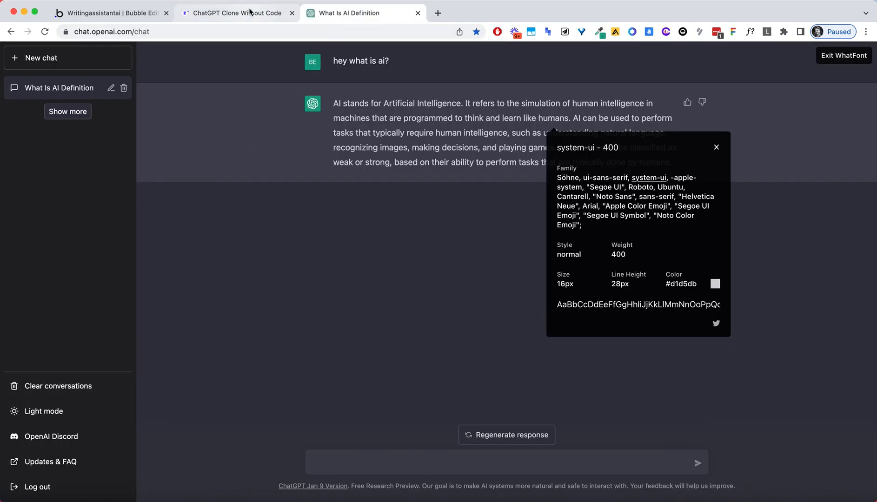
{"action": "left_click", "coordinate": [223, 17]}
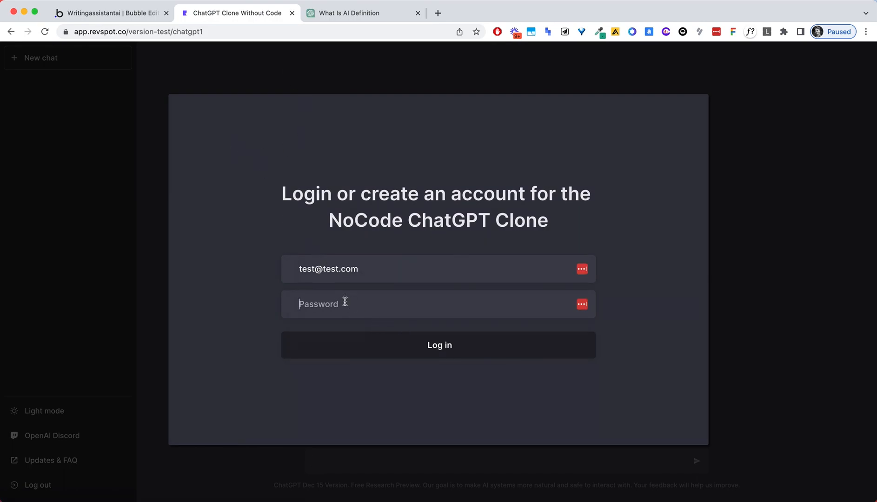
Enter the test account's password and log in to the preview.
{"action": "left_click", "coordinate": [344, 302]}
{"action": "type", "text": "test"}
{"action": "left_click", "coordinate": [418, 343]}
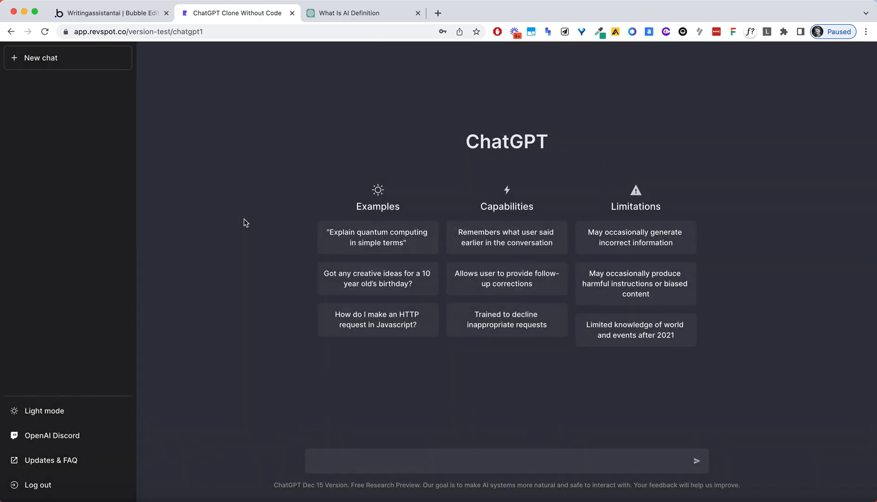
Dismiss the browser's password prompts and send 'What is ai?' in the preview chat.
{"action": "left_click", "coordinate": [477, 46]}
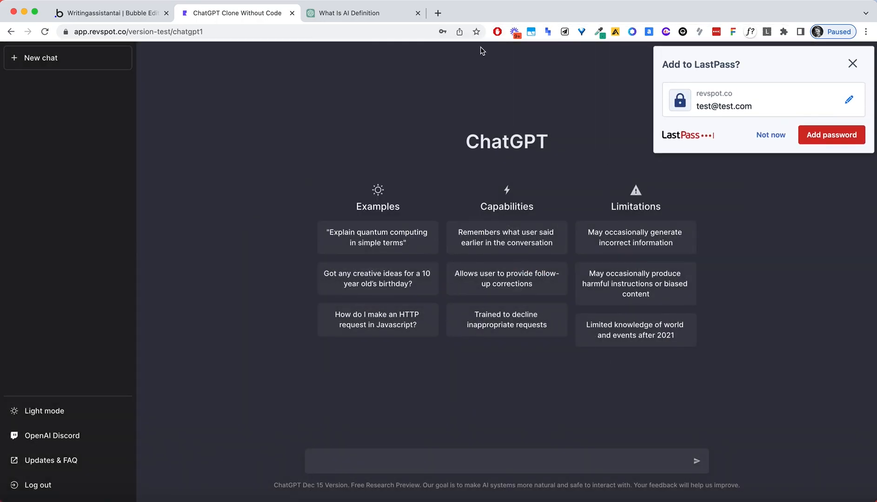
{"action": "left_click", "coordinate": [857, 65]}
{"action": "left_click", "coordinate": [383, 459]}
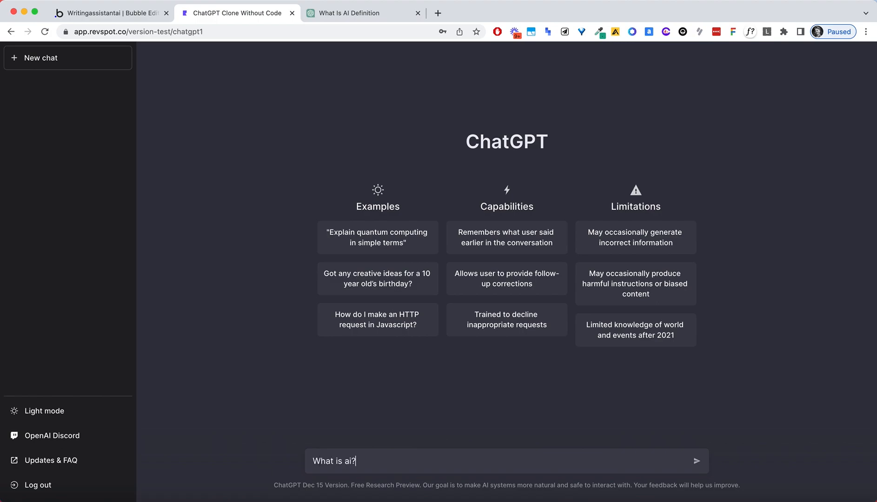
{"action": "key", "text": "Return"}
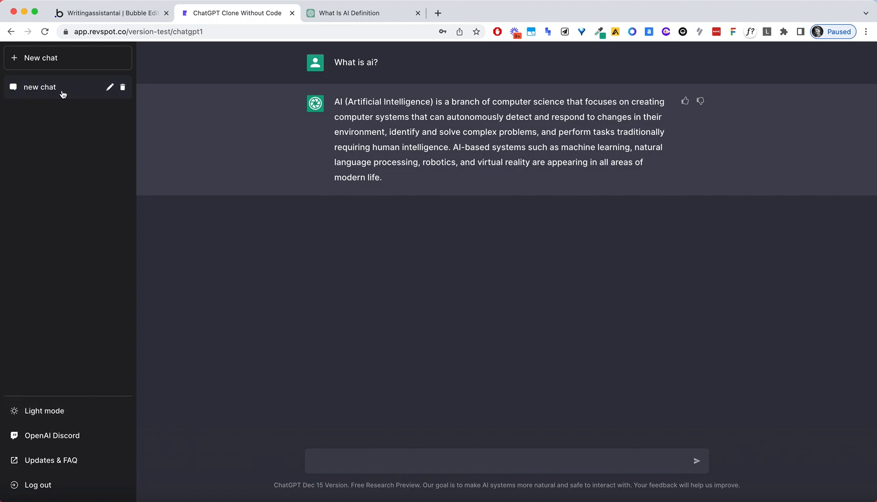
Try deleting the new chat with its trash icon, then return to the Bubble editor.
{"action": "left_click", "coordinate": [333, 14]}
{"action": "left_click", "coordinate": [235, 15]}
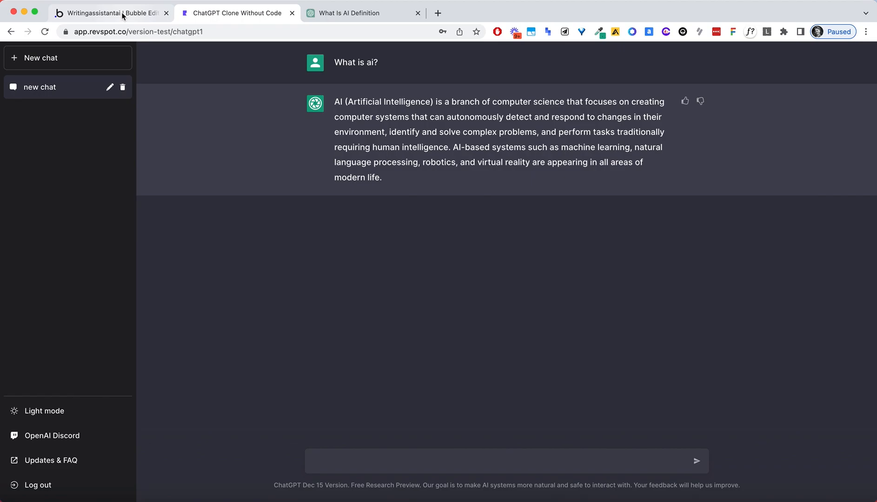
{"action": "left_click", "coordinate": [123, 88]}
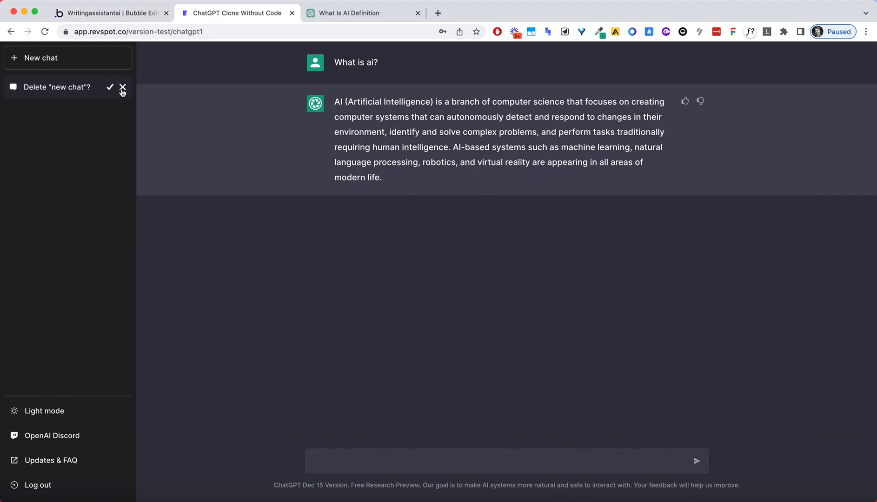
{"action": "left_click", "coordinate": [124, 16]}
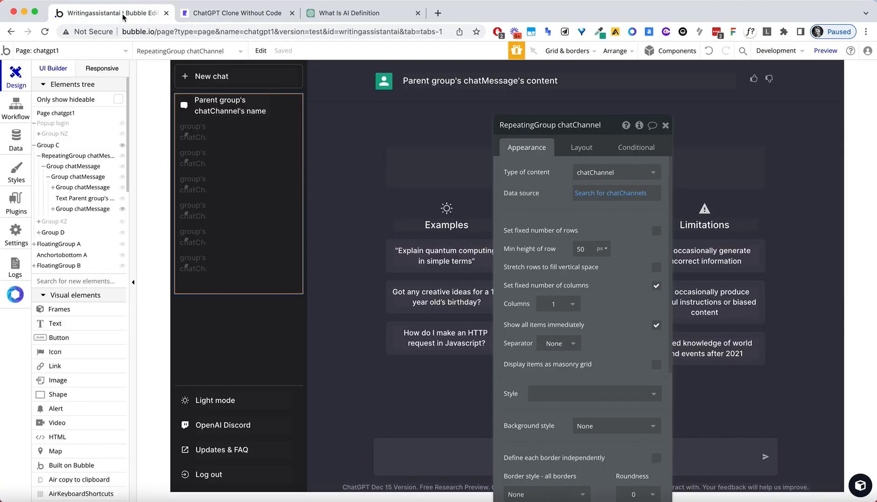
Inspect the Group chatChannel row, the floating groups and the chatChannel repeating group.
{"action": "left_click", "coordinate": [280, 110]}
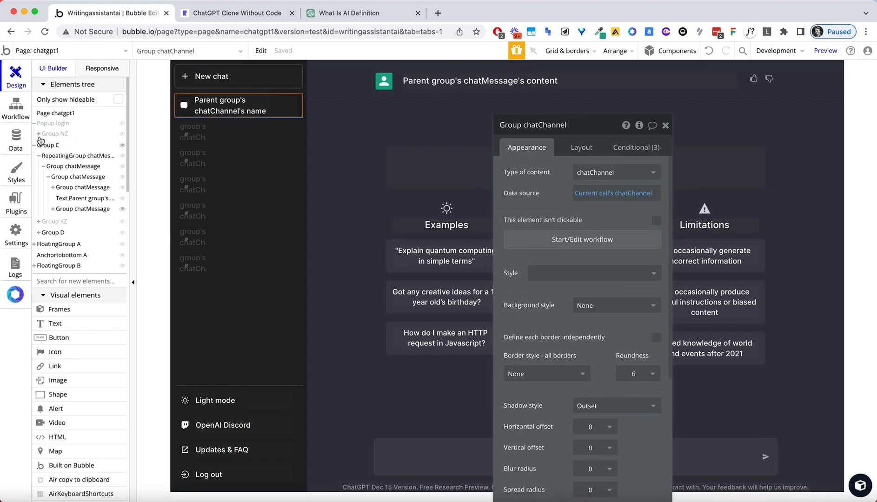
{"action": "left_click", "coordinate": [52, 245]}
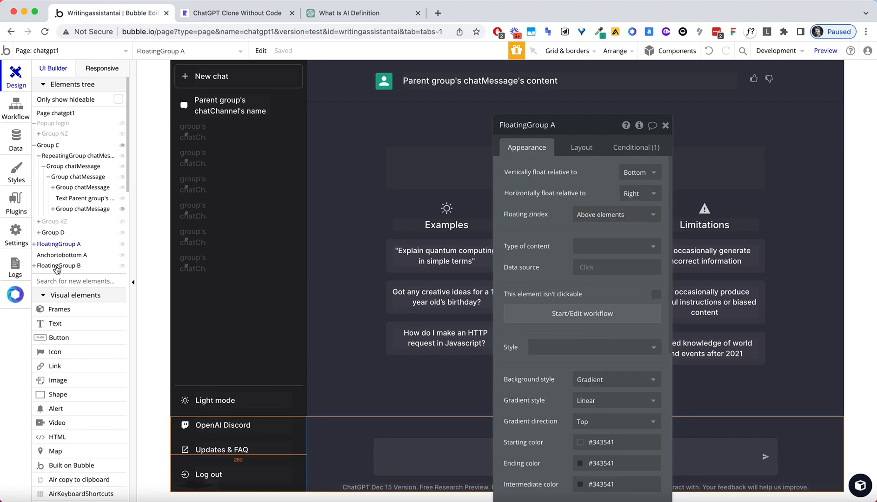
{"action": "left_click", "coordinate": [56, 266]}
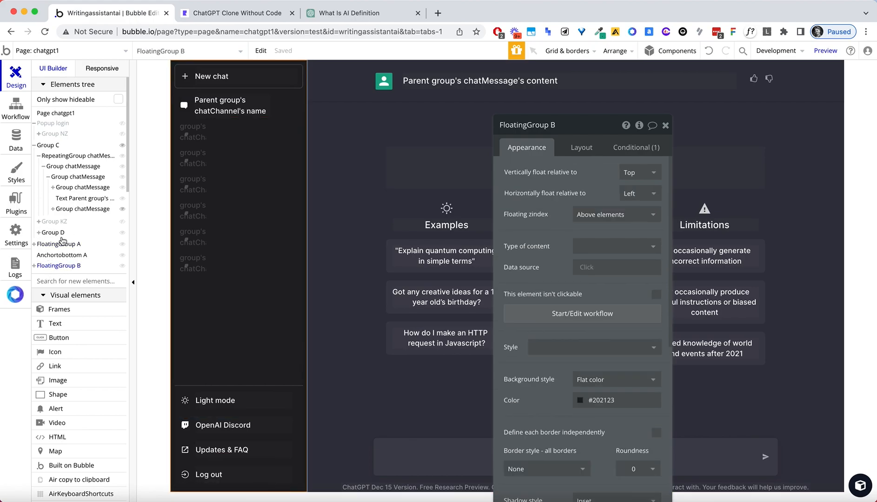
{"action": "left_click", "coordinate": [60, 256]}
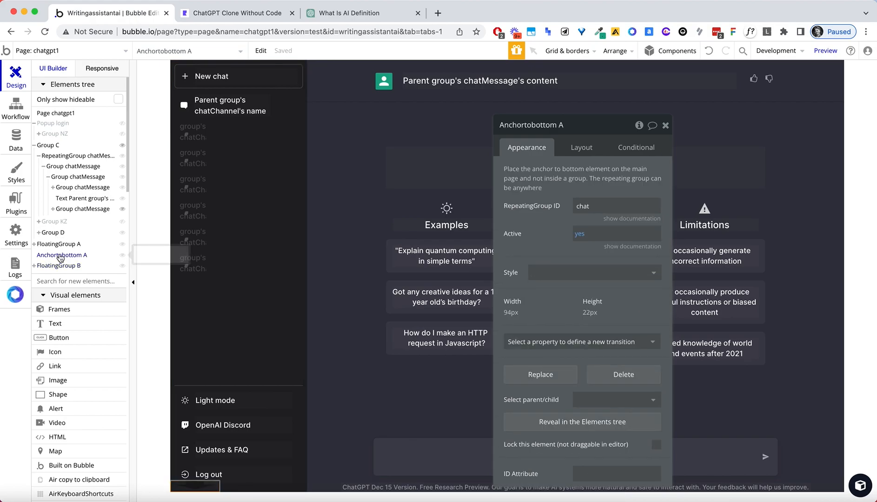
{"action": "left_click", "coordinate": [58, 245]}
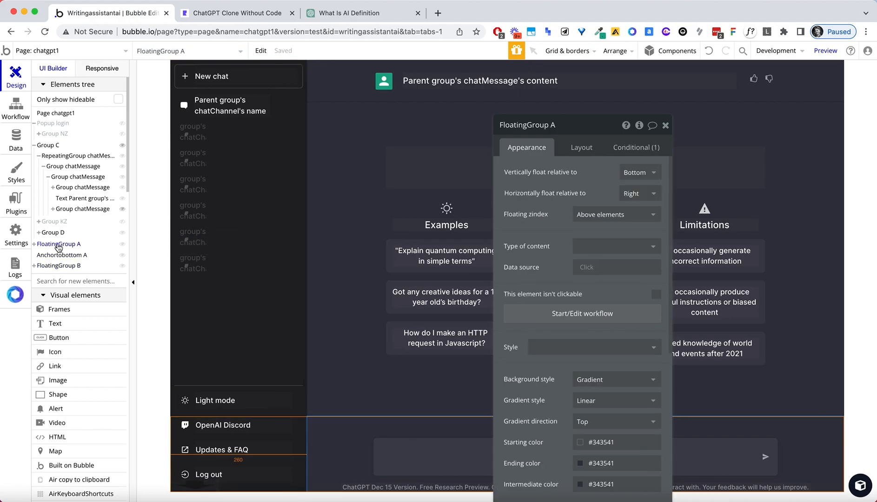
{"action": "left_click", "coordinate": [266, 167]}
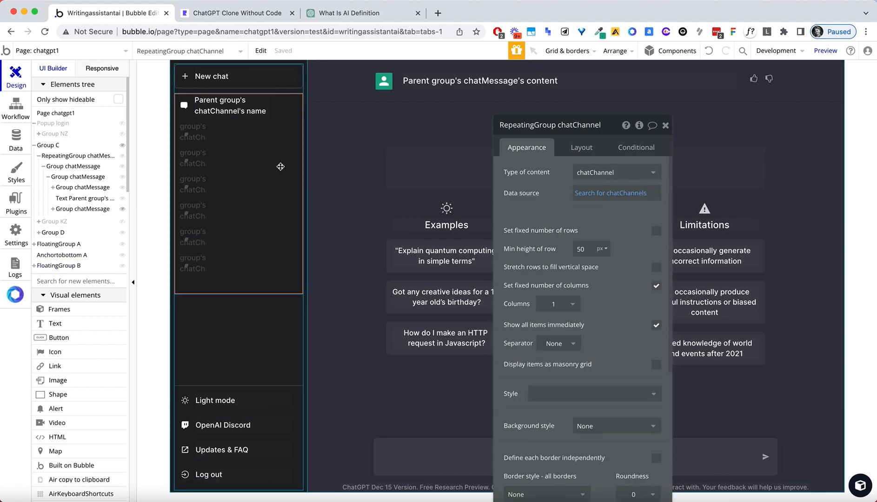
{"action": "left_click", "coordinate": [288, 113]}
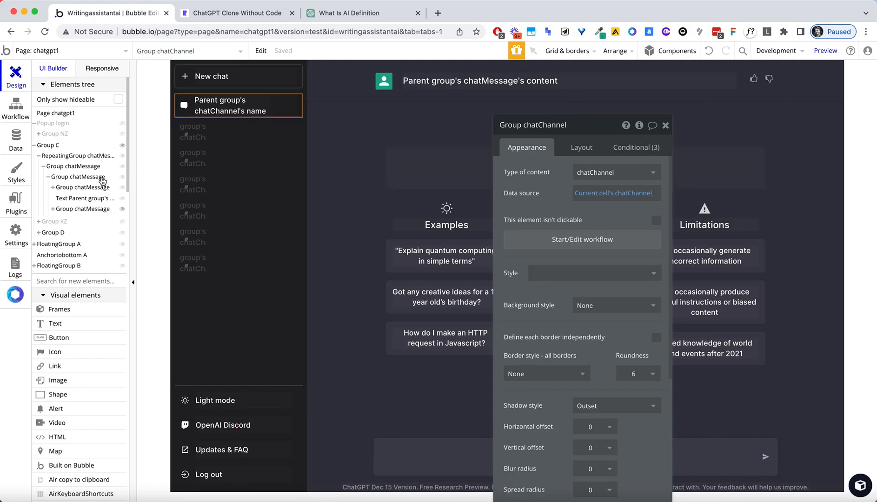
Collapse Group C and expand FloatingGroup B down to the inner Group B.
{"action": "left_click", "coordinate": [46, 145]}
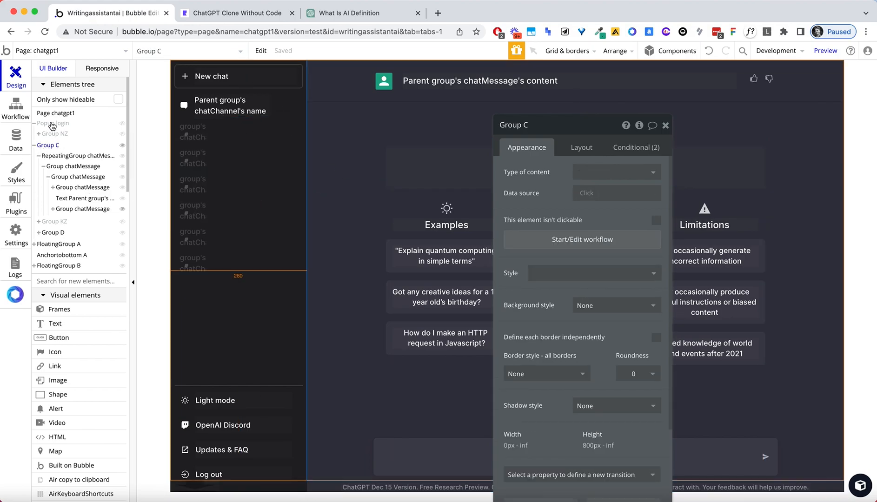
{"action": "left_click", "coordinate": [33, 145]}
{"action": "left_click", "coordinate": [54, 159]}
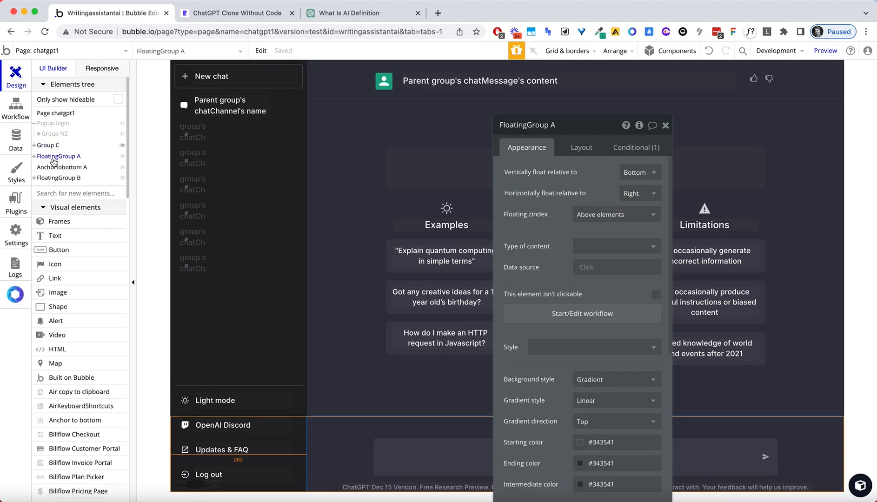
{"action": "left_click", "coordinate": [34, 157]}
{"action": "left_click", "coordinate": [34, 157]}
{"action": "left_click", "coordinate": [34, 178]}
{"action": "left_click", "coordinate": [39, 188]}
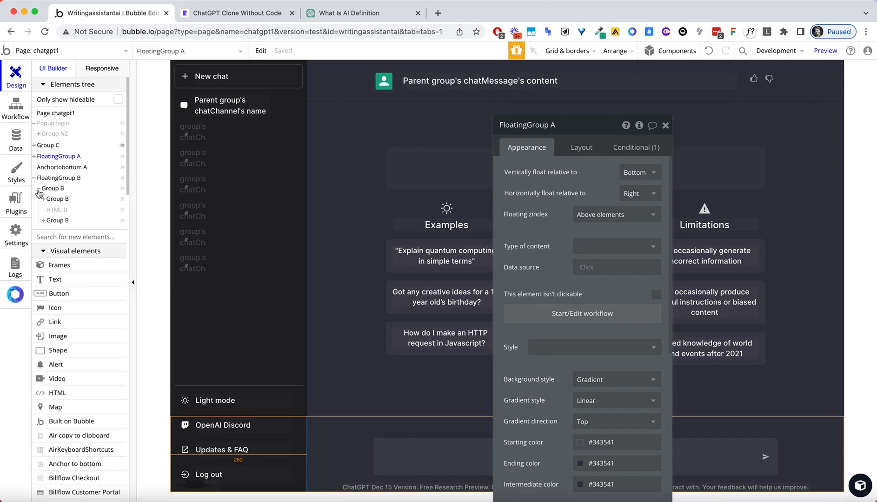
{"action": "left_click", "coordinate": [52, 200]}
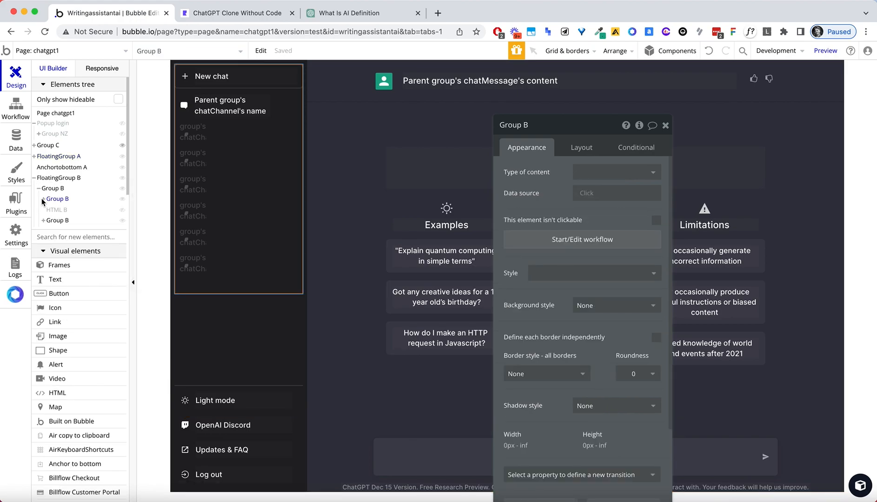
{"action": "left_click", "coordinate": [43, 199]}
{"action": "left_click", "coordinate": [44, 199]}
{"action": "left_click", "coordinate": [44, 200]}
{"action": "left_click", "coordinate": [47, 201]}
{"action": "left_click", "coordinate": [47, 201]}
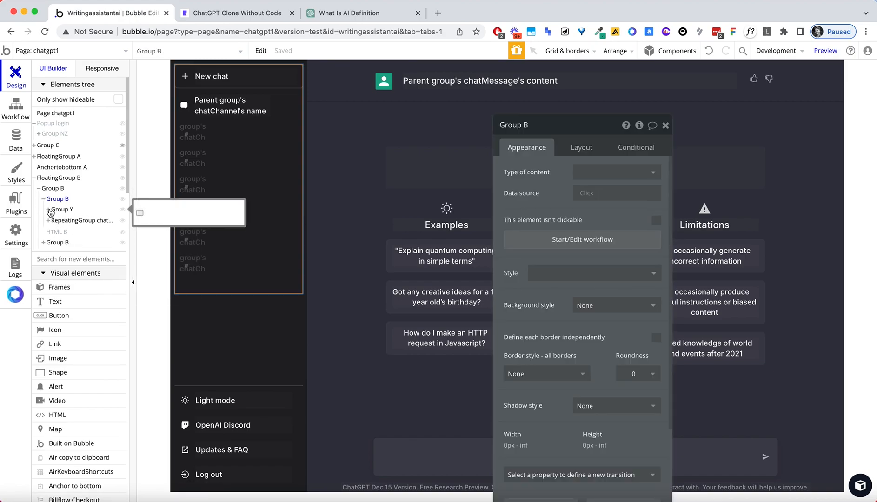
Expand Group Y, RepeatingGroup chatChannel and Group chatChannel to list the row's contents.
{"action": "left_click", "coordinate": [50, 212]}
{"action": "left_click", "coordinate": [48, 210]}
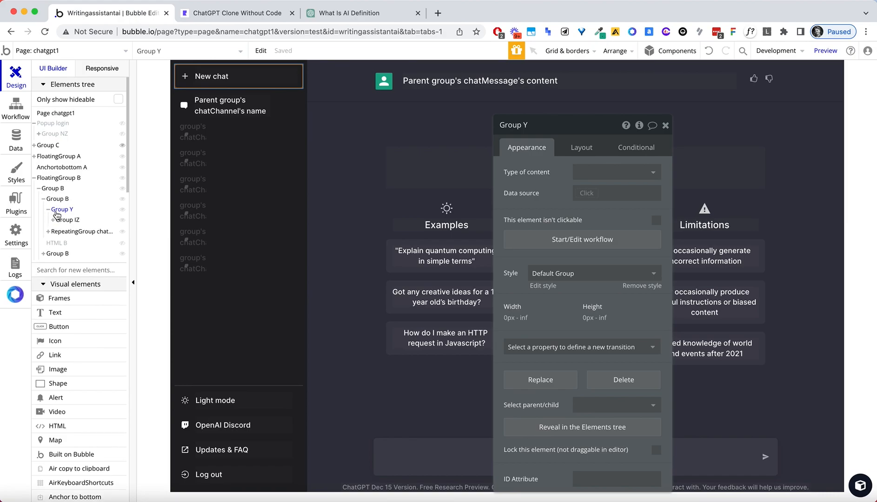
{"action": "left_click", "coordinate": [65, 233]}
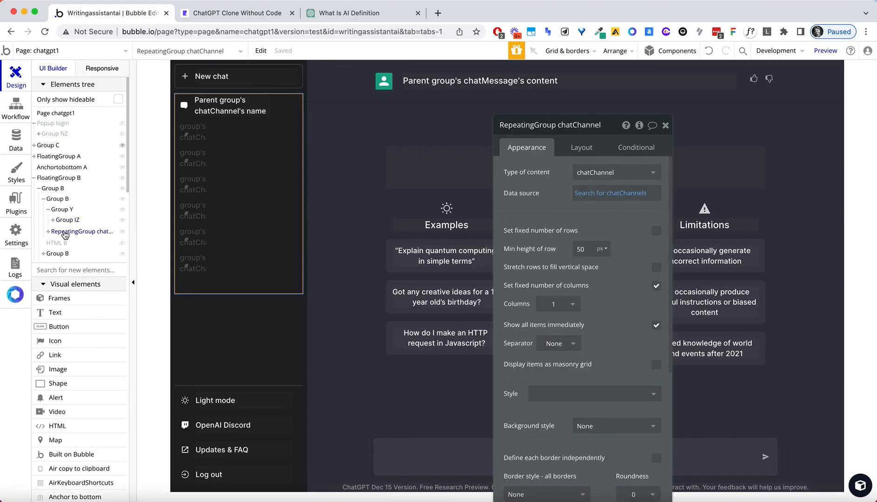
{"action": "left_click", "coordinate": [48, 232]}
{"action": "left_click", "coordinate": [59, 242]}
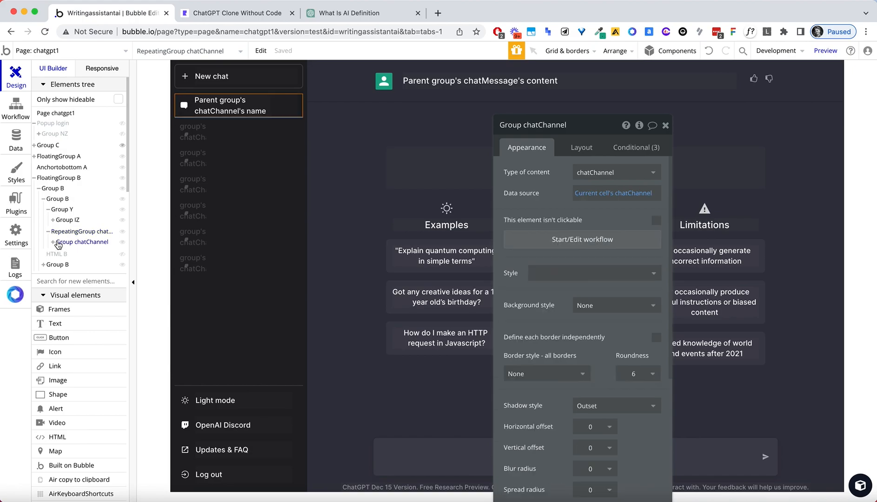
{"action": "left_click", "coordinate": [52, 242]}
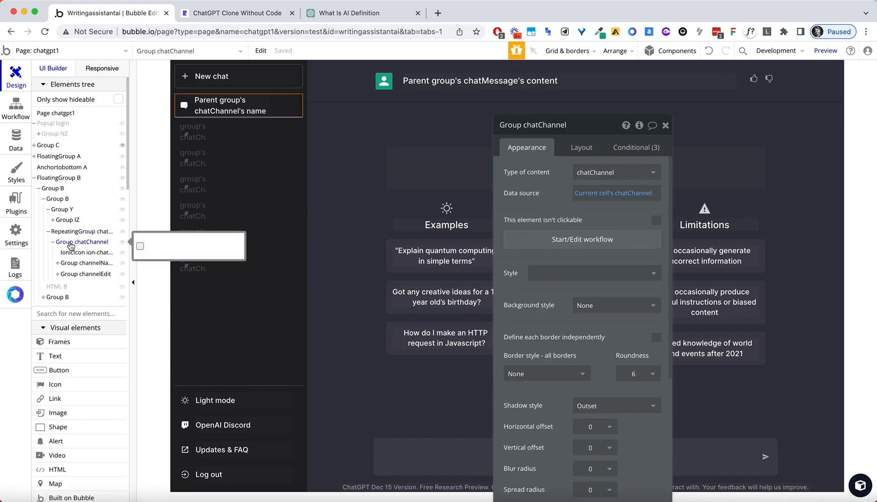
Copy the Group chatChannel row and paste it into the sidebar's bottom Group B.
{"action": "right_click", "coordinate": [70, 243]}
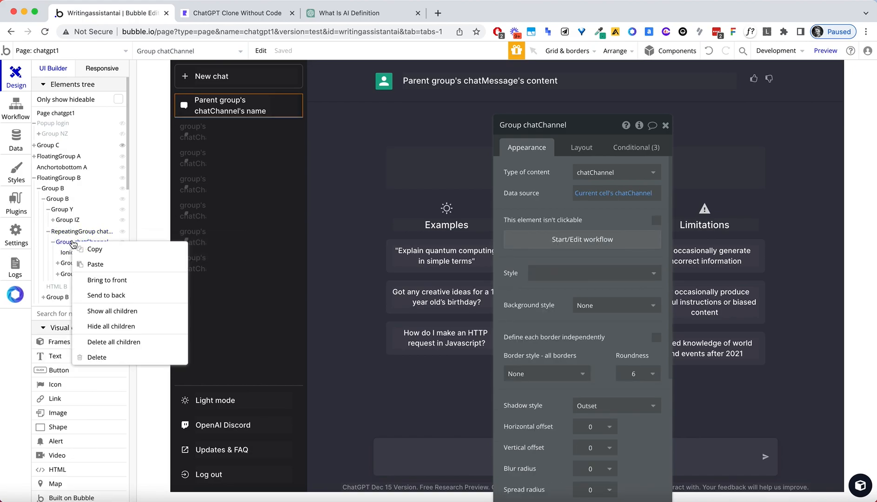
{"action": "right_click", "coordinate": [293, 100]}
{"action": "mouse_move", "coordinate": [347, 263]}
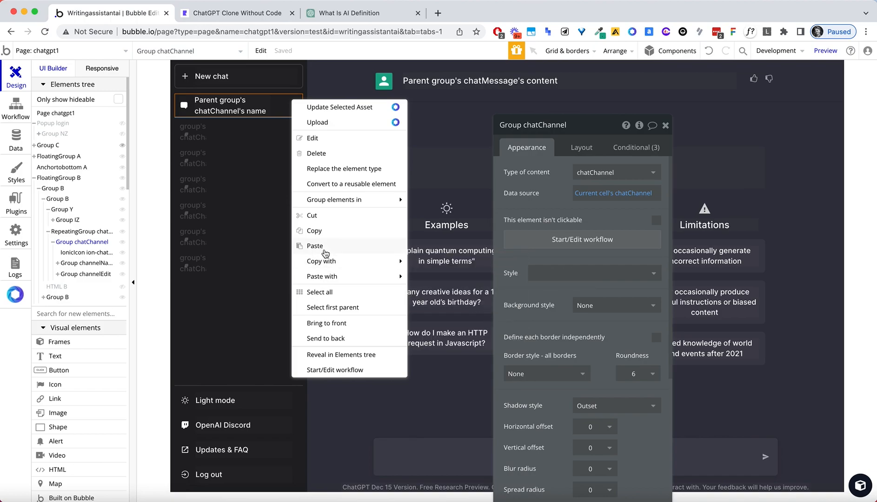
{"action": "left_click", "coordinate": [327, 231]}
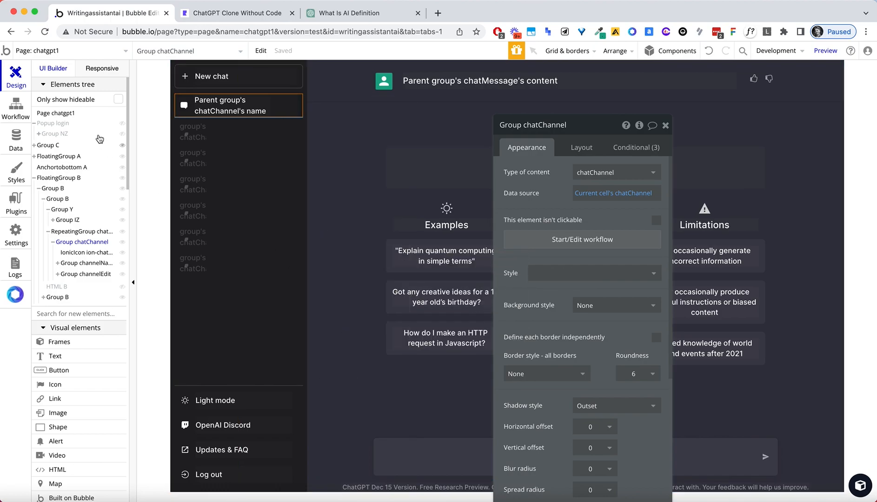
{"action": "right_click", "coordinate": [296, 410]}
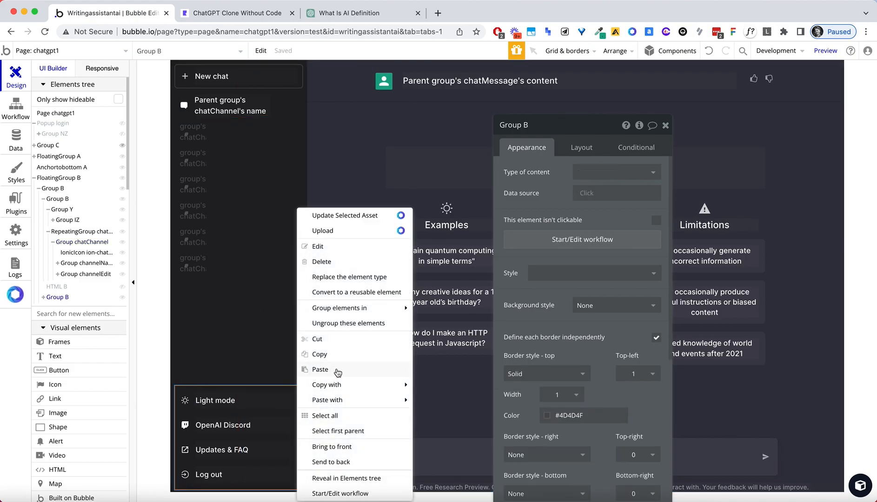
{"action": "left_click", "coordinate": [281, 397]}
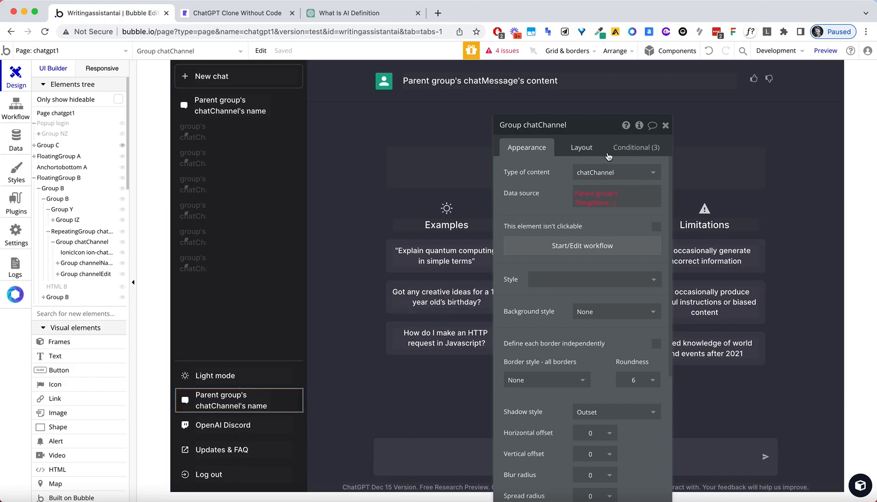
Make the pasted row first so it sits above Light mode, and select its icon.
{"action": "left_click", "coordinate": [588, 147]}
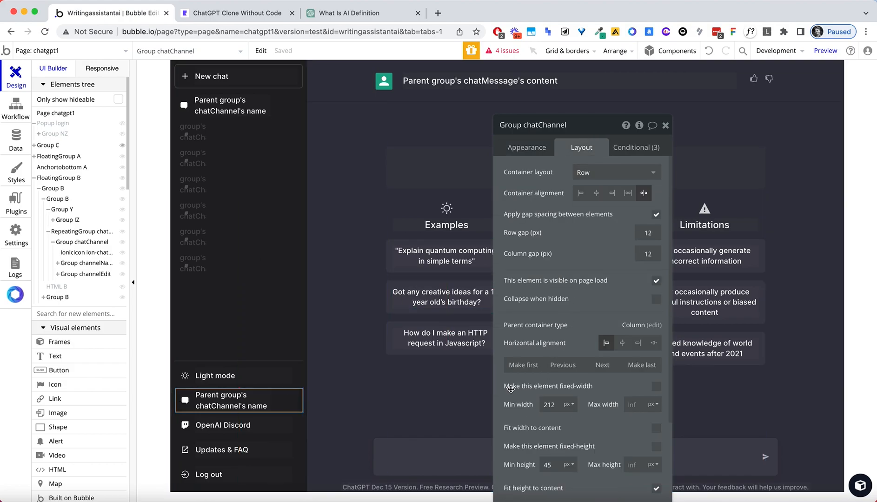
{"action": "left_click", "coordinate": [516, 365]}
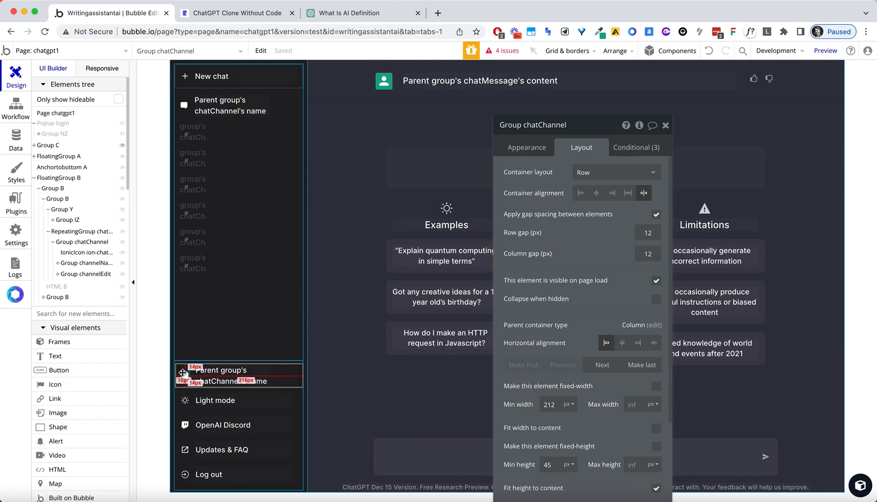
{"action": "left_click", "coordinate": [350, 13]}
{"action": "left_click", "coordinate": [143, 14]}
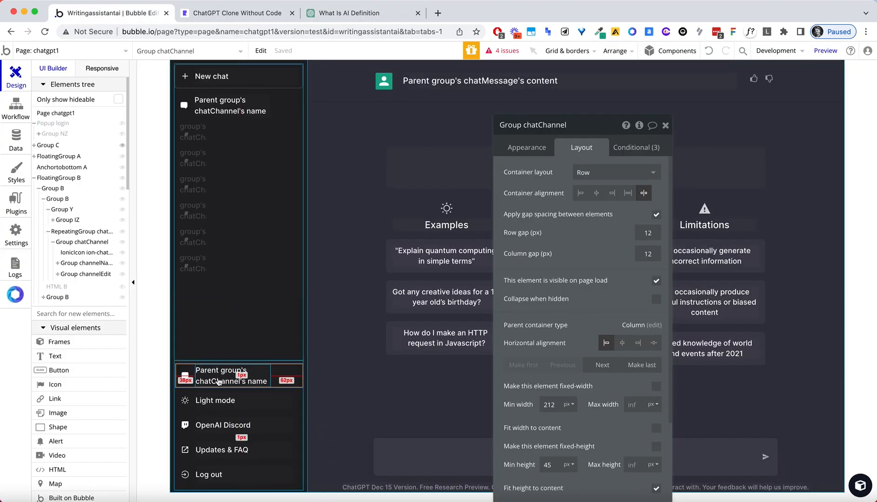
{"action": "left_click", "coordinate": [185, 375]}
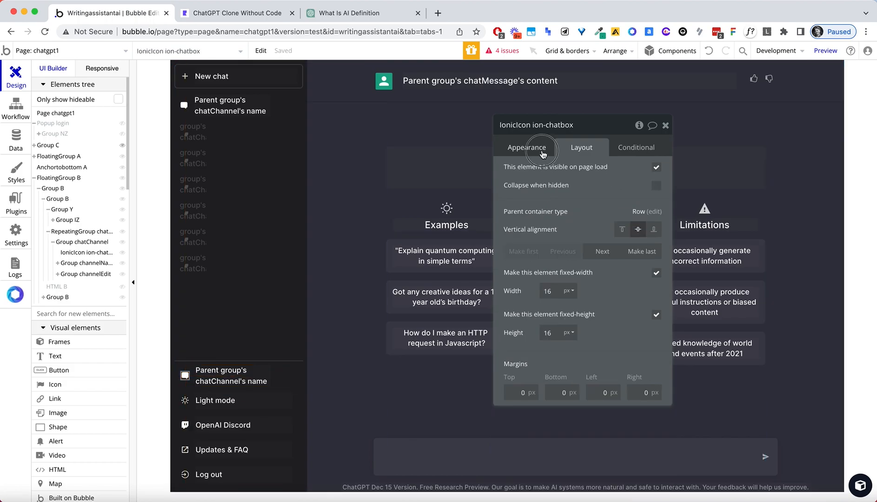
Change the pasted row's icon to the ion-android-delete trash can.
{"action": "left_click", "coordinate": [541, 153]}
{"action": "left_click", "coordinate": [621, 181]}
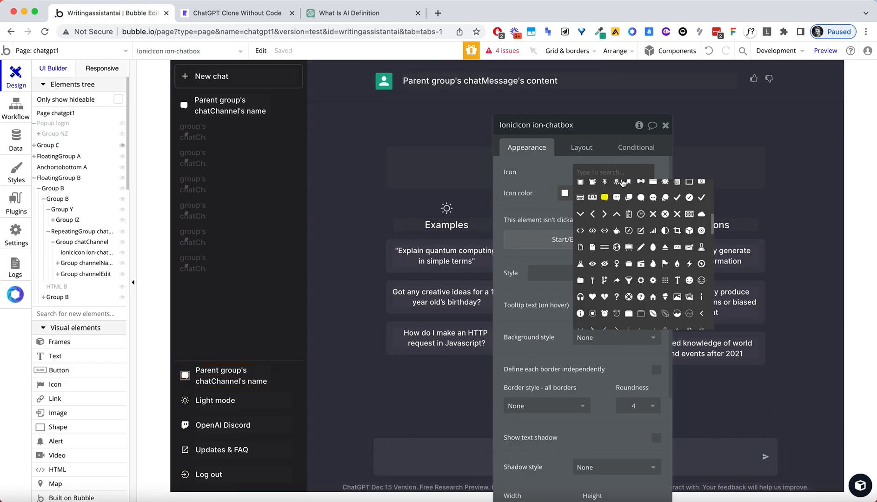
{"action": "type", "text": "bin"}
{"action": "type", "text": "del"}
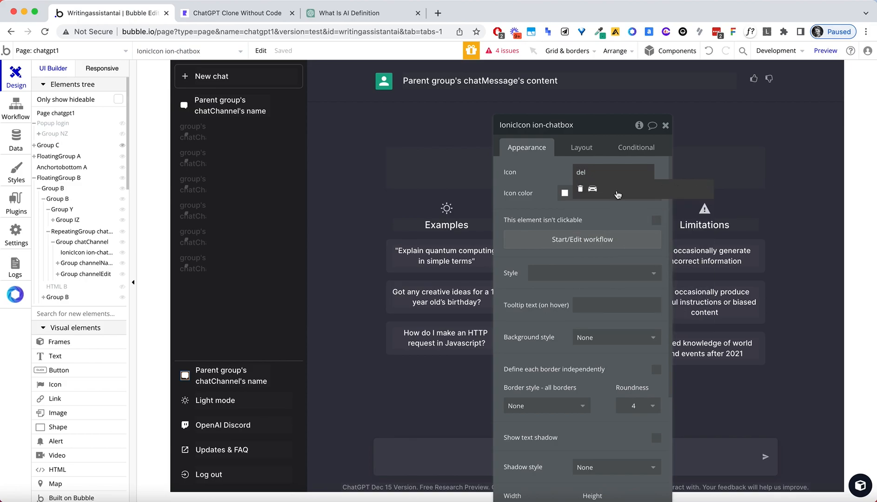
{"action": "left_click", "coordinate": [580, 188]}
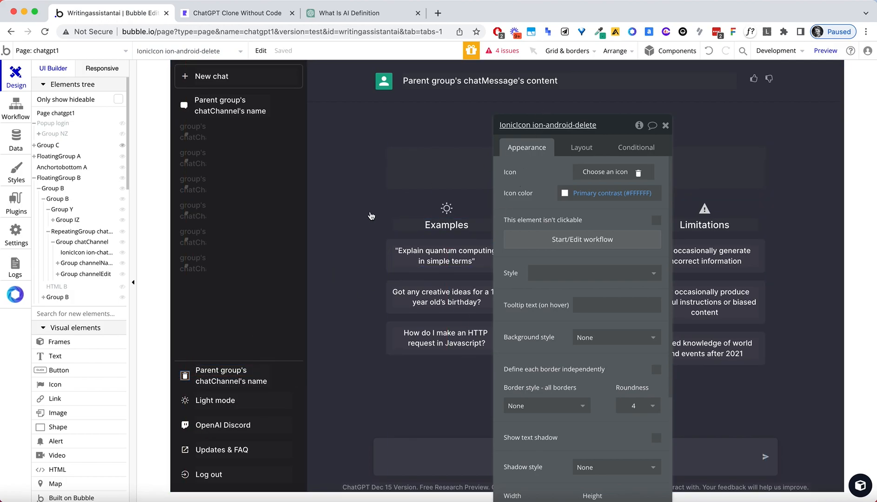
Replace the row label's dynamic chat name with the text 'Clear conversations'.
{"action": "left_click", "coordinate": [204, 372]}
{"action": "left_click", "coordinate": [534, 172]}
{"action": "key", "text": "BackSpace"}
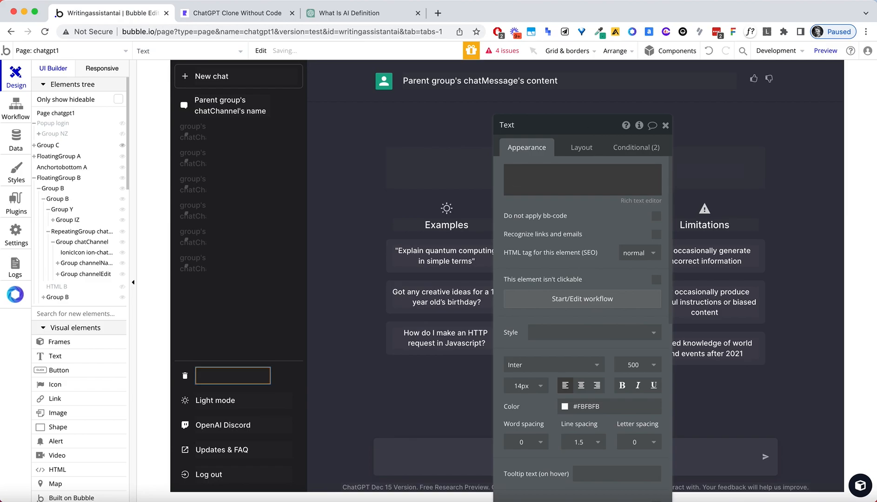
{"action": "type", "text": "Clear Con"}
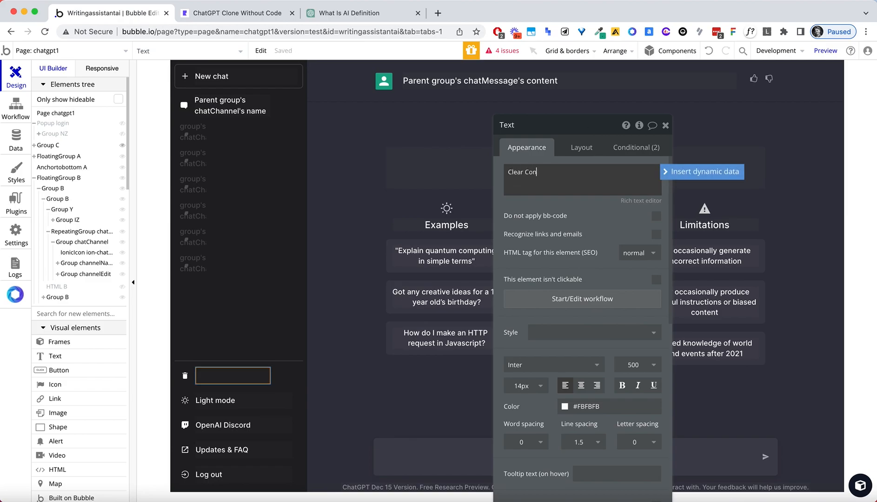
{"action": "left_click", "coordinate": [377, 18]}
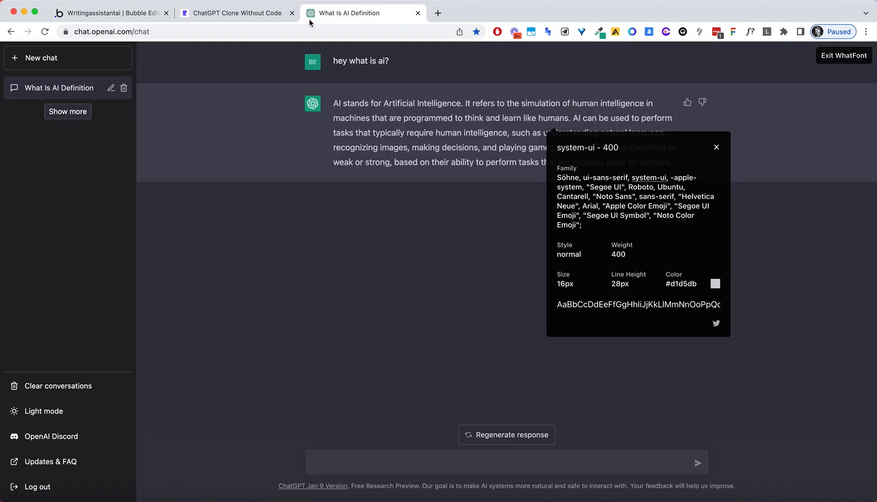
{"action": "left_click", "coordinate": [111, 13]}
{"action": "triple_click", "coordinate": [530, 176]}
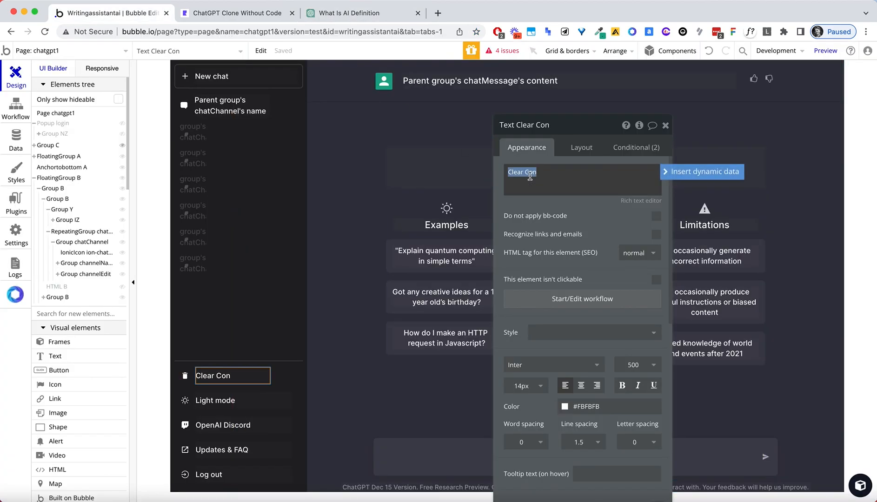
{"action": "type", "text": "Clear"}
{"action": "left_click", "coordinate": [579, 217]}
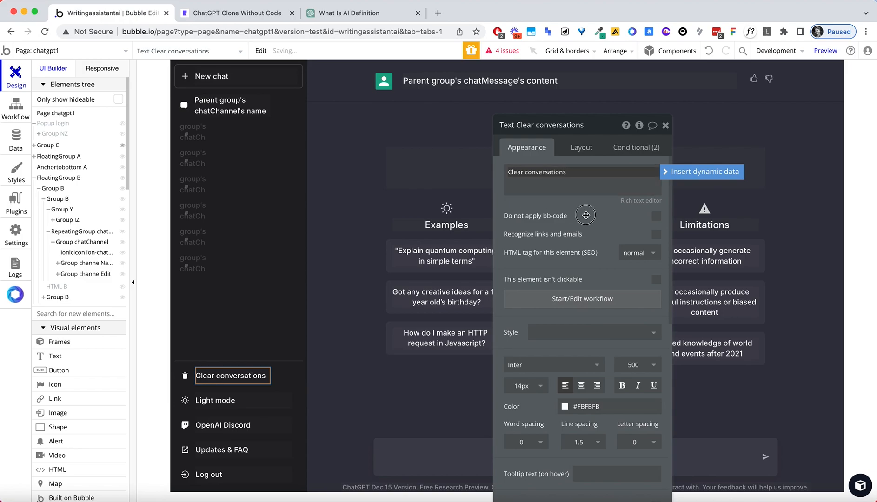
{"action": "left_click", "coordinate": [289, 375]}
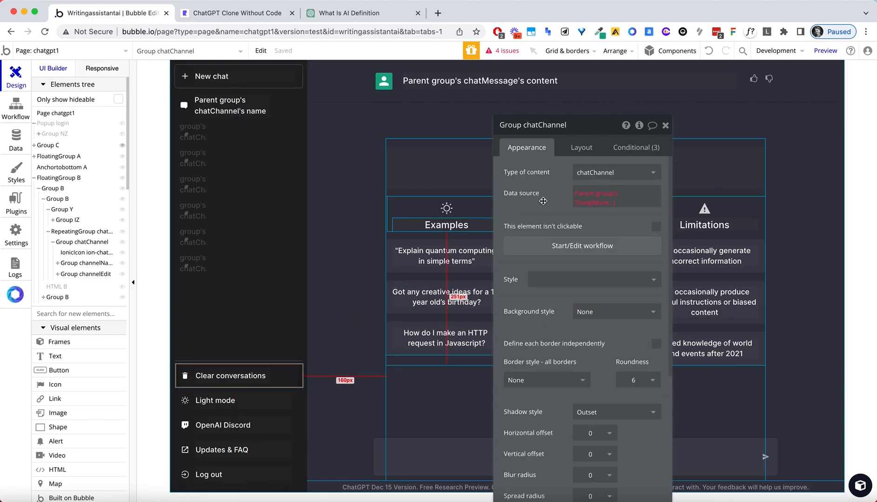
Set the Clear conversations group's Type of content to blank instead of chatChannel.
{"action": "left_click", "coordinate": [597, 200]}
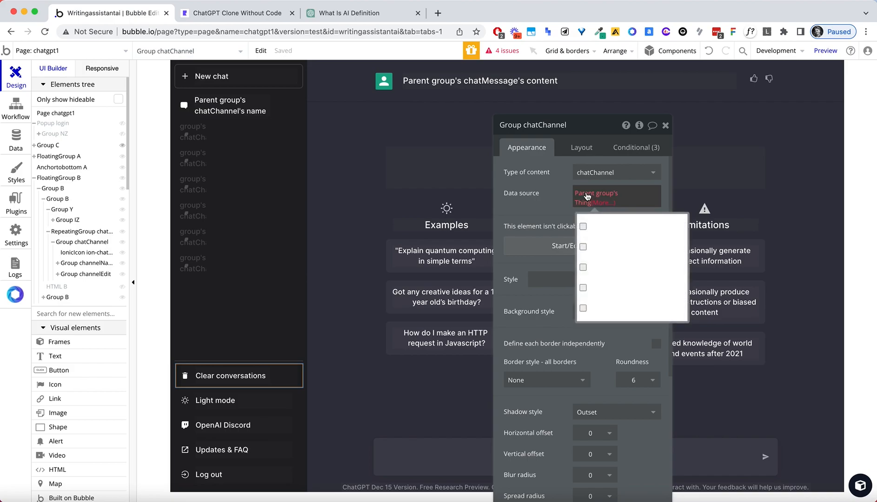
{"action": "left_click", "coordinate": [602, 203]}
{"action": "left_click", "coordinate": [607, 175]}
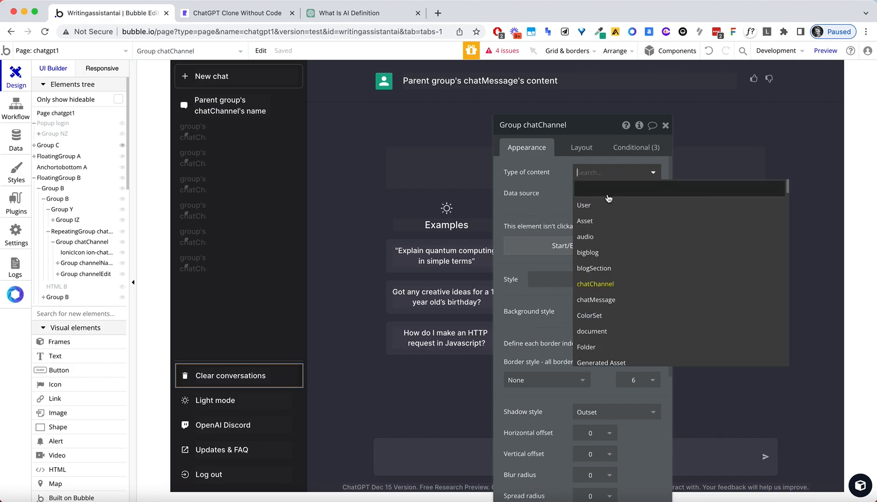
{"action": "left_click", "coordinate": [608, 199]}
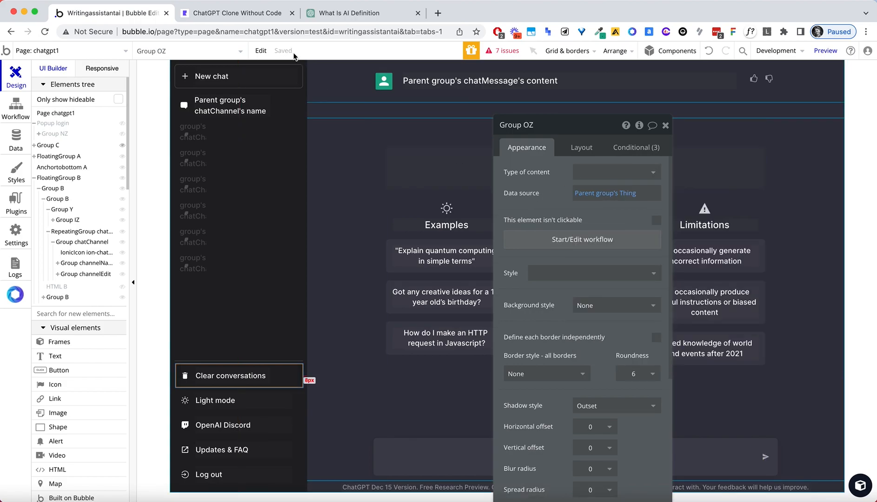
Reload the ChatGPT Clone preview to show the new sidebar item.
{"action": "left_click", "coordinate": [221, 12]}
{"action": "left_click", "coordinate": [222, 31]}
{"action": "key", "text": "Return"}
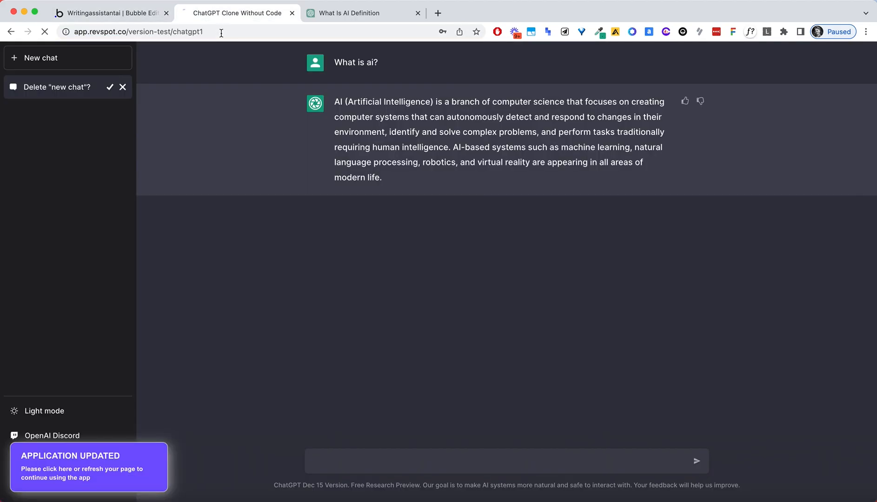
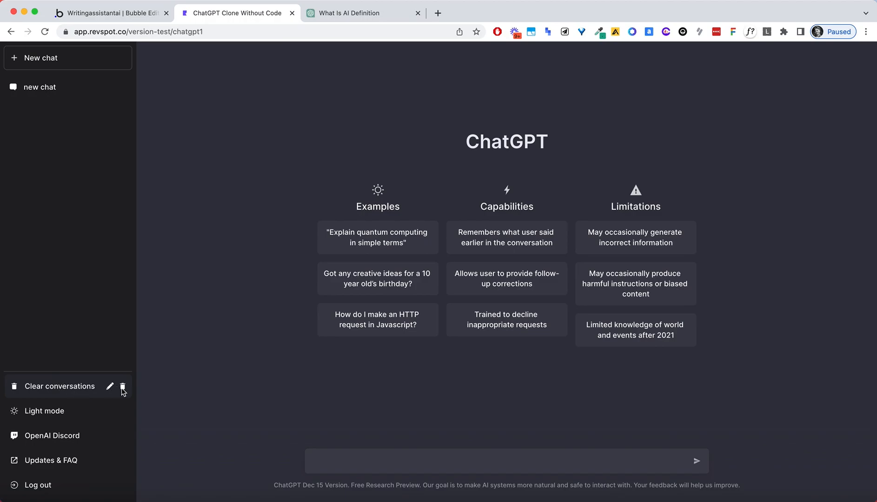
Back in the Bubble editor, inspect the Group chatChannel element in the element inspector.
{"action": "left_click", "coordinate": [108, 13]}
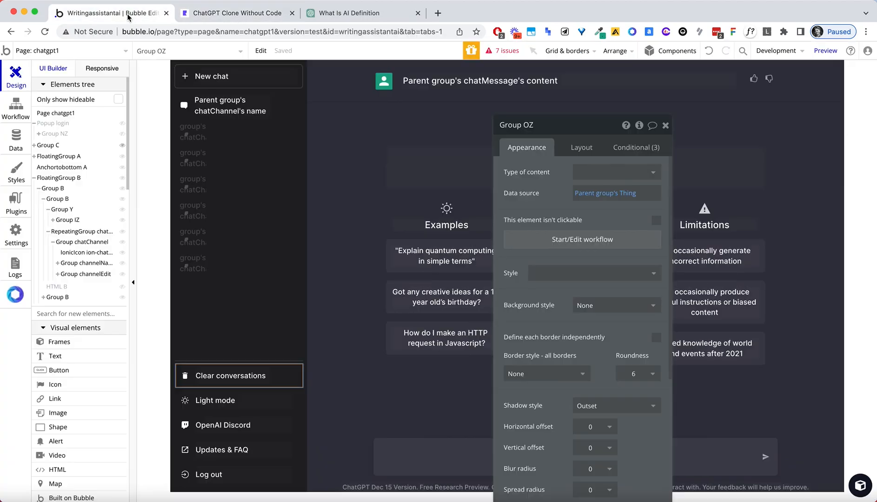
{"action": "left_click", "coordinate": [268, 142]}
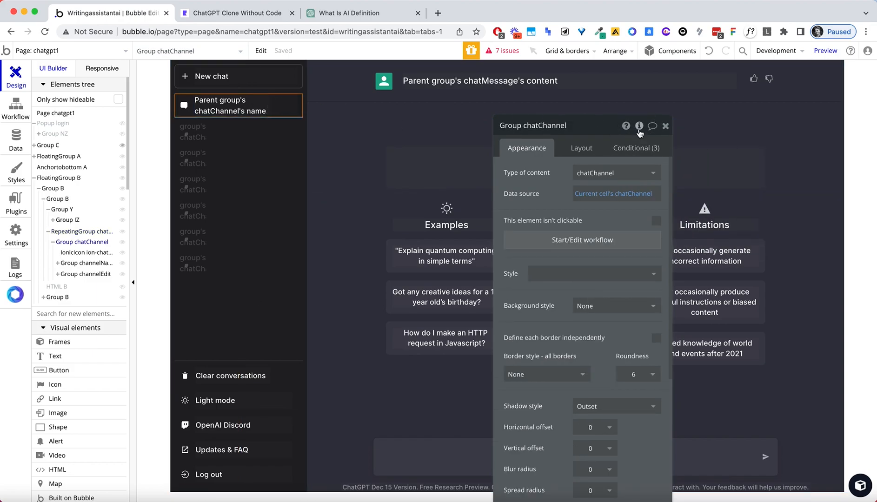
{"action": "left_click", "coordinate": [641, 128]}
{"action": "left_click", "coordinate": [640, 127]}
{"action": "left_click", "coordinate": [641, 128]}
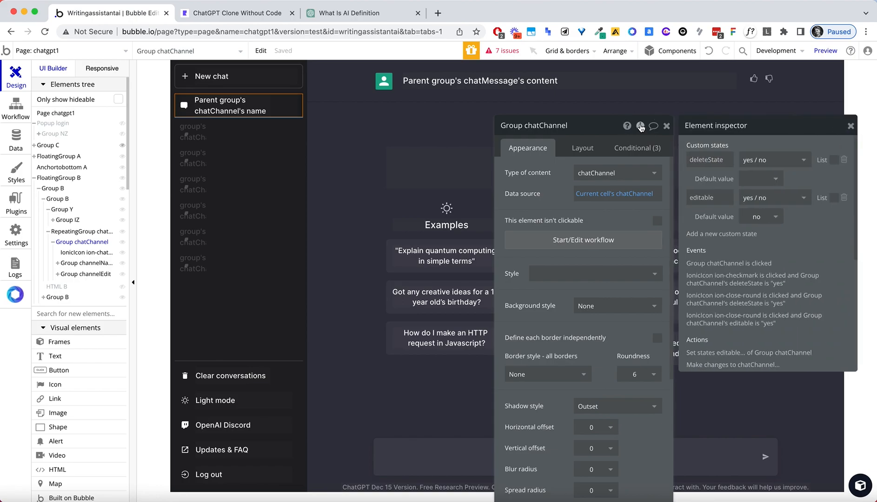
Rename the Clear conversations group from Group OZ to clearConversations.
{"action": "left_click", "coordinate": [282, 376]}
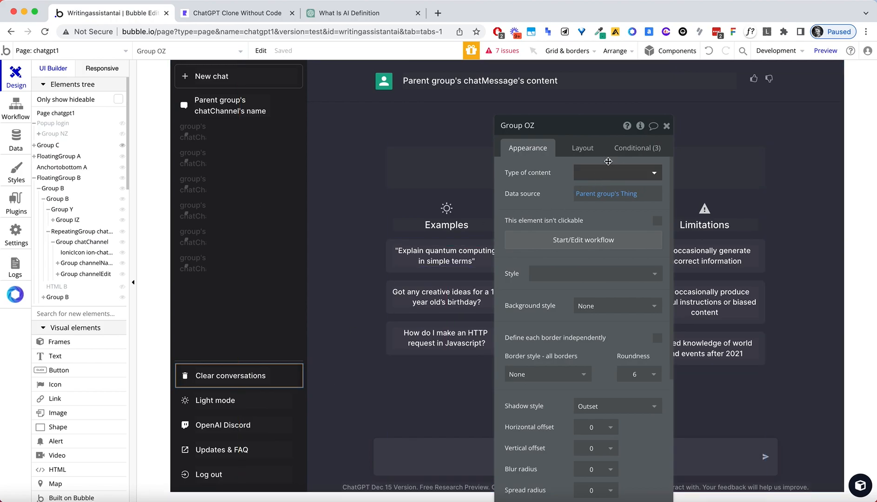
{"action": "left_click", "coordinate": [640, 126]}
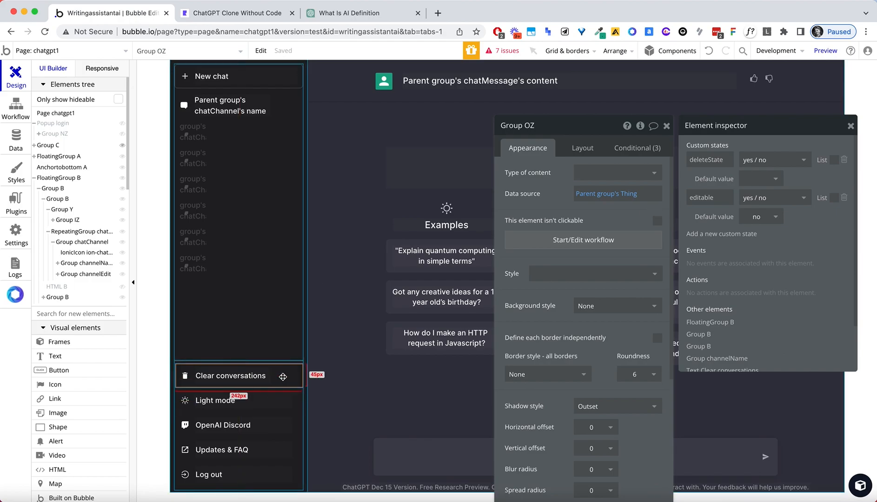
{"action": "left_click", "coordinate": [560, 122]}
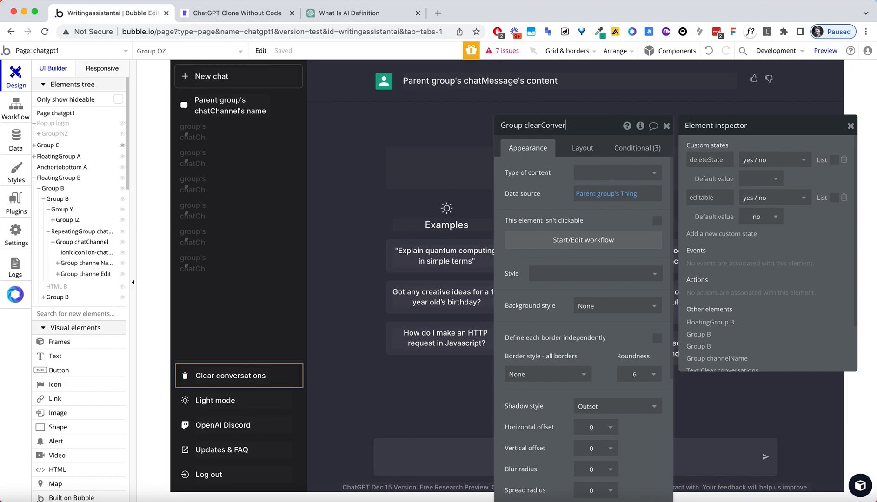
{"action": "key", "text": "Return"}
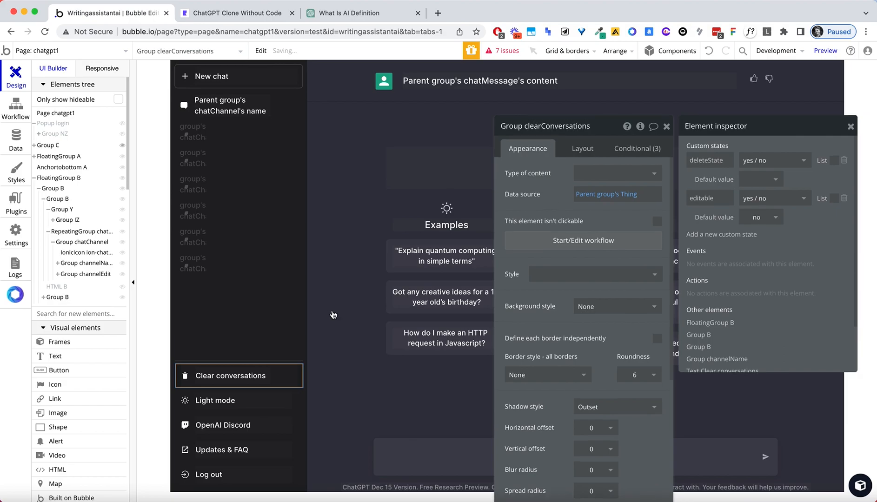
Add a Set state action to the group's click workflow: Group clearConversations, deleteState = "yes".
{"action": "left_click", "coordinate": [576, 239]}
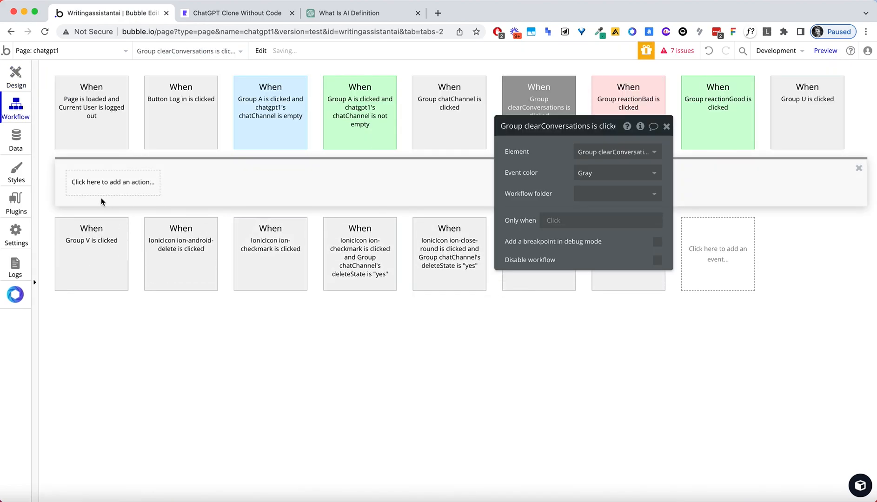
{"action": "left_click", "coordinate": [96, 187]}
{"action": "type", "text": "state"}
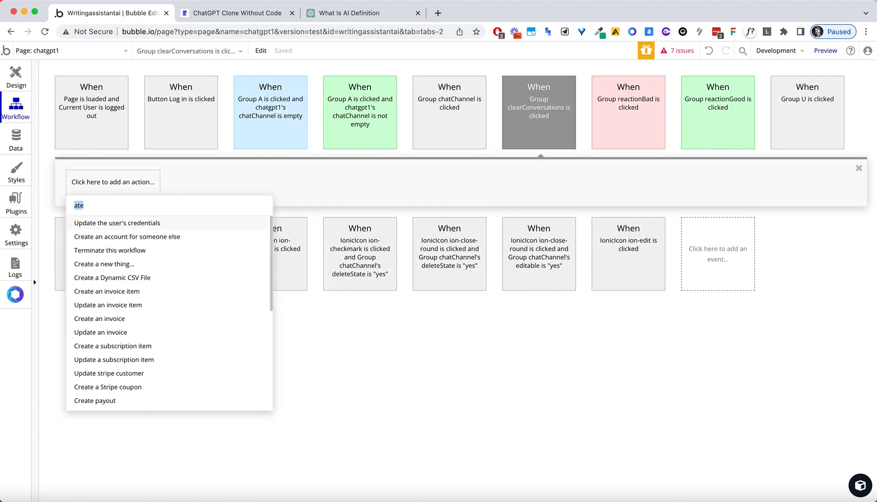
{"action": "left_click", "coordinate": [113, 224]}
{"action": "left_click", "coordinate": [585, 148]}
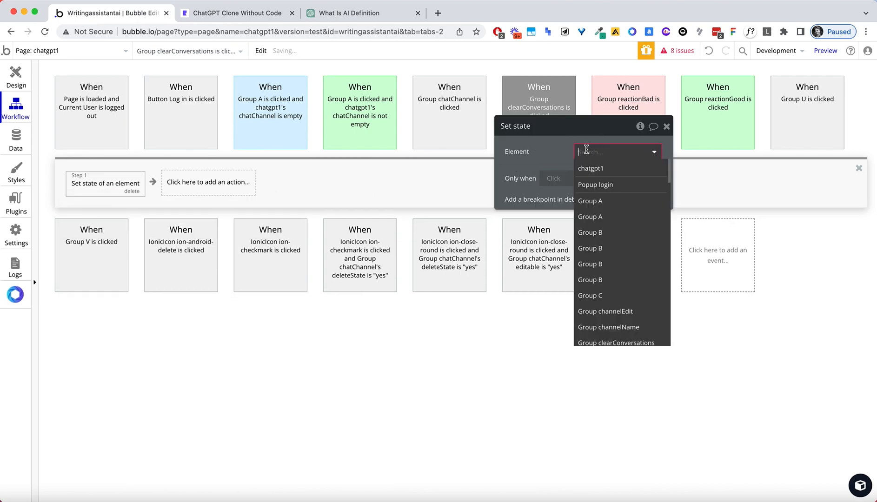
{"action": "type", "text": "clear"}
{"action": "left_click", "coordinate": [604, 170]}
{"action": "left_click", "coordinate": [586, 174]}
{"action": "left_click", "coordinate": [595, 189]}
{"action": "left_click", "coordinate": [596, 193]}
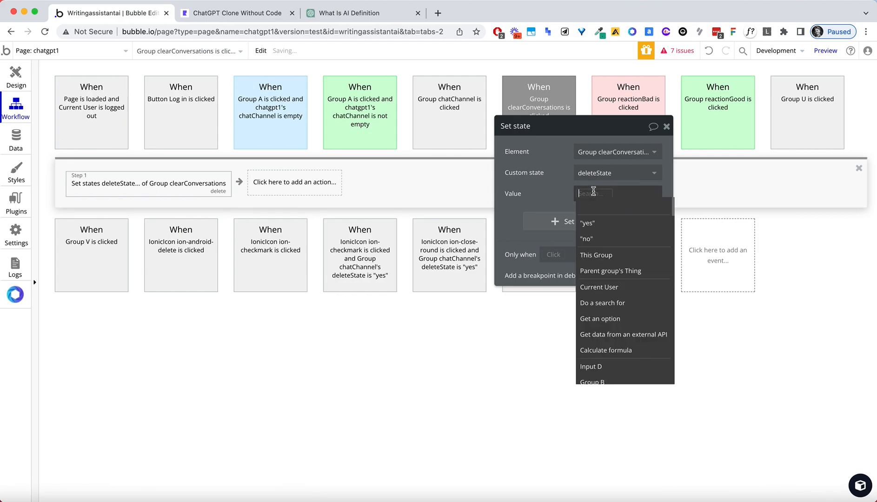
{"action": "left_click", "coordinate": [598, 222]}
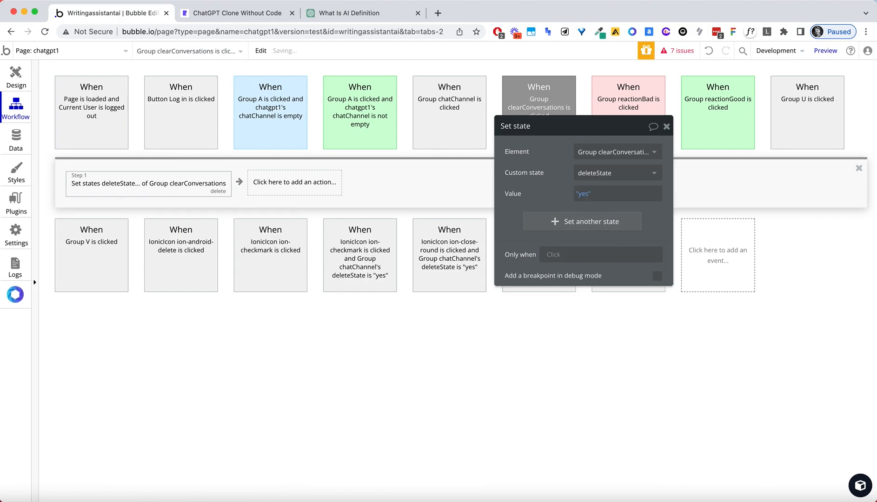
{"action": "left_click", "coordinate": [22, 78]}
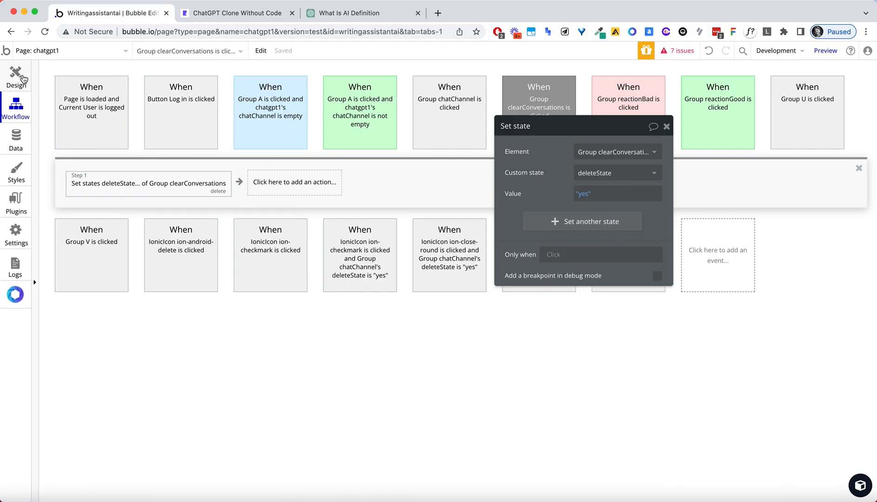
{"action": "left_click", "coordinate": [237, 14]}
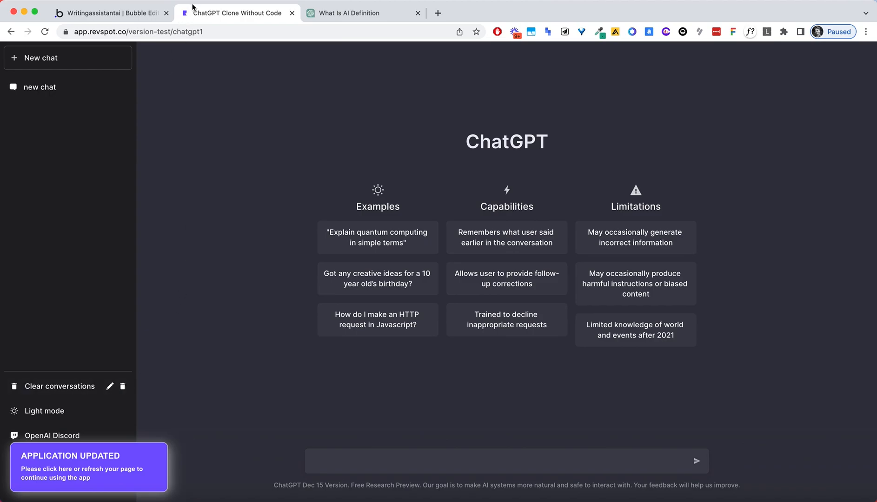
{"action": "left_click", "coordinate": [326, 13]}
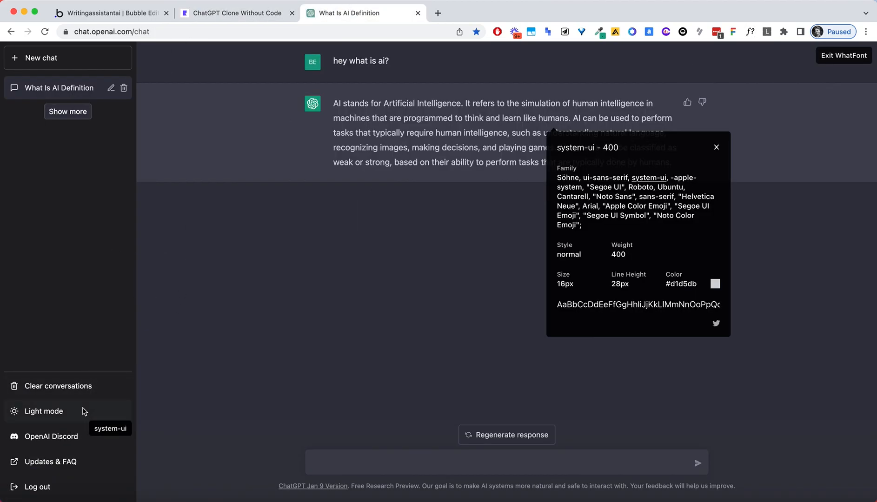
{"action": "left_click", "coordinate": [91, 390]}
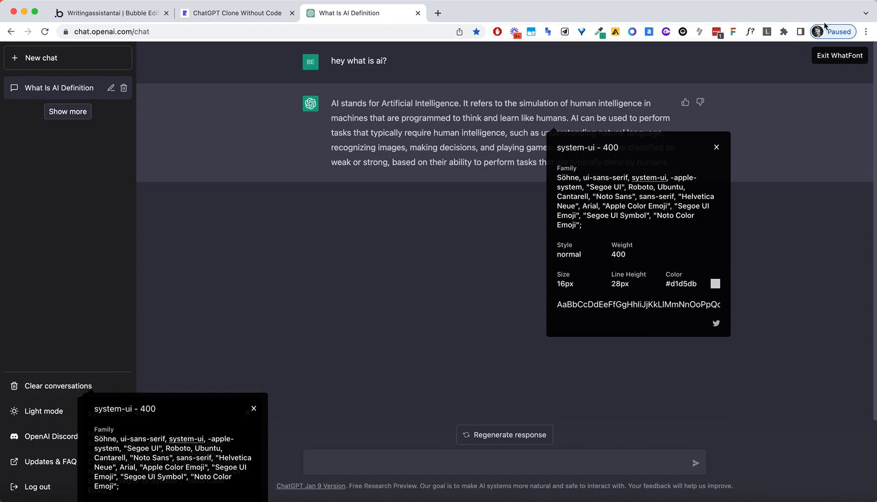
{"action": "left_click", "coordinate": [821, 55]}
{"action": "left_click", "coordinate": [51, 393]}
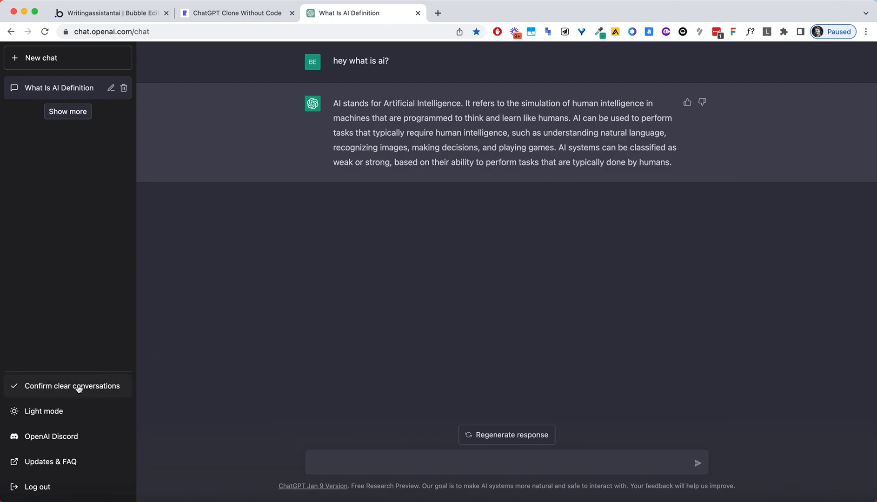
{"action": "left_click", "coordinate": [228, 14]}
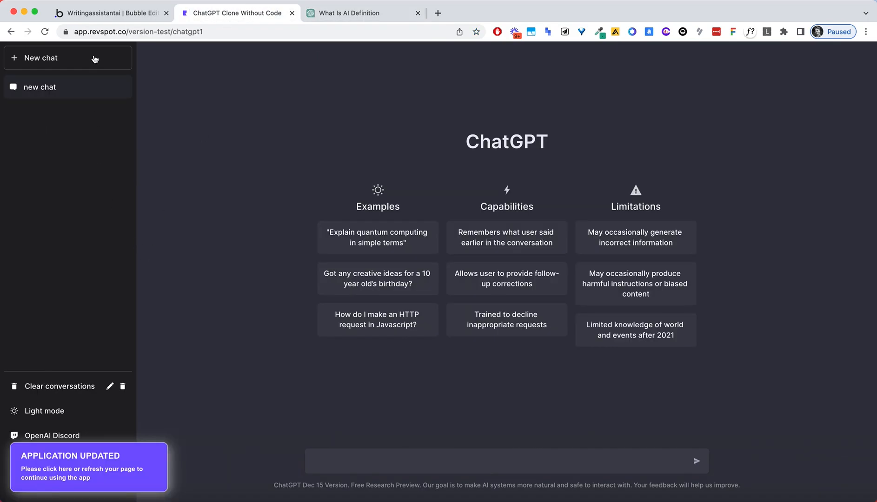
Expand Group B and Group channelEdit in the Elements tree to reveal its two Group OZ children.
{"action": "left_click", "coordinate": [117, 14]}
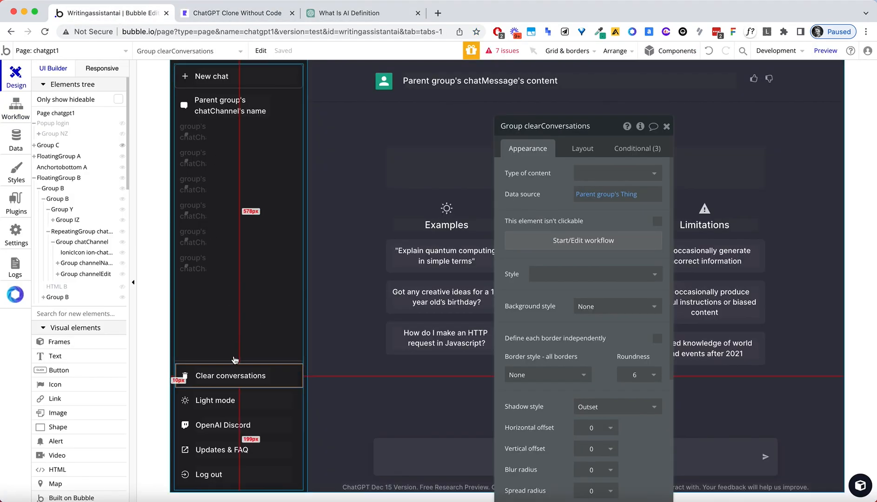
{"action": "scroll", "coordinate": [74, 246], "scroll_direction": "down", "scroll_amount": 1}
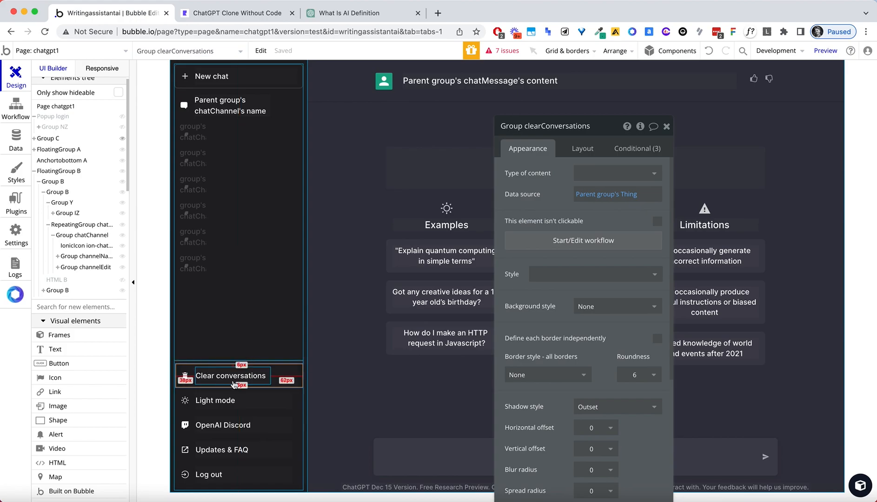
{"action": "left_click", "coordinate": [55, 292]}
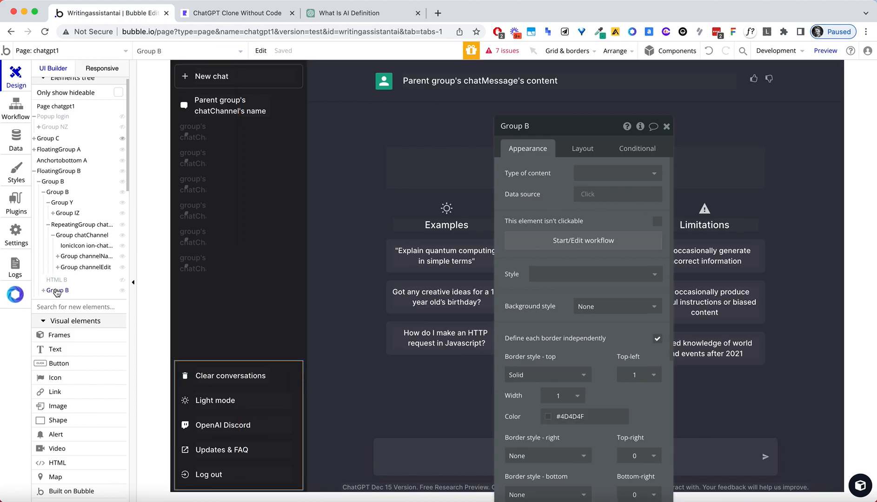
{"action": "left_click", "coordinate": [43, 291]}
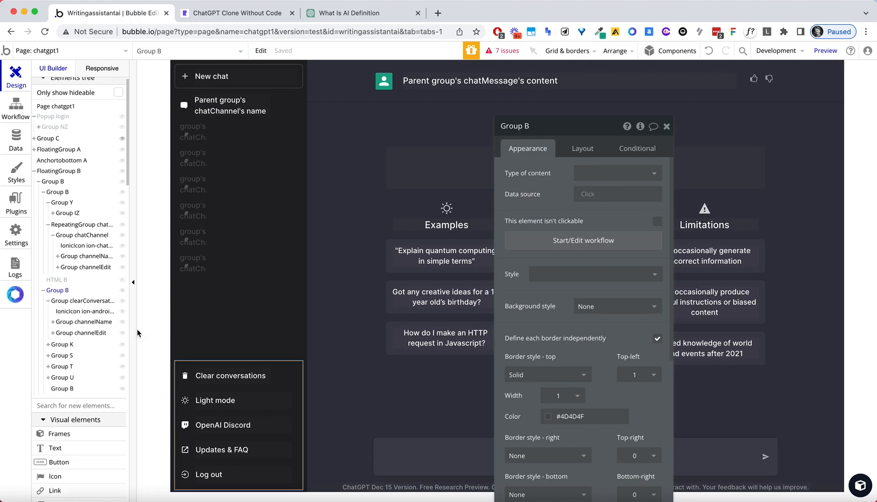
{"action": "left_click", "coordinate": [122, 322]}
{"action": "left_click", "coordinate": [122, 322]}
{"action": "left_click", "coordinate": [122, 333]}
{"action": "left_click", "coordinate": [123, 333]}
{"action": "left_click", "coordinate": [53, 333]}
Hide the pencil-and-trash Group OZ and show the check-and-cross Group OZ.
{"action": "left_click", "coordinate": [123, 344]}
{"action": "left_click", "coordinate": [123, 344]}
{"action": "left_click", "coordinate": [122, 355]}
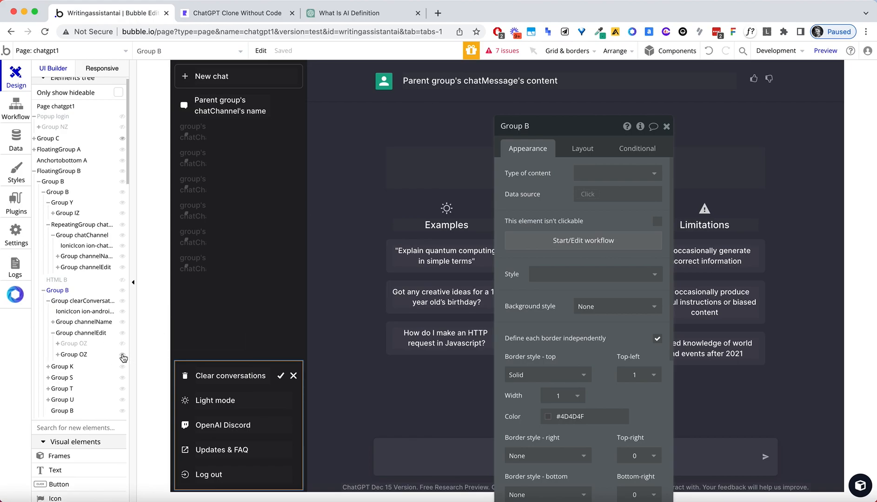
{"action": "left_click_drag", "start_coordinate": [58, 354], "coordinate": [218, 377]}
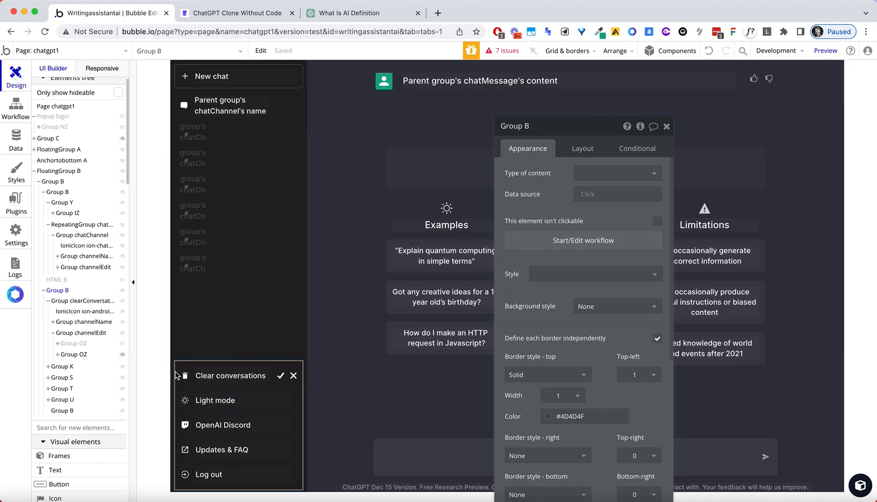
Strip the pencil-and-trash Group OZ's chatChannel and editable conditions, then delete that group.
{"action": "left_click", "coordinate": [285, 376]}
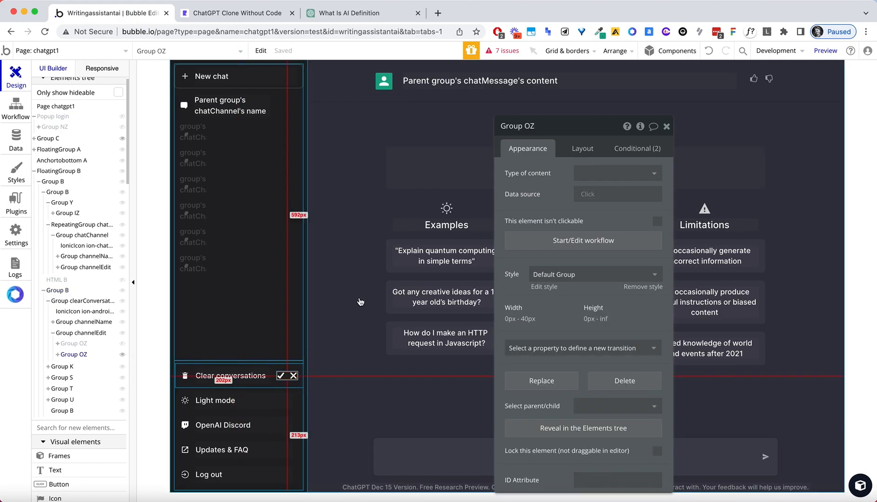
{"action": "left_click", "coordinate": [637, 148]}
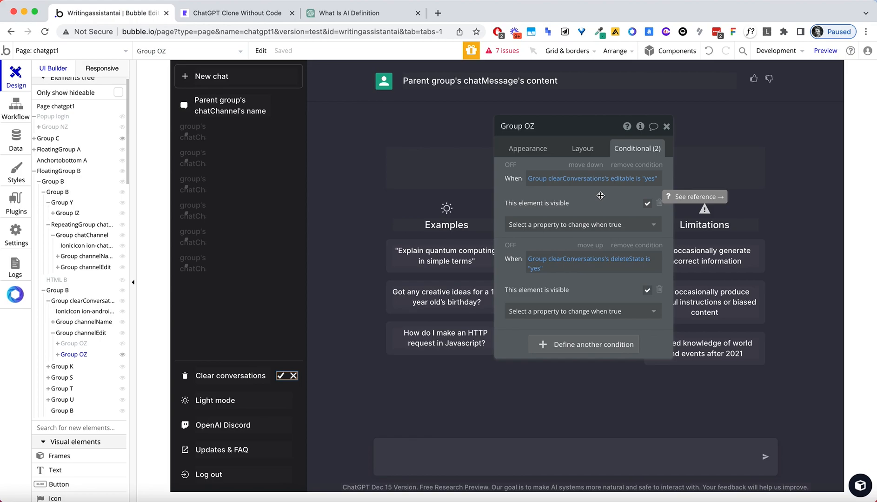
{"action": "left_click", "coordinate": [69, 344]}
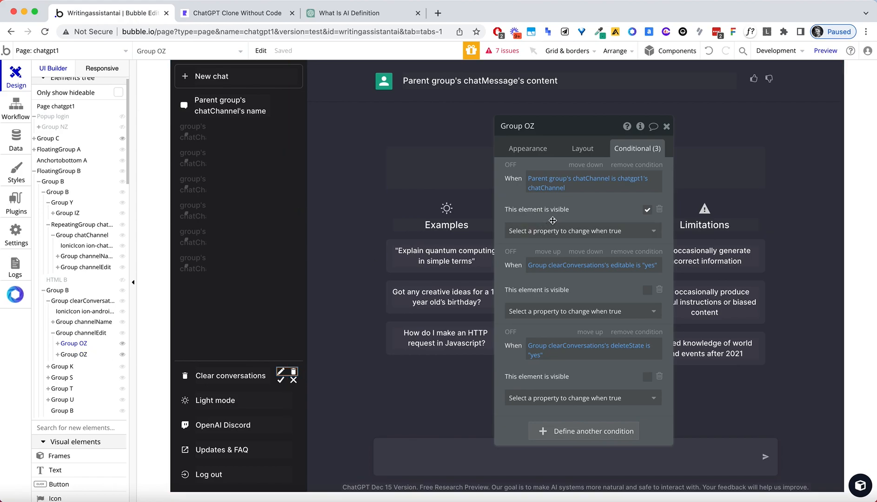
{"action": "left_click", "coordinate": [629, 166]}
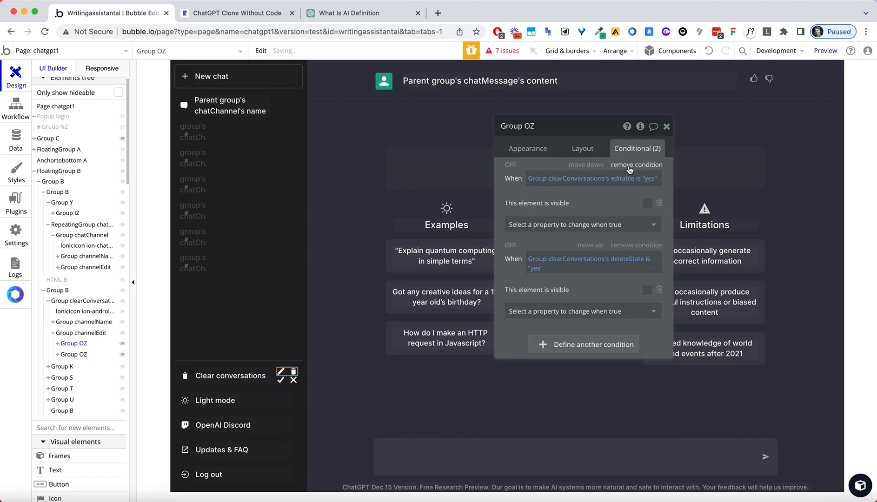
{"action": "left_click", "coordinate": [629, 166]}
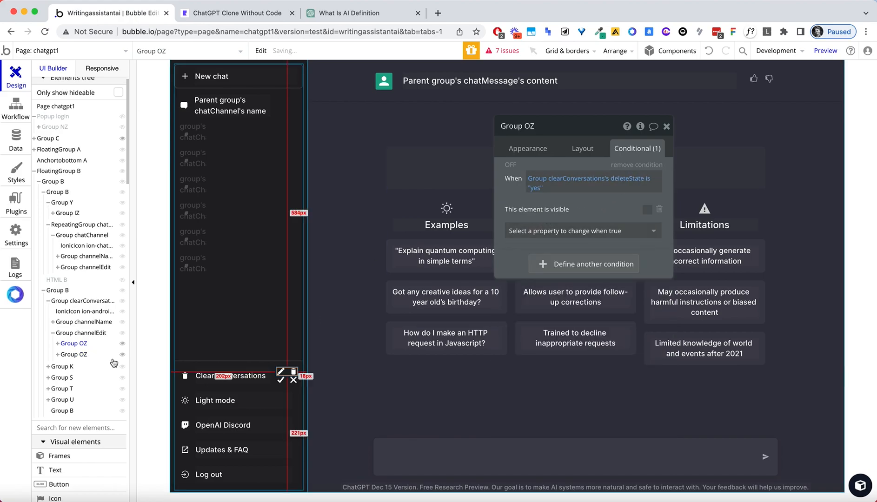
{"action": "right_click", "coordinate": [78, 343]}
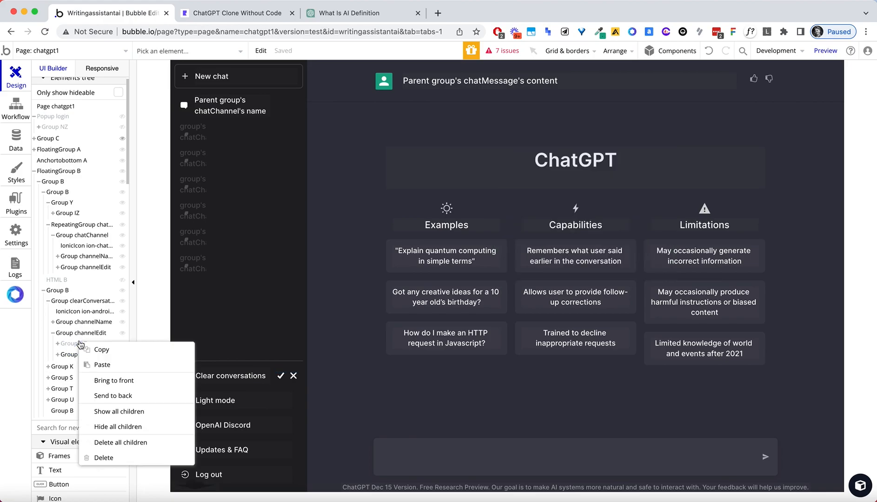
{"action": "left_click", "coordinate": [110, 445]}
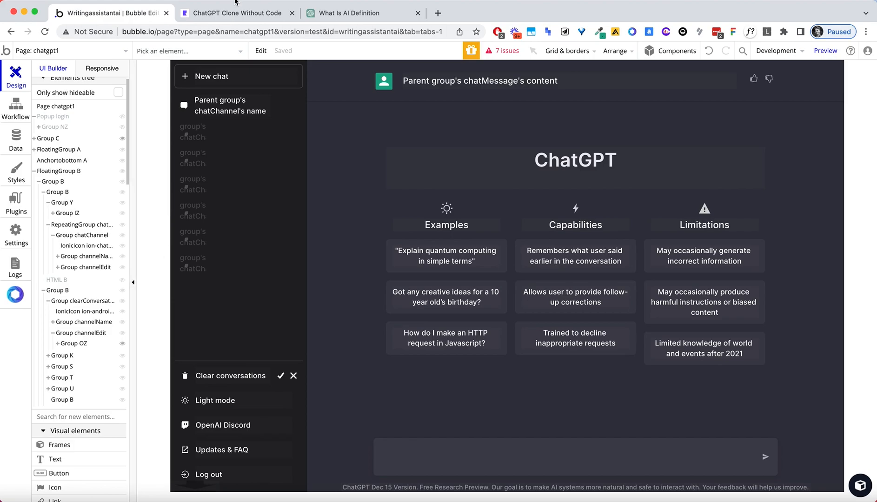
Reload the clone preview and click Clear conversations to see its delete prompt.
{"action": "left_click", "coordinate": [236, 14]}
{"action": "left_click", "coordinate": [228, 31]}
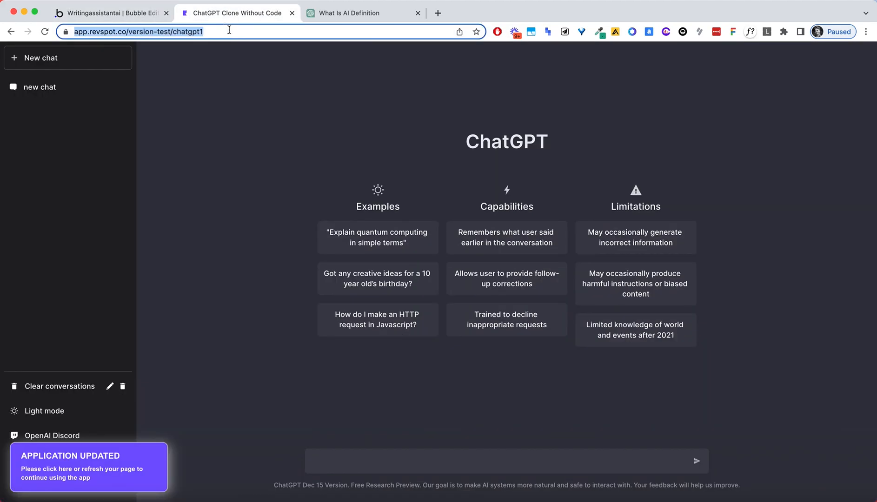
{"action": "key", "text": "Return"}
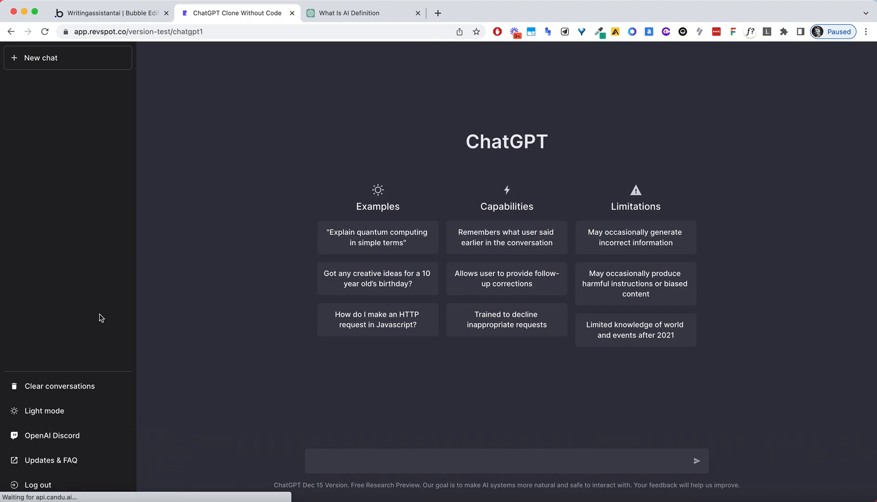
{"action": "left_click", "coordinate": [55, 386]}
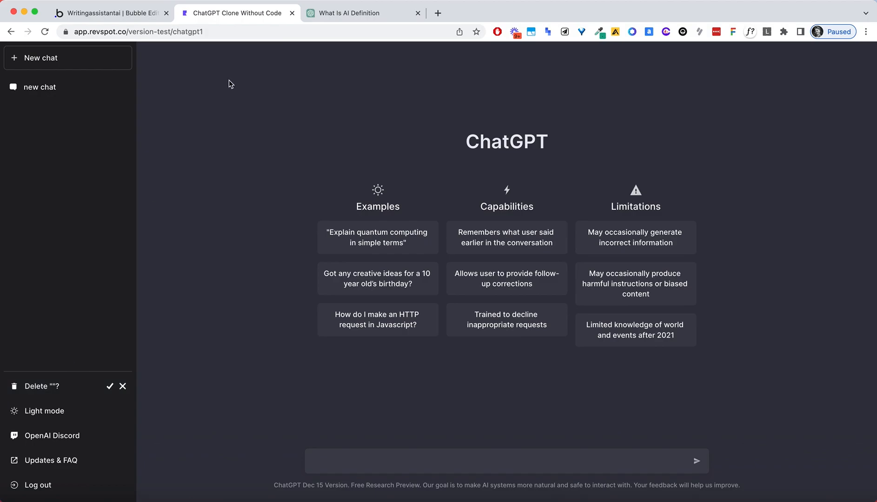
In ChatGPT, confirm clearing all conversations, reload, and send a 'test' message.
{"action": "left_click", "coordinate": [331, 19]}
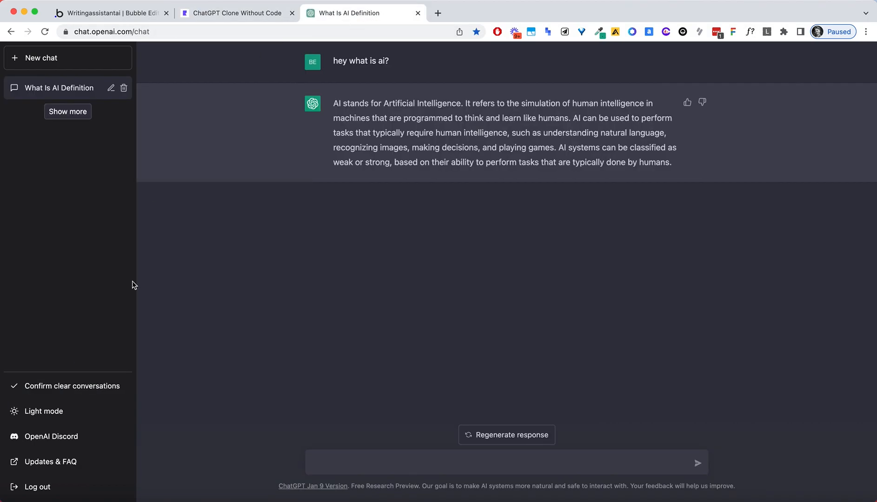
{"action": "left_click", "coordinate": [65, 389]}
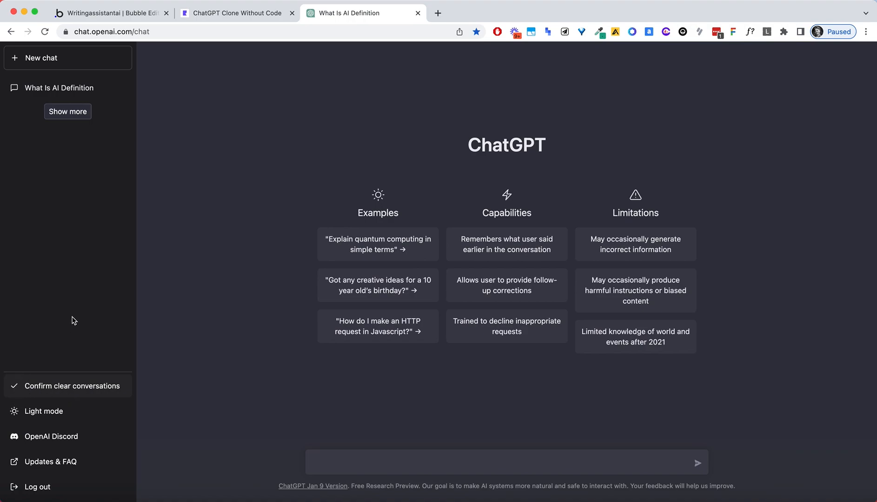
{"action": "left_click", "coordinate": [205, 32]}
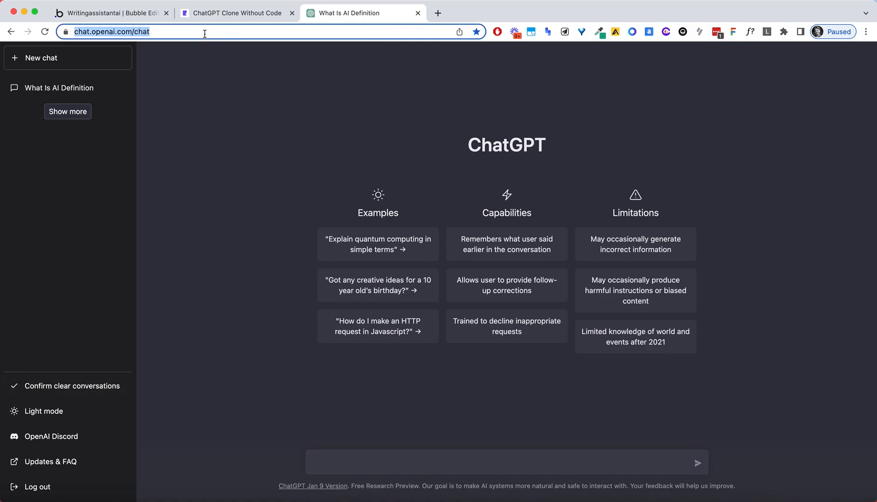
{"action": "key", "text": "Return"}
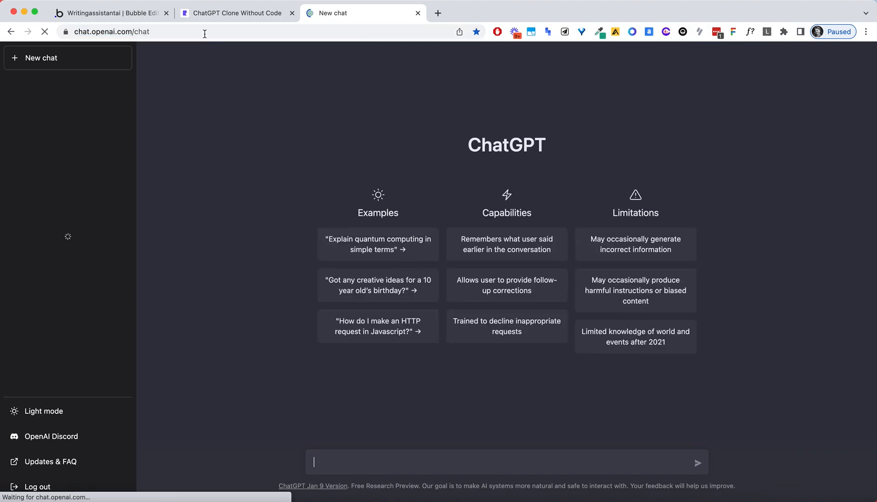
{"action": "left_click", "coordinate": [376, 453]}
{"action": "type", "text": "test"}
{"action": "key", "text": "Return"}
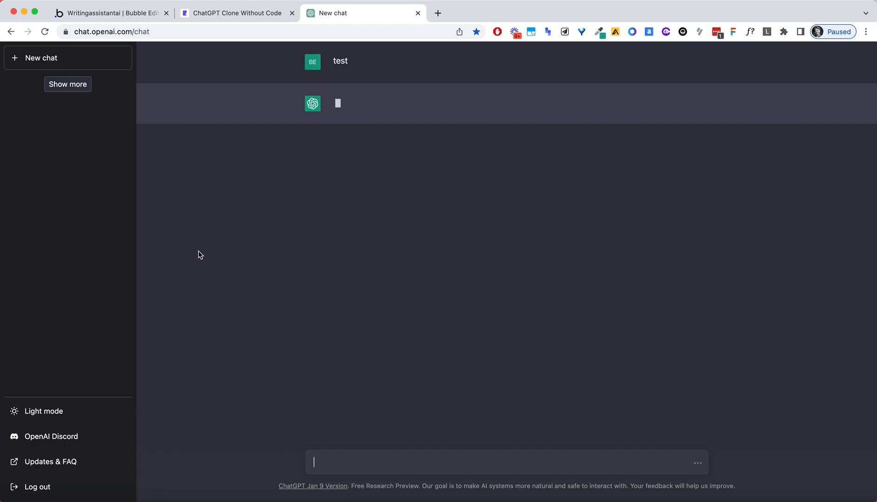
{"action": "left_click", "coordinate": [216, 15]}
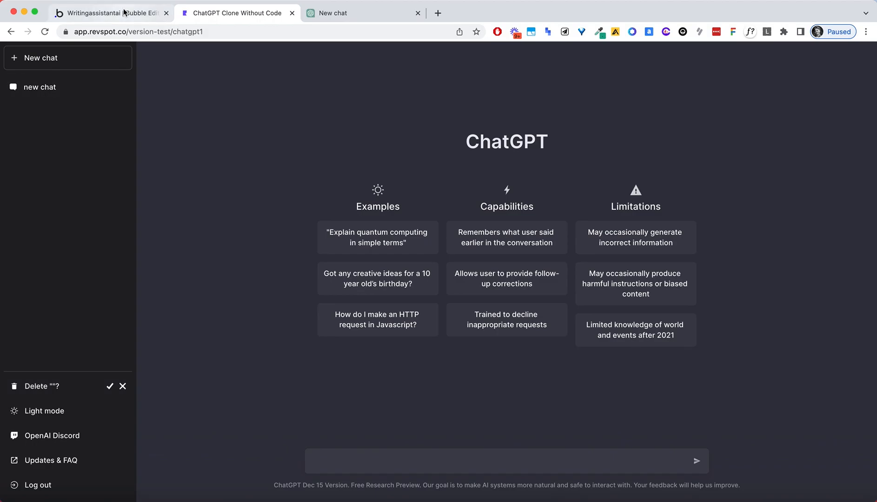
{"action": "left_click", "coordinate": [111, 13]}
Replace the deleteState condition's Delete text on Clear conversations with 'Confirm clear conversations'.
{"action": "double_click", "coordinate": [234, 371]}
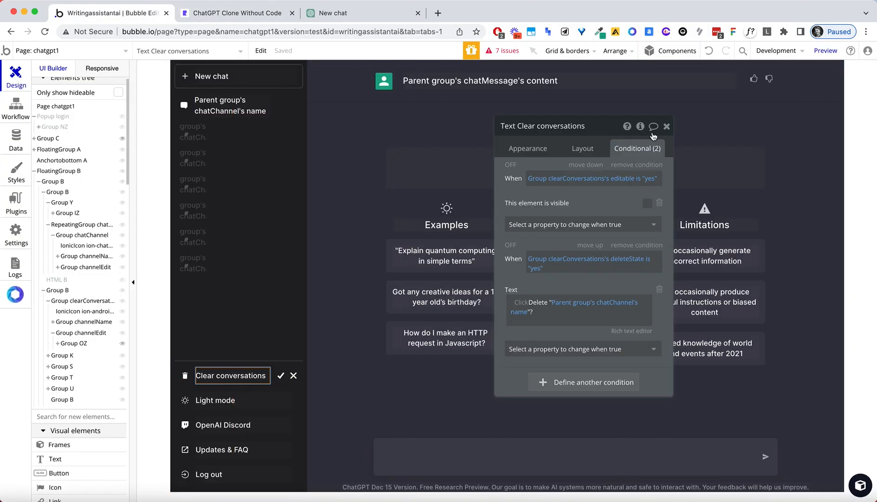
{"action": "left_click", "coordinate": [564, 315]}
{"action": "key", "text": "BackSpace"}
{"action": "key", "text": "BackSpace"}
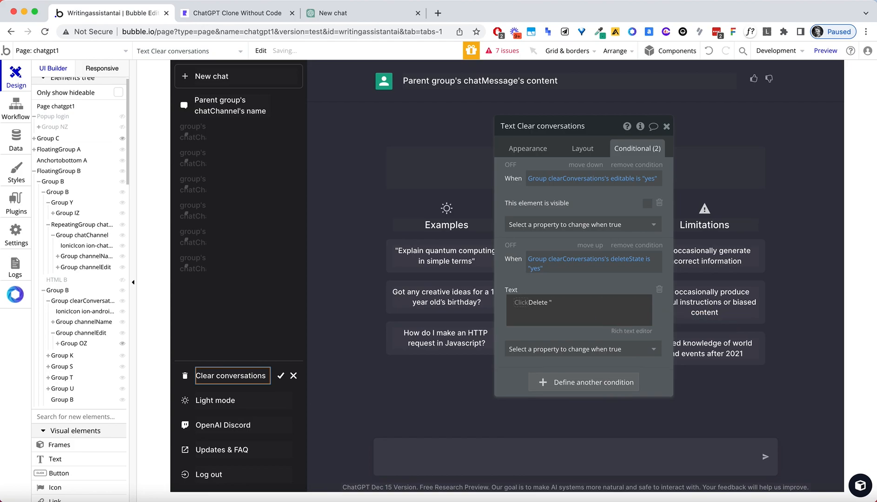
{"action": "left_click", "coordinate": [571, 301]}
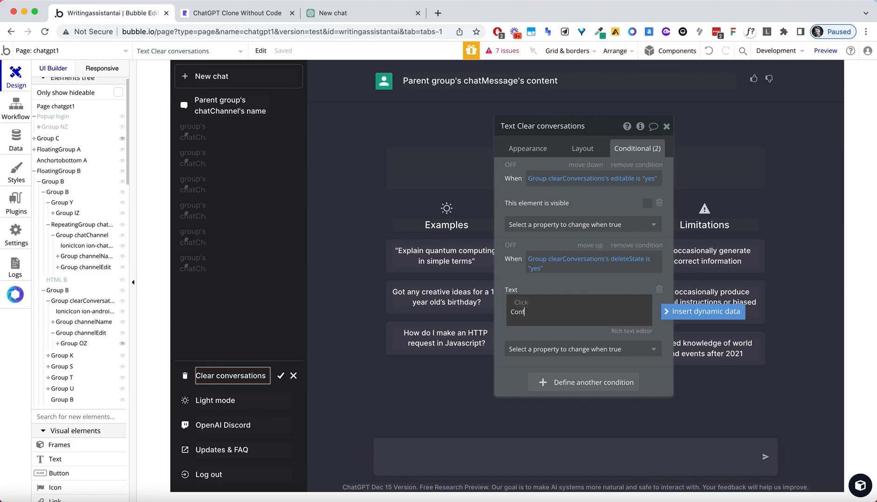
{"action": "left_click", "coordinate": [372, 13]}
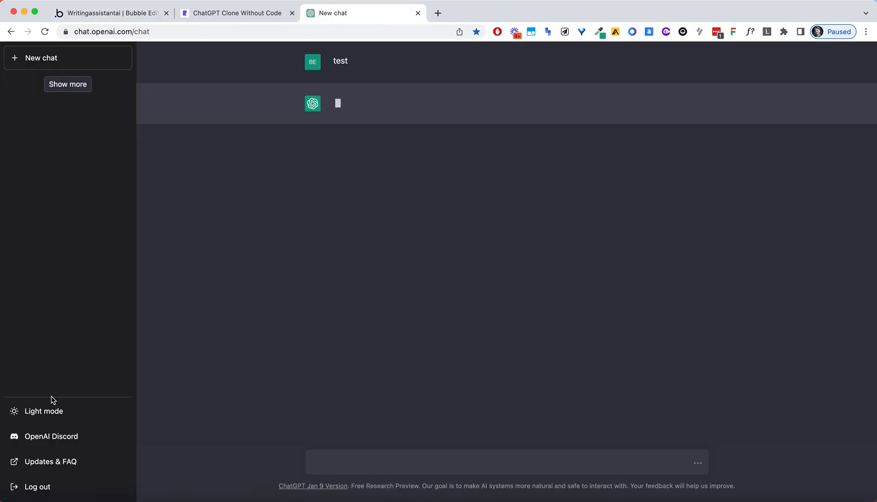
{"action": "left_click", "coordinate": [118, 13]}
{"action": "double_click", "coordinate": [580, 300]}
{"action": "key", "text": "Right"}
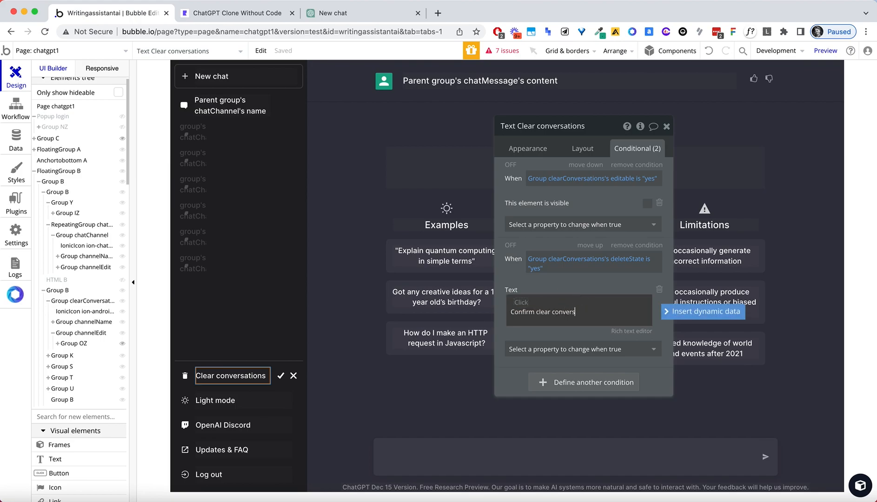
{"action": "key", "text": "BackSpace"}
{"action": "key", "text": "BackSpace"}
{"action": "type", "text": "on"}
{"action": "left_click", "coordinate": [582, 291]}
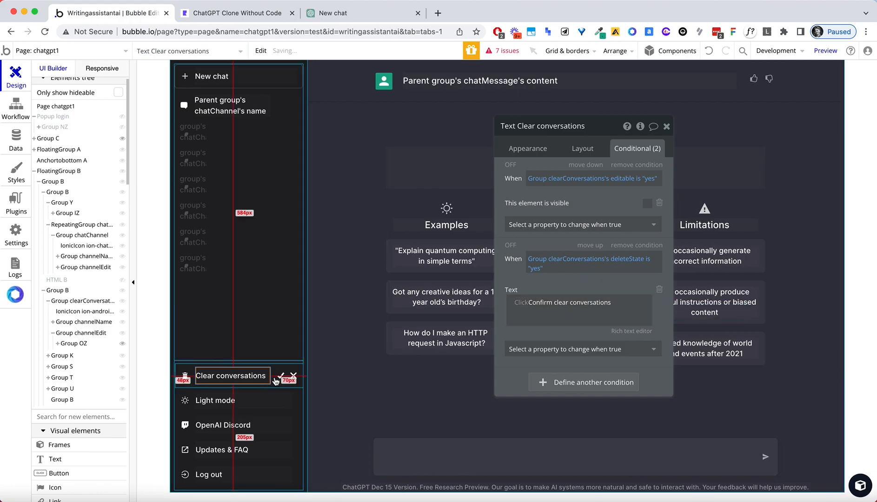
Copy the Clear conversations text's conditional expressions and paste them onto the trash icon.
{"action": "left_click", "coordinate": [185, 376]}
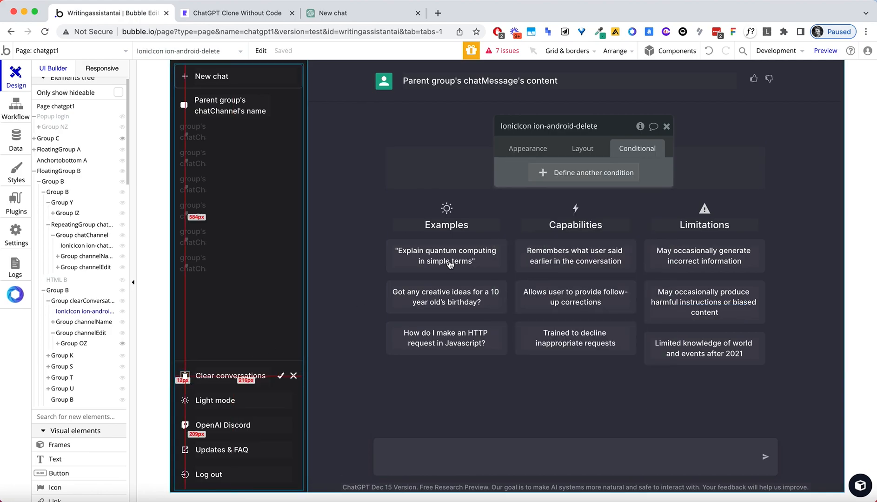
{"action": "left_click", "coordinate": [540, 178]}
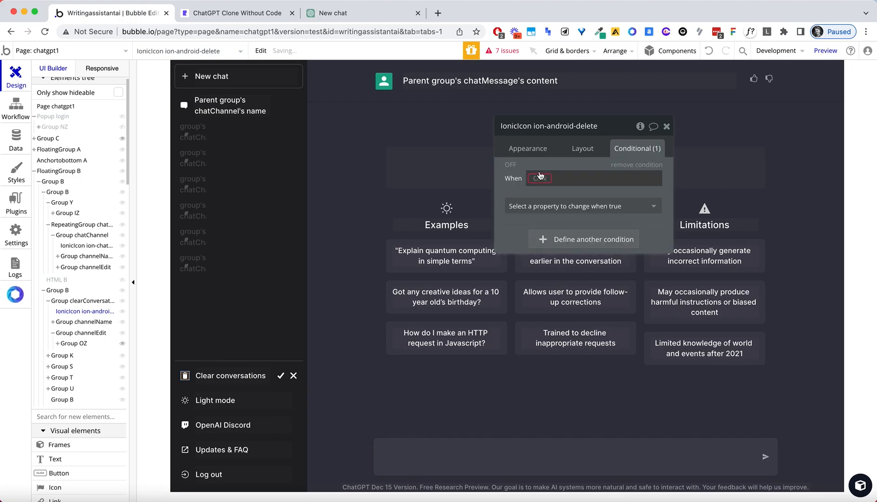
{"action": "left_click", "coordinate": [540, 179]}
{"action": "key", "text": "Escape"}
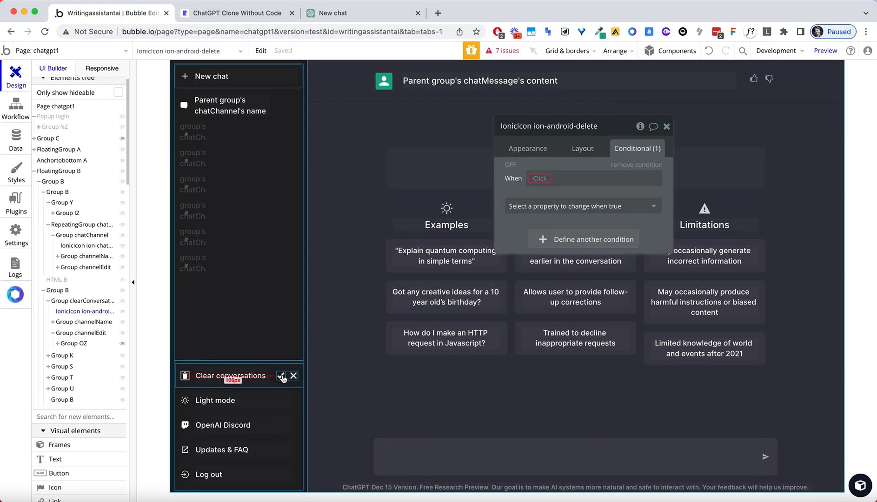
{"action": "left_click", "coordinate": [265, 380]}
{"action": "right_click", "coordinate": [248, 375]}
{"action": "mouse_move", "coordinate": [304, 384]}
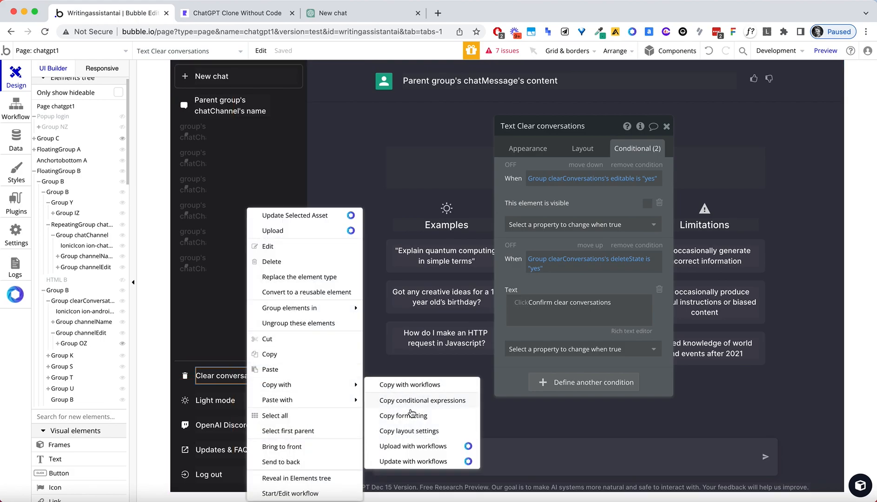
{"action": "left_click", "coordinate": [419, 400]}
{"action": "left_click", "coordinate": [186, 377]}
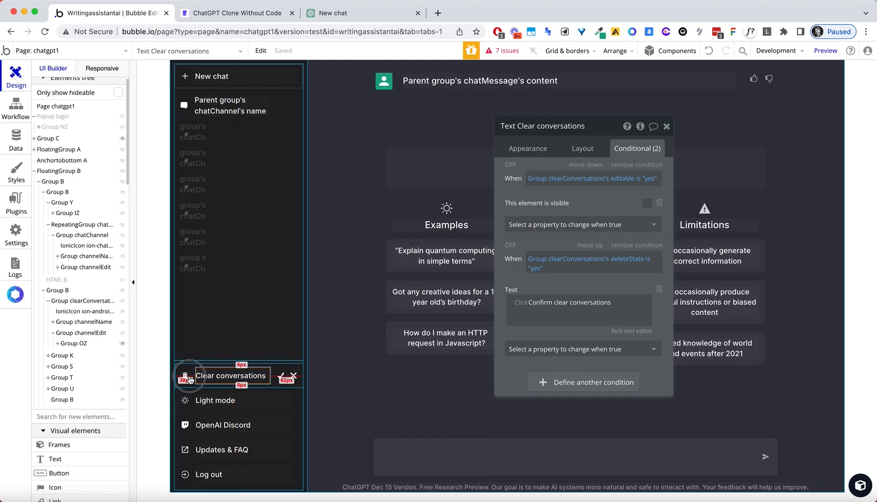
{"action": "left_click", "coordinate": [186, 377]}
{"action": "right_click", "coordinate": [186, 378]}
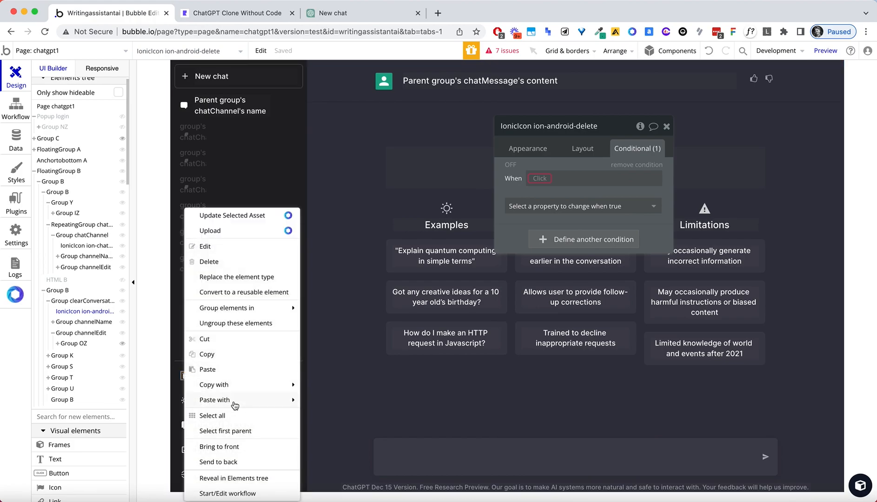
{"action": "mouse_move", "coordinate": [234, 401]}
{"action": "left_click", "coordinate": [343, 406]}
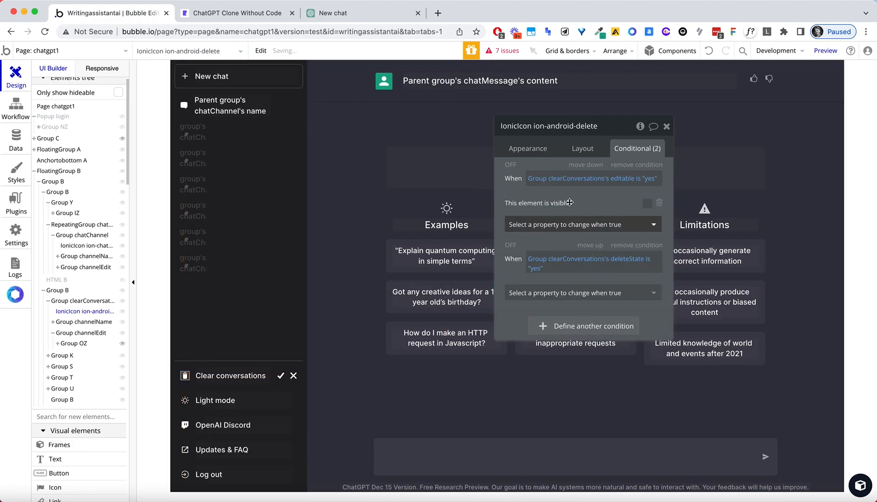
Remove the trash icon's editable condition and make deleteState 'yes' switch its icon to a check mark.
{"action": "left_click", "coordinate": [641, 165]}
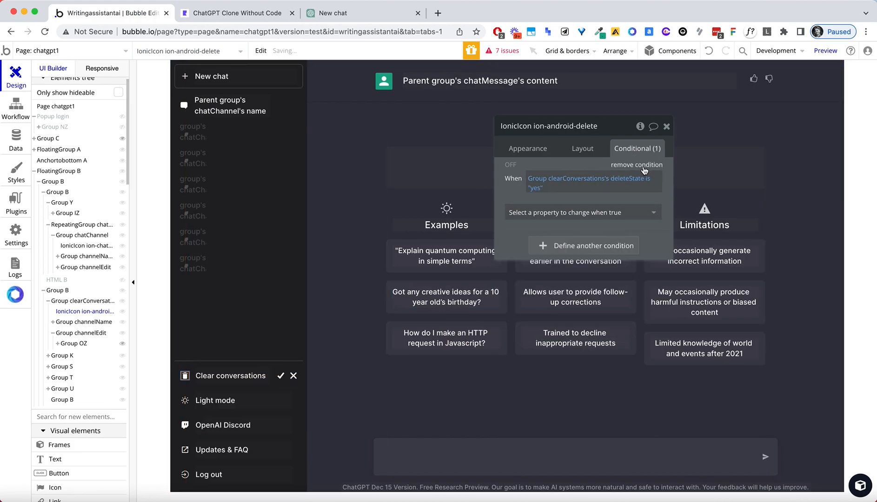
{"action": "left_click", "coordinate": [558, 212]}
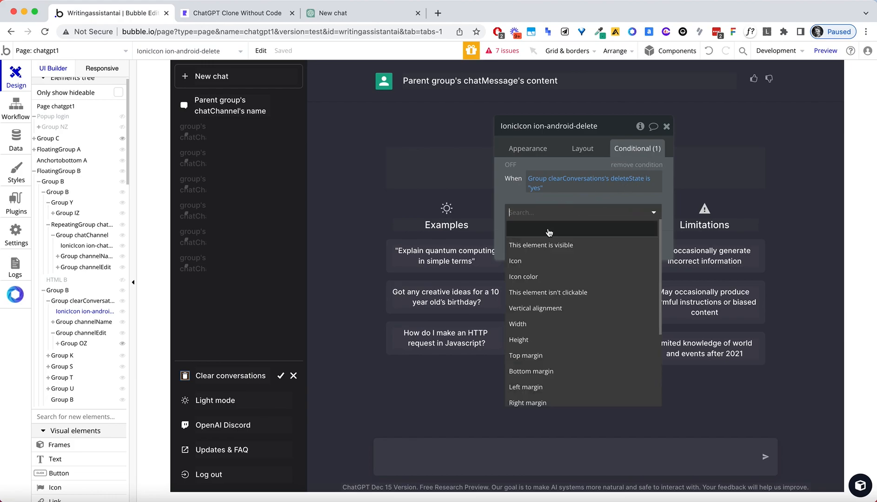
{"action": "left_click", "coordinate": [540, 261]}
{"action": "left_click", "coordinate": [590, 209]}
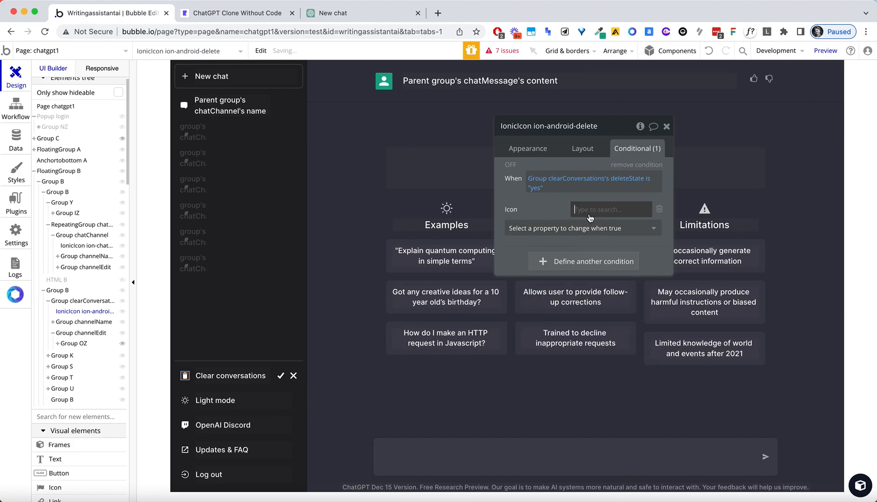
{"action": "type", "text": "chec"}
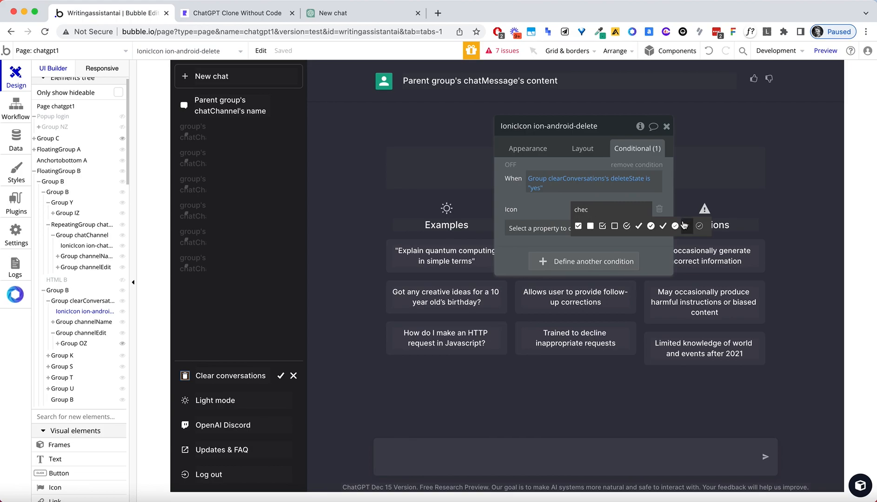
{"action": "left_click", "coordinate": [663, 226]}
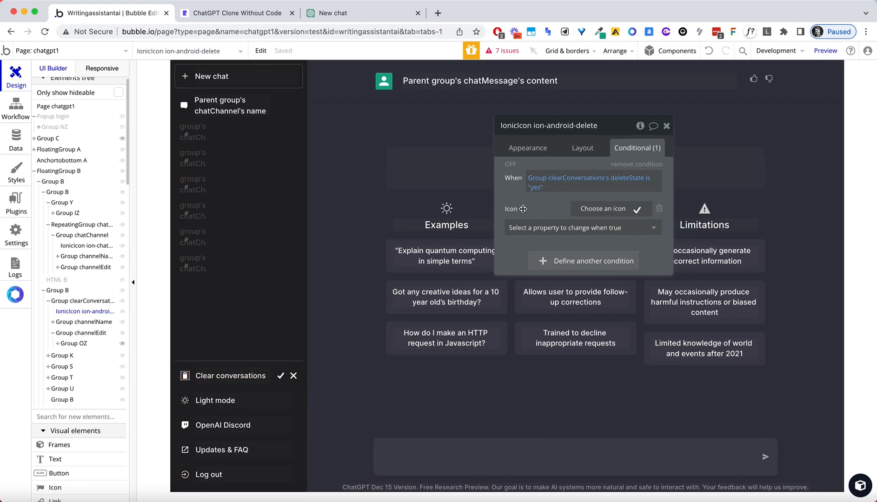
Delete the X icon and leftover check mark group, undoing an accidental deletion of the row.
{"action": "left_click", "coordinate": [291, 377]}
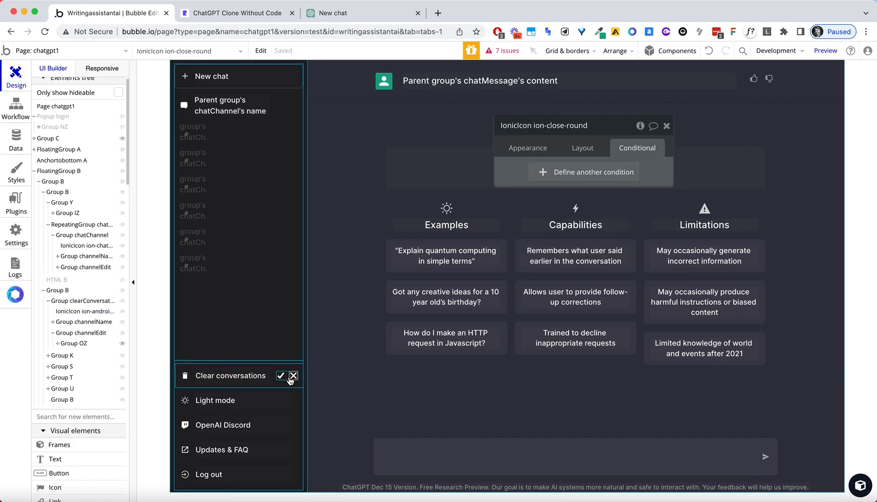
{"action": "key", "text": "Delete"}
{"action": "left_click", "coordinate": [289, 377]}
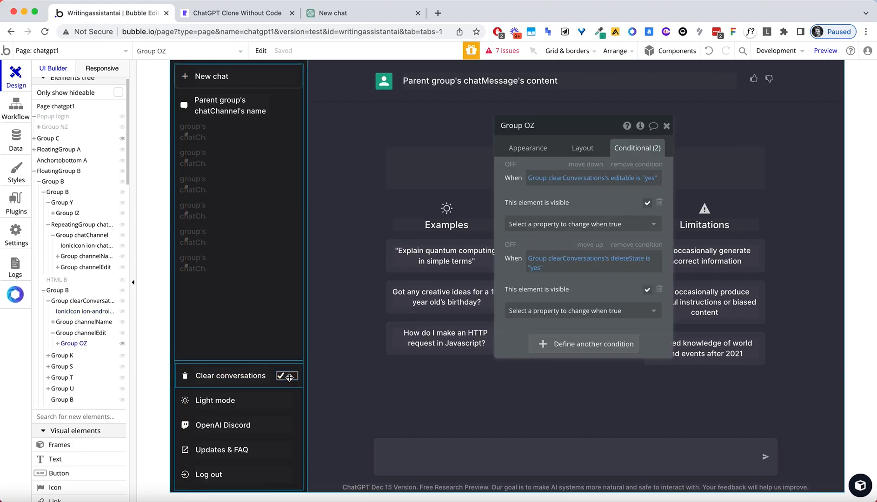
{"action": "key", "text": "Delete"}
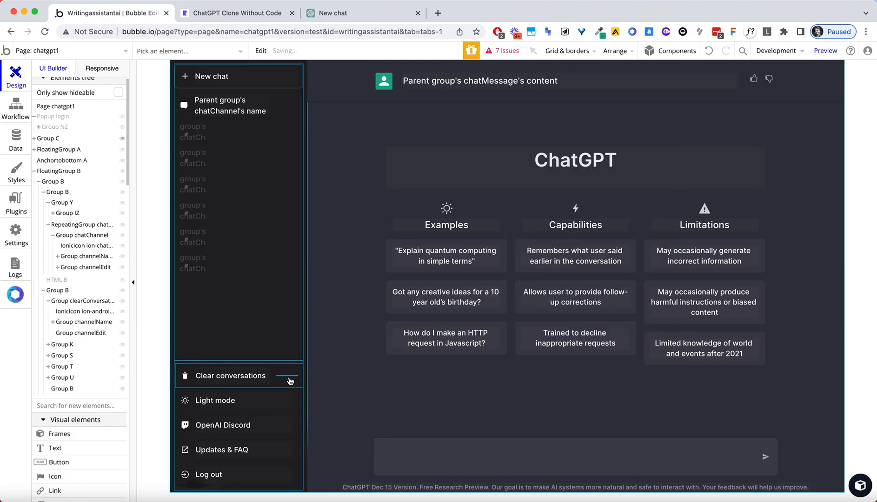
{"action": "double_click", "coordinate": [289, 377]}
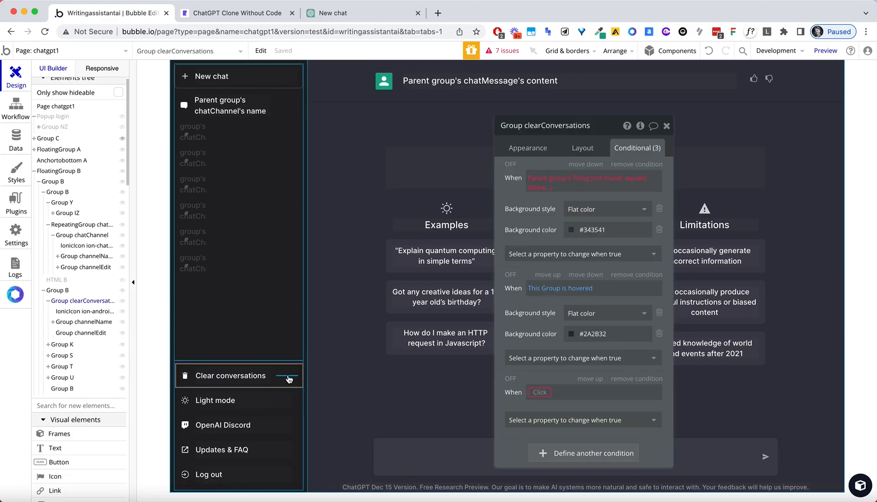
{"action": "key", "text": "Delete"}
{"action": "key", "text": "ctrl+z"}
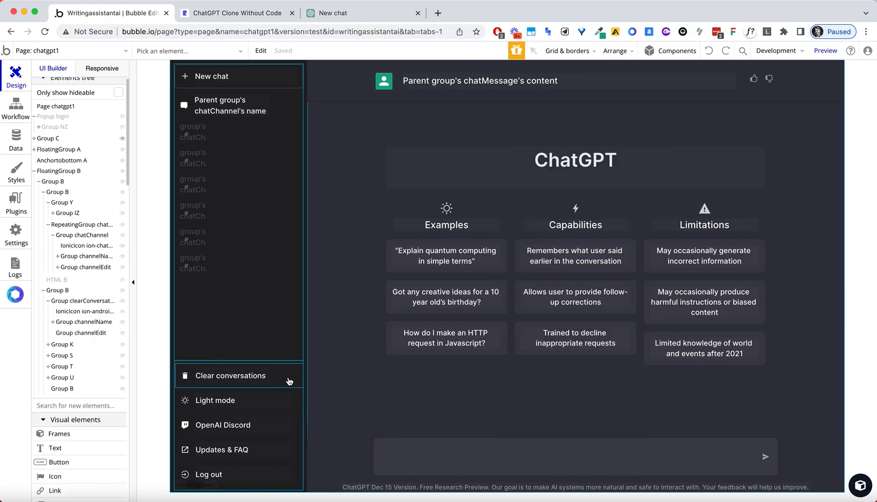
Remove the group's not-found, hover background and empty conditions.
{"action": "double_click", "coordinate": [289, 379]}
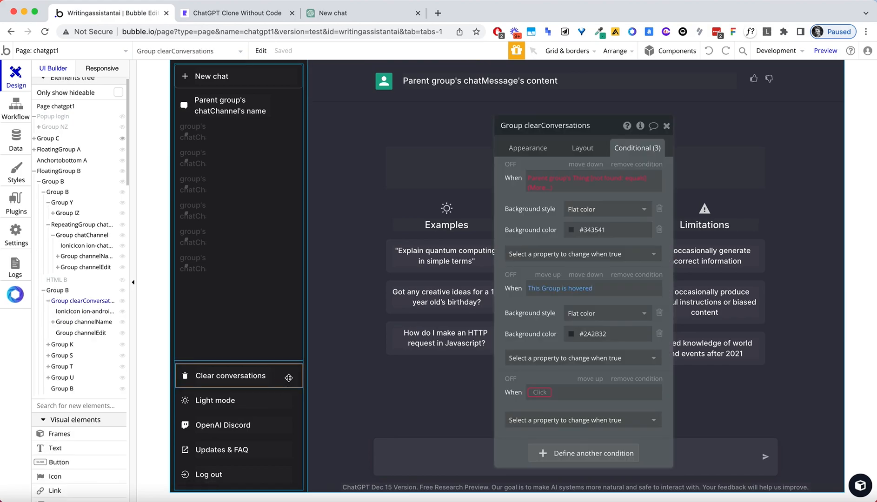
{"action": "left_click", "coordinate": [638, 166]}
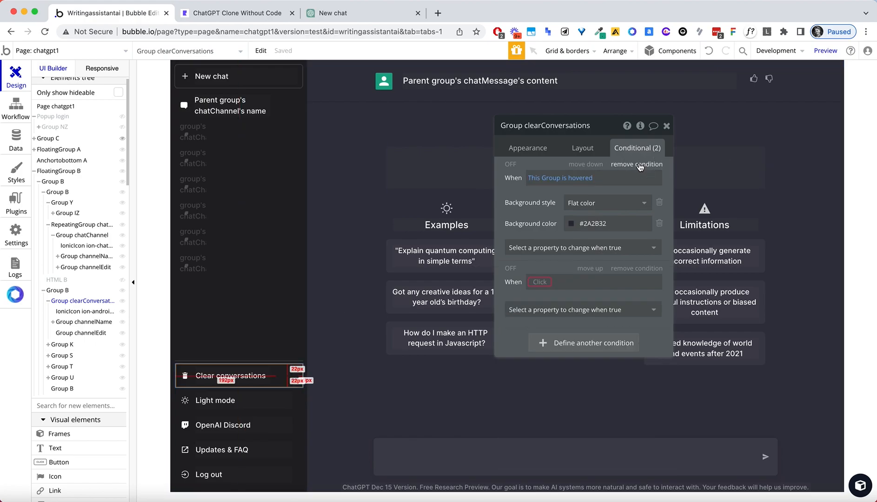
{"action": "left_click", "coordinate": [640, 165]}
{"action": "left_click", "coordinate": [640, 166]}
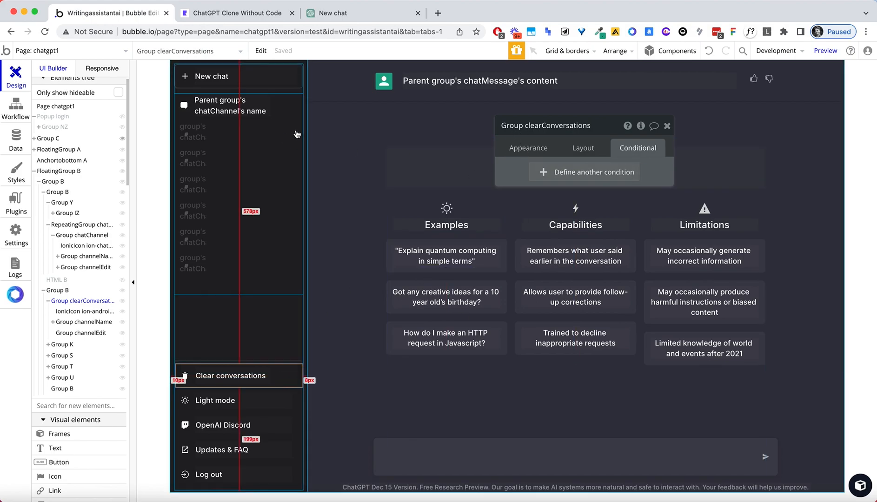
Make the group invisible on page load and collapse when hidden.
{"action": "left_click", "coordinate": [540, 151]}
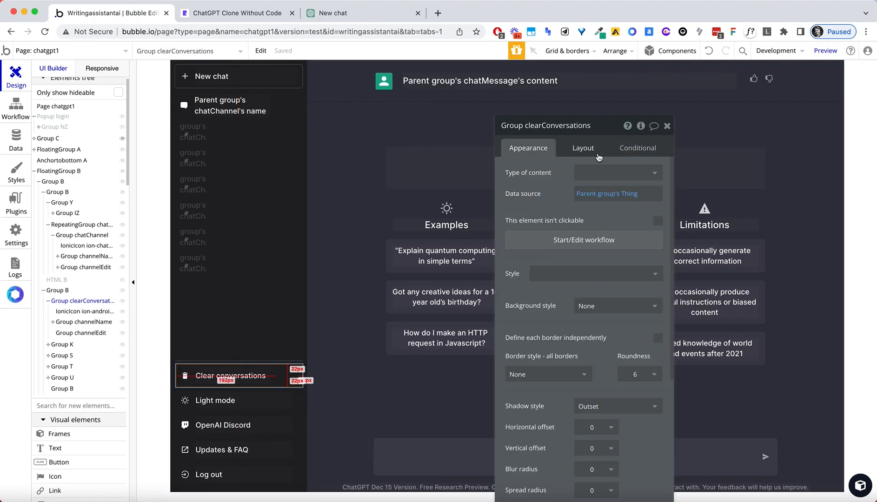
{"action": "left_click", "coordinate": [594, 153]}
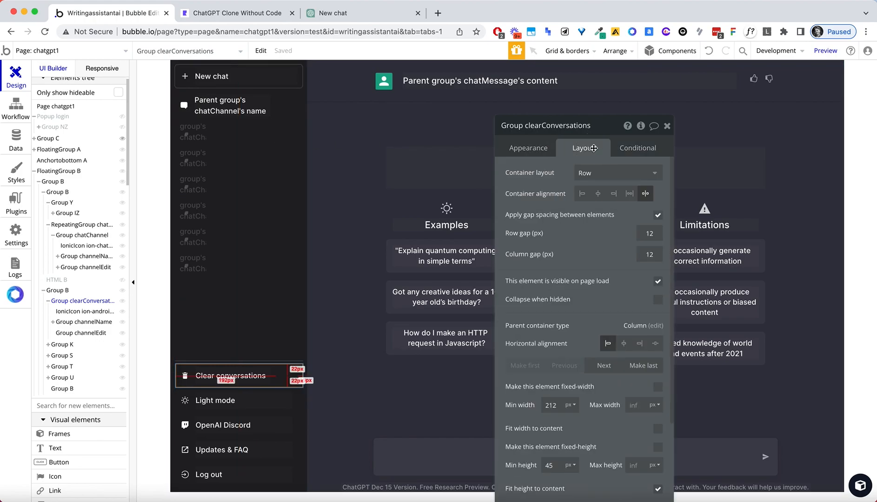
{"action": "left_click", "coordinate": [658, 299]}
{"action": "left_click", "coordinate": [657, 281]}
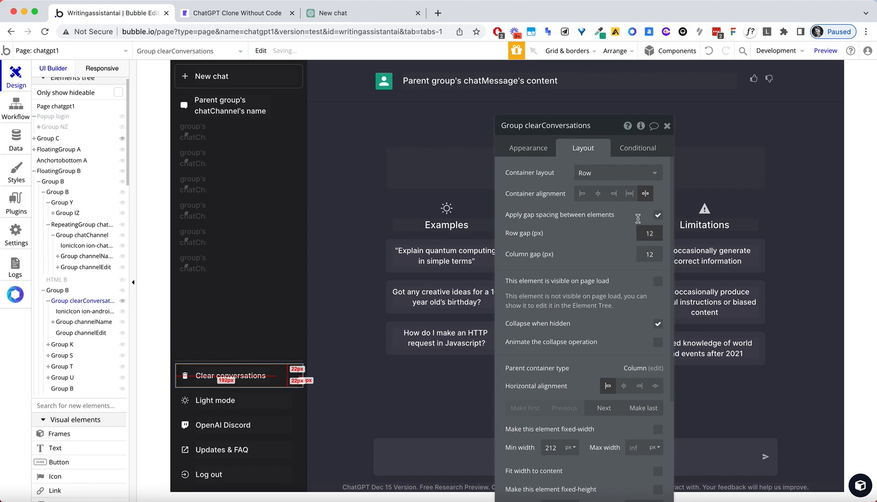
Start a condition searching chatChannels whose Created By equals Current User.
{"action": "left_click", "coordinate": [632, 149]}
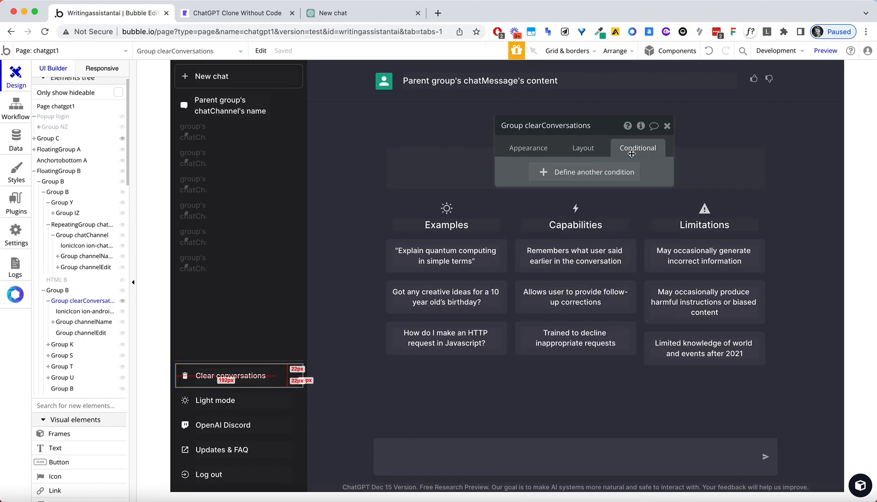
{"action": "left_click", "coordinate": [548, 173]}
{"action": "left_click", "coordinate": [548, 178]}
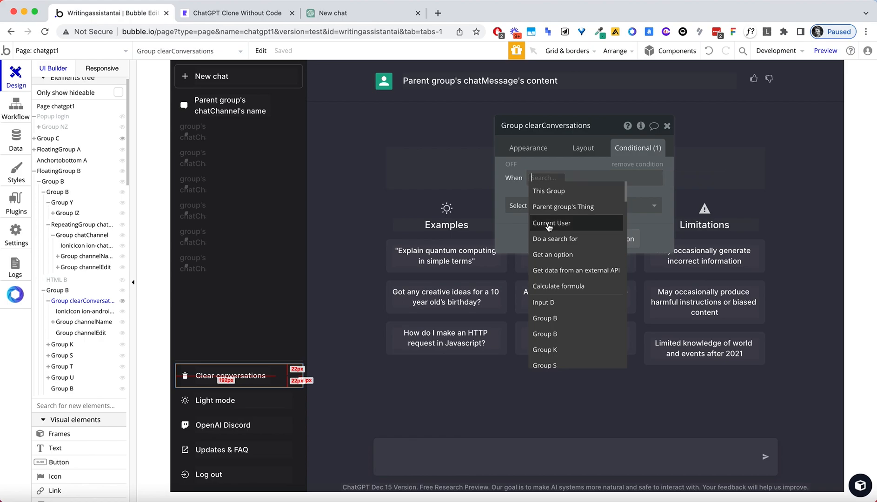
{"action": "left_click", "coordinate": [553, 238]}
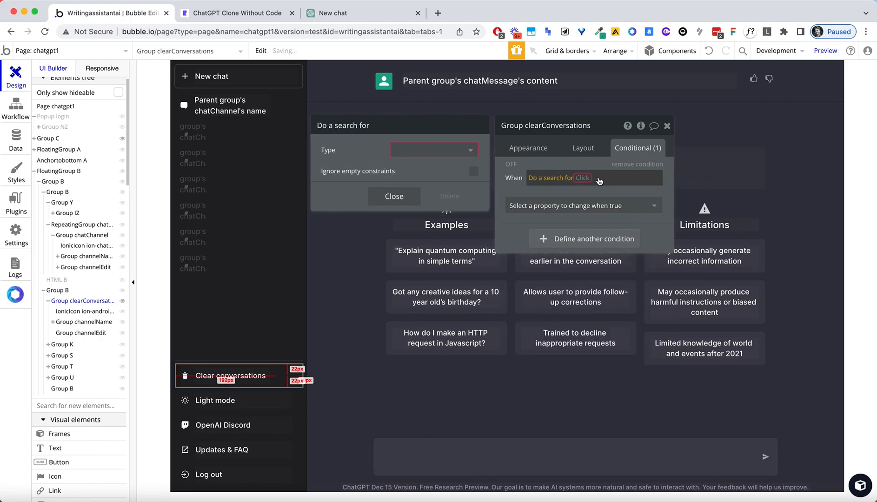
{"action": "left_click", "coordinate": [409, 150]}
{"action": "type", "text": "chat"}
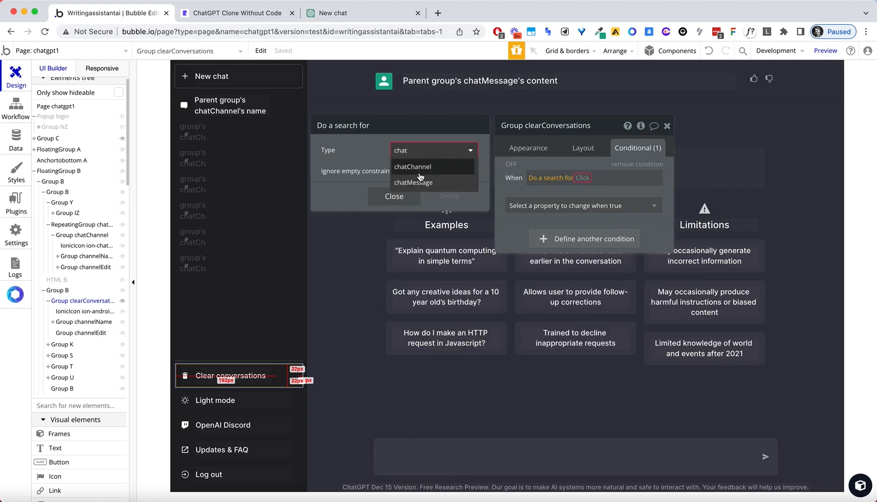
{"action": "left_click", "coordinate": [421, 170]}
{"action": "left_click", "coordinate": [358, 194]}
{"action": "left_click", "coordinate": [337, 176]}
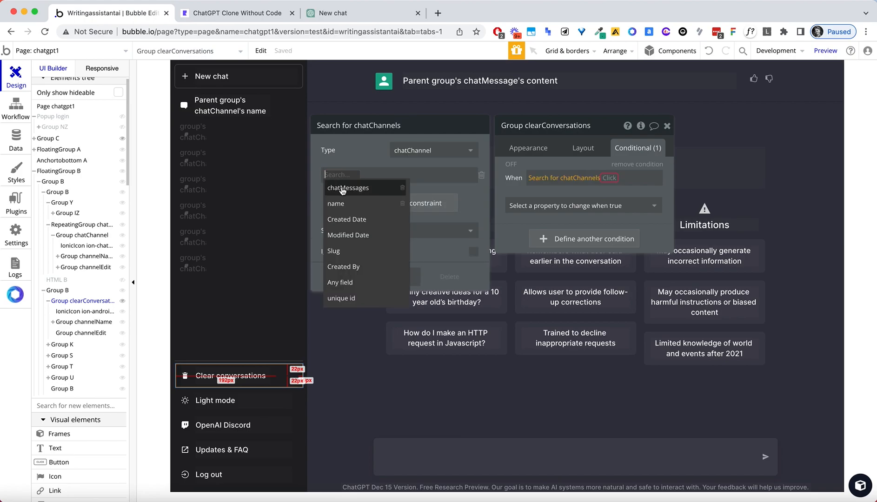
{"action": "left_click", "coordinate": [352, 266]}
{"action": "left_click", "coordinate": [359, 176]}
{"action": "left_click", "coordinate": [373, 181]}
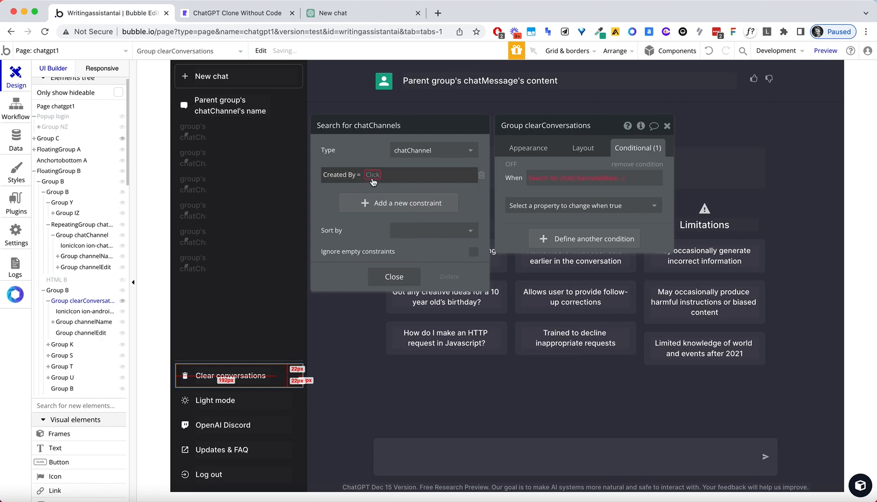
{"action": "left_click", "coordinate": [373, 177]}
{"action": "left_click", "coordinate": [401, 221]}
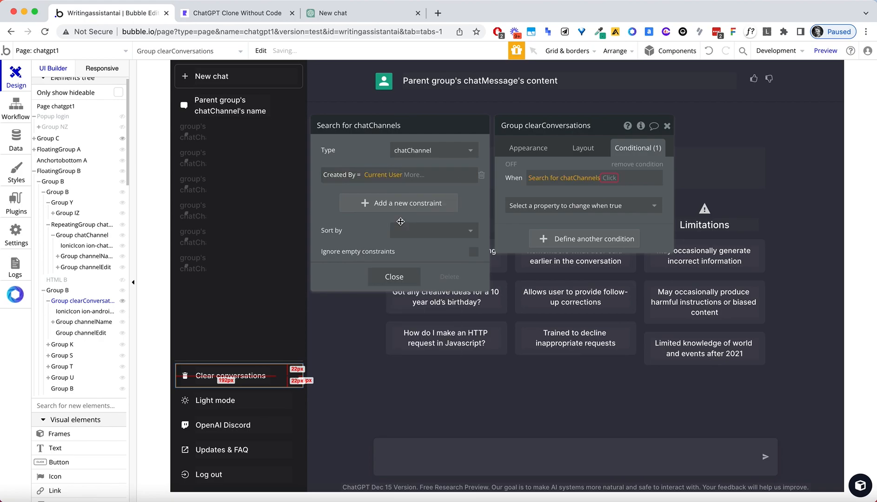
Complete the condition as that search's count ≥ 1, making the group visible.
{"action": "left_click", "coordinate": [607, 179]}
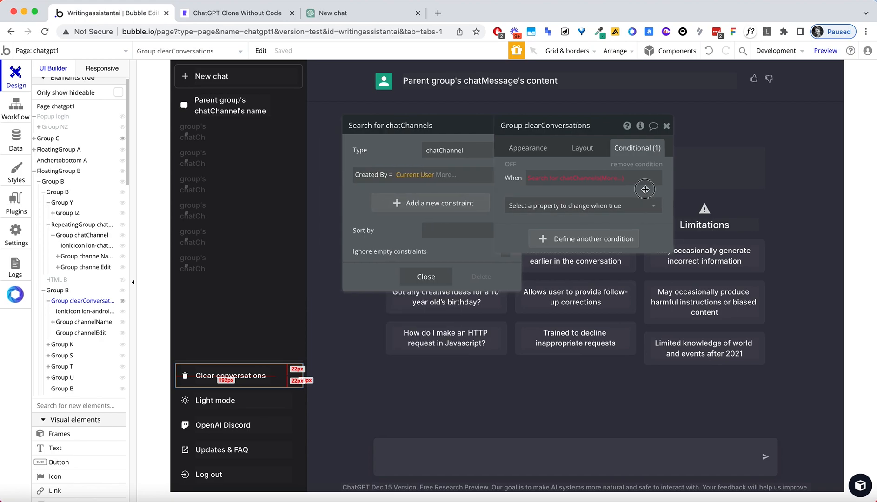
{"action": "left_click", "coordinate": [610, 191]}
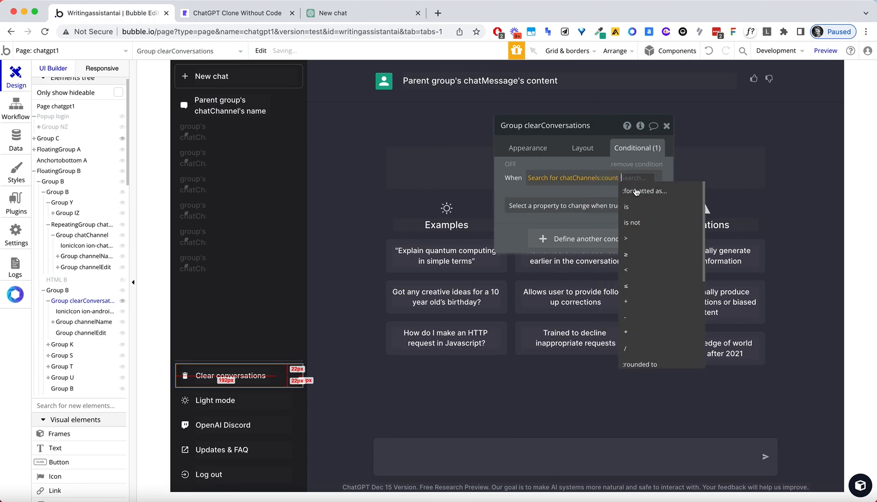
{"action": "left_click", "coordinate": [636, 255]}
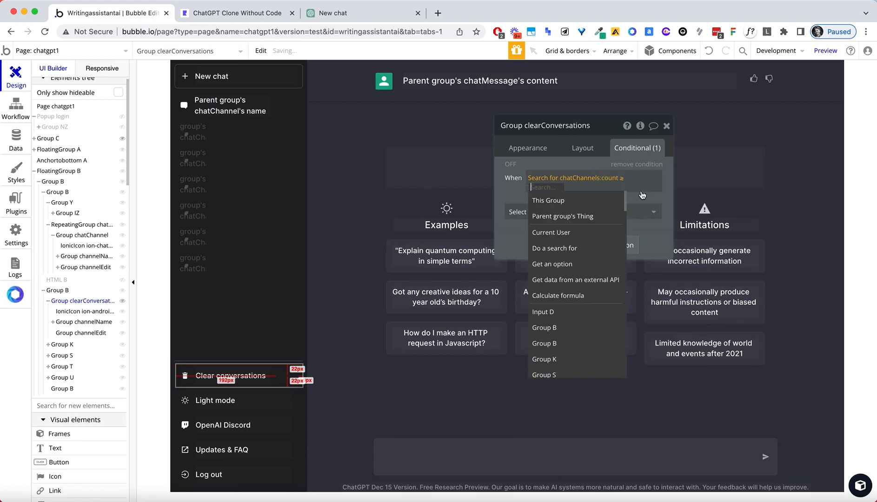
{"action": "type", "text": "1"}
{"action": "key", "text": "Return"}
{"action": "left_click", "coordinate": [595, 210]}
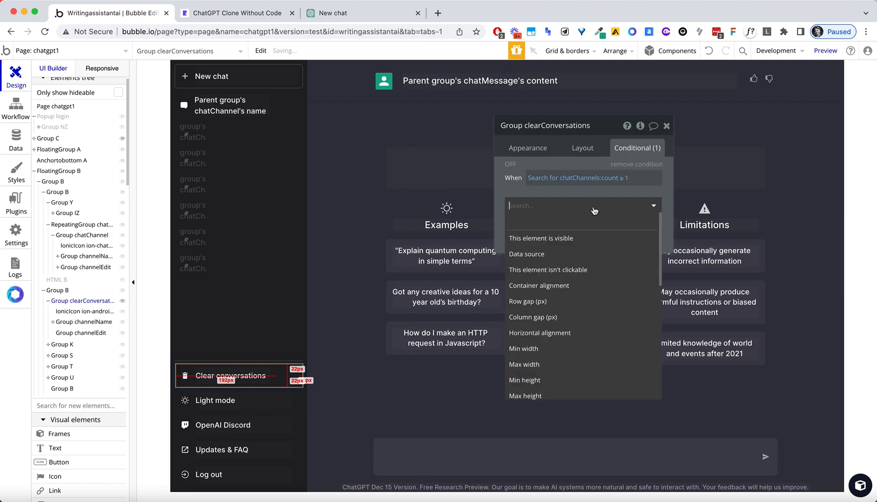
{"action": "left_click", "coordinate": [589, 239]}
{"action": "left_click", "coordinate": [647, 203]}
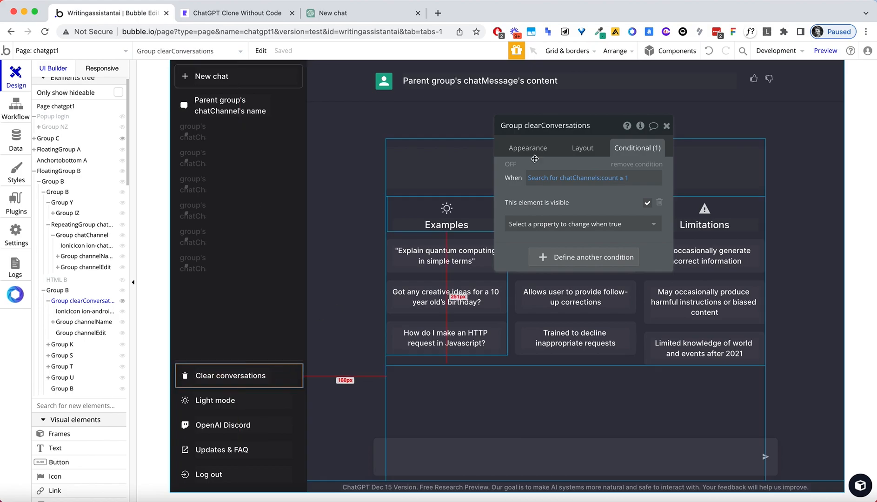
{"action": "left_click", "coordinate": [518, 146]}
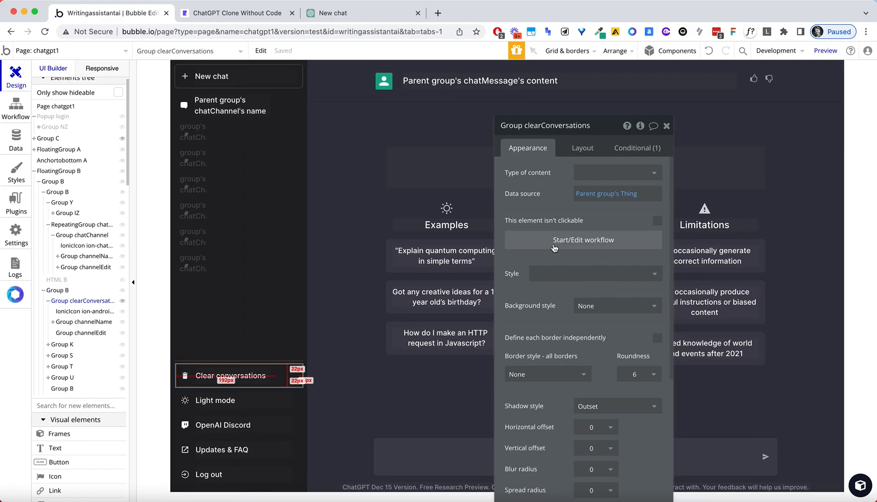
{"action": "left_click", "coordinate": [557, 243]}
{"action": "left_click", "coordinate": [243, 13]}
{"action": "left_click", "coordinate": [243, 31]}
Reload the preview, then delete the 'new chat' conversation with its trash and check icons.
{"action": "key", "text": "Return"}
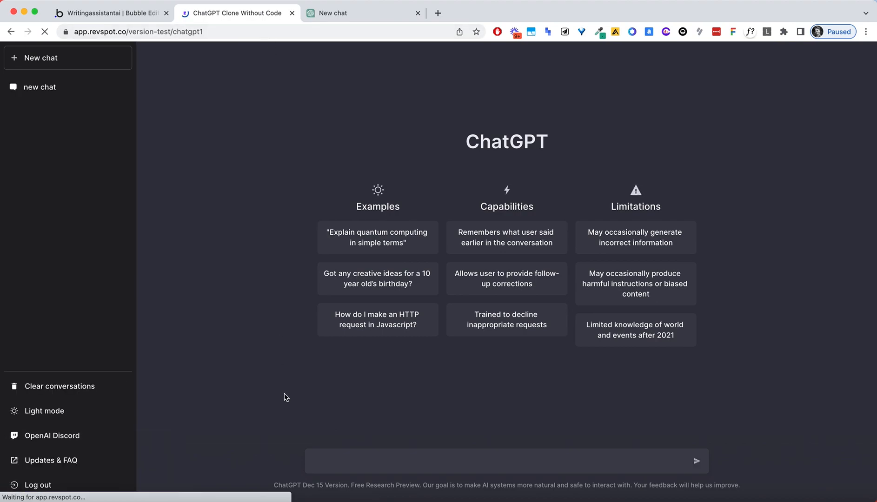
{"action": "left_click", "coordinate": [75, 391]}
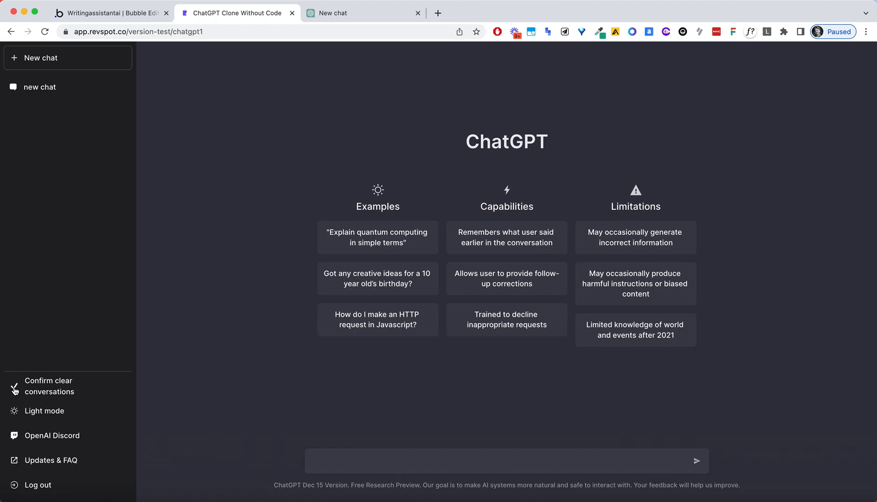
{"action": "left_click", "coordinate": [70, 88]}
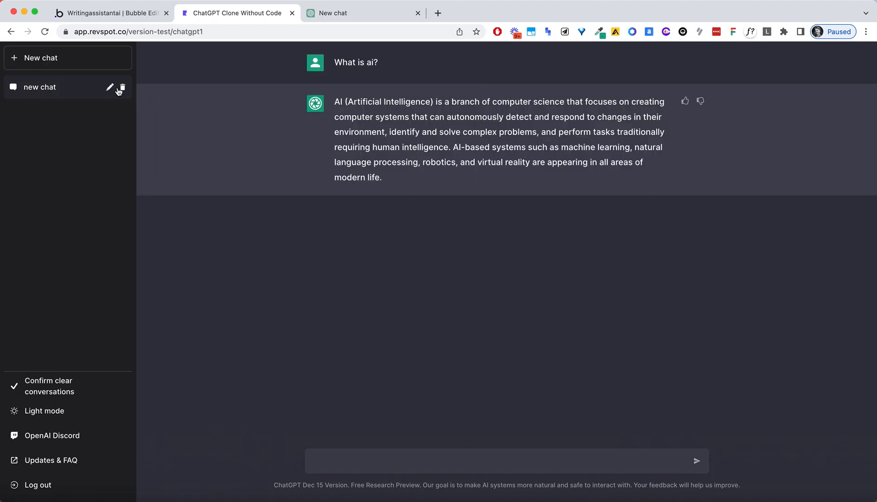
{"action": "left_click", "coordinate": [121, 90]}
{"action": "left_click", "coordinate": [110, 88]}
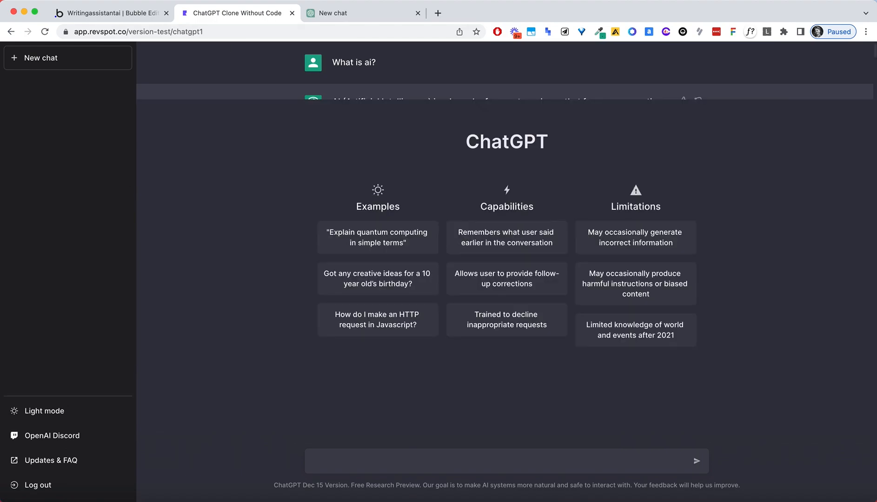
Reload real ChatGPT, ask it 'what is ai?', and view its Clear conversations confirmation step.
{"action": "left_click", "coordinate": [336, 13]}
{"action": "left_click", "coordinate": [302, 34]}
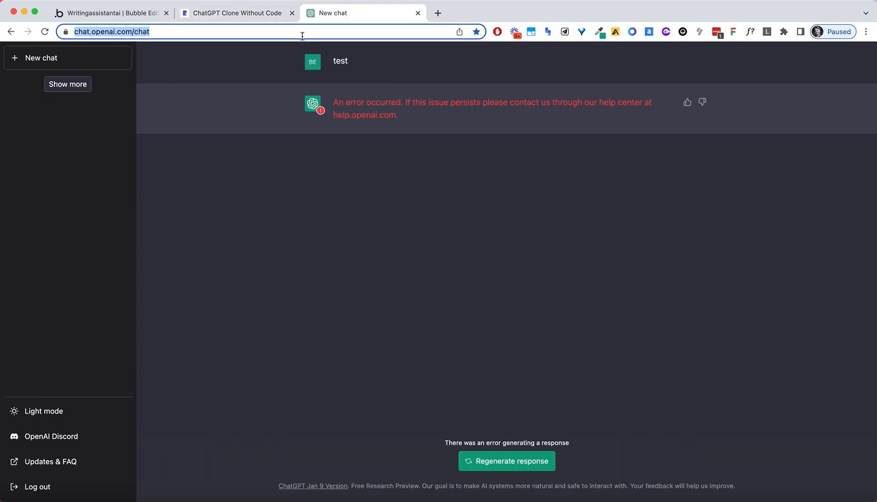
{"action": "key", "text": "Return"}
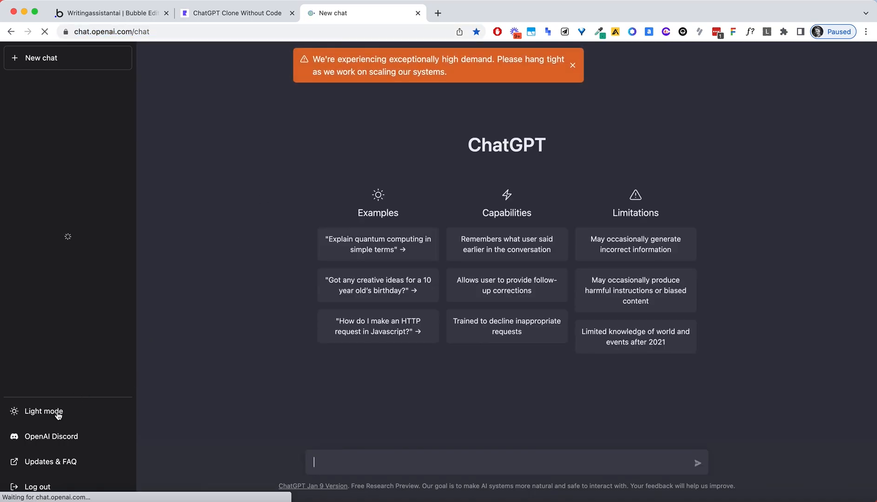
{"action": "type", "text": "what is ai?"}
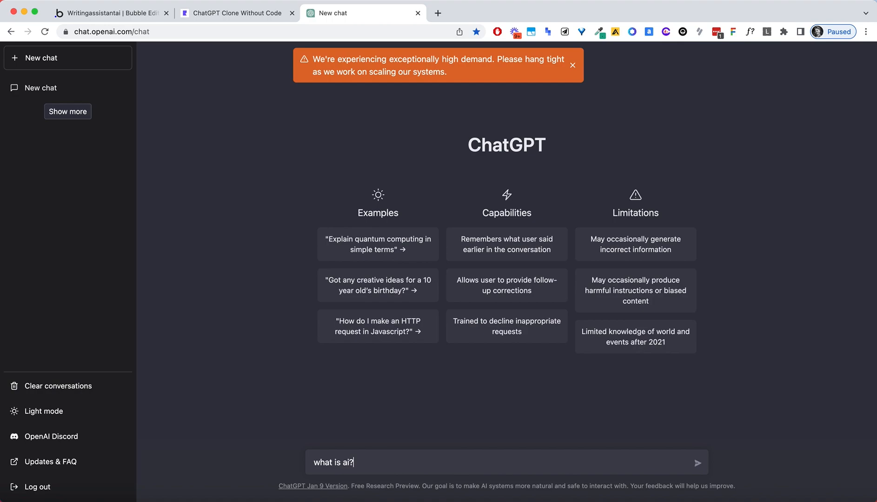
{"action": "key", "text": "Return"}
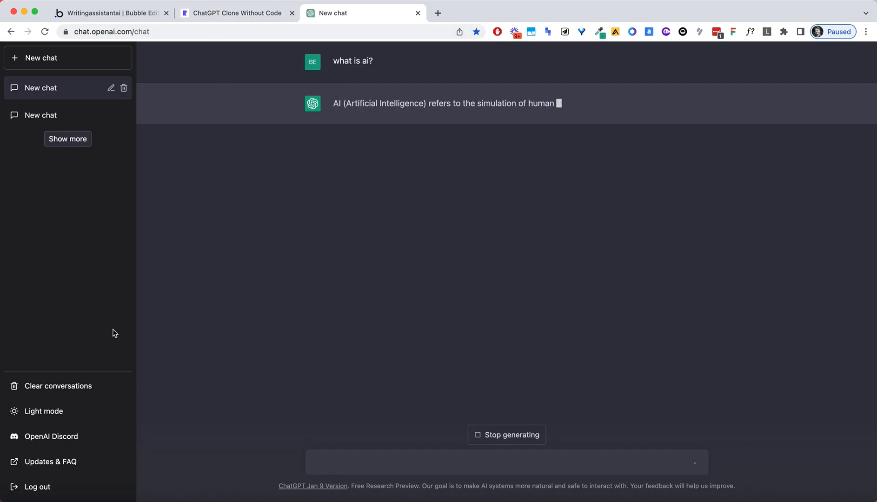
{"action": "left_click", "coordinate": [87, 387]}
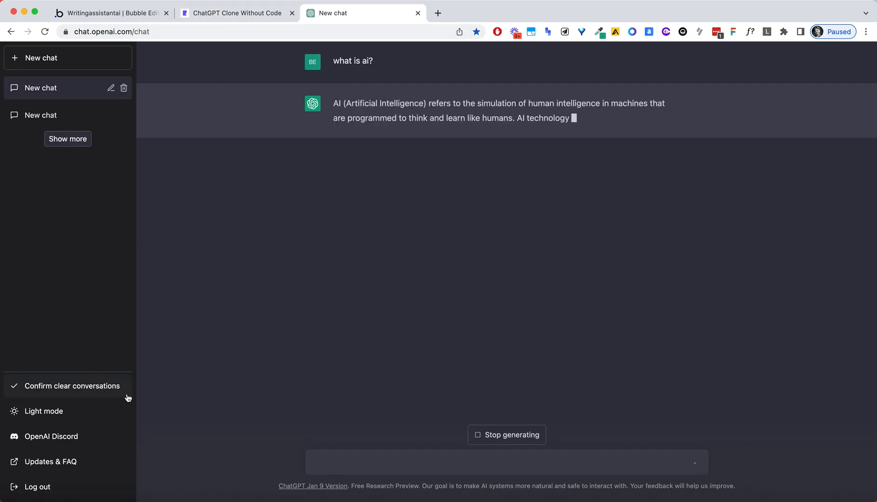
{"action": "left_click", "coordinate": [135, 18]}
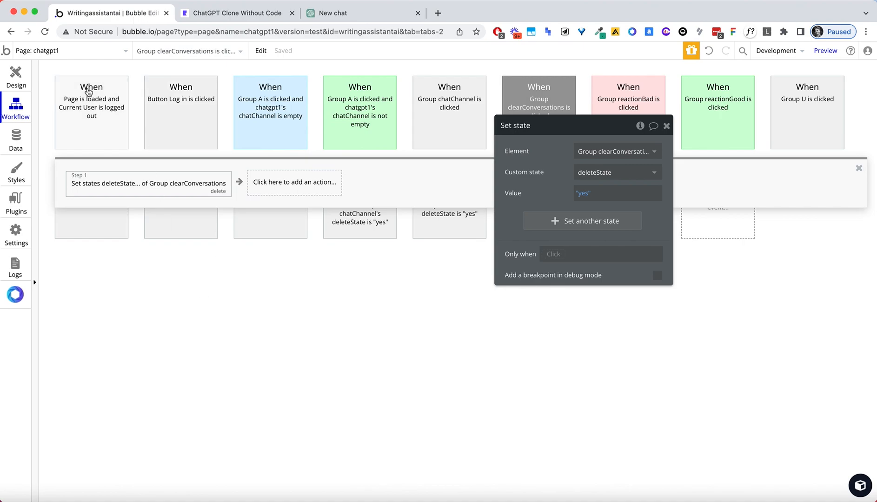
Copy and paste the clearConversations click event to create a duplicate.
{"action": "left_click_drag", "start_coordinate": [607, 130], "coordinate": [527, 388]}
{"action": "right_click", "coordinate": [531, 113]}
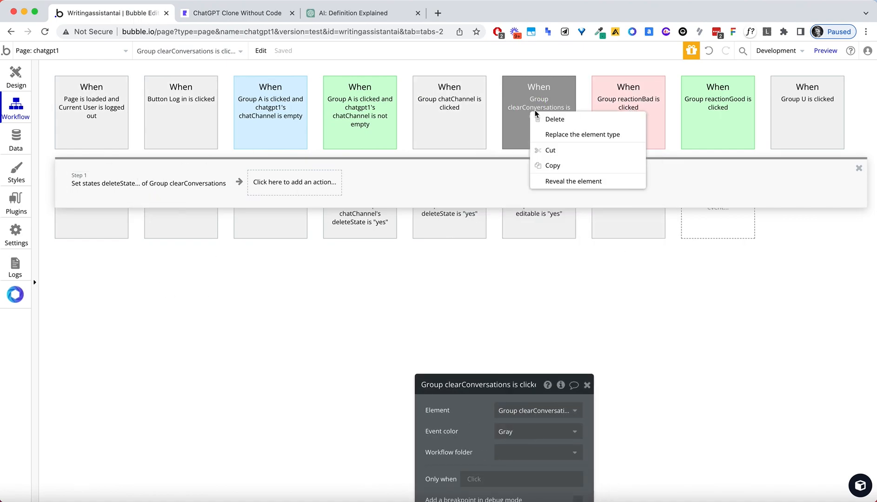
{"action": "left_click", "coordinate": [562, 164]}
{"action": "right_click", "coordinate": [707, 233]}
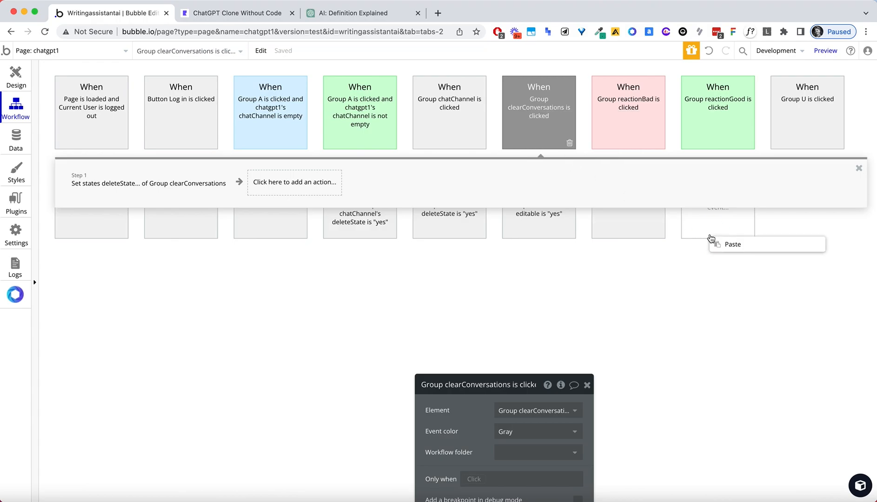
{"action": "left_click", "coordinate": [725, 249]}
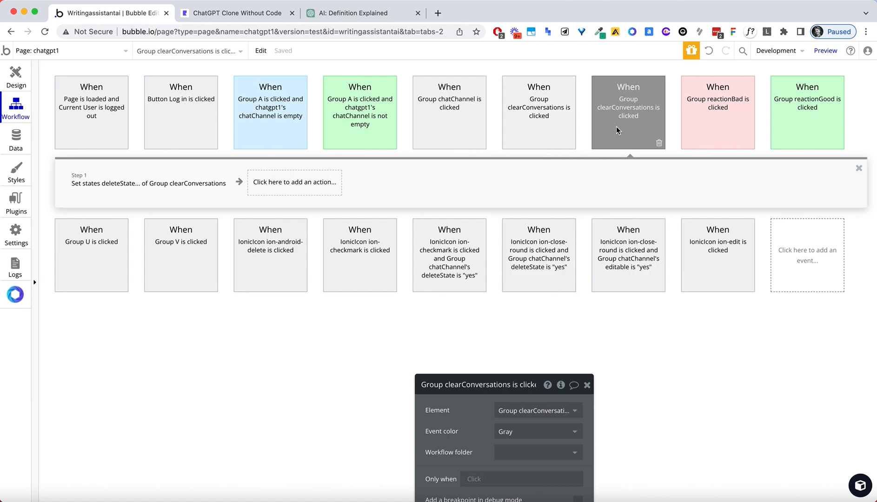
Give the new event the condition: Group clearConversations's deleteState is "yes".
{"action": "left_click_drag", "start_coordinate": [534, 382], "coordinate": [652, 184]}
{"action": "left_click", "coordinate": [592, 283]}
{"action": "type", "text": "state"}
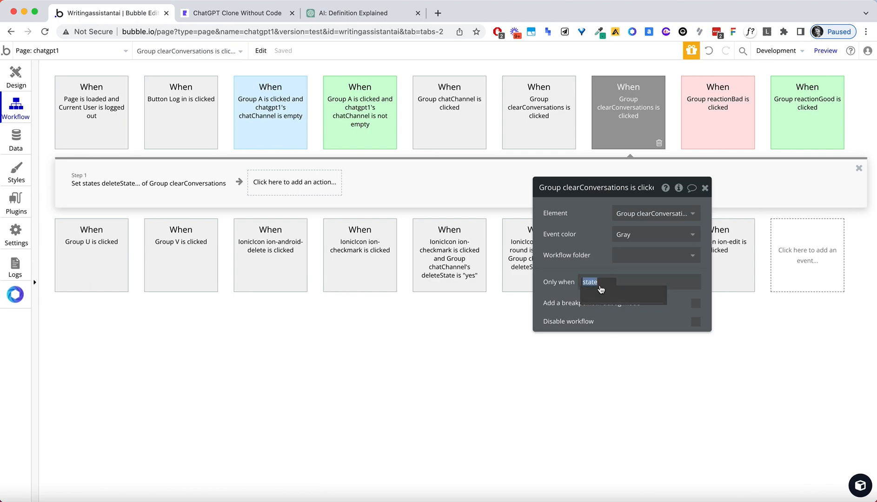
{"action": "type", "text": "group"}
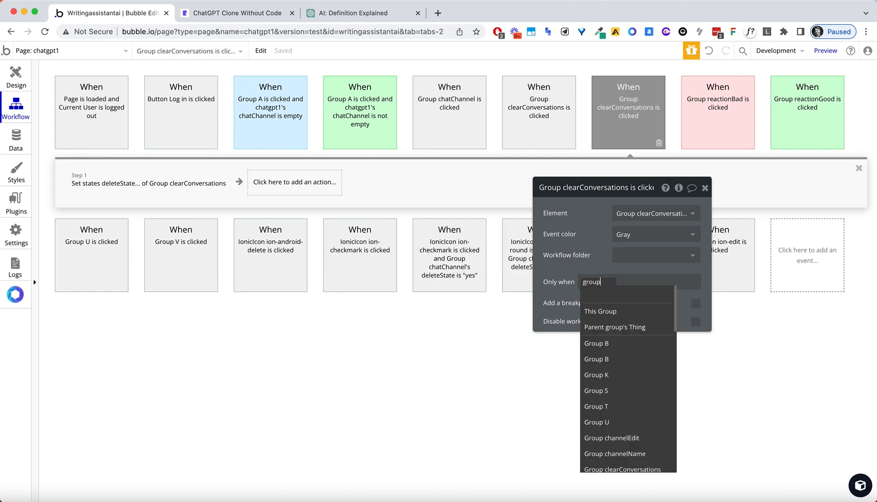
{"action": "left_click", "coordinate": [625, 471]}
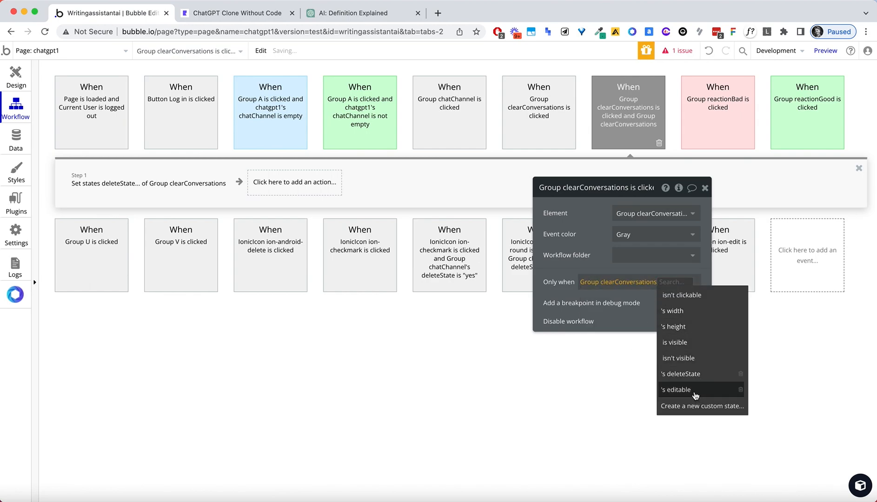
{"action": "left_click", "coordinate": [694, 376]}
{"action": "left_click", "coordinate": [601, 292]}
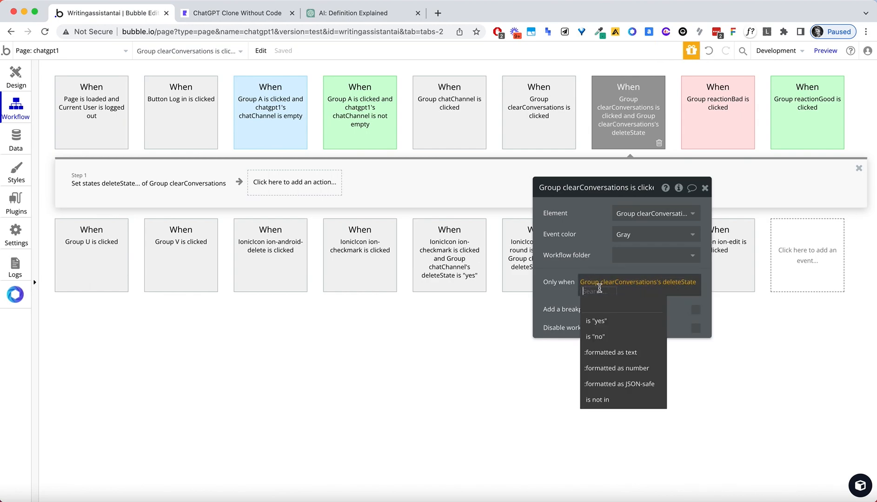
{"action": "left_click", "coordinate": [598, 303]}
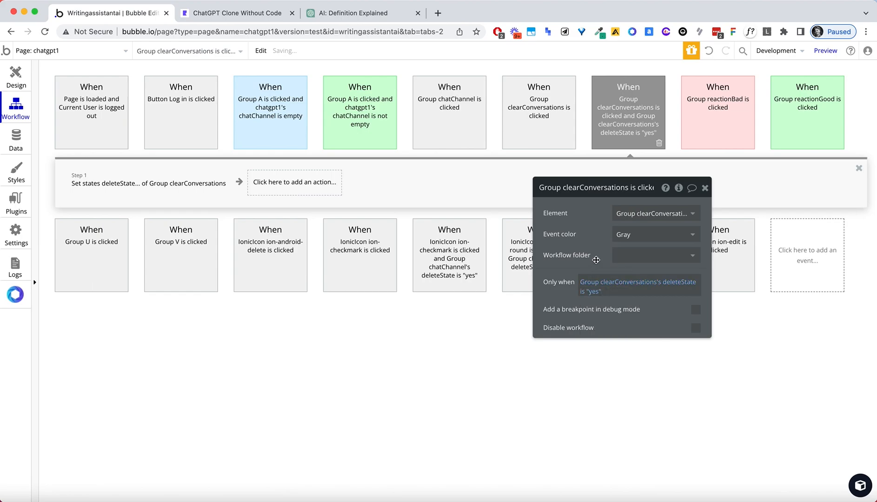
{"action": "left_click", "coordinate": [80, 179]}
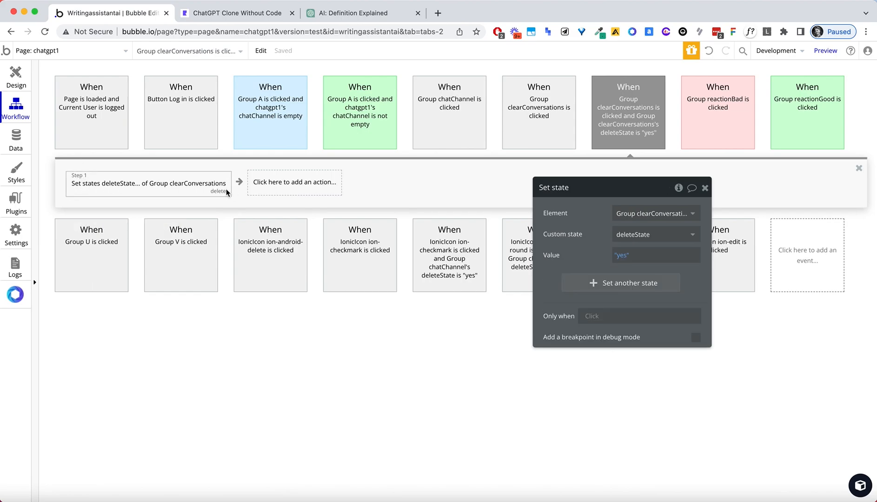
Replace the old set-state step with a Delete a list of chatChannels action.
{"action": "left_click", "coordinate": [219, 191]}
{"action": "left_click", "coordinate": [98, 190]}
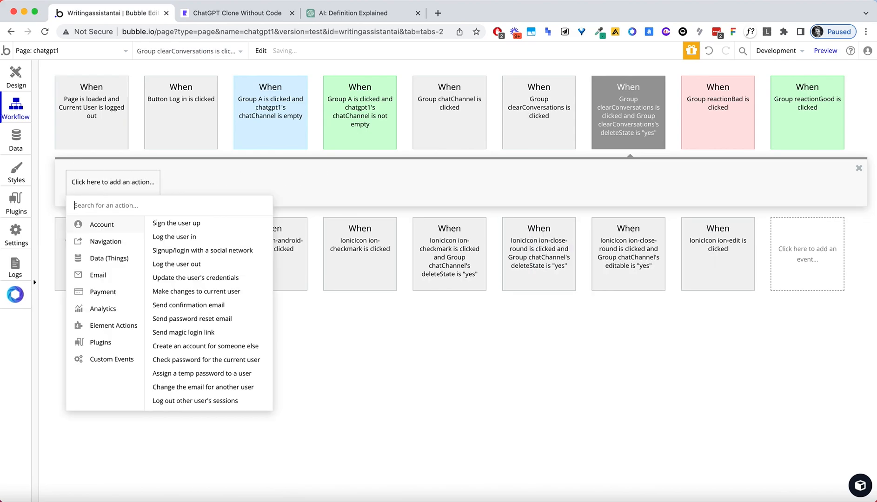
{"action": "type", "text": "del"}
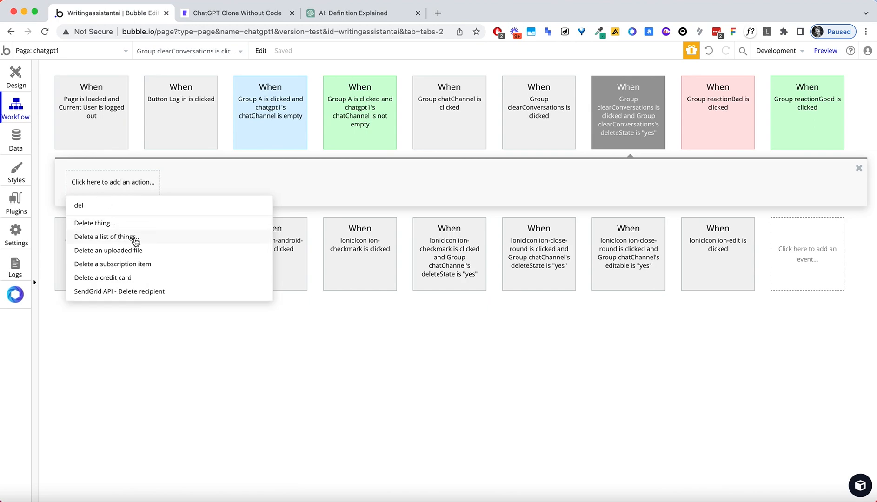
{"action": "left_click", "coordinate": [135, 238]}
{"action": "left_click", "coordinate": [629, 212]}
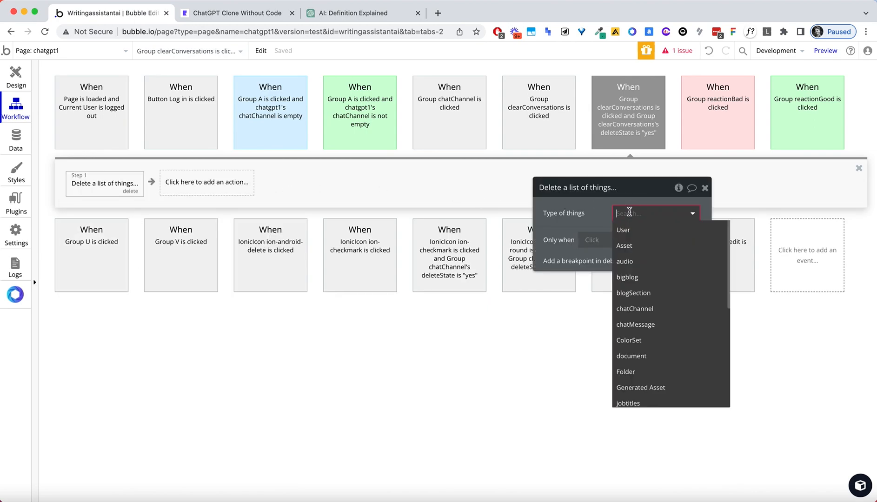
{"action": "type", "text": "do"}
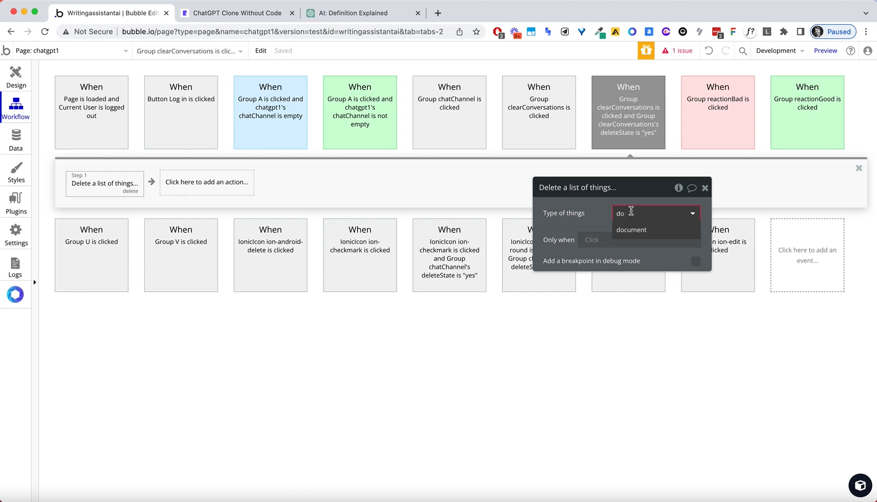
{"action": "key", "text": "BackSpace"}
{"action": "key", "text": "BackSpace"}
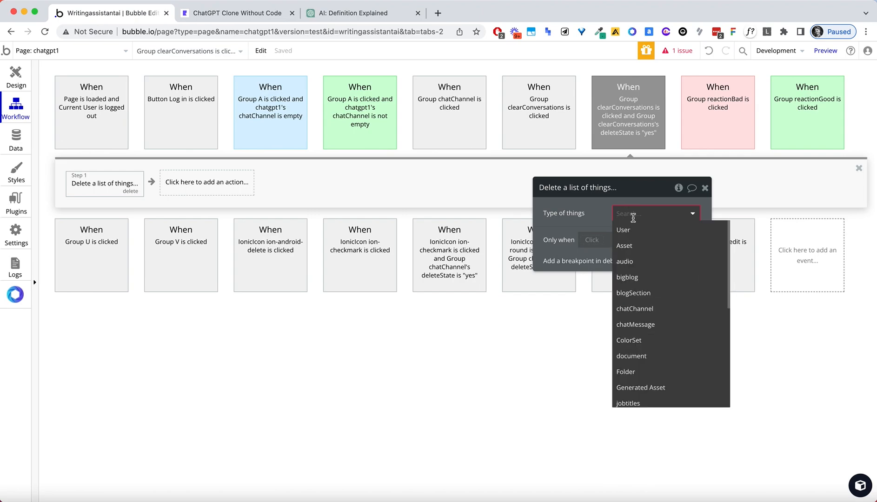
{"action": "left_click", "coordinate": [674, 309]}
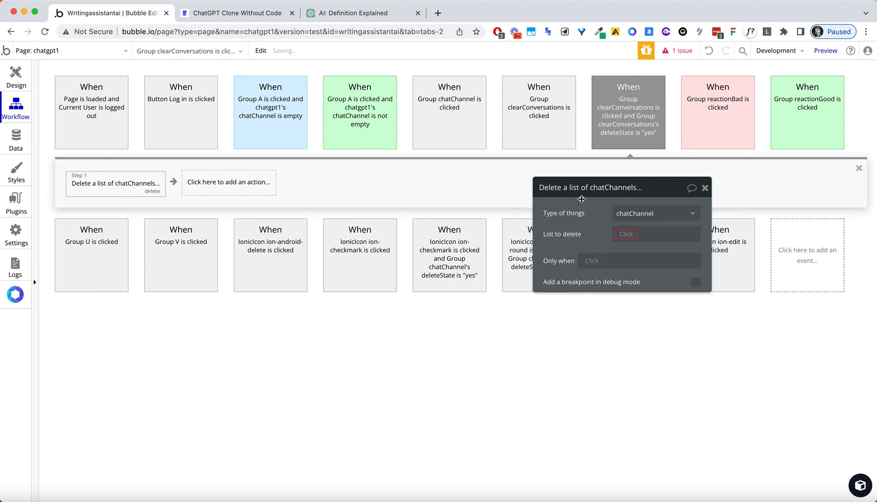
Set the list to delete to Search for chatChannels where Created By = Current User.
{"action": "left_click", "coordinate": [622, 235]}
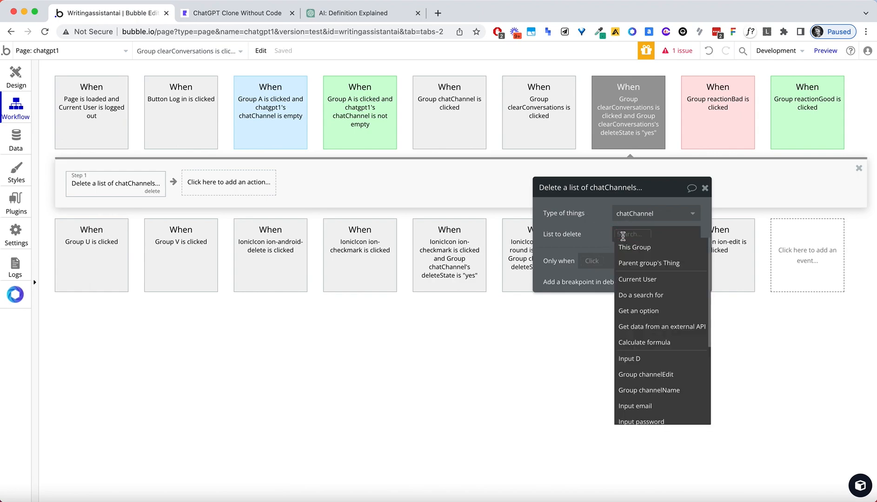
{"action": "type", "text": "do"}
{"action": "left_click", "coordinate": [636, 253]}
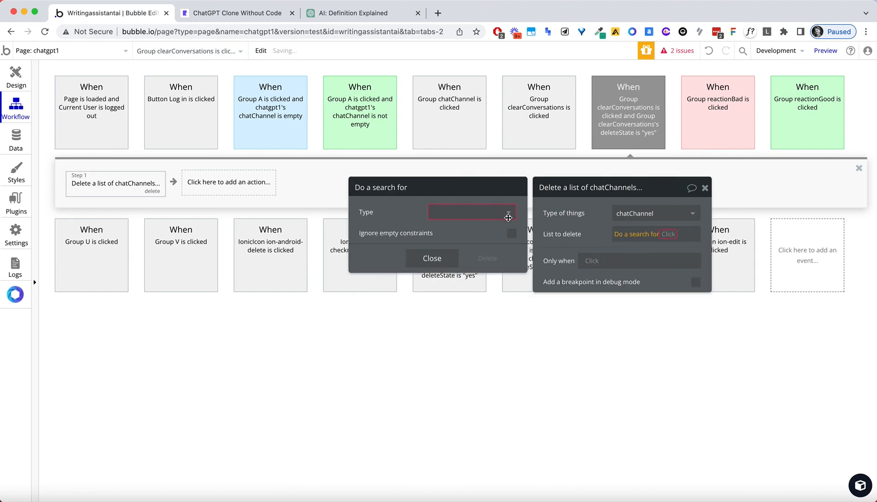
{"action": "left_click", "coordinate": [444, 214]}
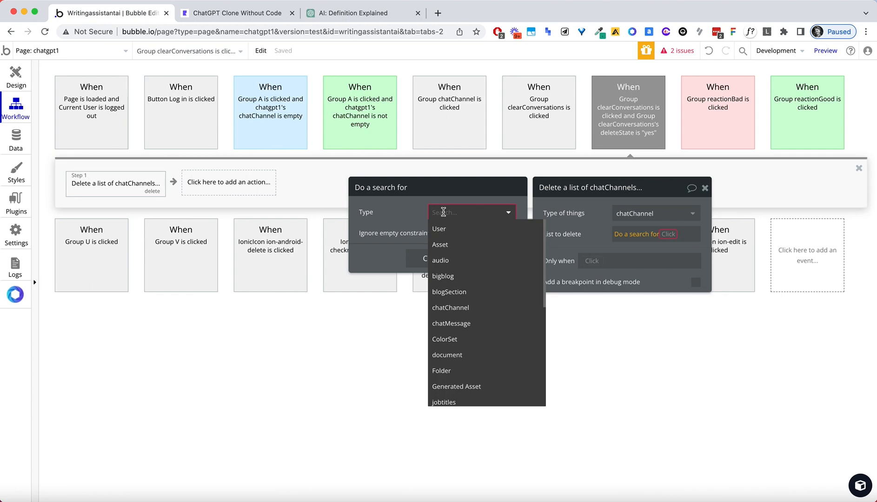
{"action": "type", "text": "cha"}
{"action": "left_click", "coordinate": [439, 228]}
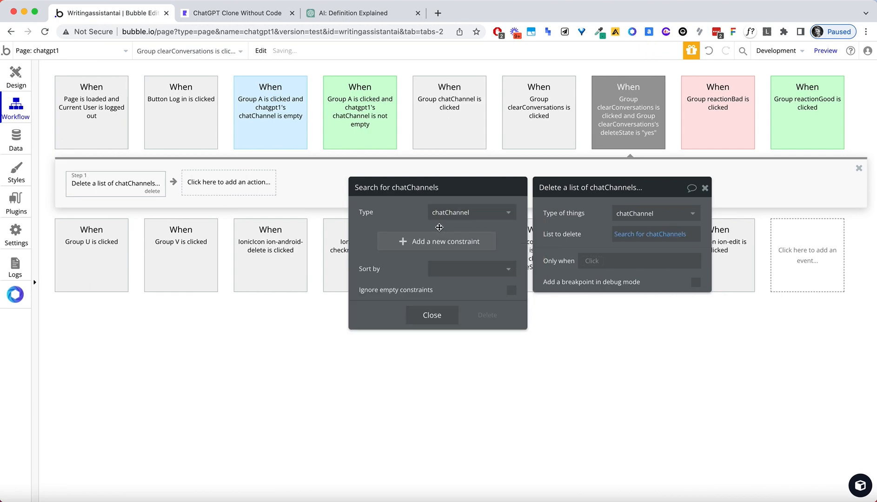
{"action": "left_click", "coordinate": [413, 242]}
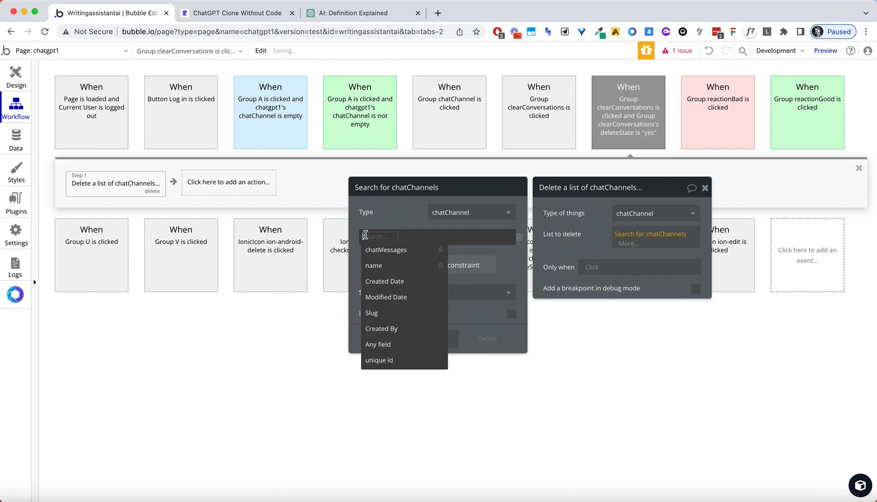
{"action": "left_click", "coordinate": [391, 329]}
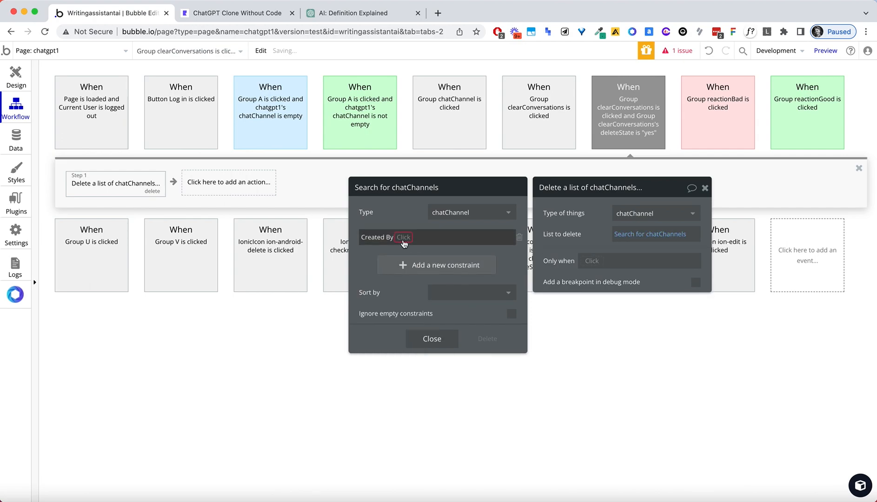
{"action": "left_click", "coordinate": [417, 250]}
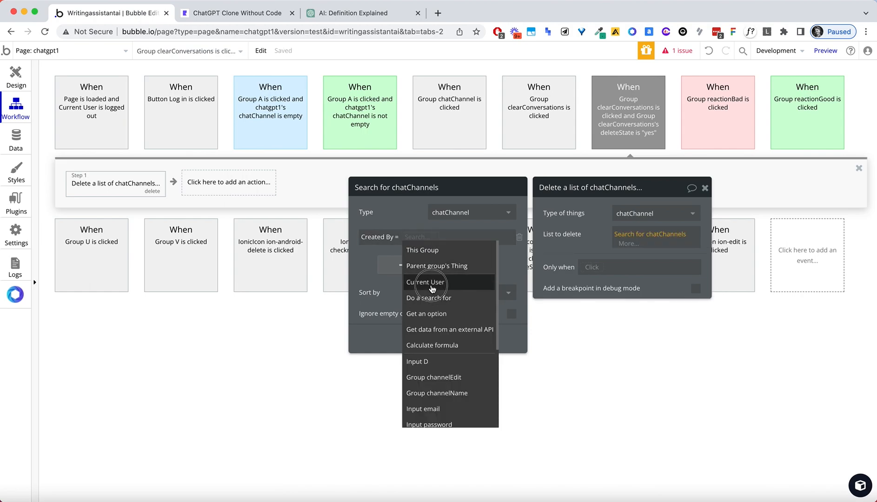
{"action": "left_click", "coordinate": [409, 283]}
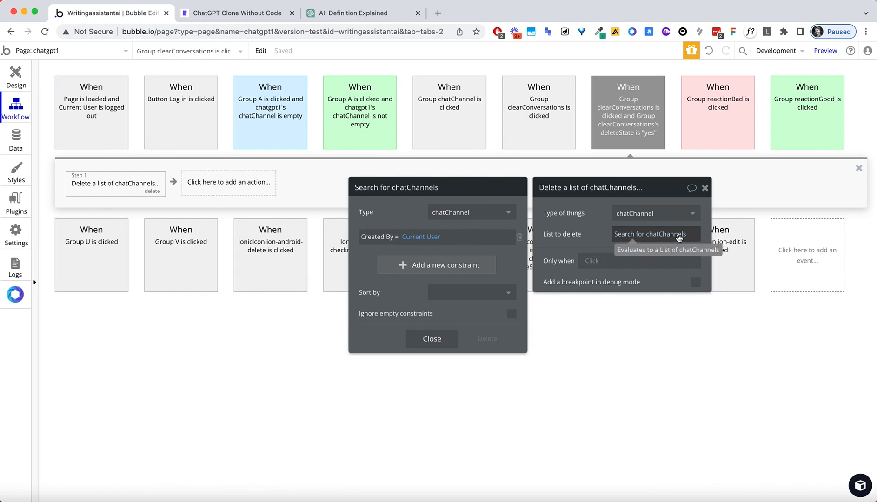
{"action": "left_click", "coordinate": [587, 229]}
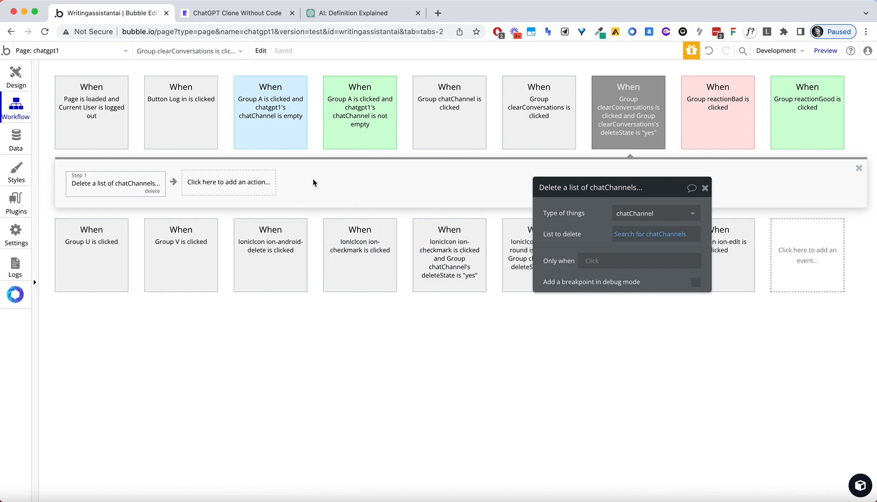
Add step 2 setting Group clearConversations's deleteState back to "no".
{"action": "left_click", "coordinate": [199, 186]}
{"action": "type", "text": "state"}
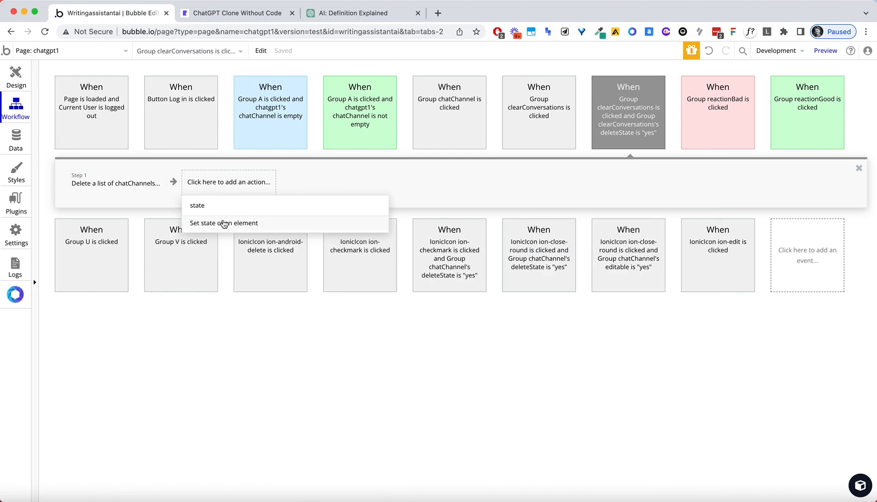
{"action": "left_click", "coordinate": [224, 224]}
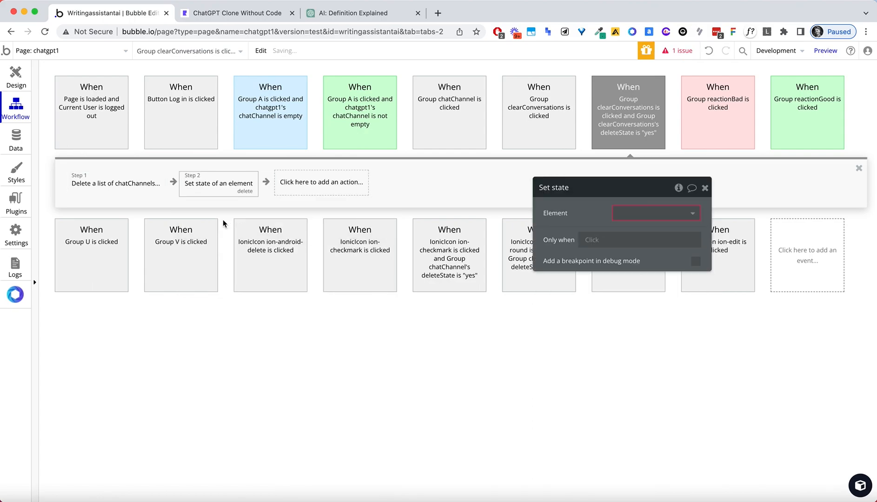
{"action": "left_click", "coordinate": [624, 216]}
{"action": "type", "text": "clearConversati..."}
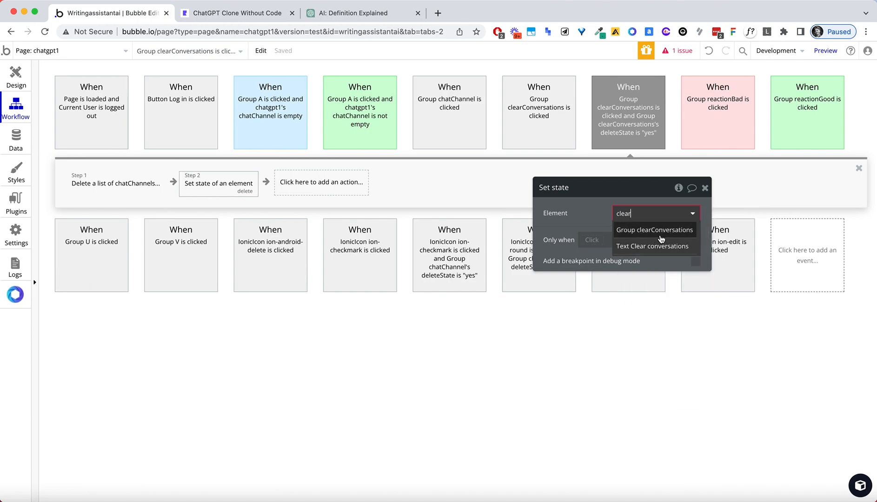
{"action": "left_click", "coordinate": [661, 231]}
{"action": "left_click", "coordinate": [661, 233]}
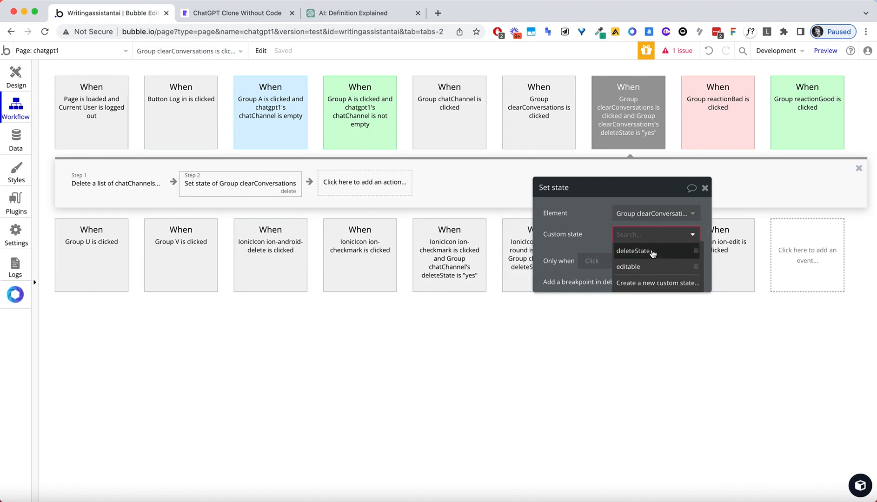
{"action": "left_click", "coordinate": [653, 252]}
{"action": "left_click", "coordinate": [642, 252]}
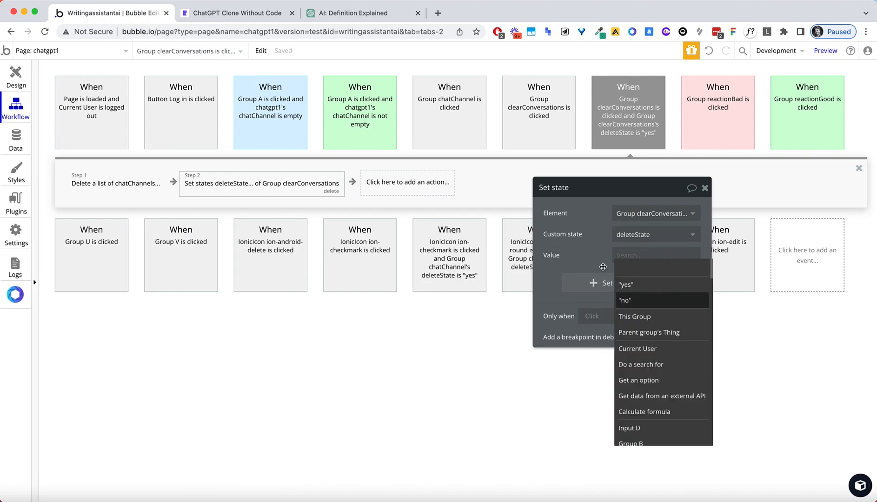
{"action": "left_click", "coordinate": [621, 300]}
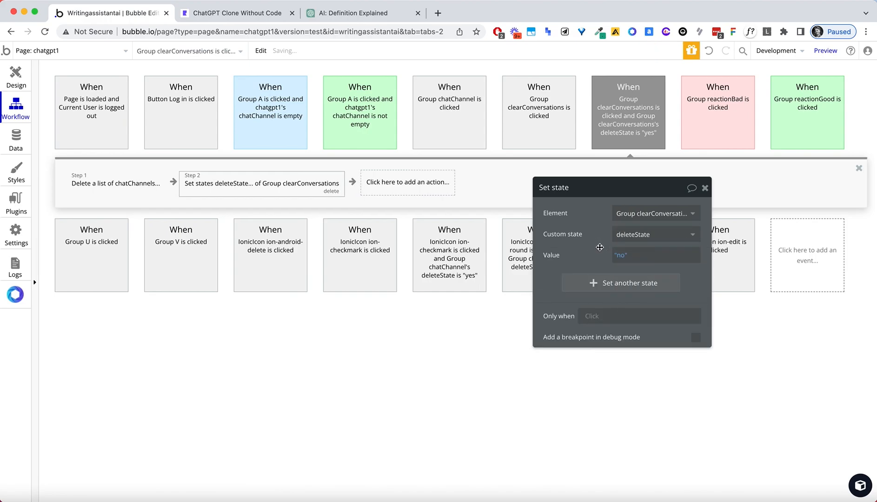
{"action": "left_click", "coordinate": [218, 20]}
{"action": "left_click", "coordinate": [212, 30]}
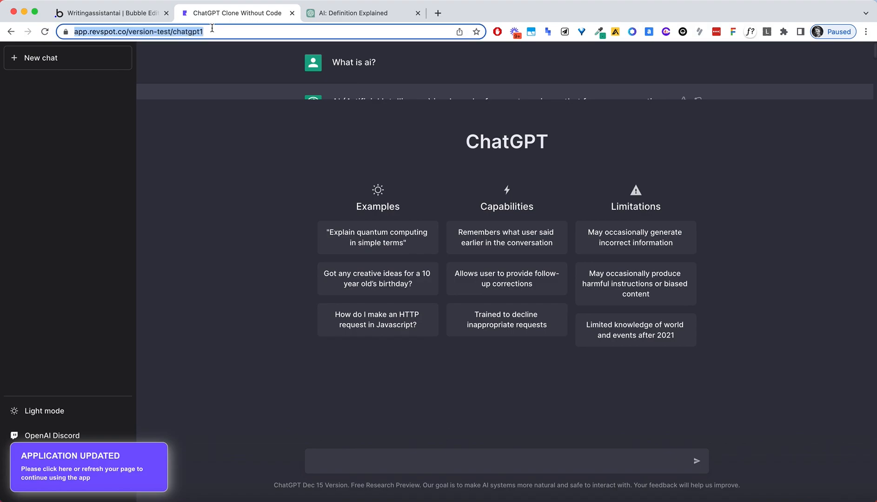
Reload the app preview and send a question to the chatbot.
{"action": "key", "text": "Return"}
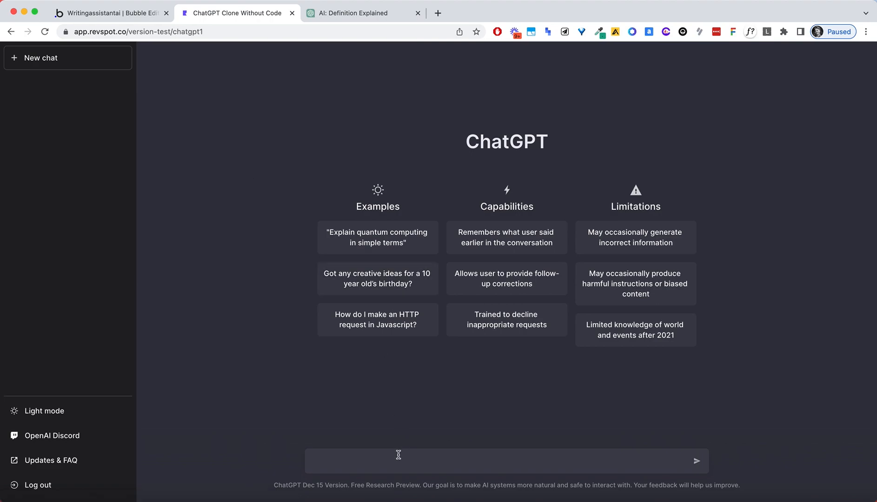
{"action": "type", "text": "Wh"}
{"action": "key", "text": "Return"}
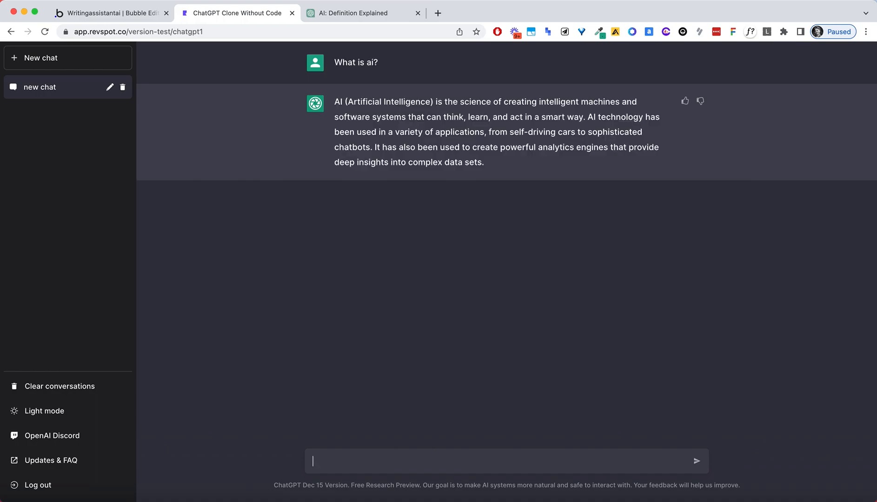
Ask for 'the history of AI in a list' and highlight where numbered items run together.
{"action": "type", "text": "Great, now five"}
{"action": "key", "text": "BackSpace"}
{"action": "key", "text": "BackSpace"}
{"action": "key", "text": "BackSpace"}
{"action": "type", "text": "give me a lsit of"}
{"action": "key", "text": "BackSpace"}
{"action": "key", "text": "BackSpace"}
{"action": "key", "text": "BackSpace"}
{"action": "key", "text": "BackSpace"}
{"action": "key", "text": "BackSpace"}
{"action": "key", "text": "BackSpace"}
{"action": "key", "text": "BackSpace"}
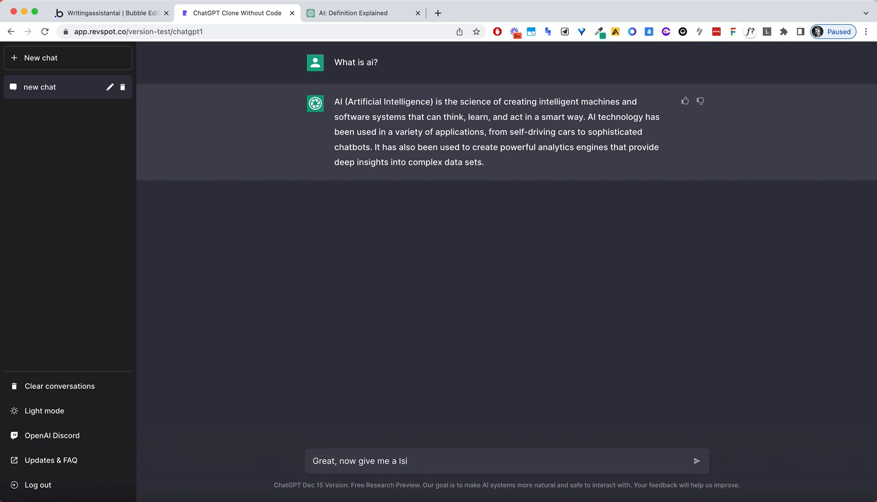
{"action": "type", "text": "the history of AI in a list"}
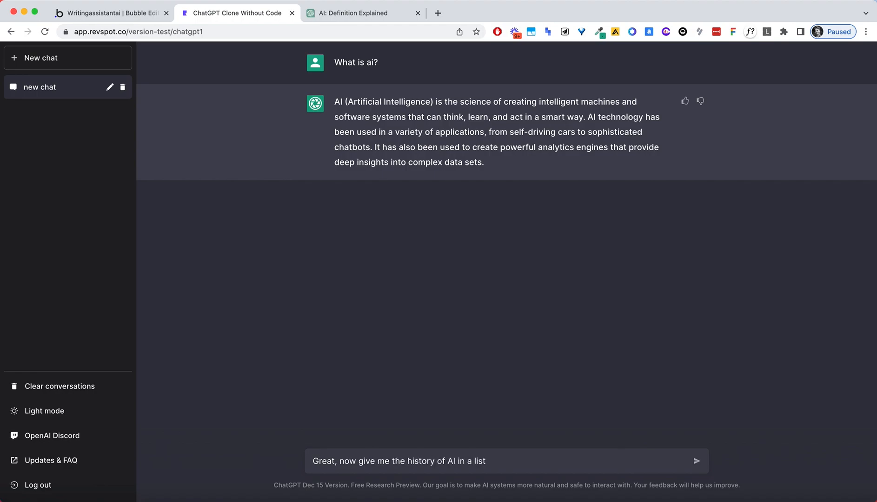
{"action": "key", "text": "Return"}
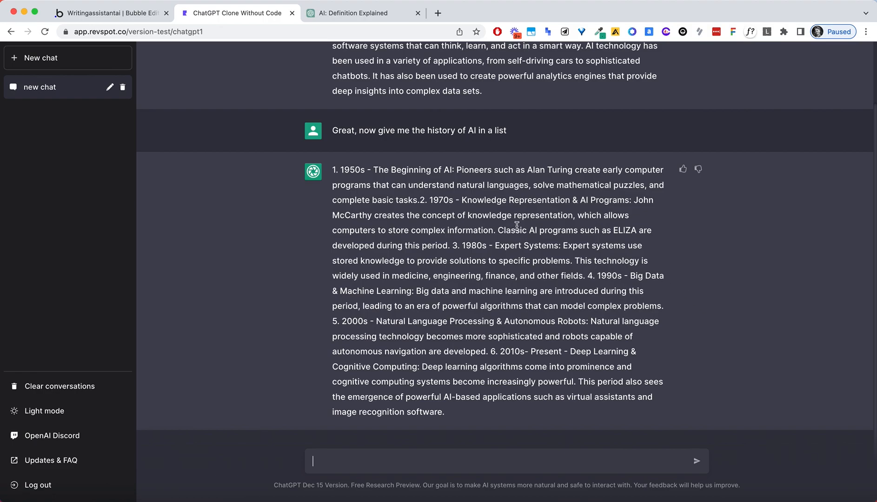
{"action": "left_click_drag", "start_coordinate": [497, 229], "coordinate": [495, 230]}
{"action": "left_click_drag", "start_coordinate": [421, 201], "coordinate": [427, 204]}
Inspect the existing-chat workflow's GPT3 ChatGPT and set focus steps.
{"action": "left_click", "coordinate": [148, 16]}
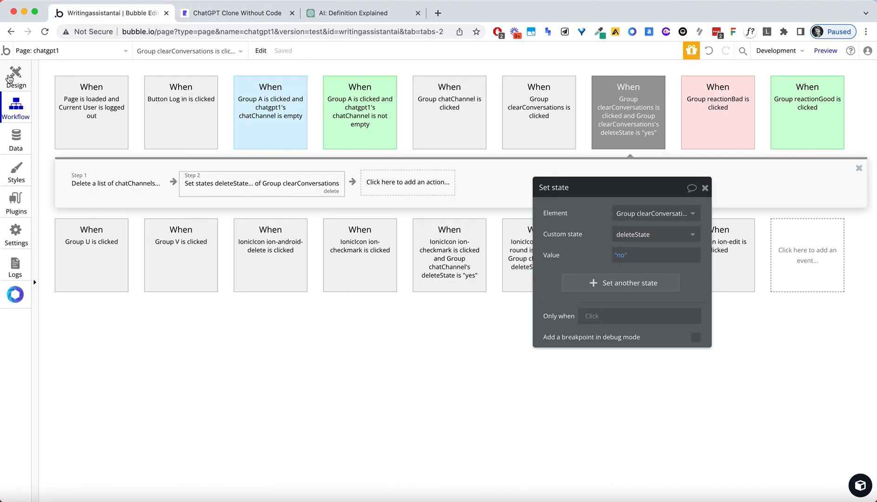
{"action": "left_click", "coordinate": [362, 132]}
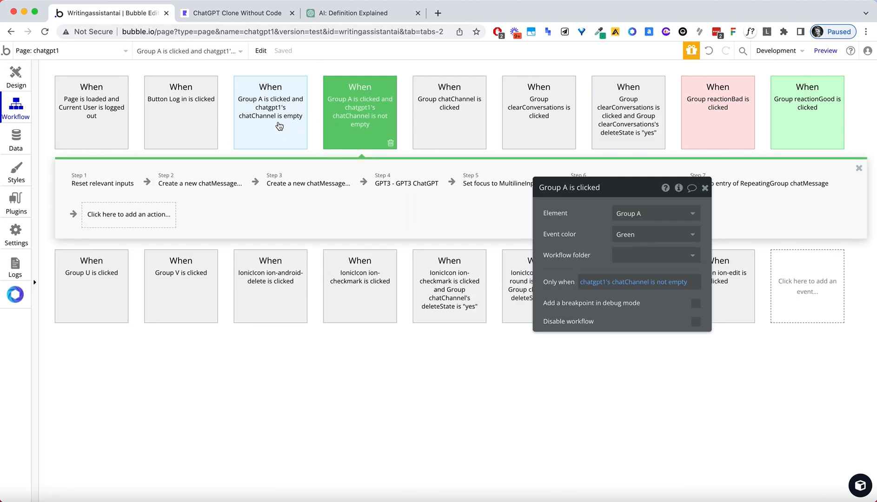
{"action": "left_click", "coordinate": [401, 191]}
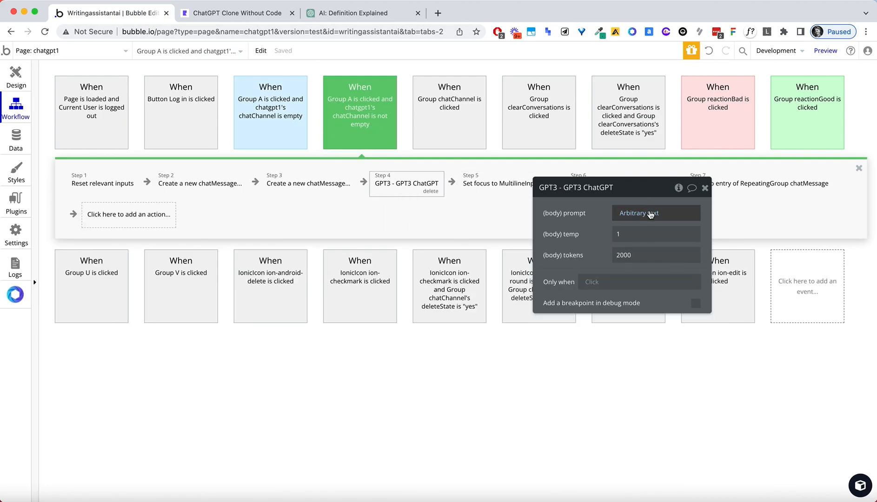
{"action": "left_click_drag", "start_coordinate": [635, 199], "coordinate": [737, 204]}
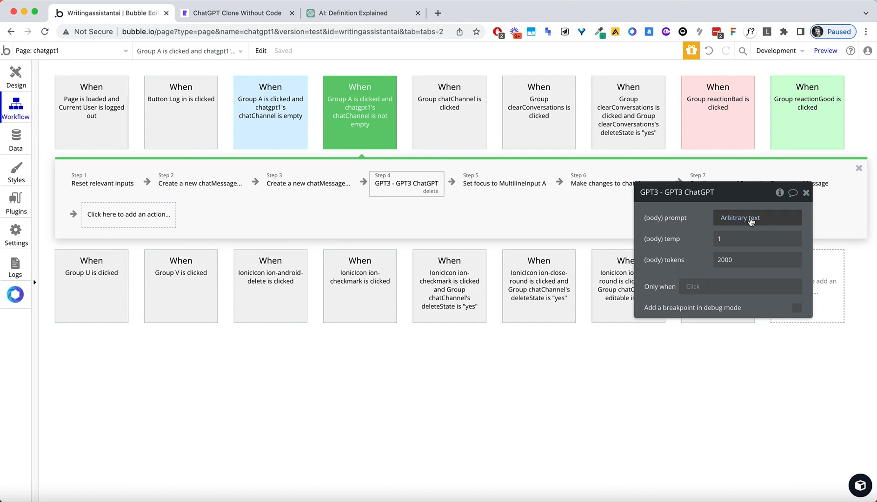
{"action": "left_click", "coordinate": [505, 186]}
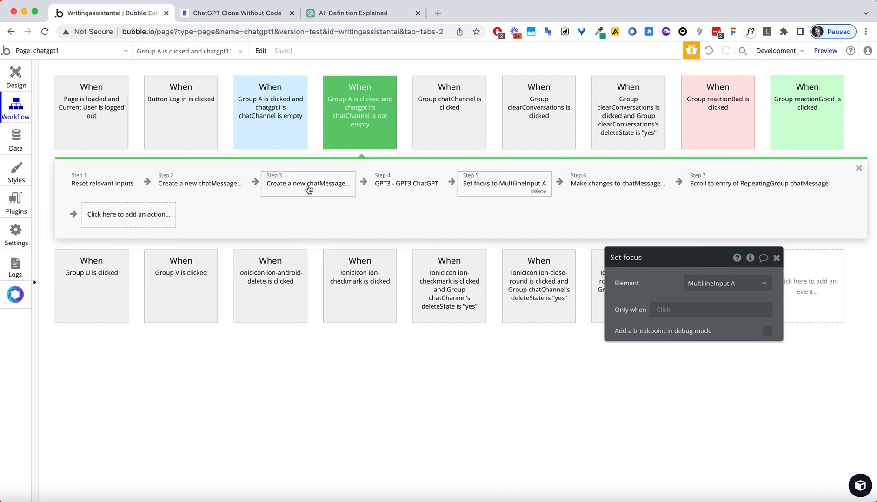
{"action": "left_click", "coordinate": [384, 185]}
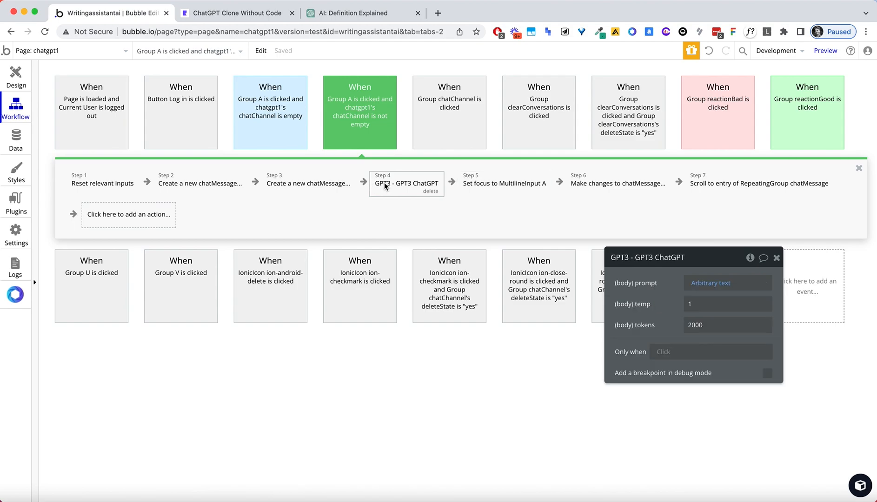
Review the find & replace on the saved reply content, then open the empty-chatChannel workflow.
{"action": "left_click", "coordinate": [624, 182]}
{"action": "left_click", "coordinate": [724, 325]}
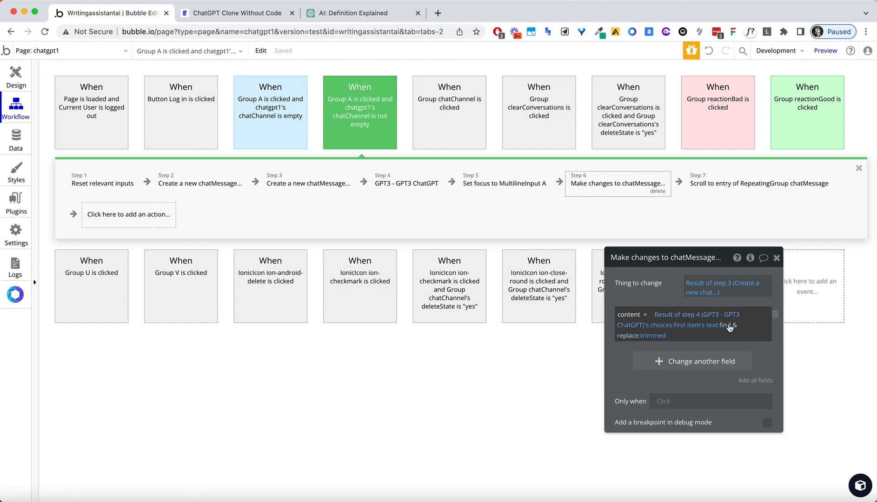
{"action": "left_click", "coordinate": [535, 330]}
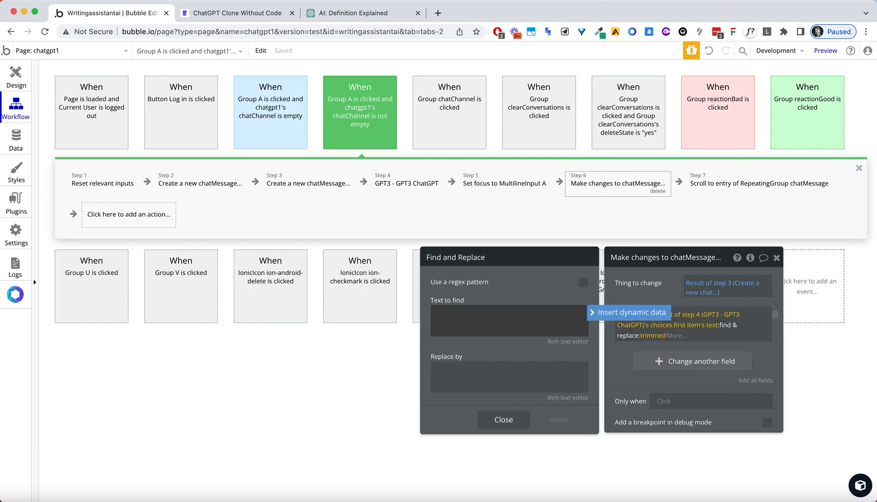
{"action": "left_click", "coordinate": [570, 283]}
{"action": "left_click", "coordinate": [536, 321]}
{"action": "left_click", "coordinate": [556, 287]}
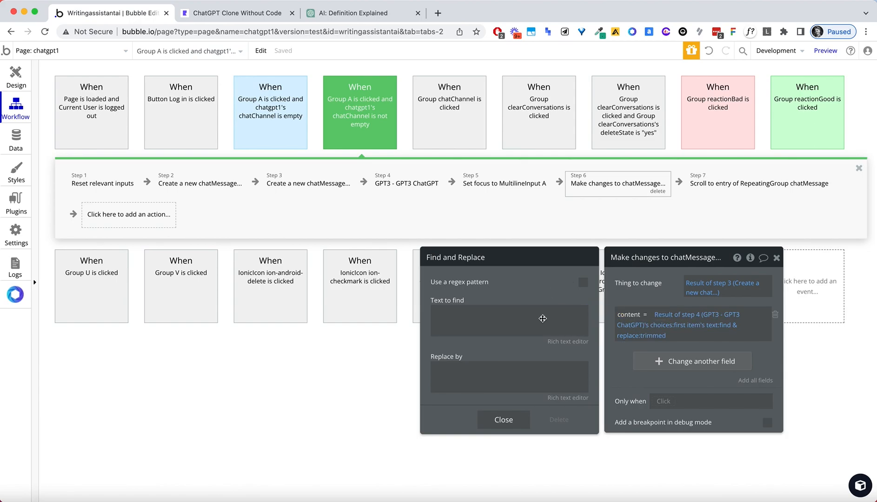
{"action": "left_click", "coordinate": [371, 207]}
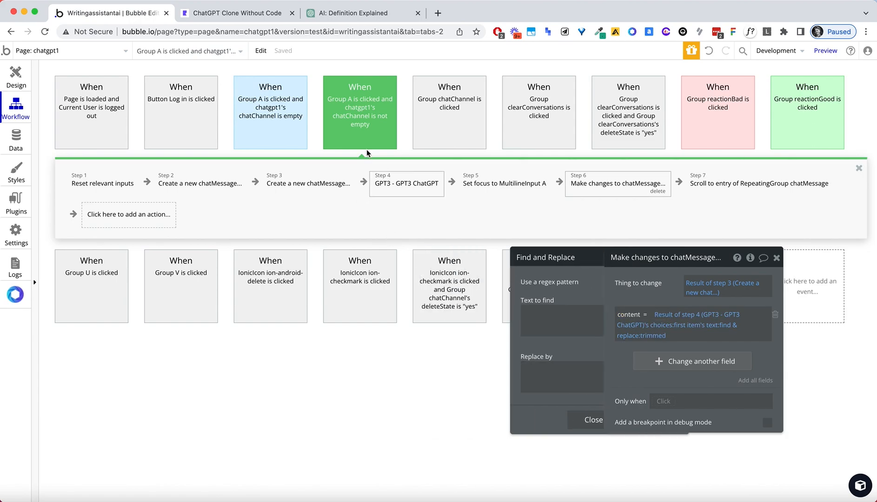
{"action": "left_click", "coordinate": [274, 112]}
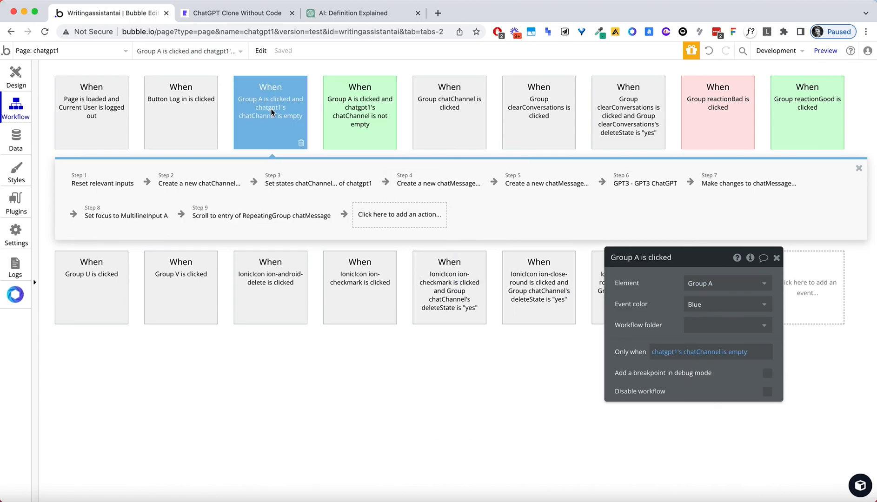
In the new-chat workflow, make the reply's find & replace remove " with an empty replacement.
{"action": "left_click", "coordinate": [654, 187]}
{"action": "left_click", "coordinate": [722, 185]}
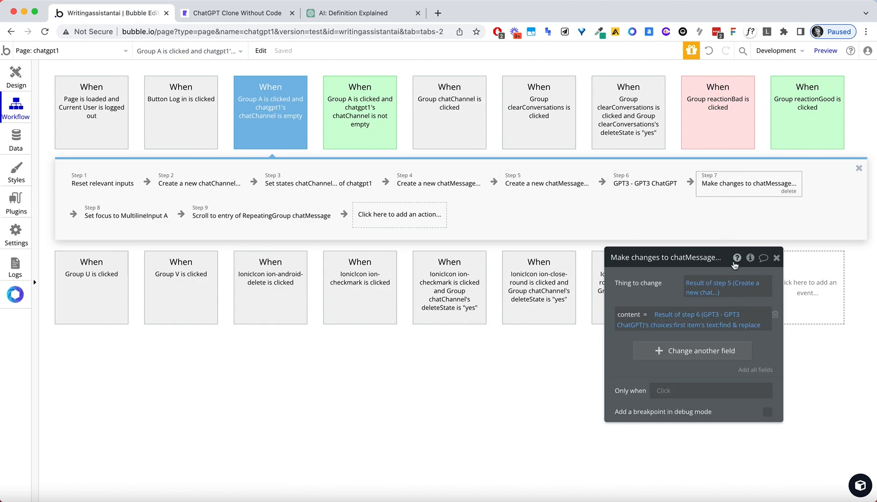
{"action": "left_click", "coordinate": [744, 325]}
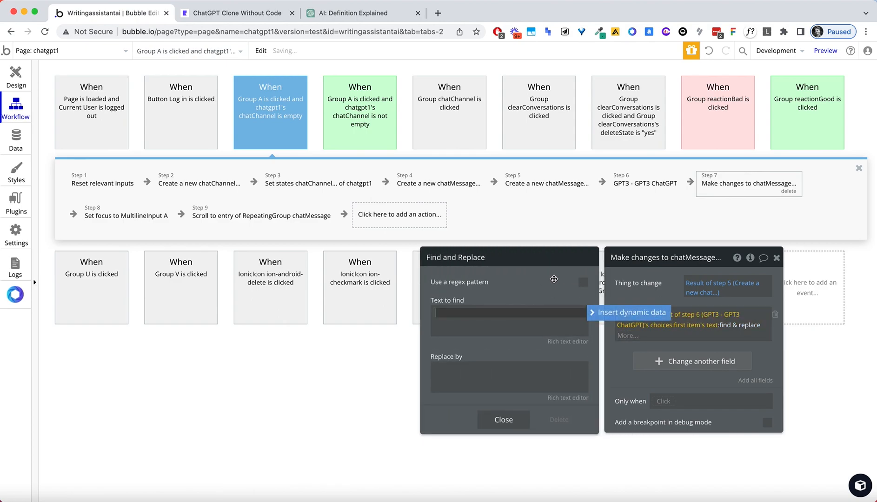
{"action": "type", "text": "\""}
{"action": "left_click", "coordinate": [526, 369]}
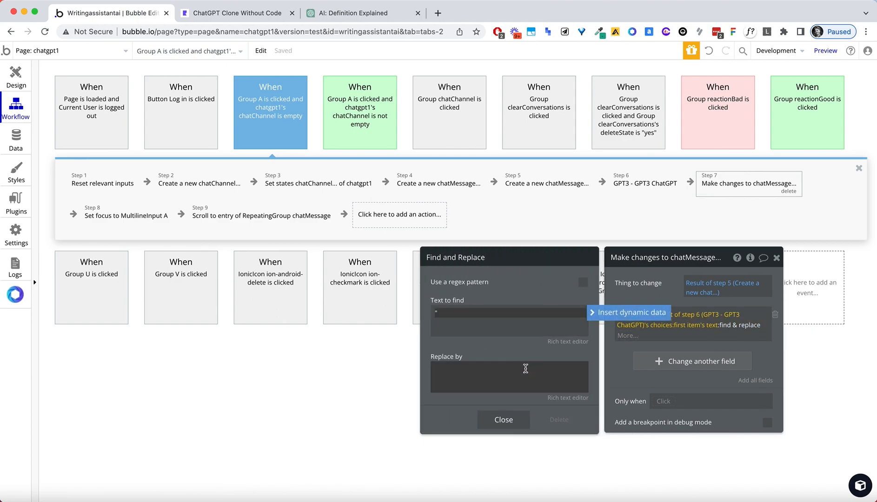
Review the existing-chat workflow's find & replace settings on the saved reply text.
{"action": "left_click", "coordinate": [366, 137]}
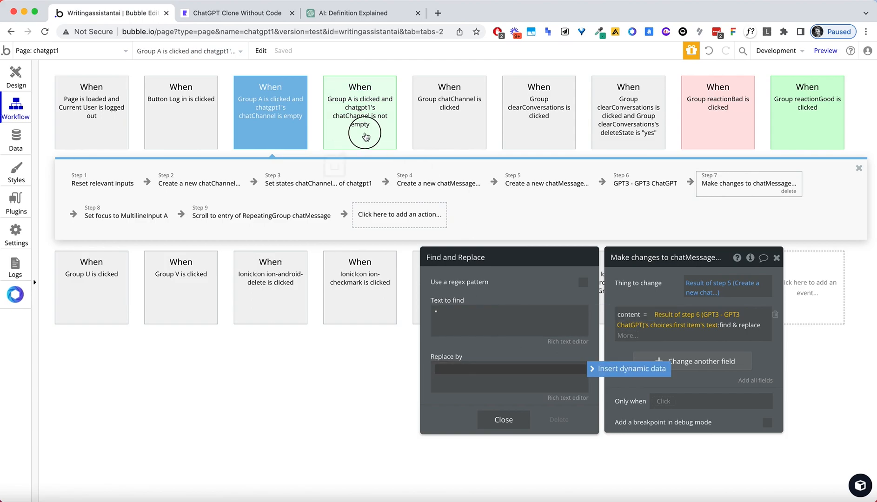
{"action": "left_click", "coordinate": [790, 186]}
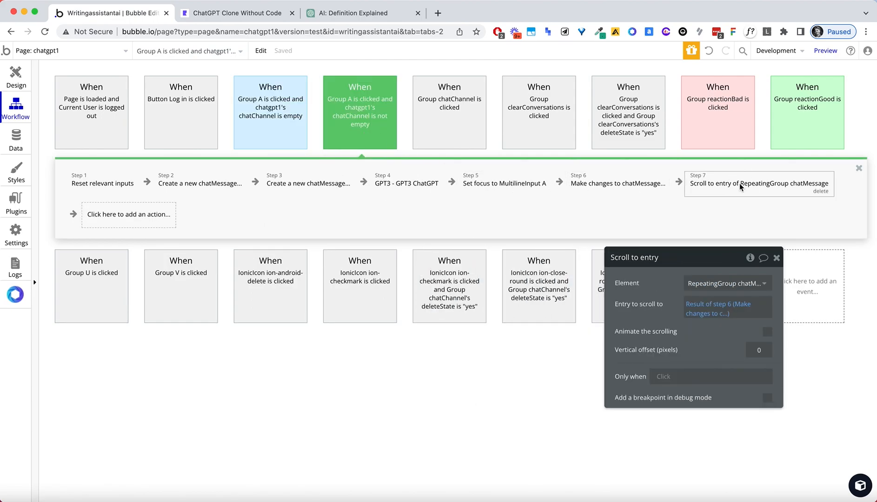
{"action": "left_click", "coordinate": [579, 186]}
{"action": "left_click", "coordinate": [687, 321]}
{"action": "left_click", "coordinate": [726, 325]}
{"action": "left_click", "coordinate": [495, 307]}
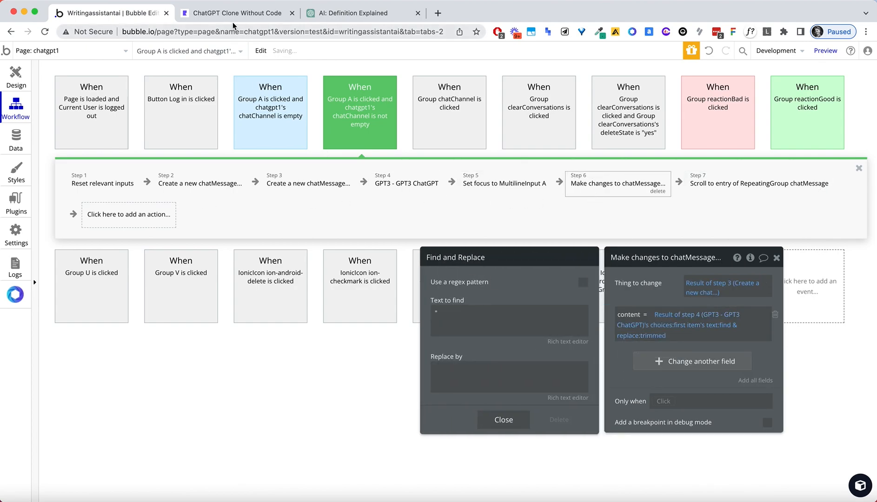
{"action": "left_click", "coordinate": [229, 14]}
{"action": "left_click", "coordinate": [229, 31]}
Reload the preview, send 'the history of ai in a list please', and scroll through the reply.
{"action": "key", "text": "Return"}
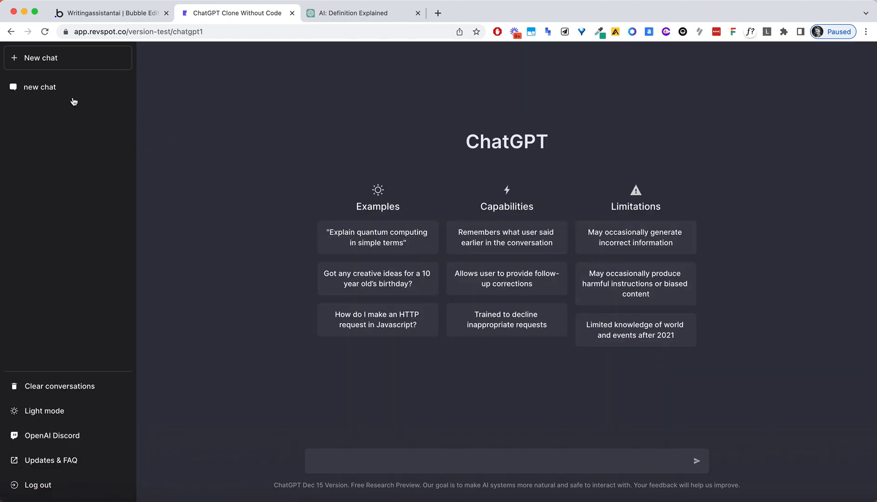
{"action": "left_click", "coordinate": [367, 458]}
{"action": "type", "text": "the history of ai in a list please"}
{"action": "key", "text": "Return"}
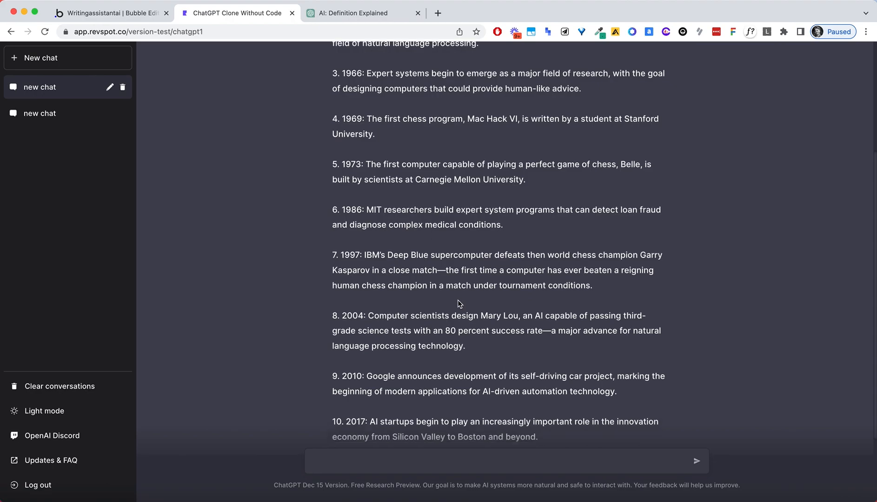
{"action": "scroll", "coordinate": [457, 300], "scroll_direction": "up", "scroll_amount": 4}
{"action": "scroll", "coordinate": [384, 168], "scroll_direction": "down", "scroll_amount": 1}
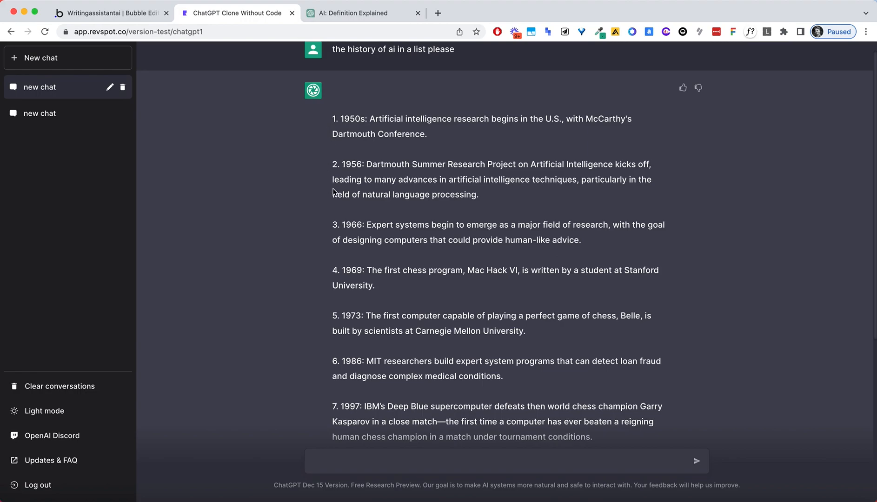
{"action": "scroll", "coordinate": [332, 191], "scroll_direction": "down", "scroll_amount": 2}
{"action": "scroll", "coordinate": [333, 191], "scroll_direction": "down", "scroll_amount": 5}
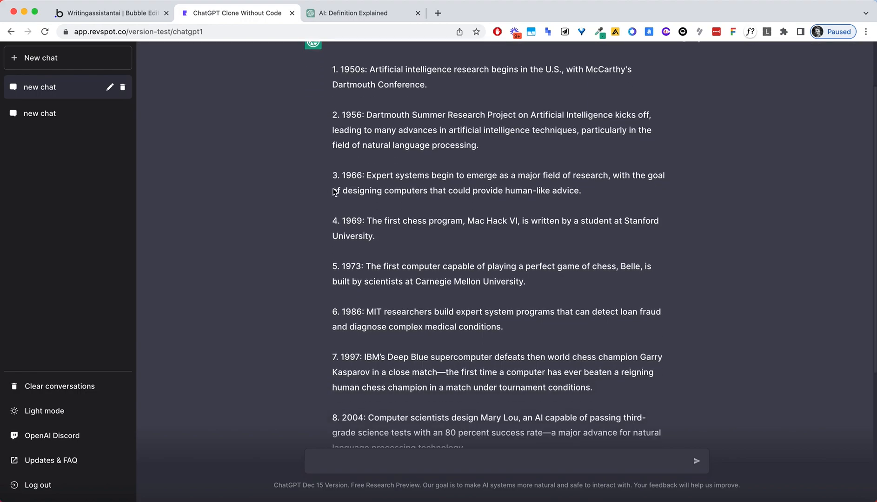
Clear and confirm deleting all conversations, reload to verify, and point out the OpenAI Discord link.
{"action": "left_click", "coordinate": [78, 387]}
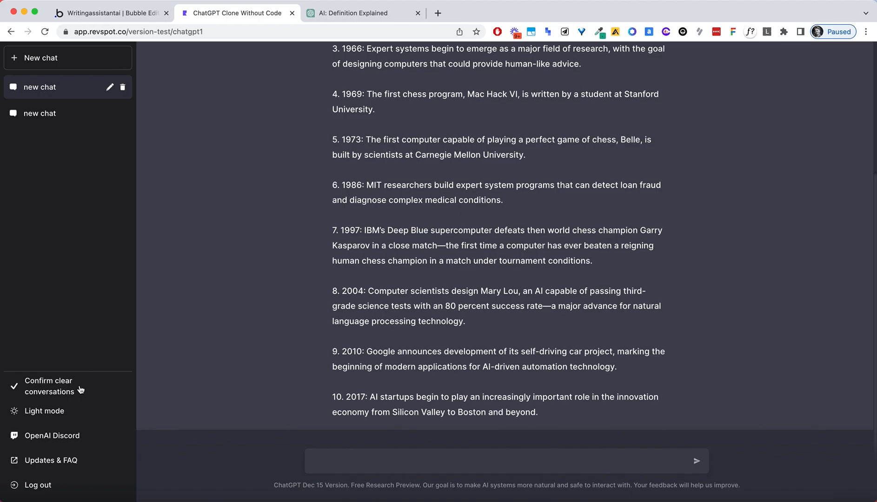
{"action": "left_click", "coordinate": [24, 390]}
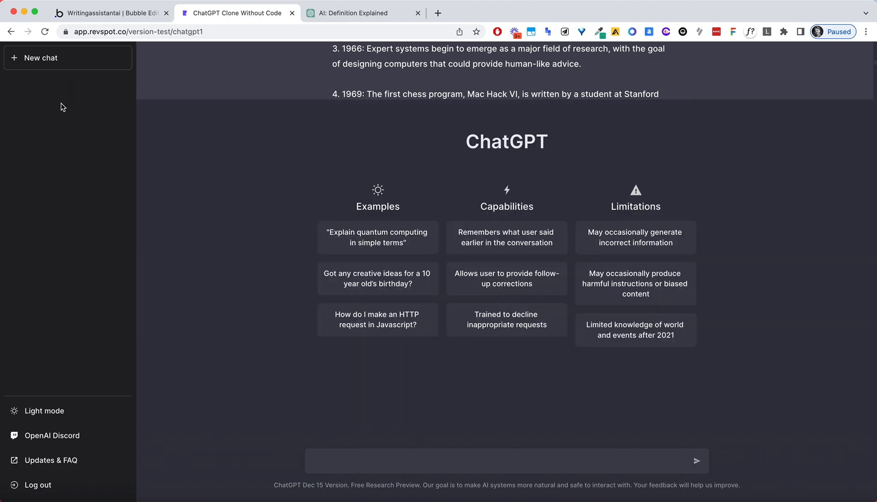
{"action": "left_click", "coordinate": [99, 33]}
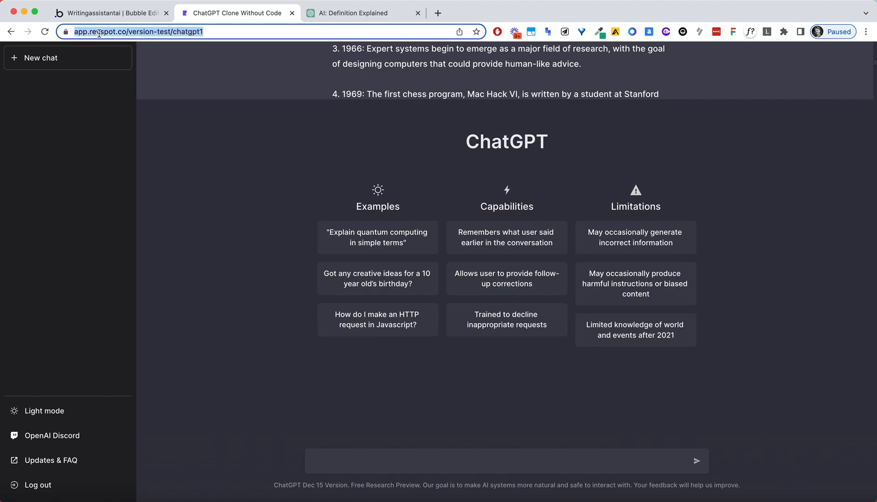
{"action": "key", "text": "Return"}
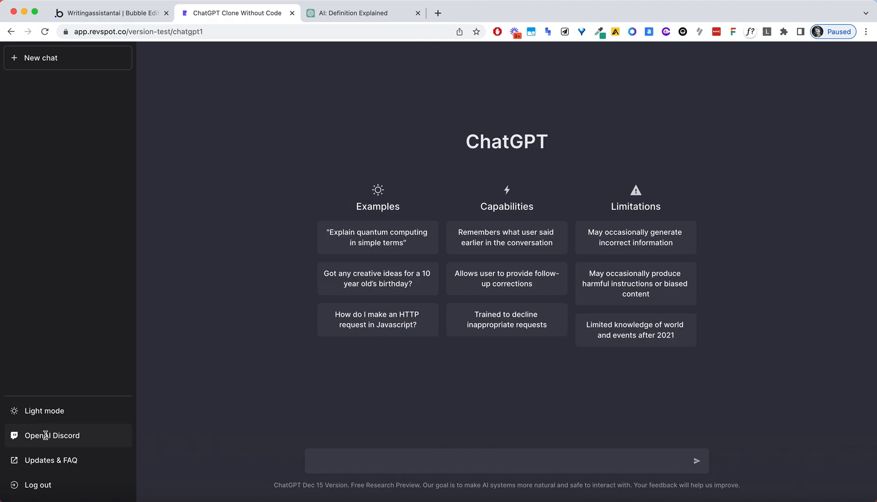
{"action": "left_click_drag", "start_coordinate": [24, 436], "coordinate": [94, 443]}
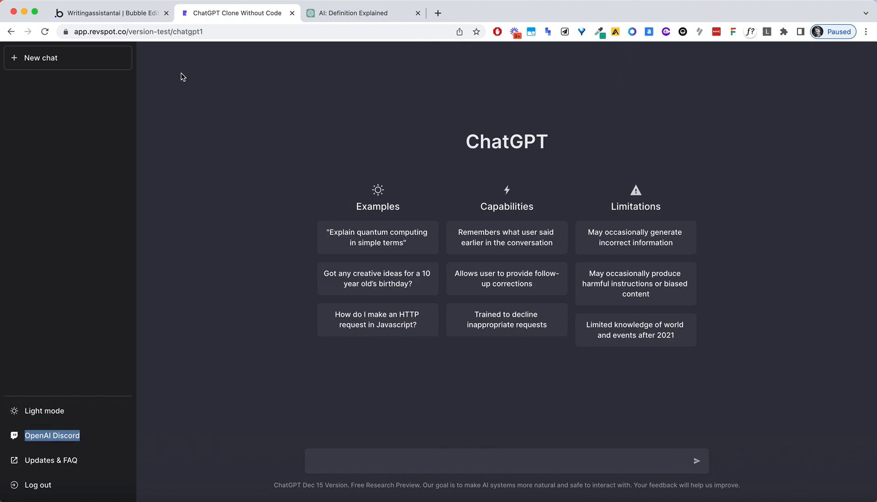
{"action": "left_click", "coordinate": [189, 260]}
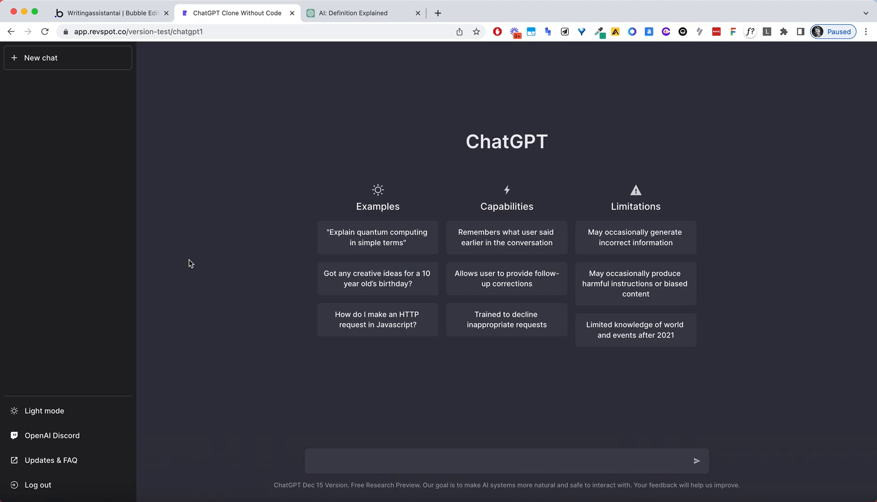